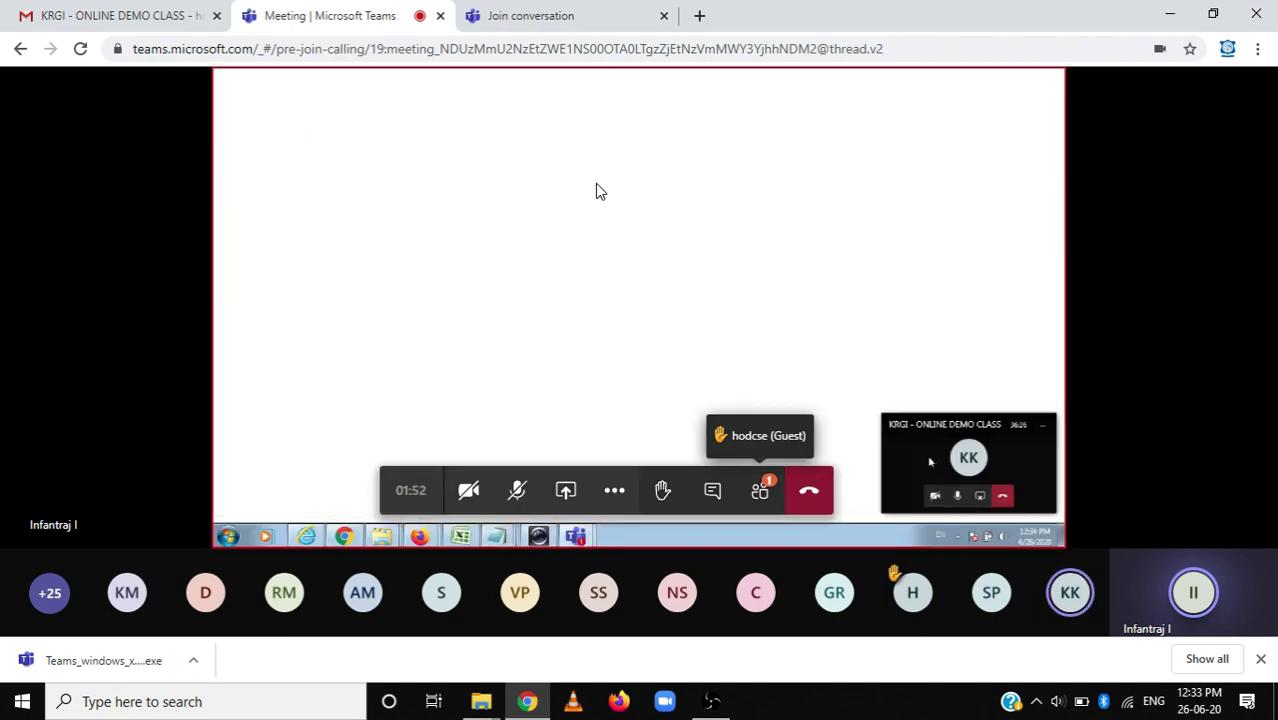
Glance at the join-conversation page, then return to the meeting's shared screen.
{"action": "left_click", "coordinate": [532, 12]}
{"action": "left_click", "coordinate": [362, 28]}
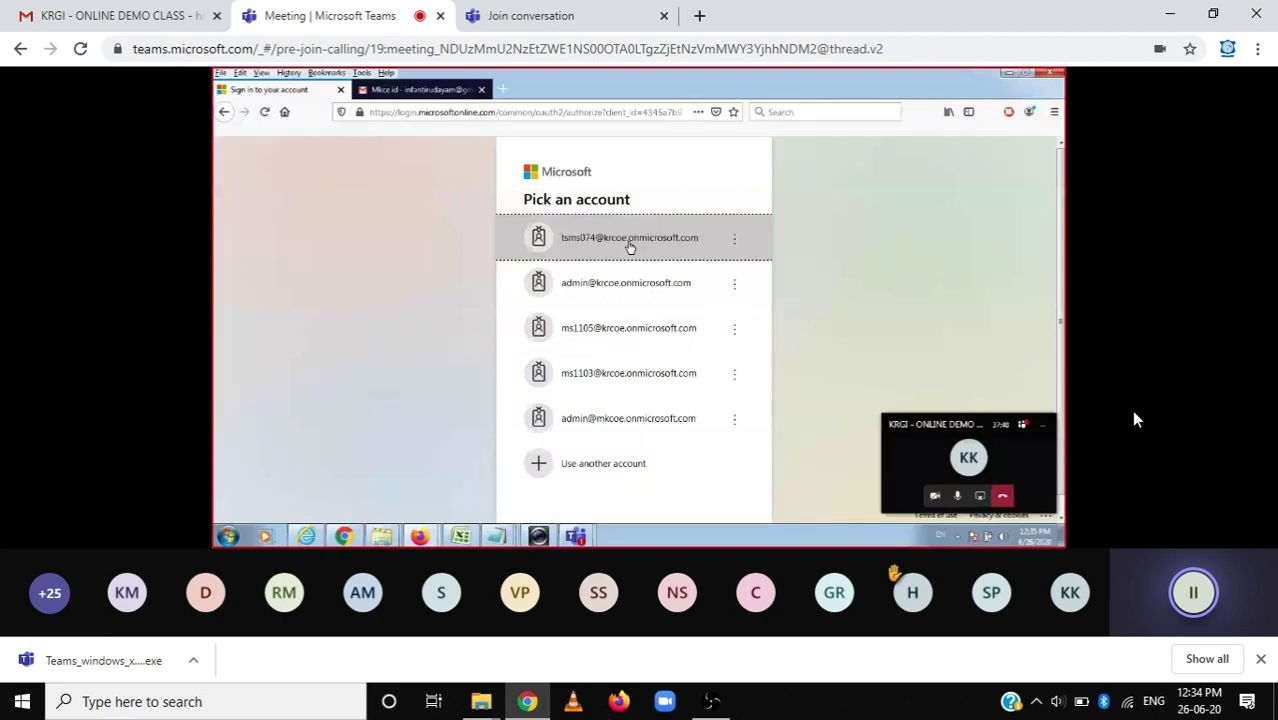
{"action": "mouse_move", "coordinate": [964, 305]}
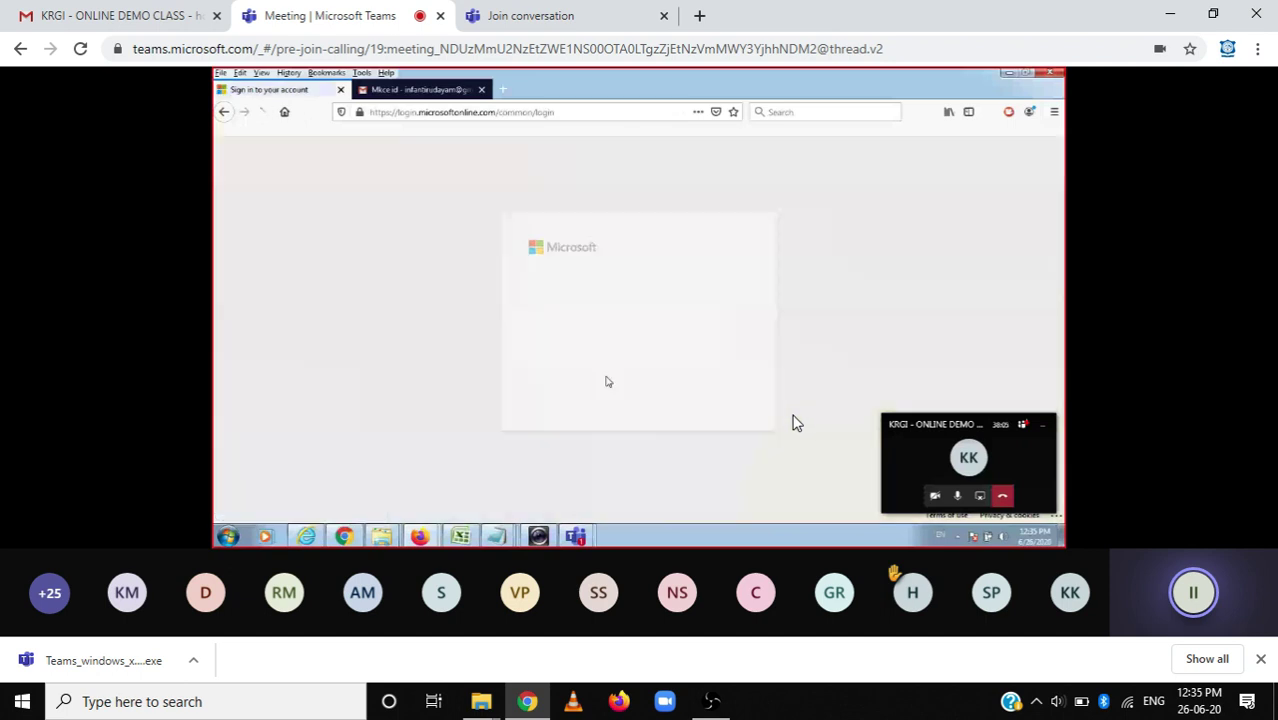
{"action": "mouse_move", "coordinate": [800, 418]}
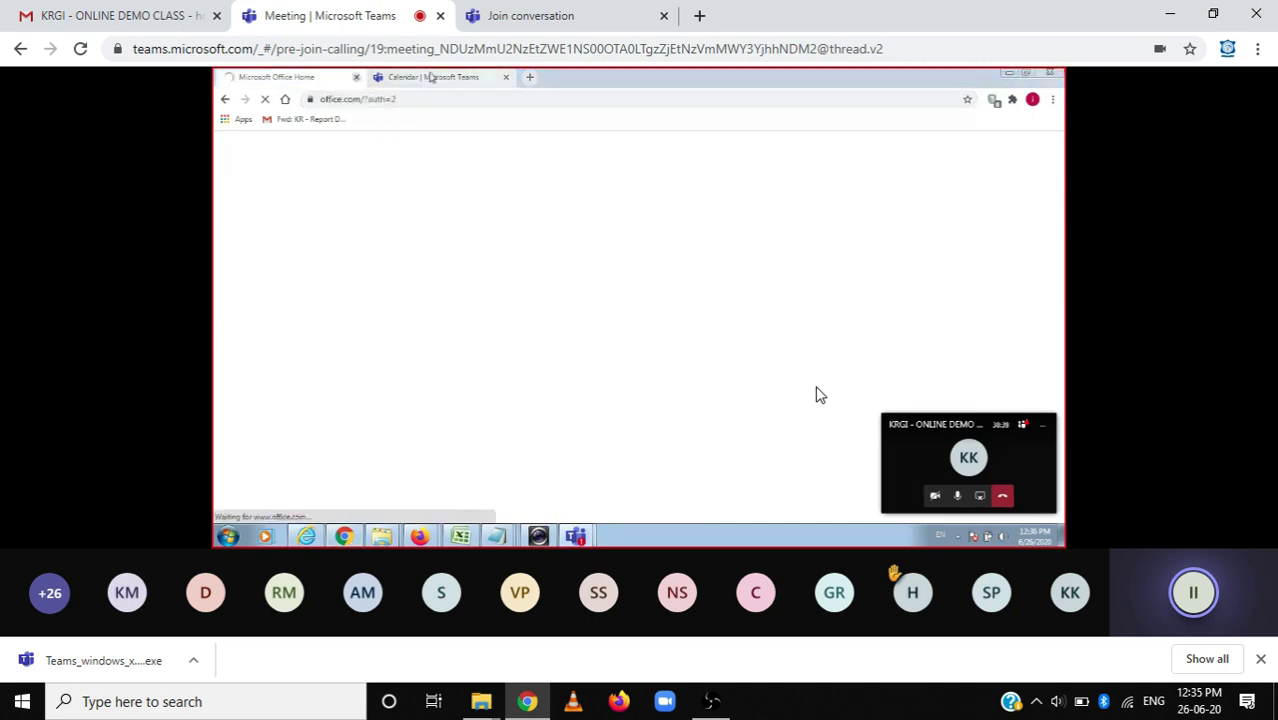
{"action": "mouse_move", "coordinate": [820, 385]}
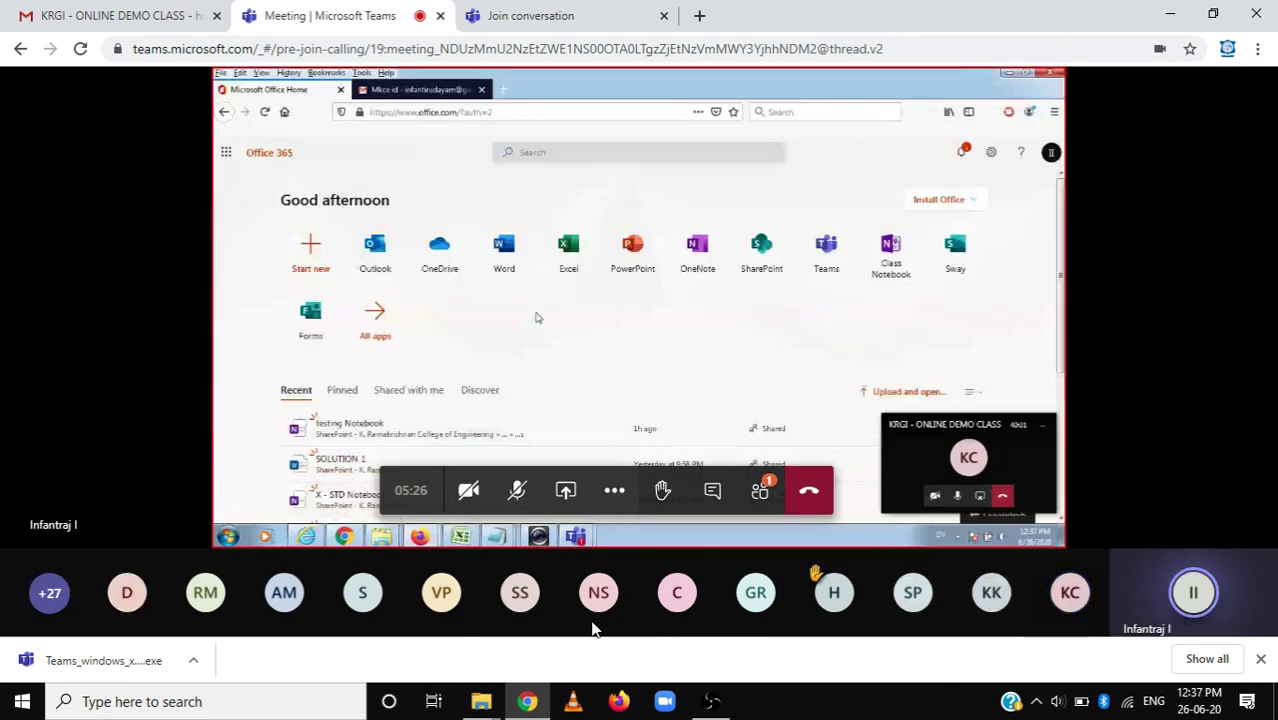
{"action": "mouse_move", "coordinate": [1070, 603]}
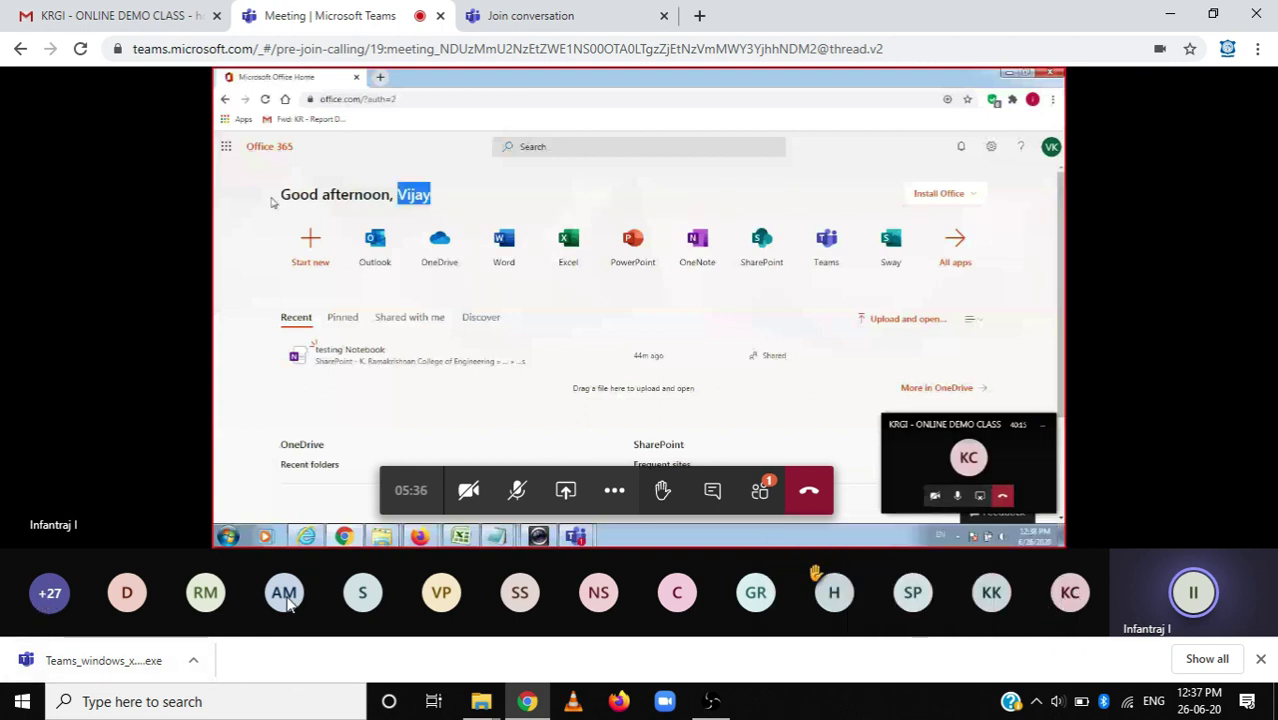
{"action": "mouse_move", "coordinate": [305, 598]}
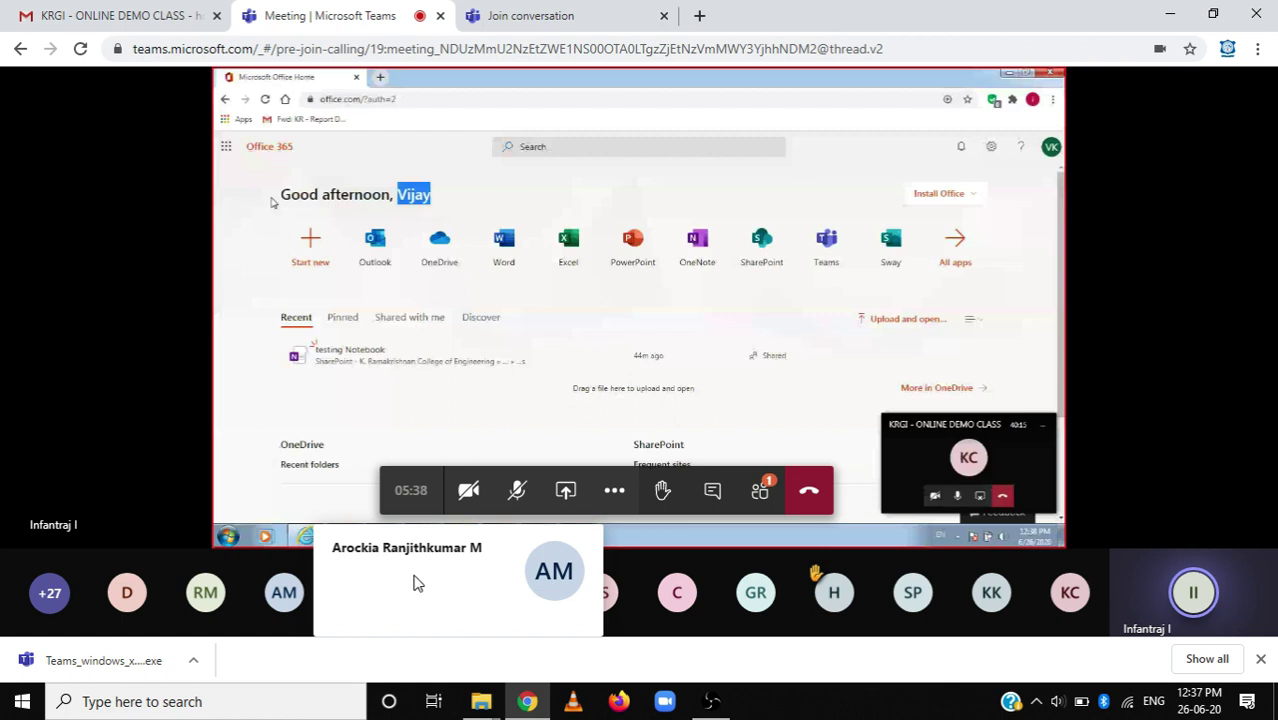
{"action": "mouse_move", "coordinate": [196, 597]}
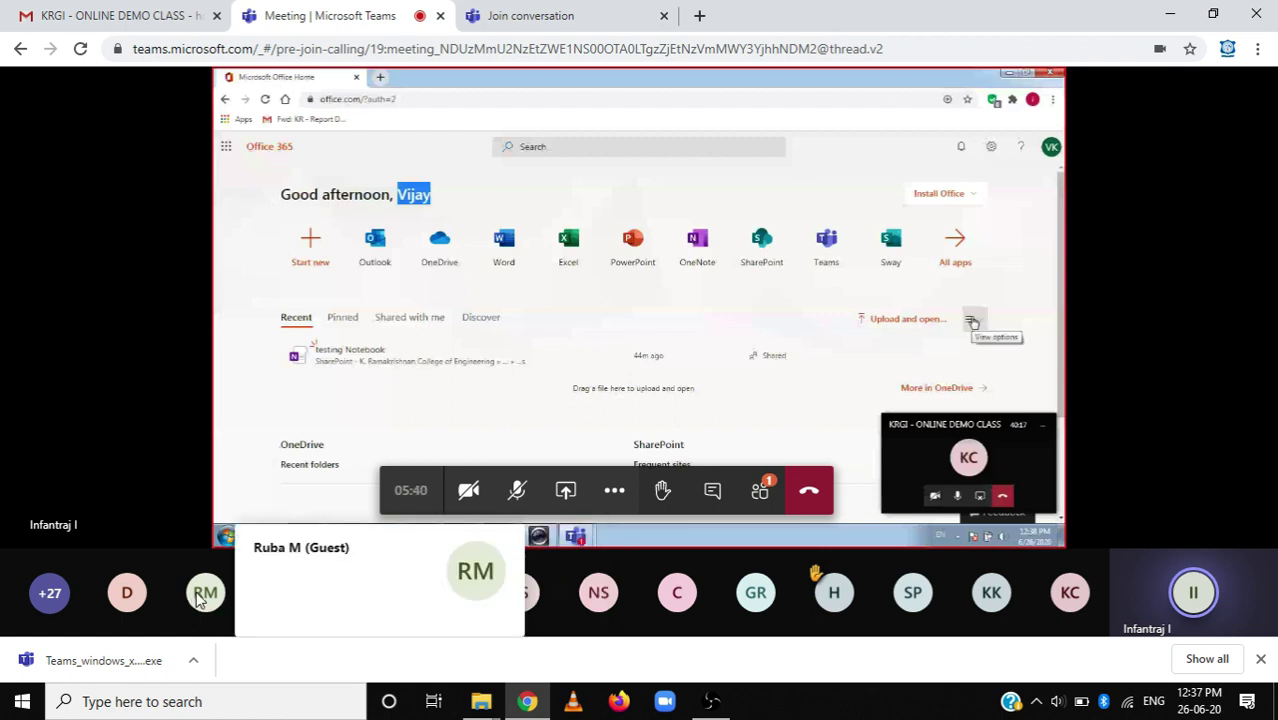
{"action": "mouse_move", "coordinate": [127, 596]}
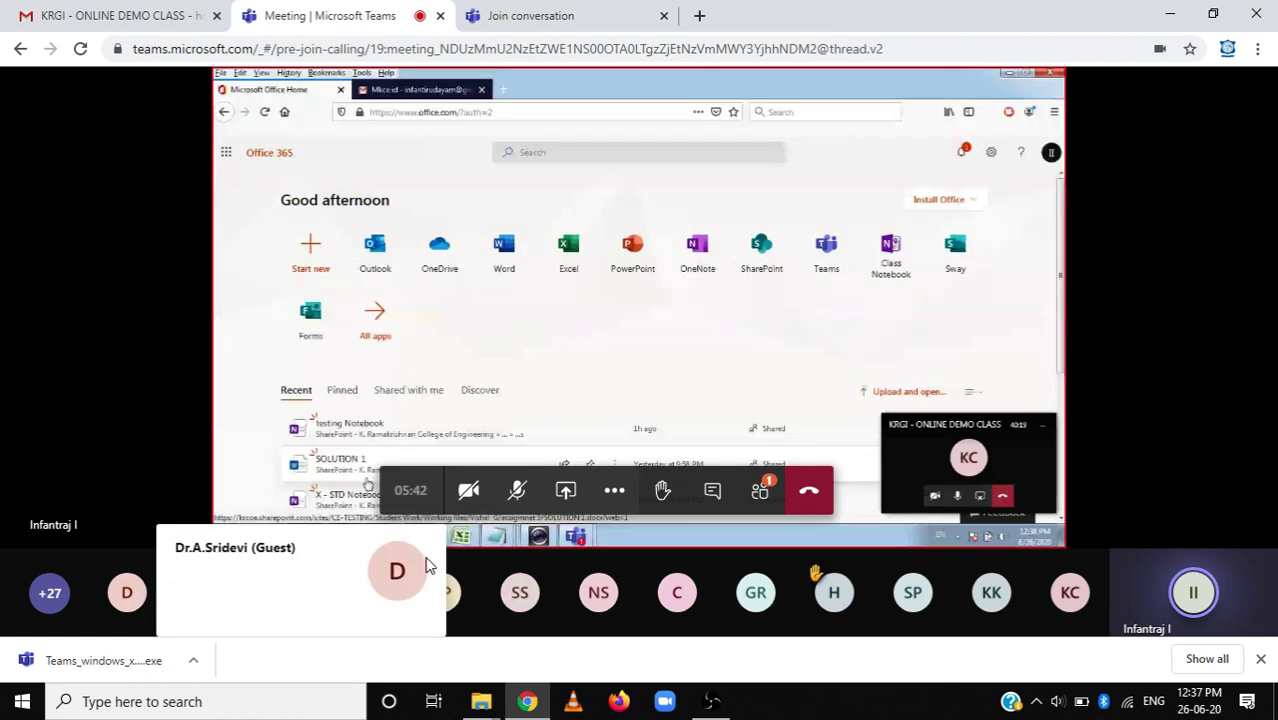
{"action": "mouse_move", "coordinate": [525, 598]}
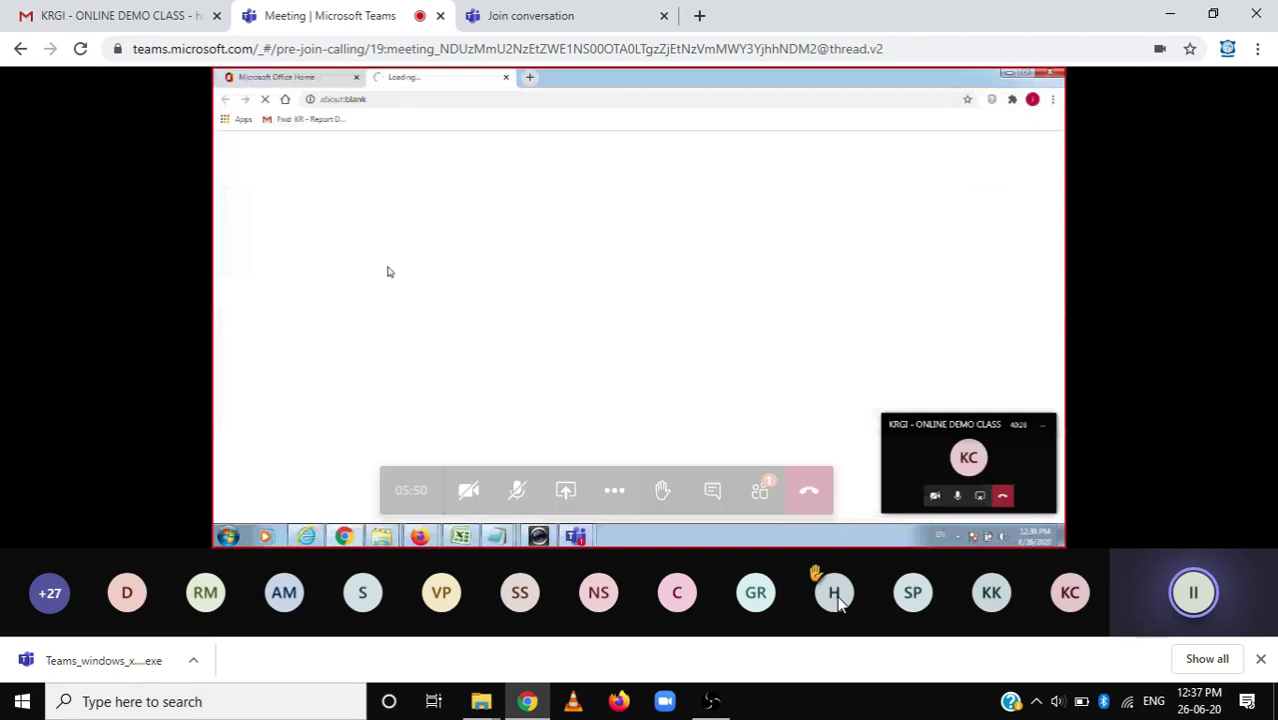
{"action": "mouse_move", "coordinate": [836, 600]}
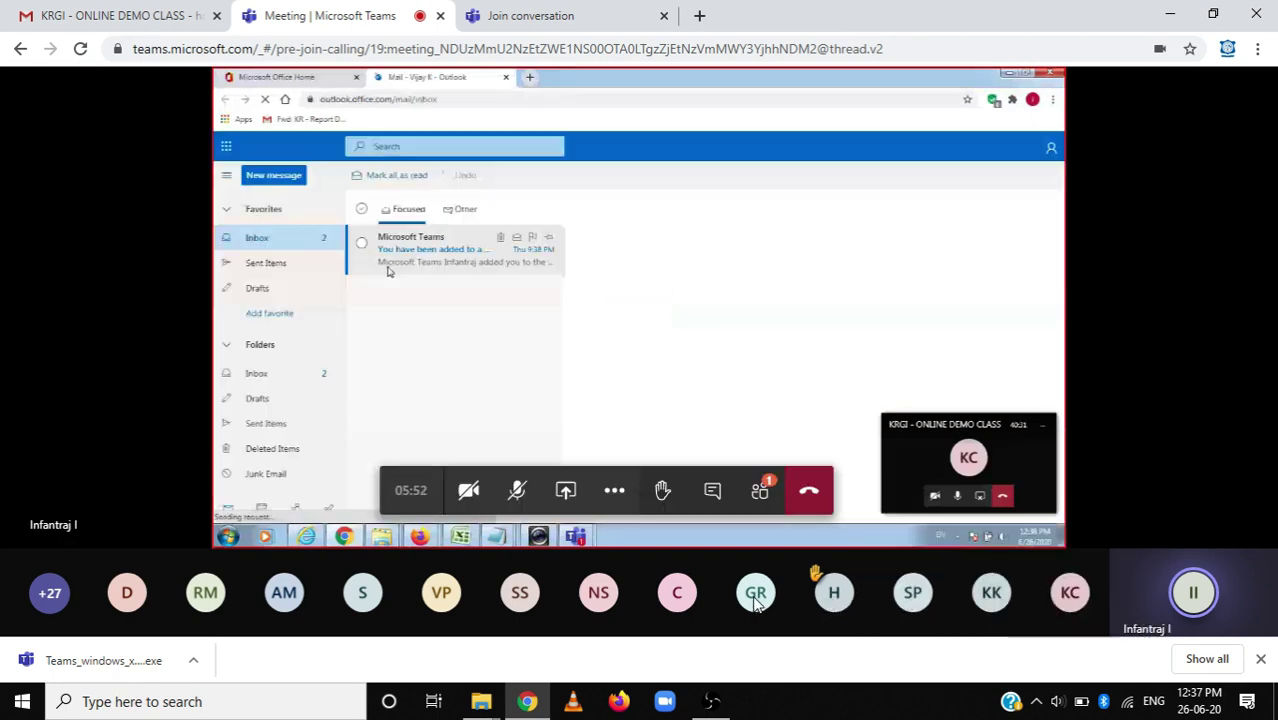
{"action": "mouse_move", "coordinate": [756, 604]}
{"action": "mouse_move", "coordinate": [674, 602]}
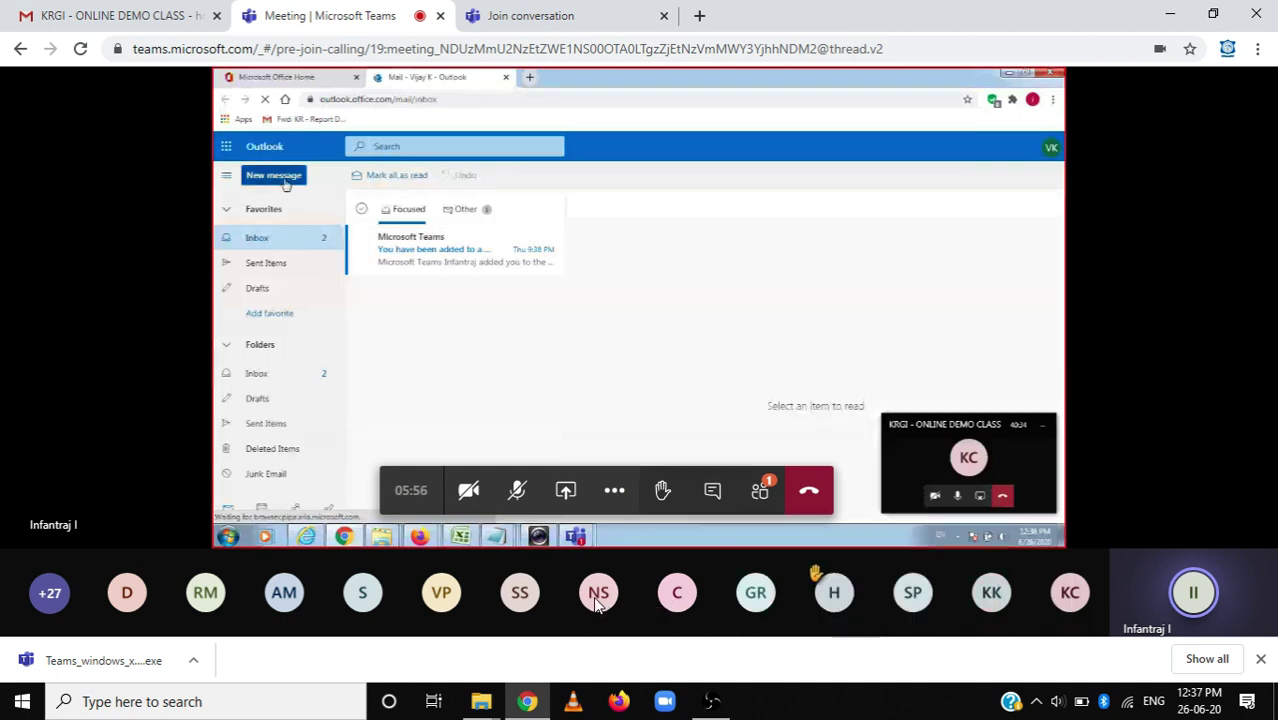
{"action": "mouse_move", "coordinate": [596, 598]}
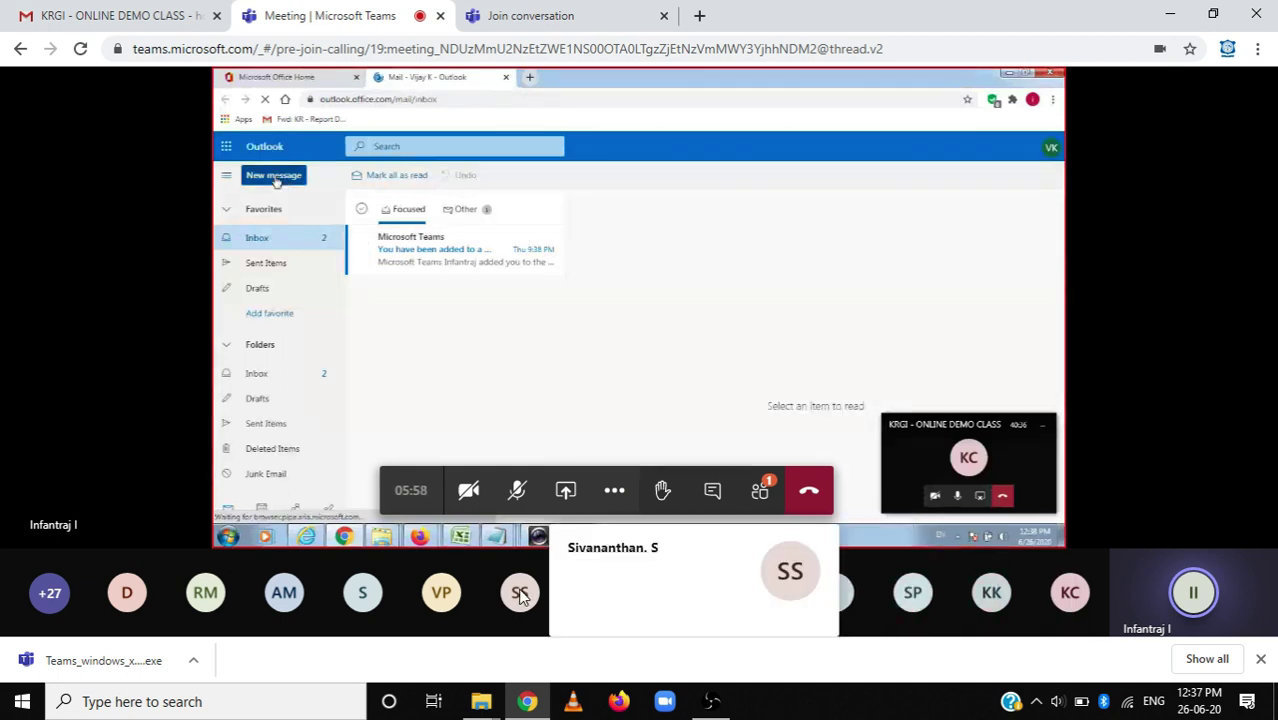
{"action": "mouse_move", "coordinate": [426, 599]}
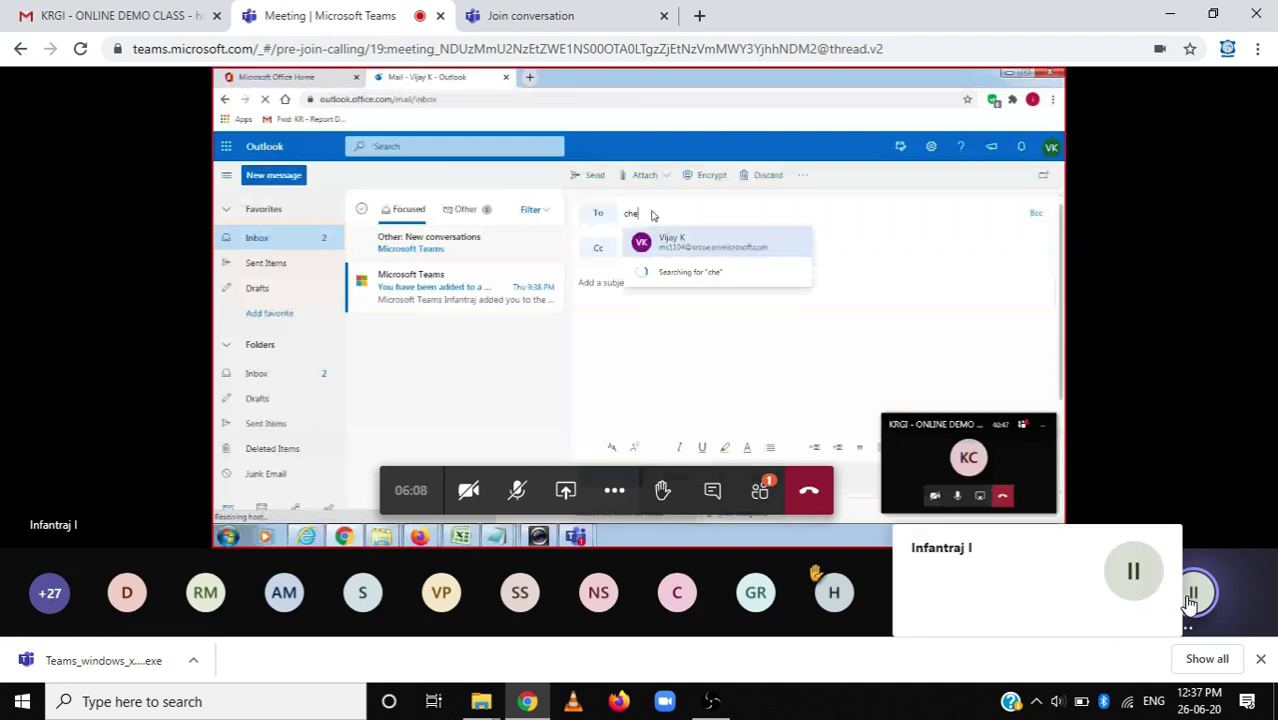
{"action": "triple_click", "coordinate": [932, 550]}
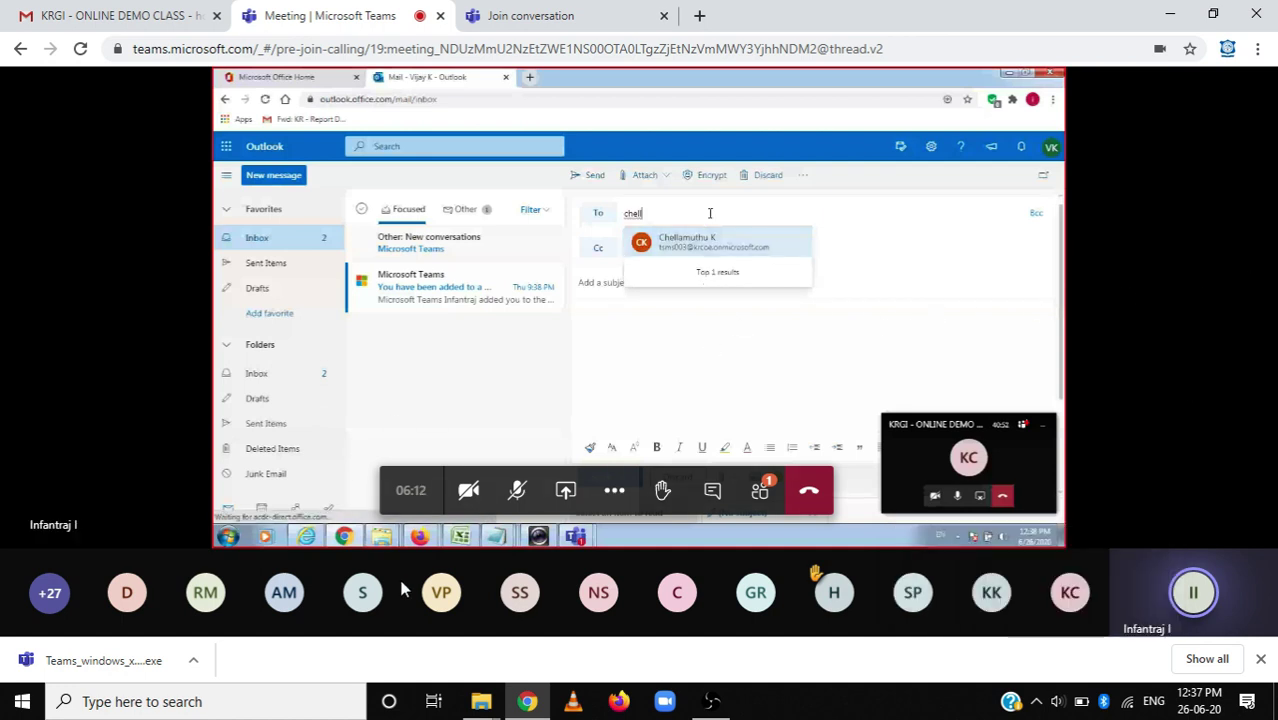
Open the meeting chat, show the 44-person participant list, and raise your hand.
{"action": "left_click", "coordinate": [711, 494]}
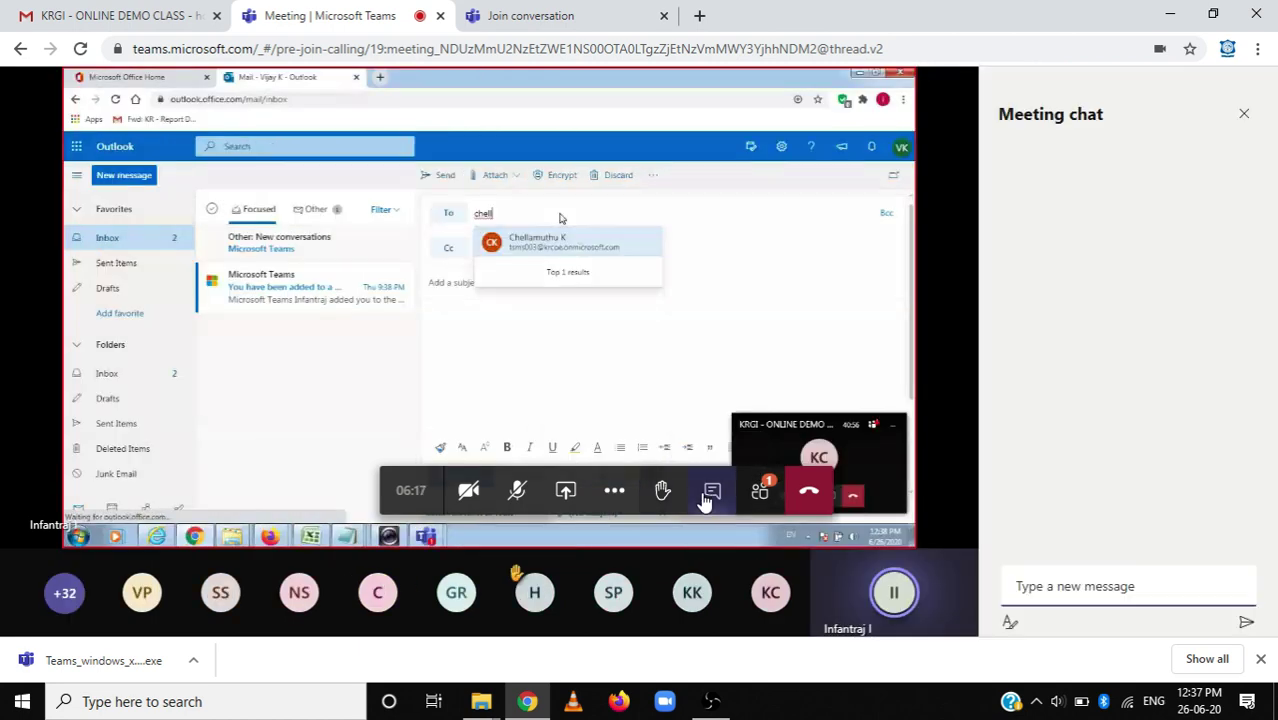
{"action": "left_click", "coordinate": [761, 491]}
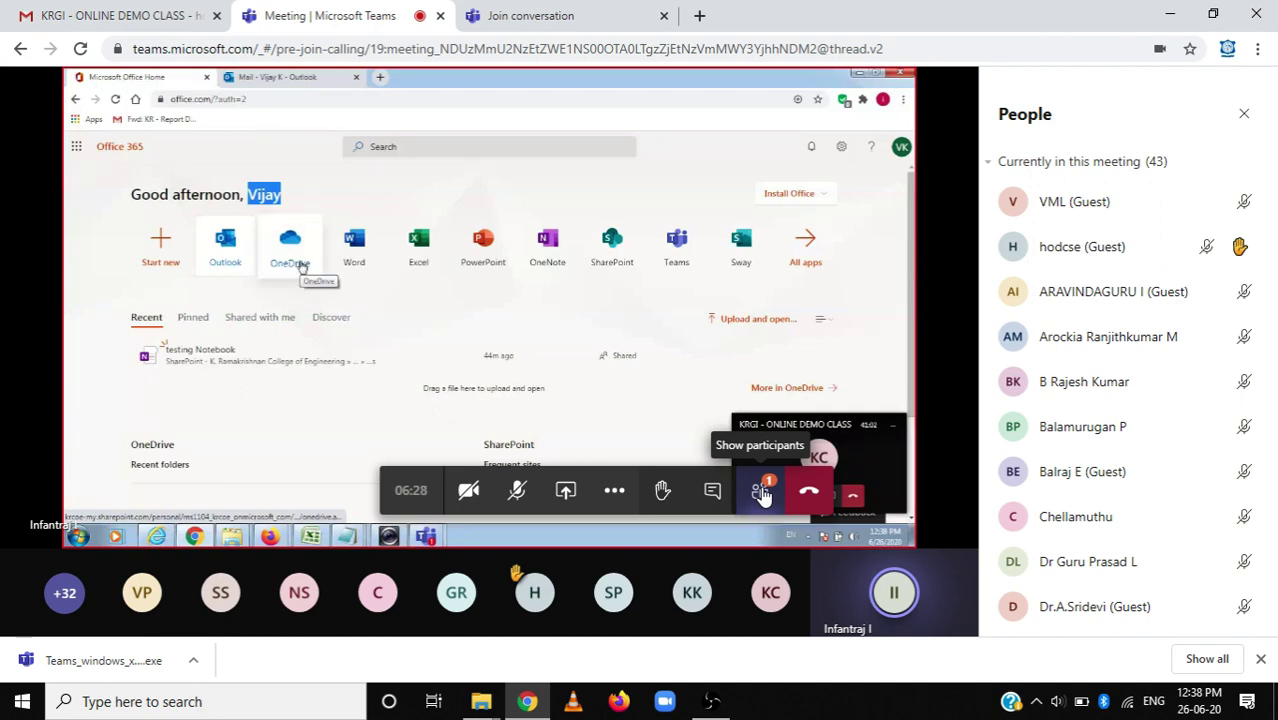
{"action": "left_click", "coordinate": [663, 493]}
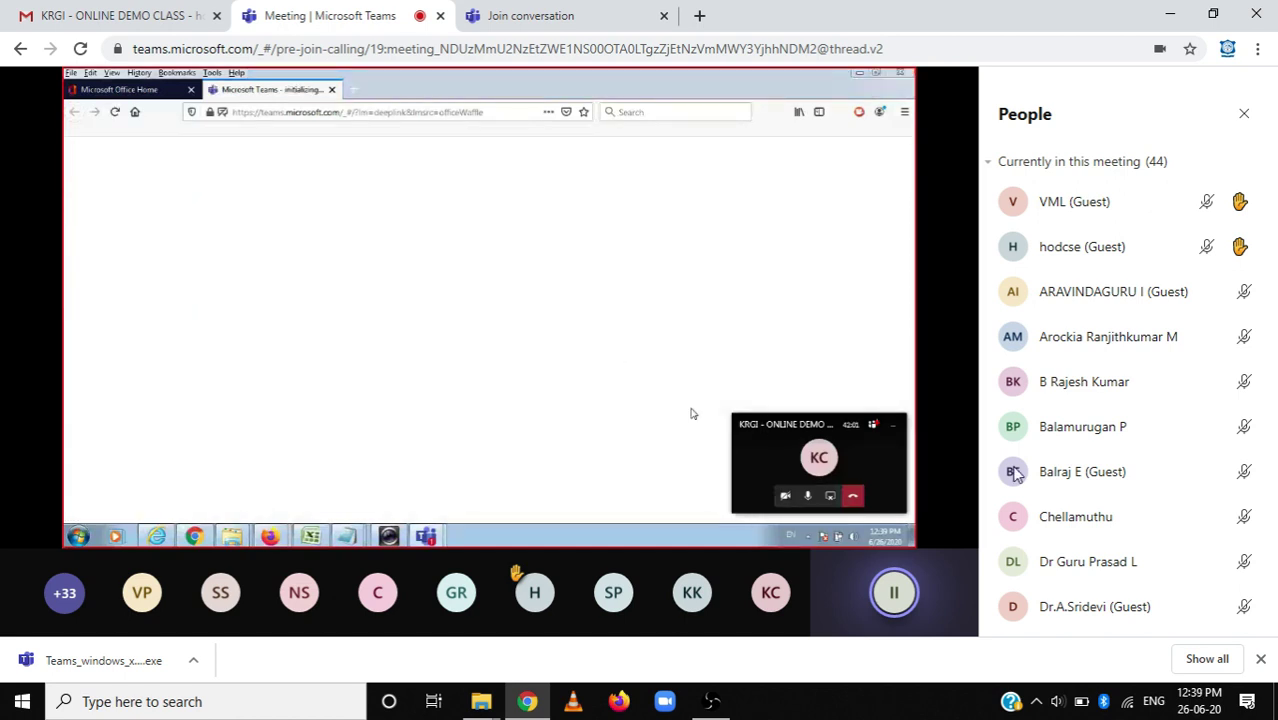
{"action": "scroll", "coordinate": [1150, 405], "scroll_direction": "down", "scroll_amount": 1}
{"action": "scroll", "coordinate": [1148, 405], "scroll_direction": "down", "scroll_amount": 7}
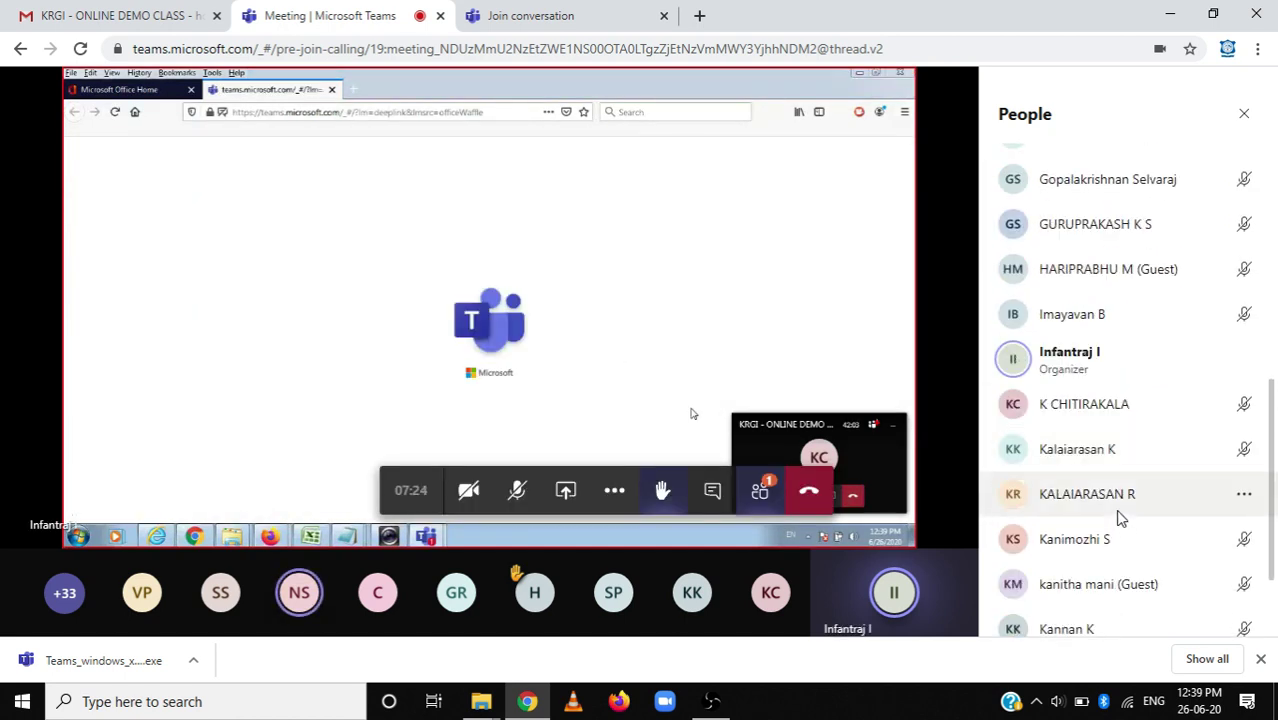
{"action": "scroll", "coordinate": [1122, 511], "scroll_direction": "down", "scroll_amount": 1}
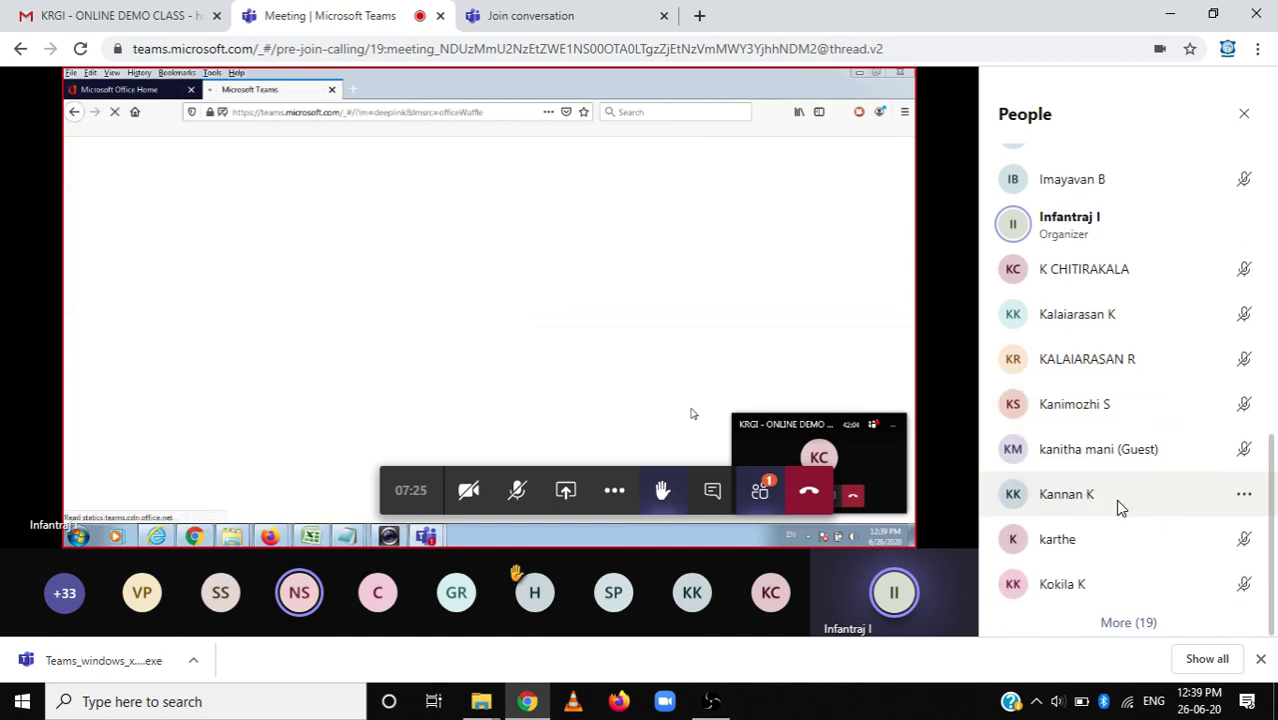
{"action": "left_click", "coordinate": [1135, 625]}
{"action": "scroll", "coordinate": [1110, 548], "scroll_direction": "down", "scroll_amount": 3}
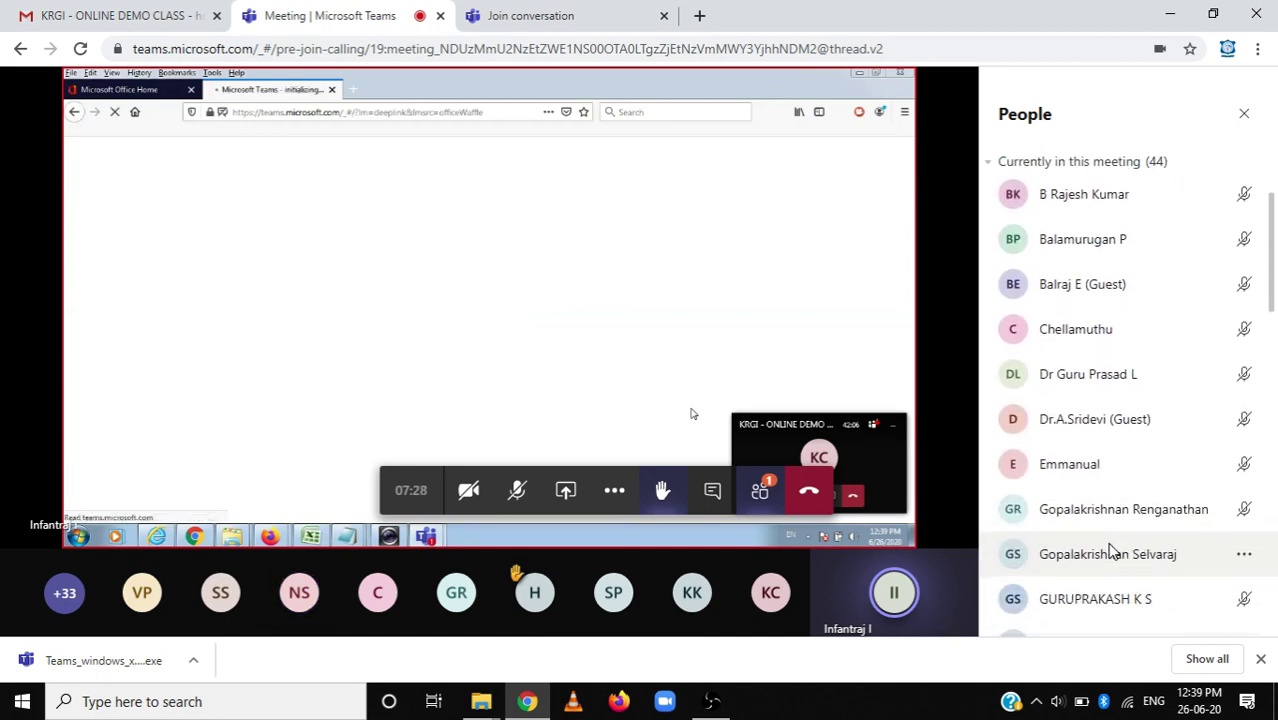
{"action": "scroll", "coordinate": [1110, 548], "scroll_direction": "down", "scroll_amount": 5}
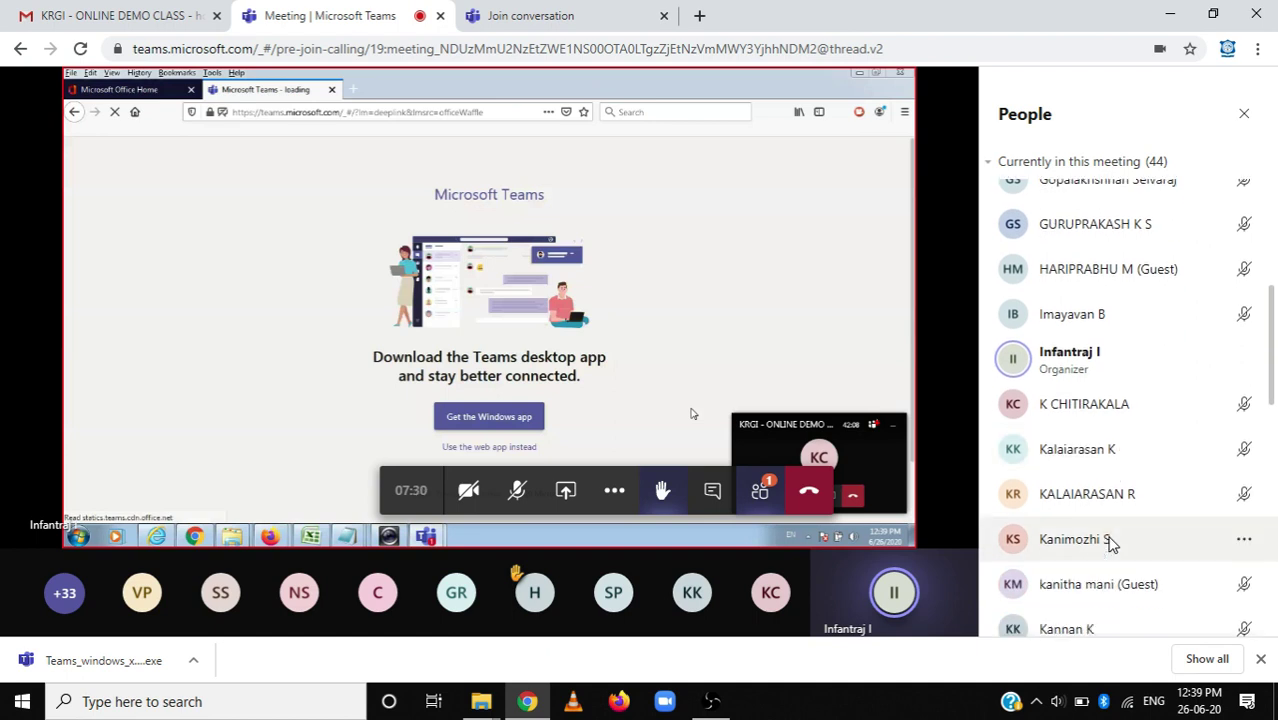
{"action": "scroll", "coordinate": [1110, 540], "scroll_direction": "down", "scroll_amount": 6}
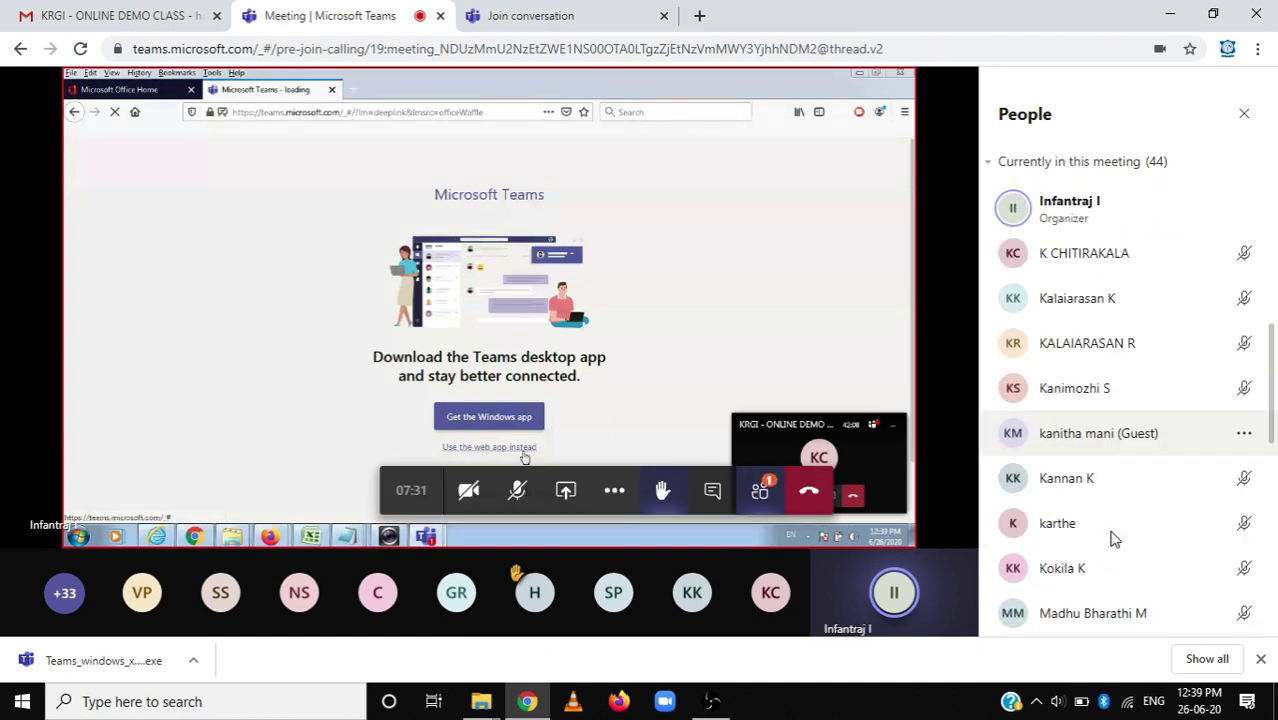
{"action": "scroll", "coordinate": [1113, 537], "scroll_direction": "down", "scroll_amount": 5}
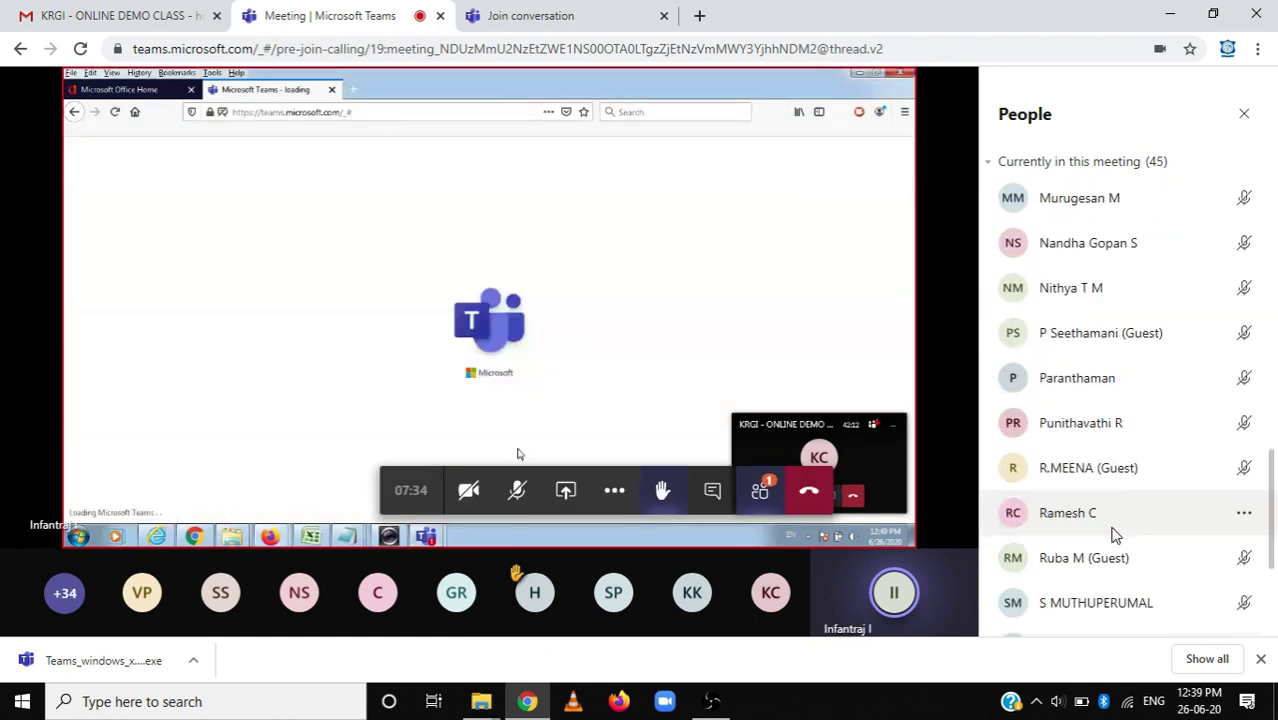
{"action": "scroll", "coordinate": [1113, 535], "scroll_direction": "down", "scroll_amount": 2}
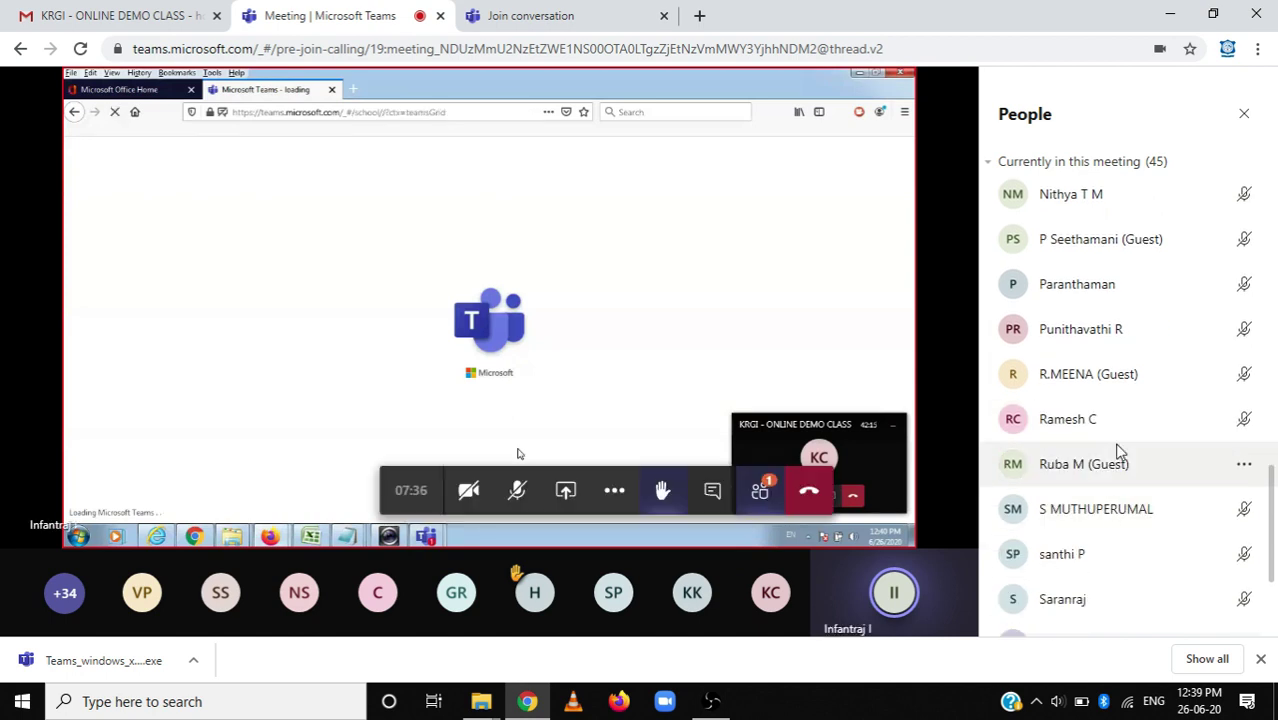
{"action": "left_click", "coordinate": [1245, 427]}
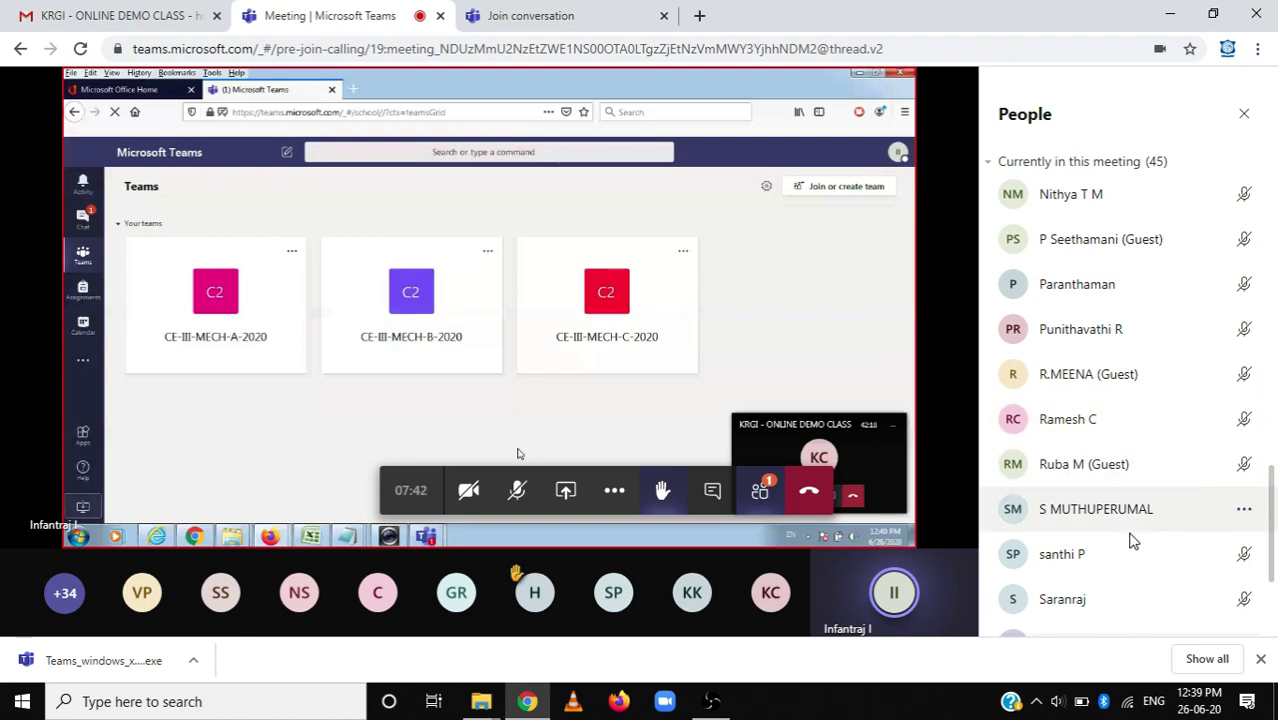
{"action": "scroll", "coordinate": [1133, 534], "scroll_direction": "down", "scroll_amount": 2}
{"action": "scroll", "coordinate": [1130, 537], "scroll_direction": "down", "scroll_amount": 3}
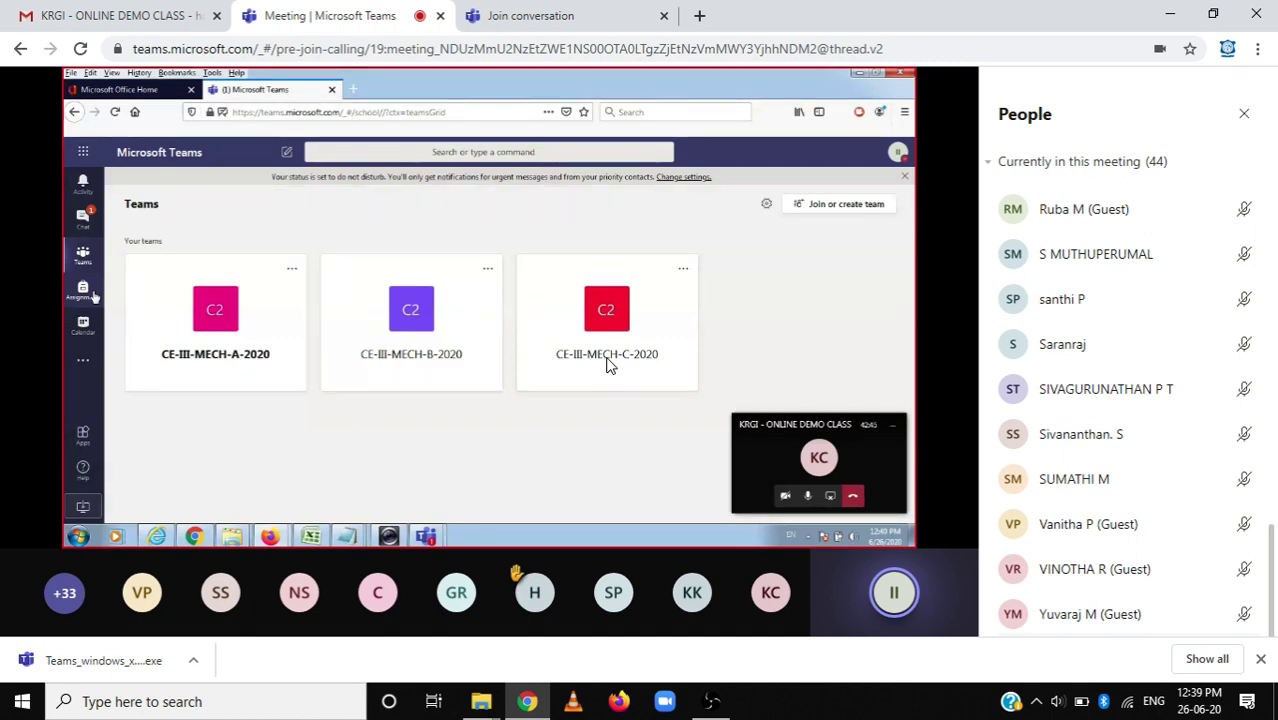
{"action": "mouse_move", "coordinate": [613, 362]}
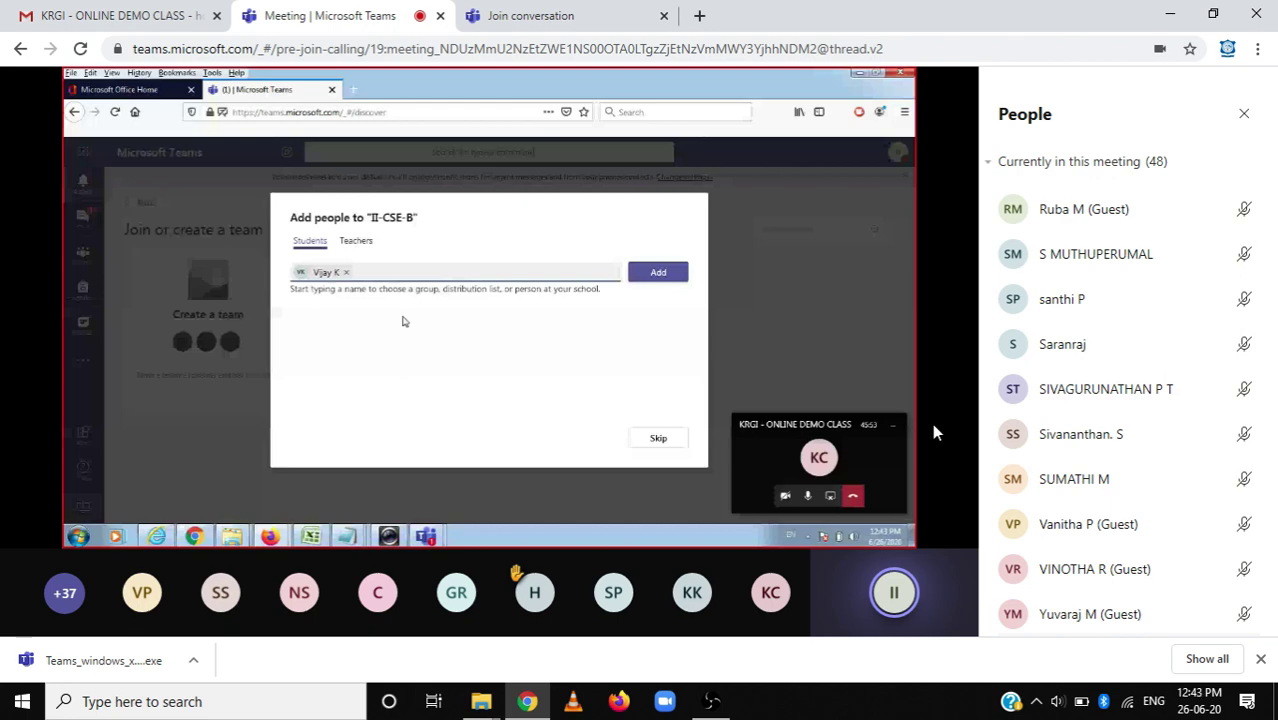
Watch the presenter switch the II-CSE-B Add members dialog to the Teachers tab.
{"action": "mouse_move", "coordinate": [928, 422]}
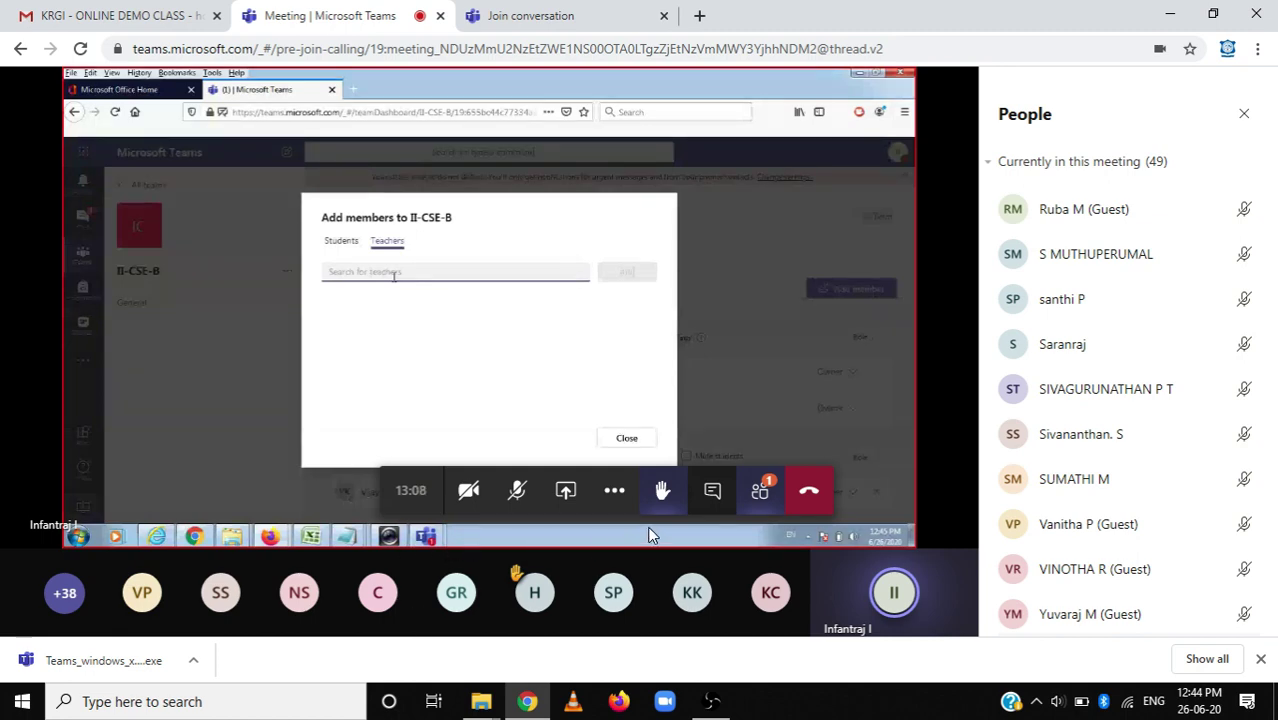
{"action": "mouse_move", "coordinate": [725, 705]}
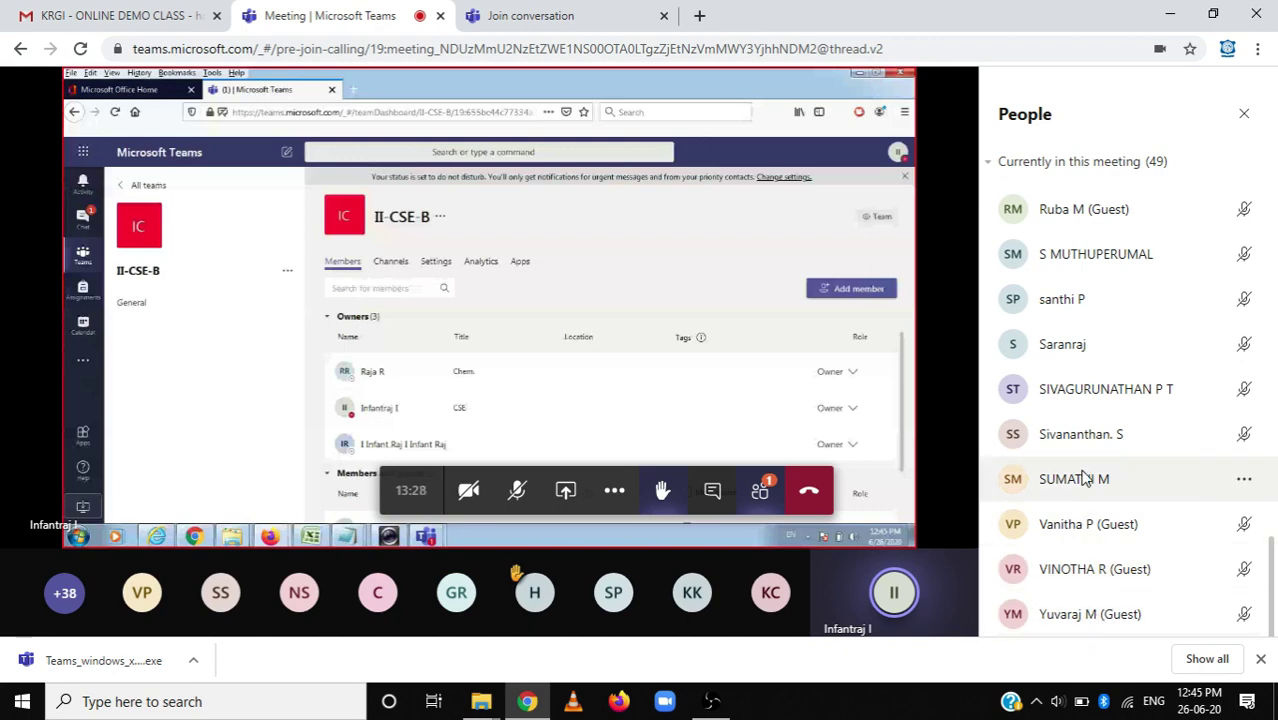
{"action": "scroll", "coordinate": [1103, 407], "scroll_direction": "up", "scroll_amount": 15}
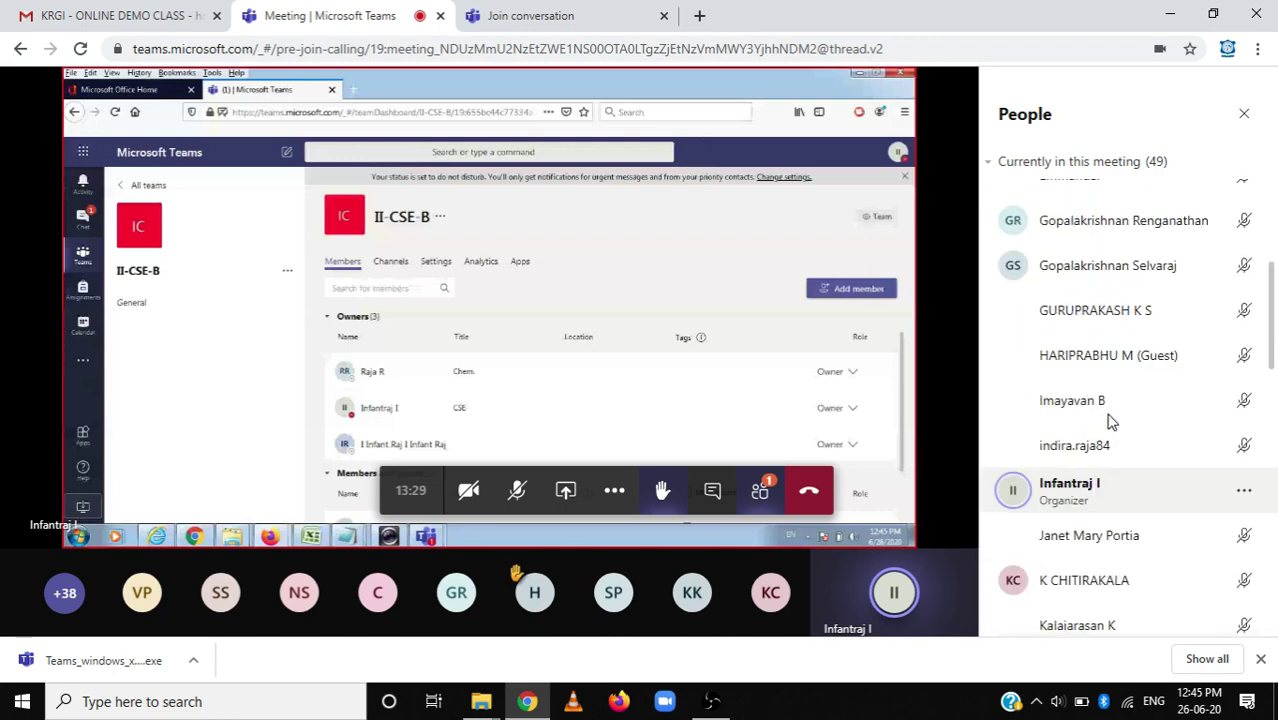
Scroll the People panel and bring up the Pin option on a participant's row.
{"action": "scroll", "coordinate": [1108, 418], "scroll_direction": "up", "scroll_amount": 1}
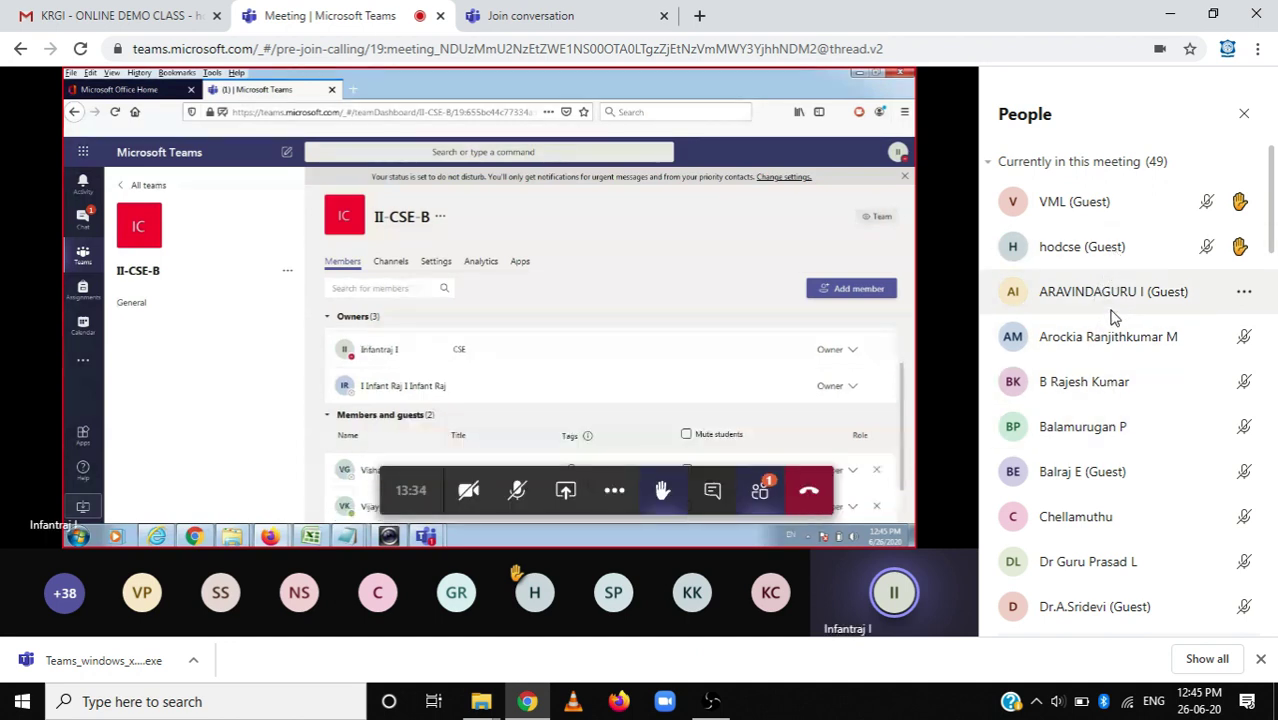
{"action": "scroll", "coordinate": [1125, 380], "scroll_direction": "down", "scroll_amount": 2}
{"action": "scroll", "coordinate": [1122, 378], "scroll_direction": "down", "scroll_amount": 4}
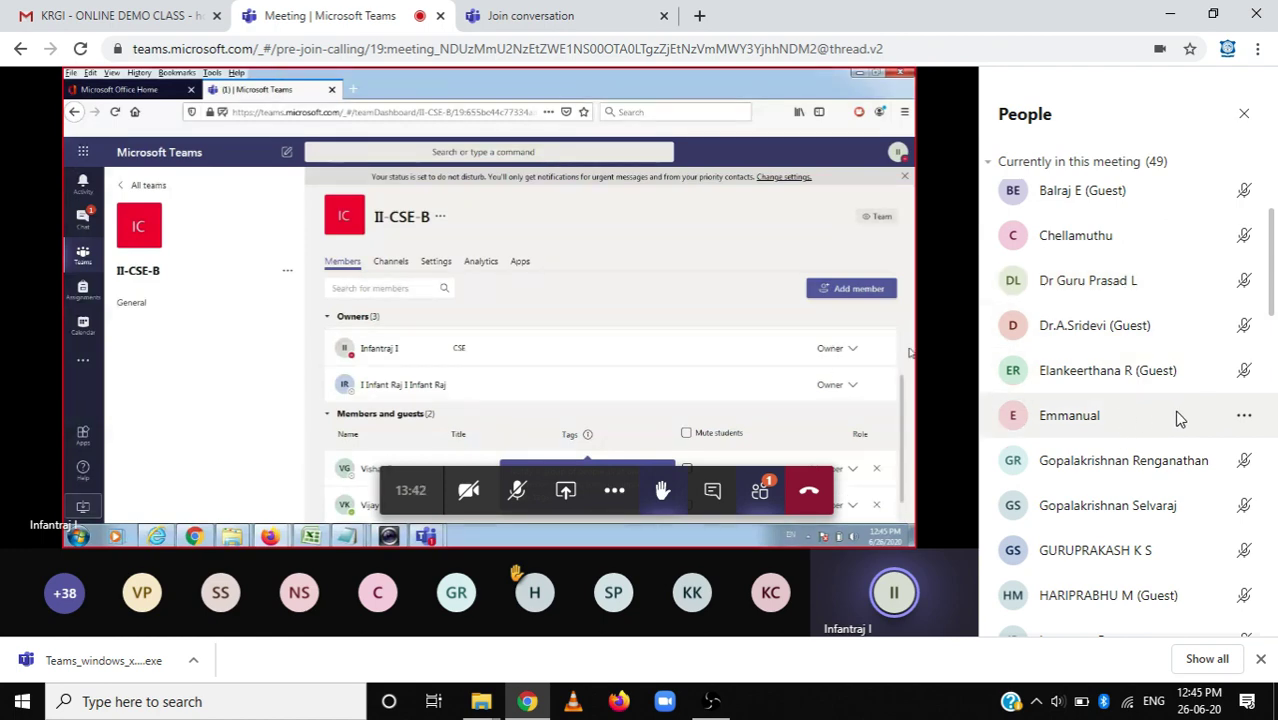
{"action": "left_click", "coordinate": [1244, 415]}
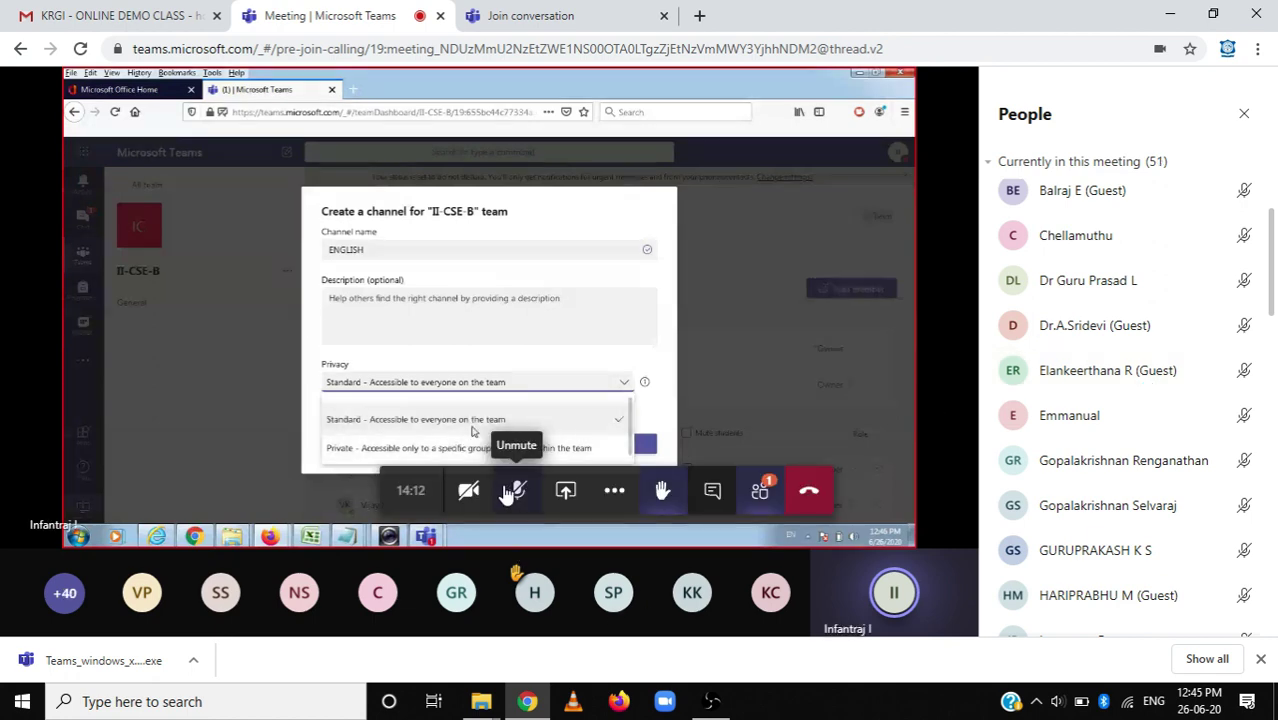
Enter full screen from the meeting toolbar's More actions menu.
{"action": "left_click", "coordinate": [617, 492]}
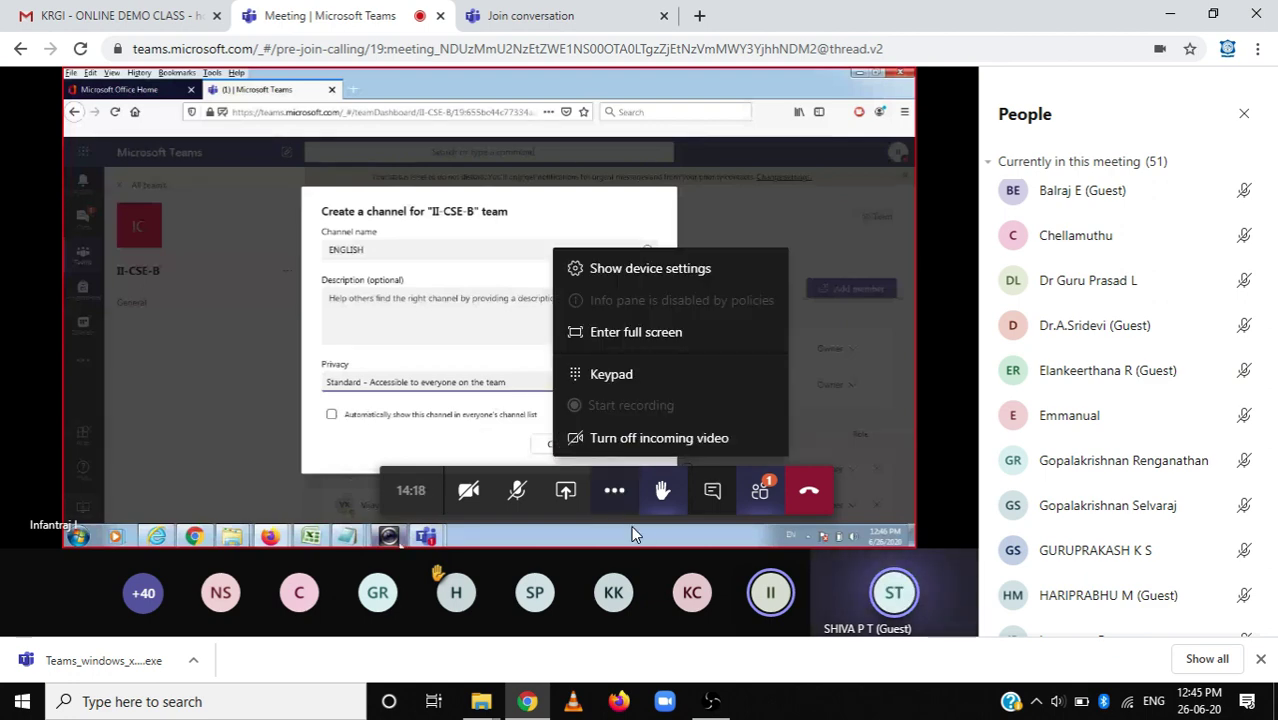
{"action": "left_click", "coordinate": [646, 340]}
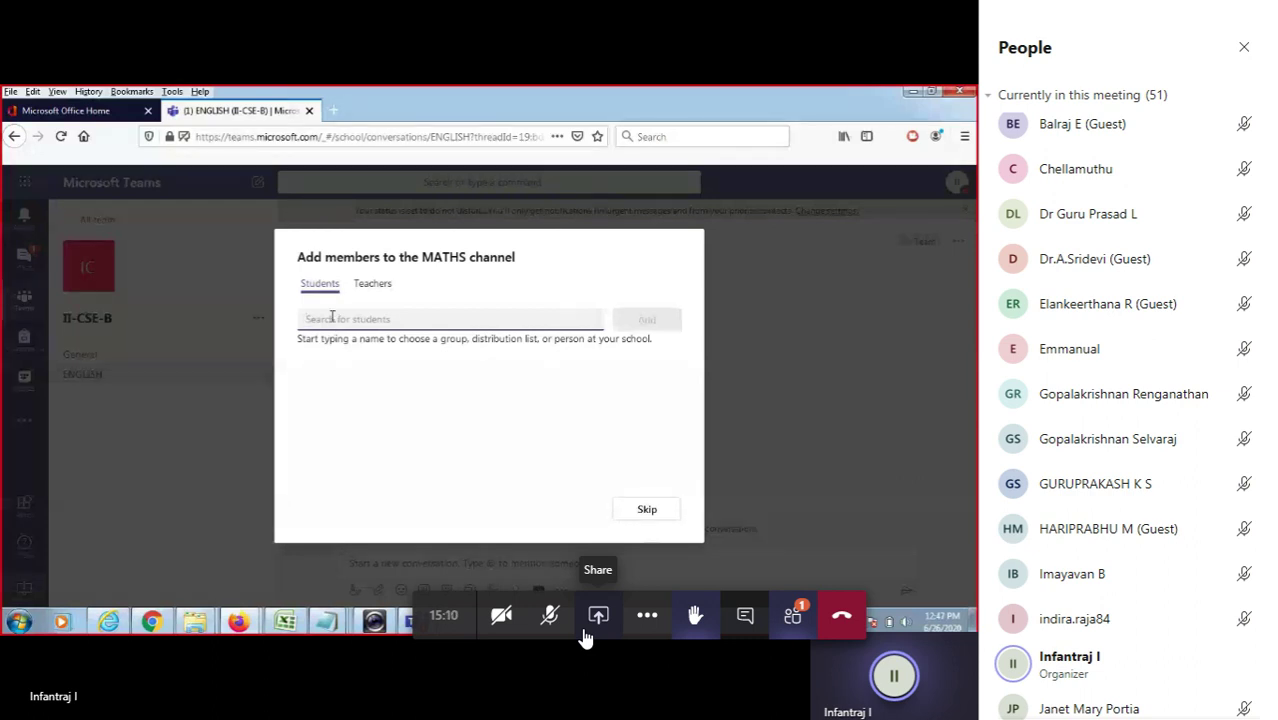
Toggle the participant list off and on, then switch the side panel to Meeting chat.
{"action": "left_click", "coordinate": [788, 628]}
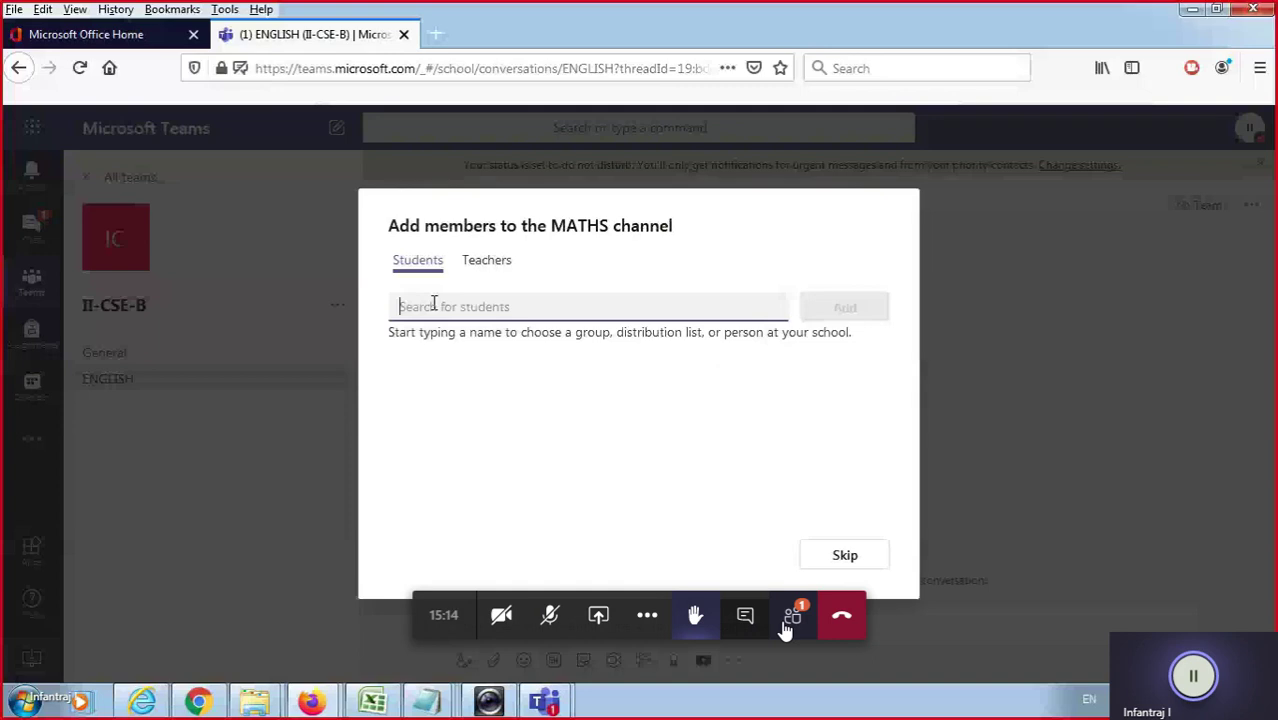
{"action": "left_click", "coordinate": [786, 628]}
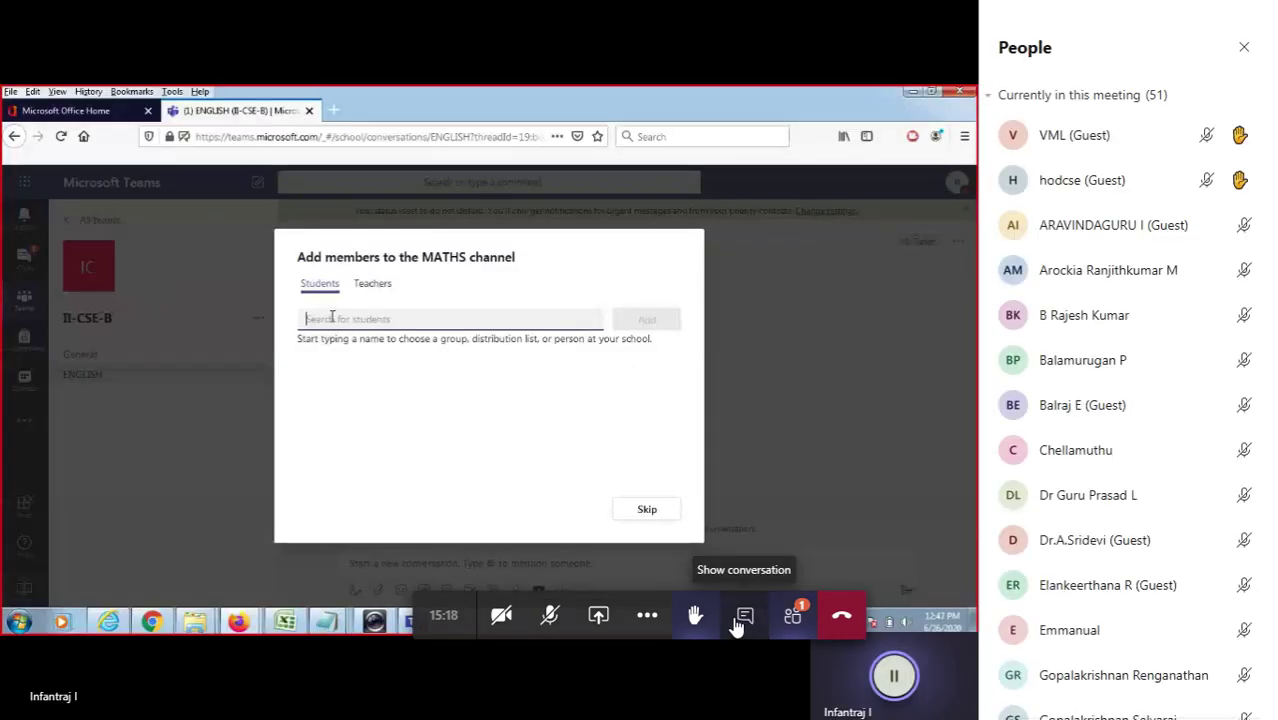
{"action": "left_click", "coordinate": [736, 624]}
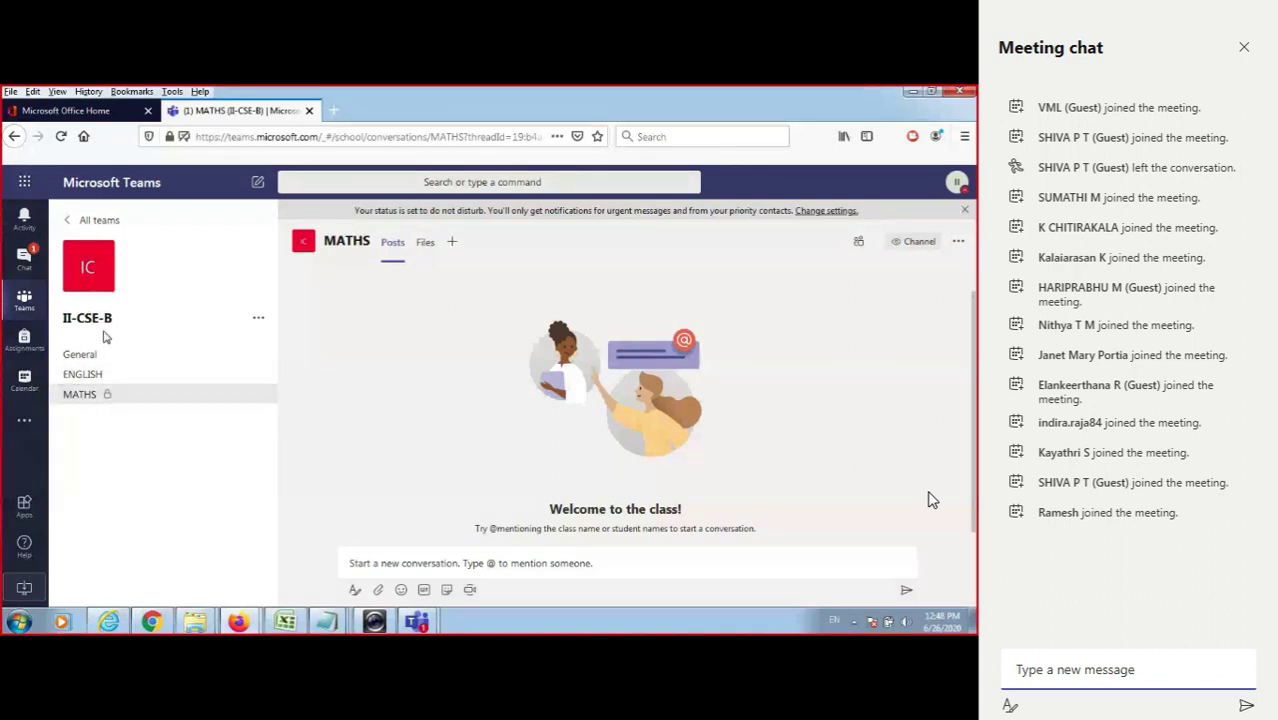
Open II-CSE-B's member management page, expand Members and guests, then go to General.
{"action": "left_click", "coordinate": [258, 317]}
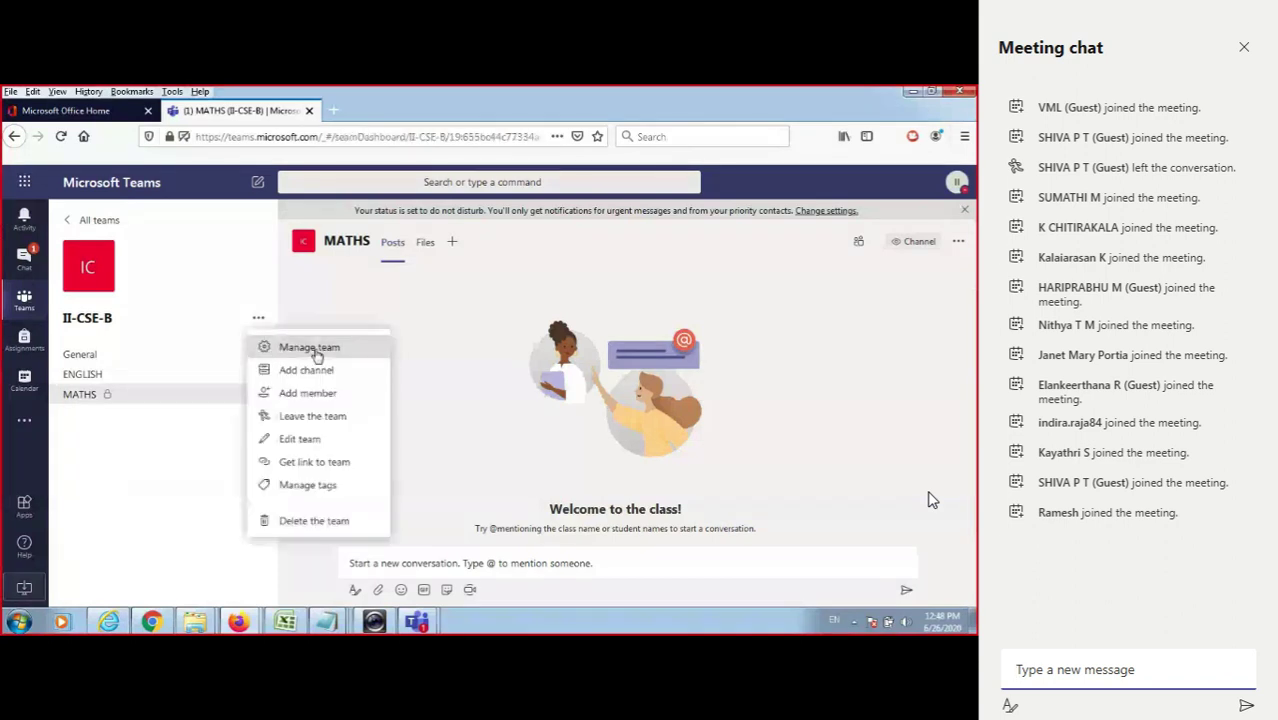
{"action": "left_click", "coordinate": [312, 347]}
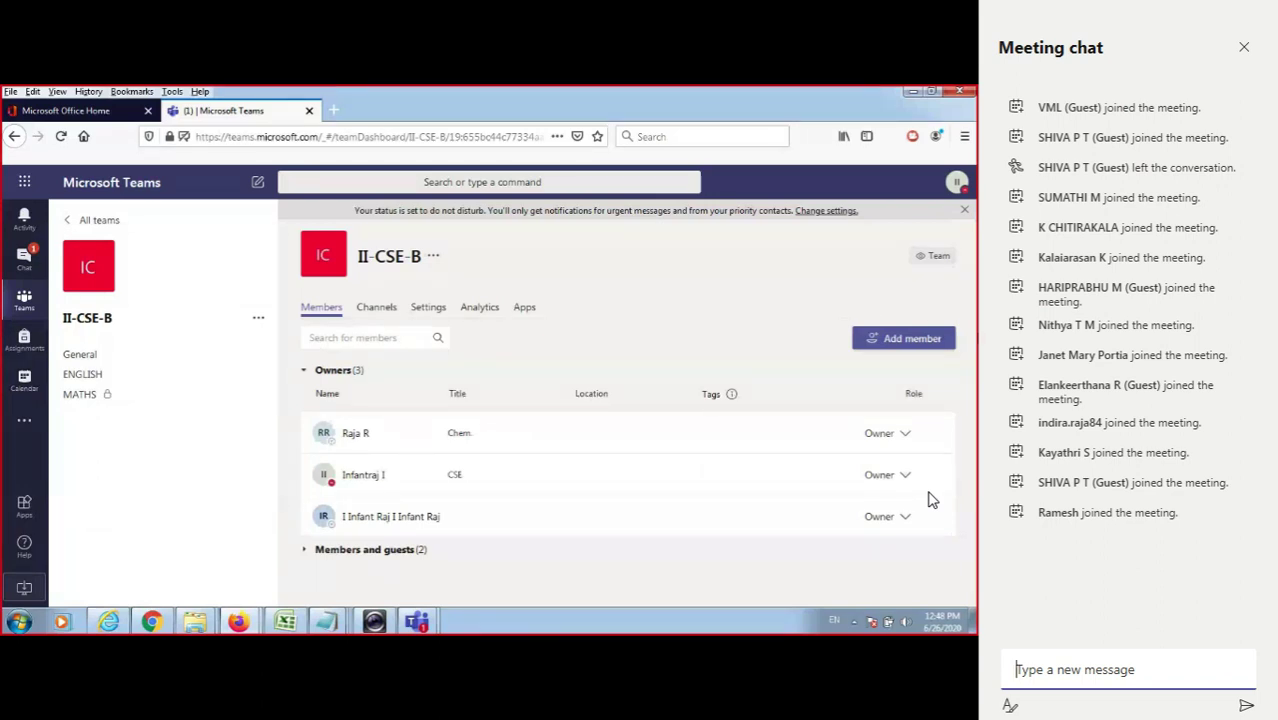
{"action": "left_click_drag", "start_coordinate": [316, 392], "coordinate": [416, 549]}
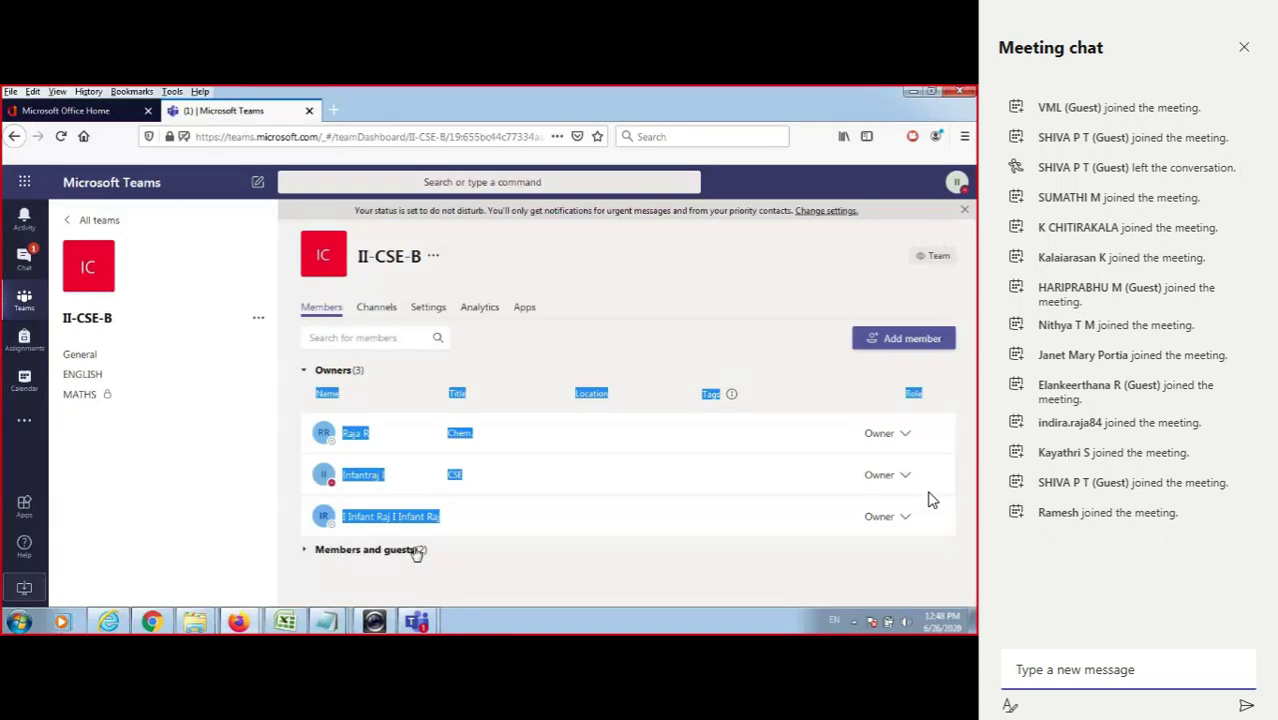
{"action": "left_click", "coordinate": [416, 550]}
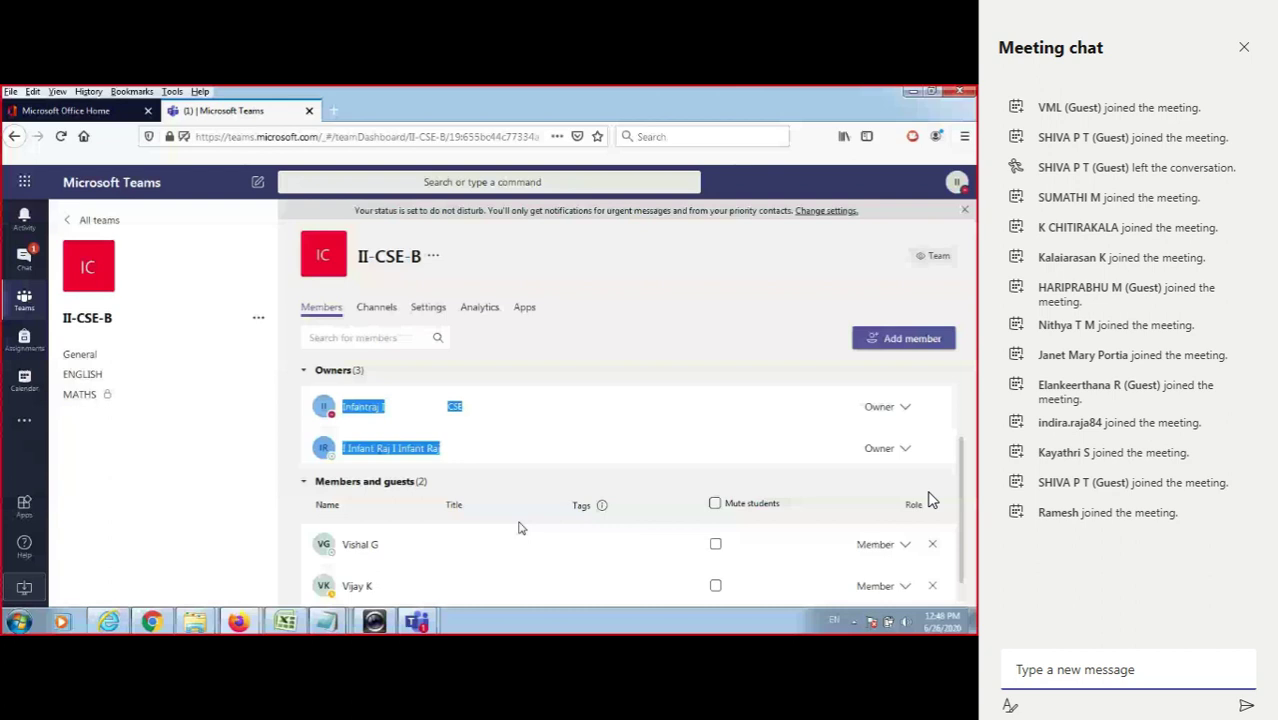
{"action": "left_click", "coordinate": [95, 360]}
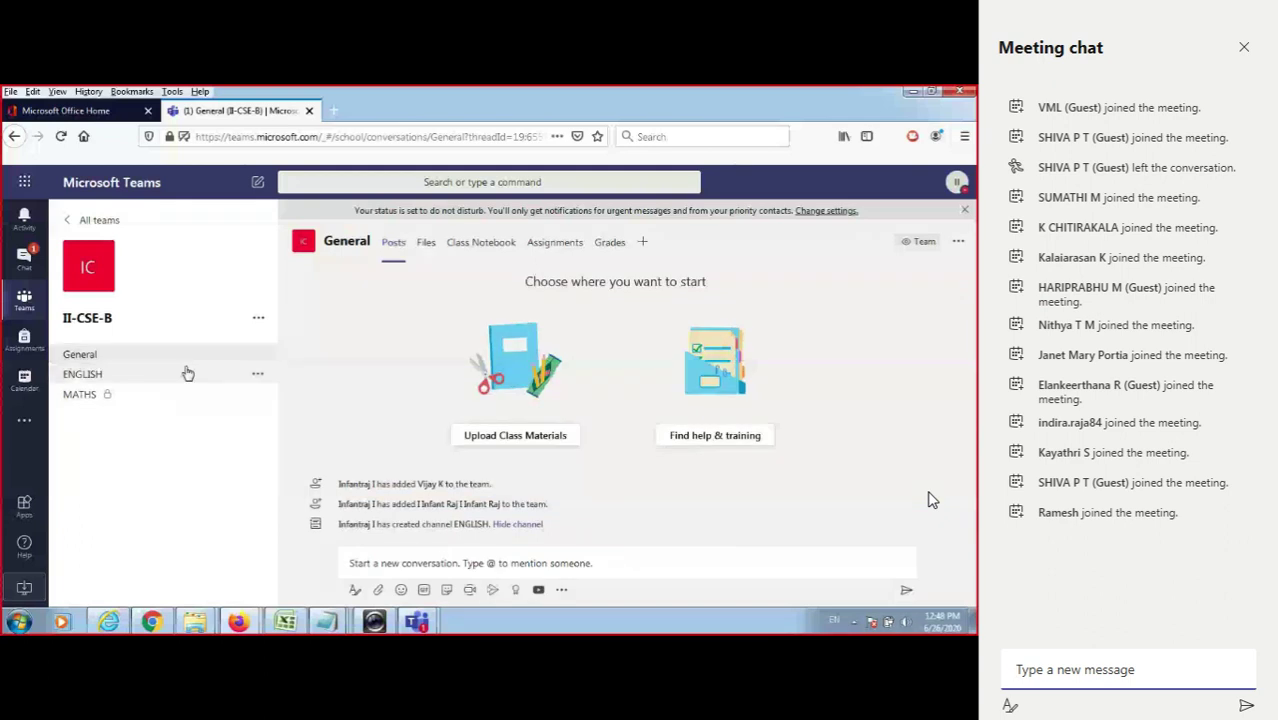
Look at the ENGLISH channel, then draft a new General post reading 'Hiiii'.
{"action": "left_click", "coordinate": [187, 373]}
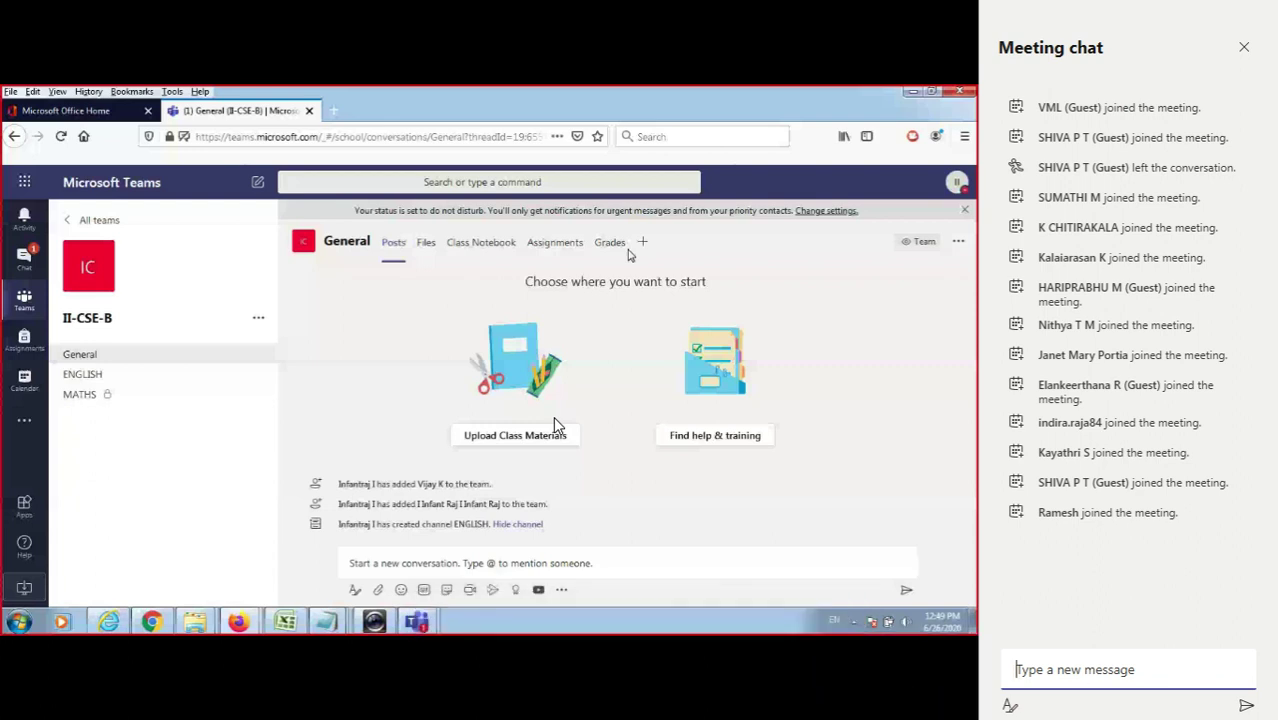
{"action": "mouse_move", "coordinate": [566, 413]}
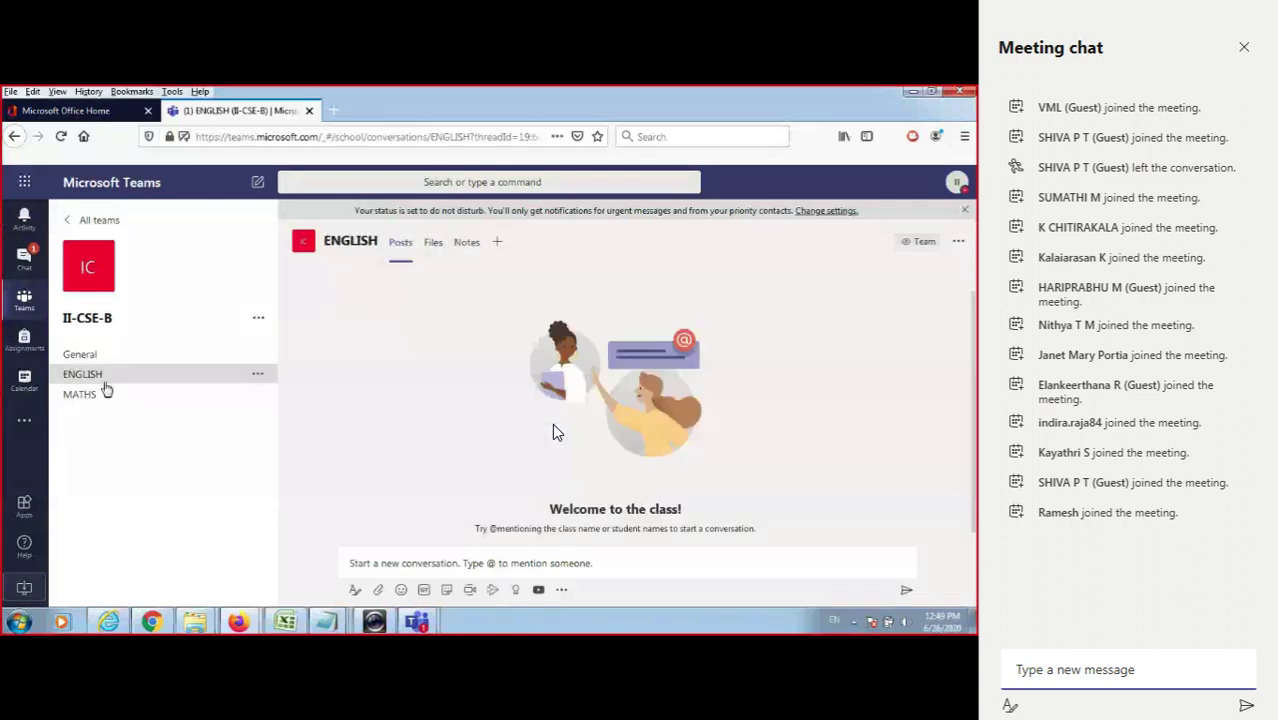
{"action": "left_click", "coordinate": [119, 357]}
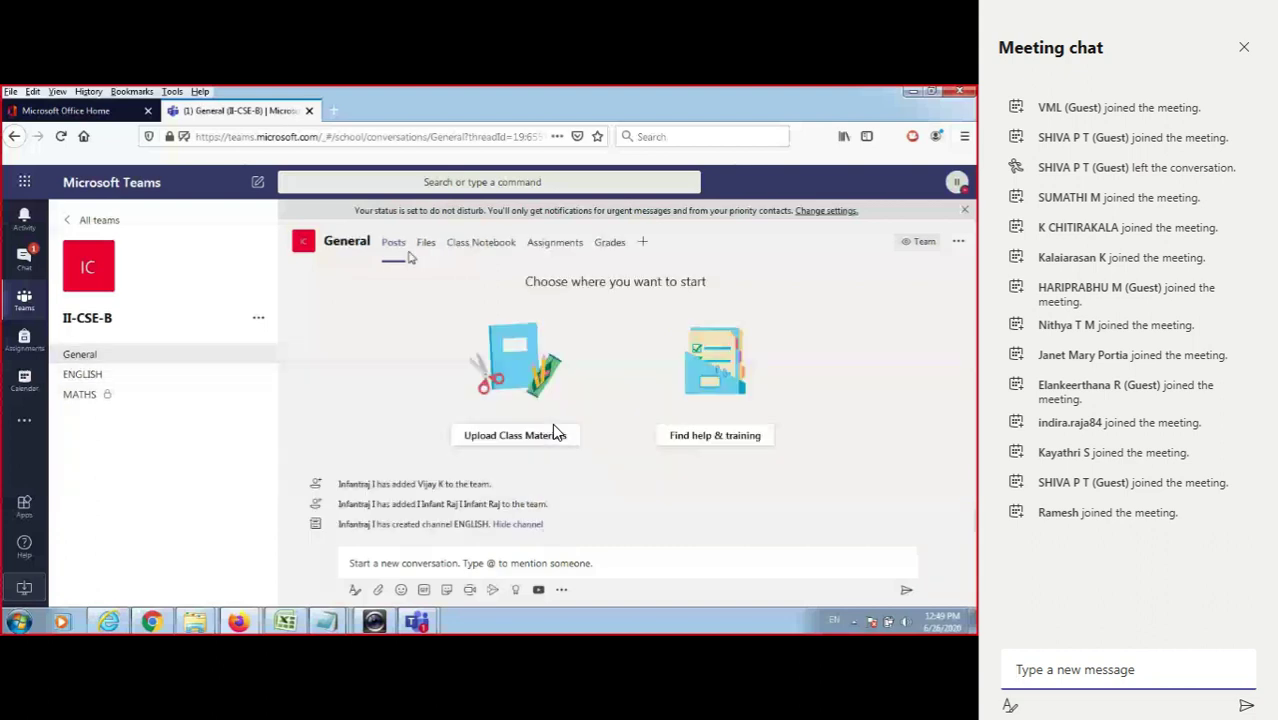
{"action": "left_click", "coordinate": [446, 564]}
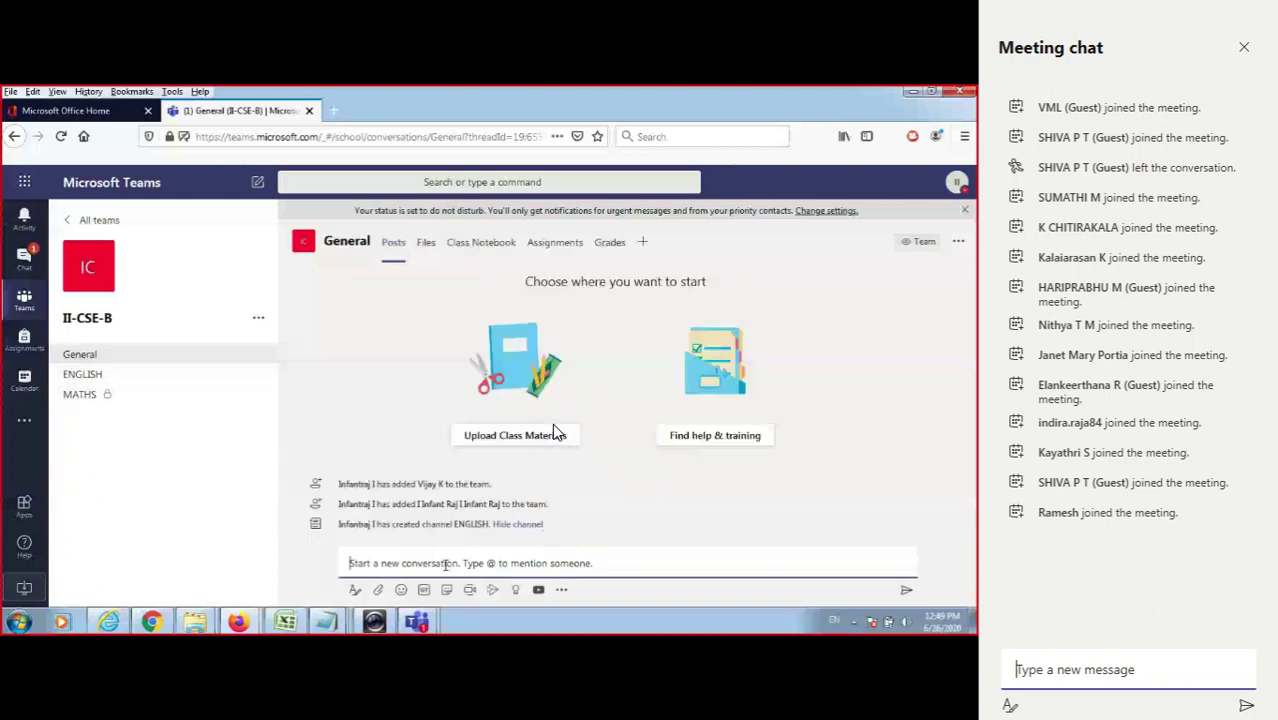
{"action": "type", "text": "Hiiii"}
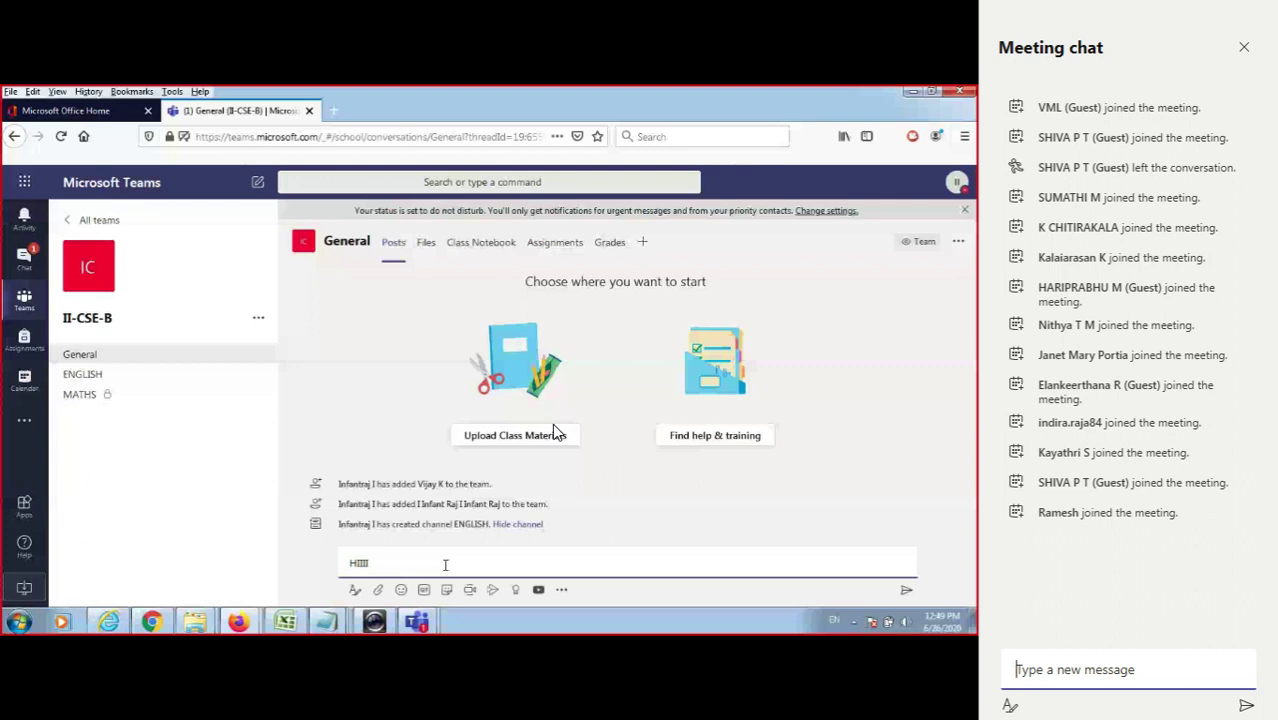
Send the 'Hiiii' post to II-CSE-B's General channel.
{"action": "key", "text": "Caps_Lock"}
{"action": "key", "text": "Return"}
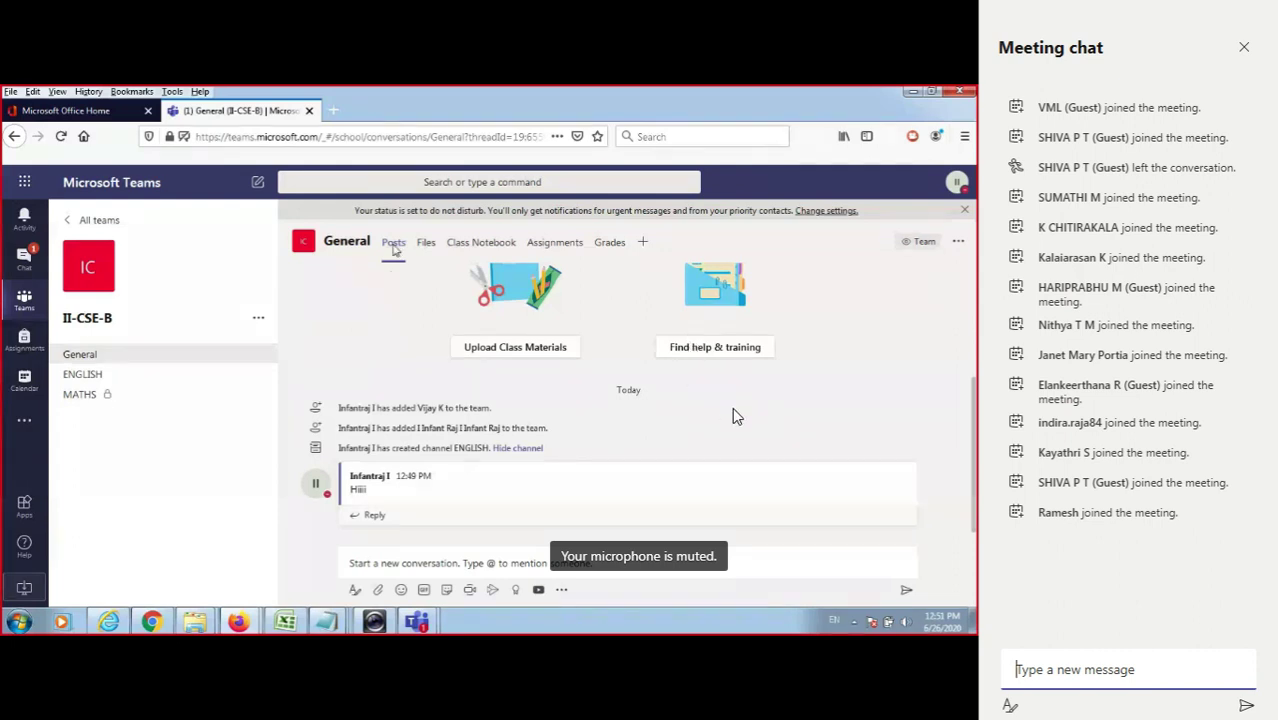
Send the puffer fish sticker to General and switch to the student's Chrome window.
{"action": "mouse_move", "coordinate": [674, 590]}
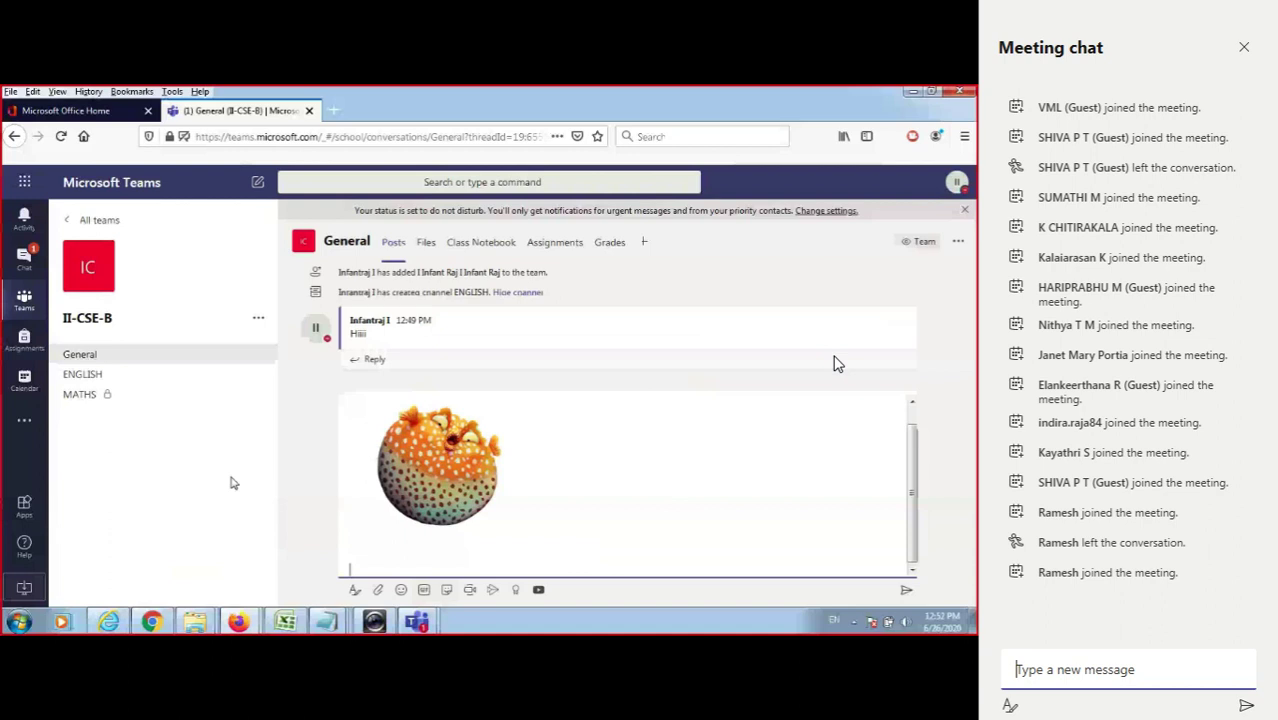
{"action": "key", "text": "Return"}
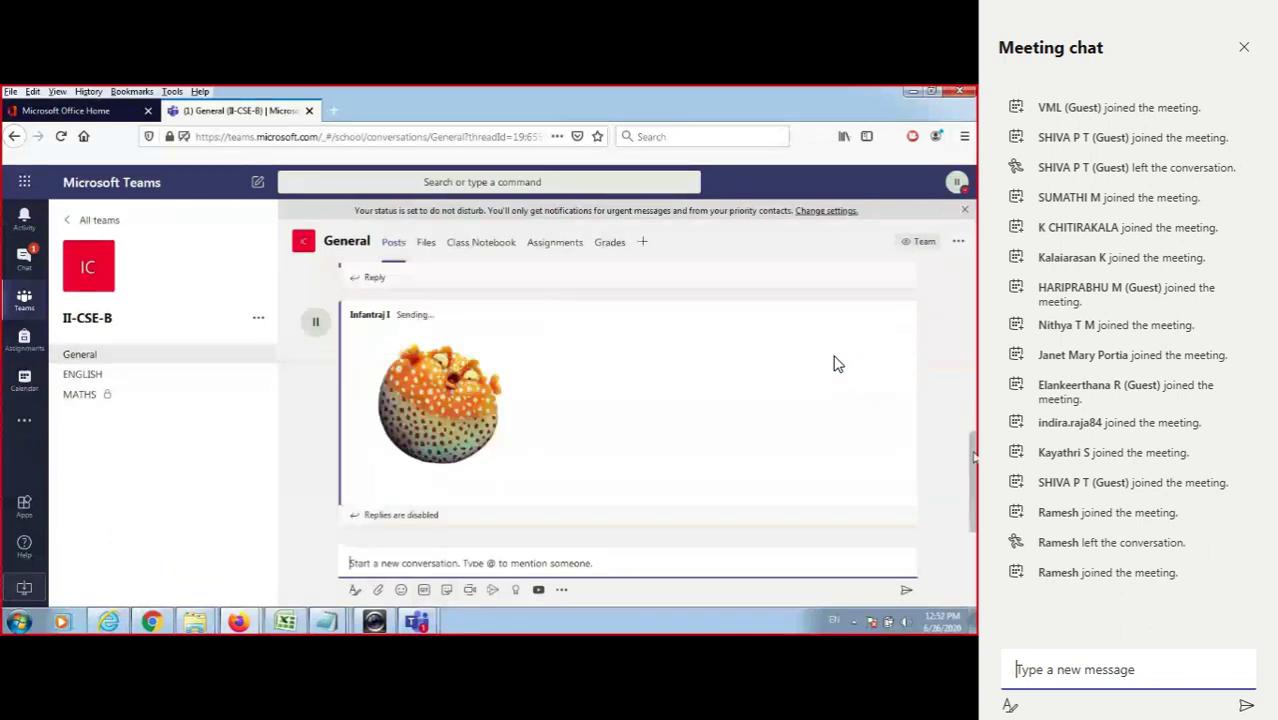
{"action": "left_click", "coordinate": [145, 624]}
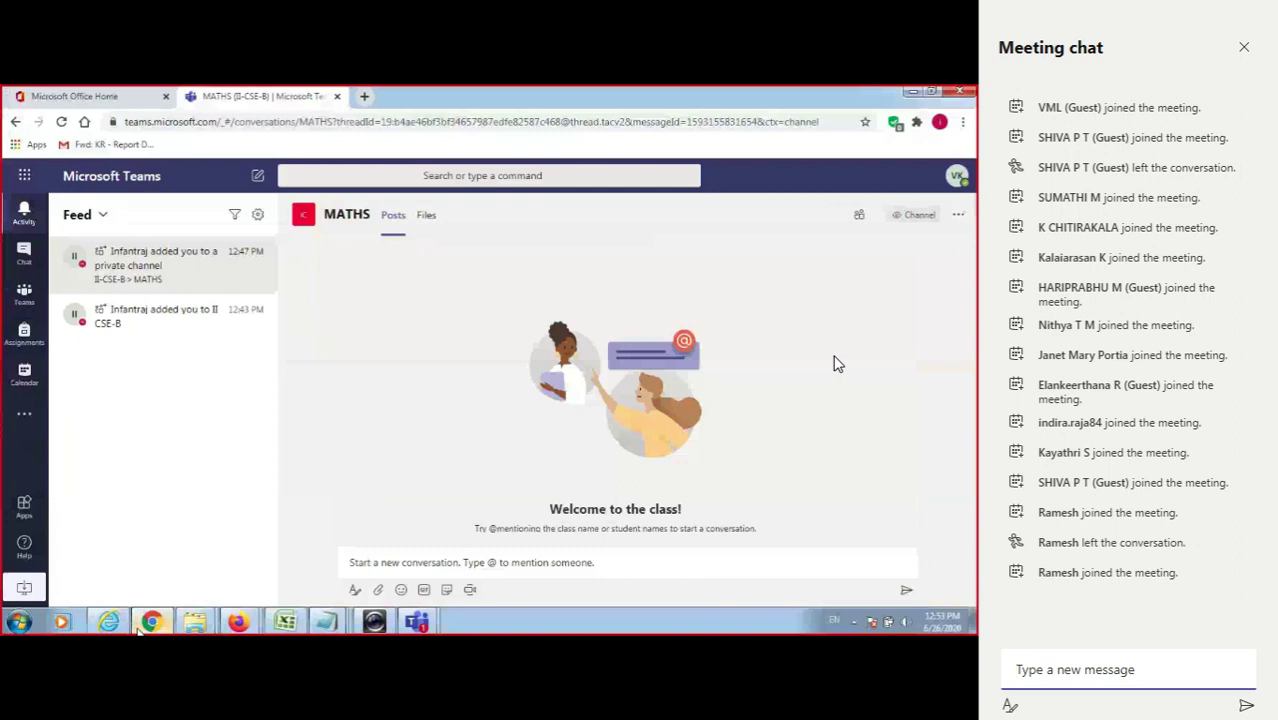
Reload Teams, switch between browser windows, and open the student's Activity feed with the MATHS notice.
{"action": "key", "text": "F5"}
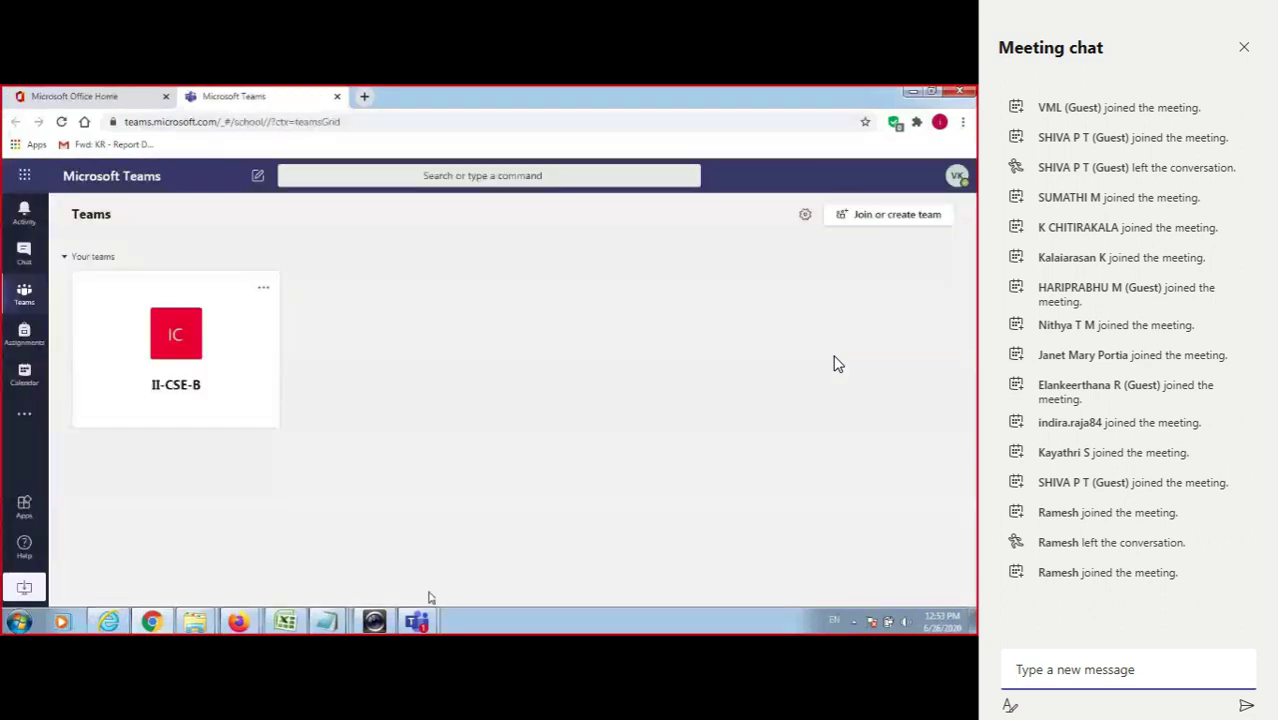
{"action": "mouse_move", "coordinate": [428, 626]}
{"action": "left_click", "coordinate": [340, 540]}
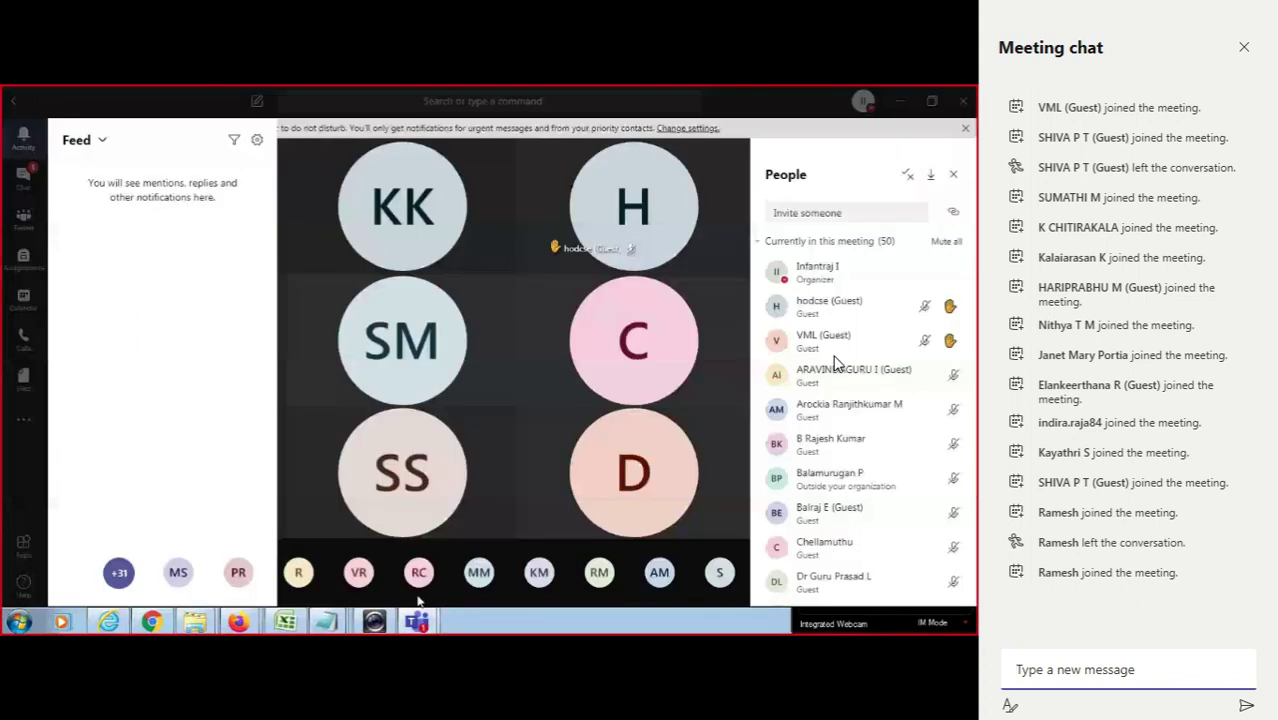
{"action": "mouse_move", "coordinate": [238, 622]}
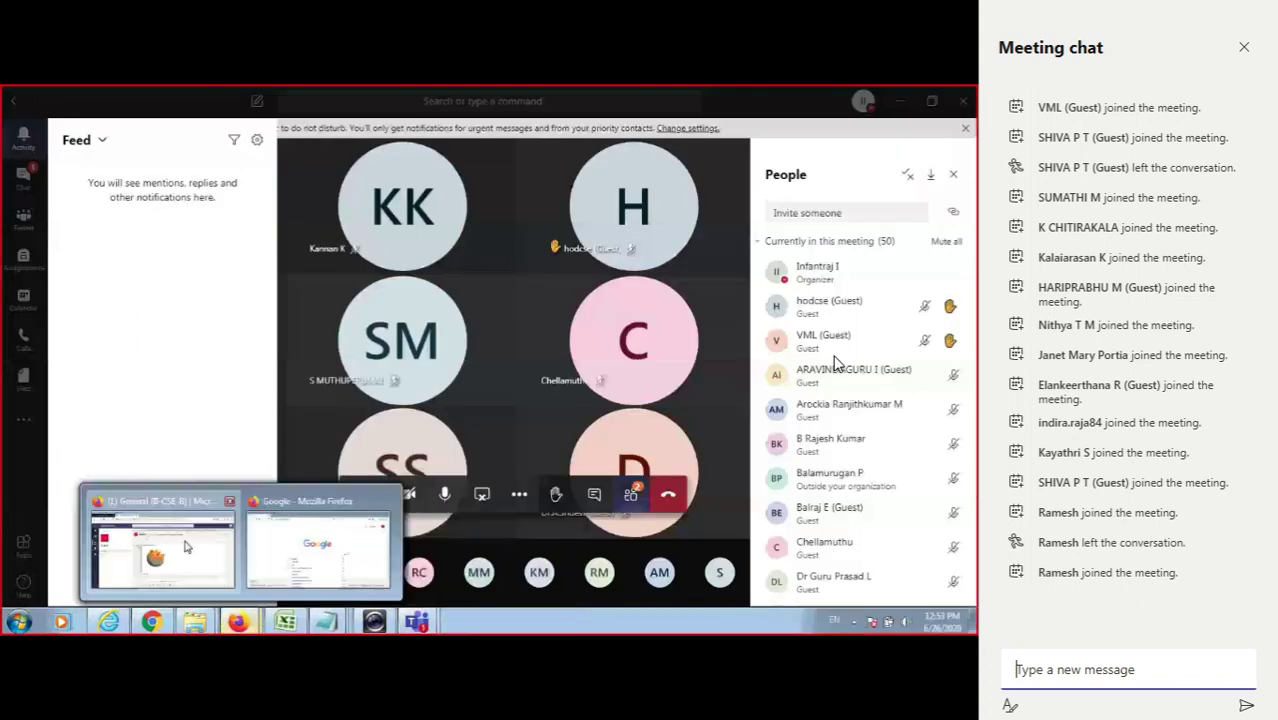
{"action": "left_click", "coordinate": [160, 535]}
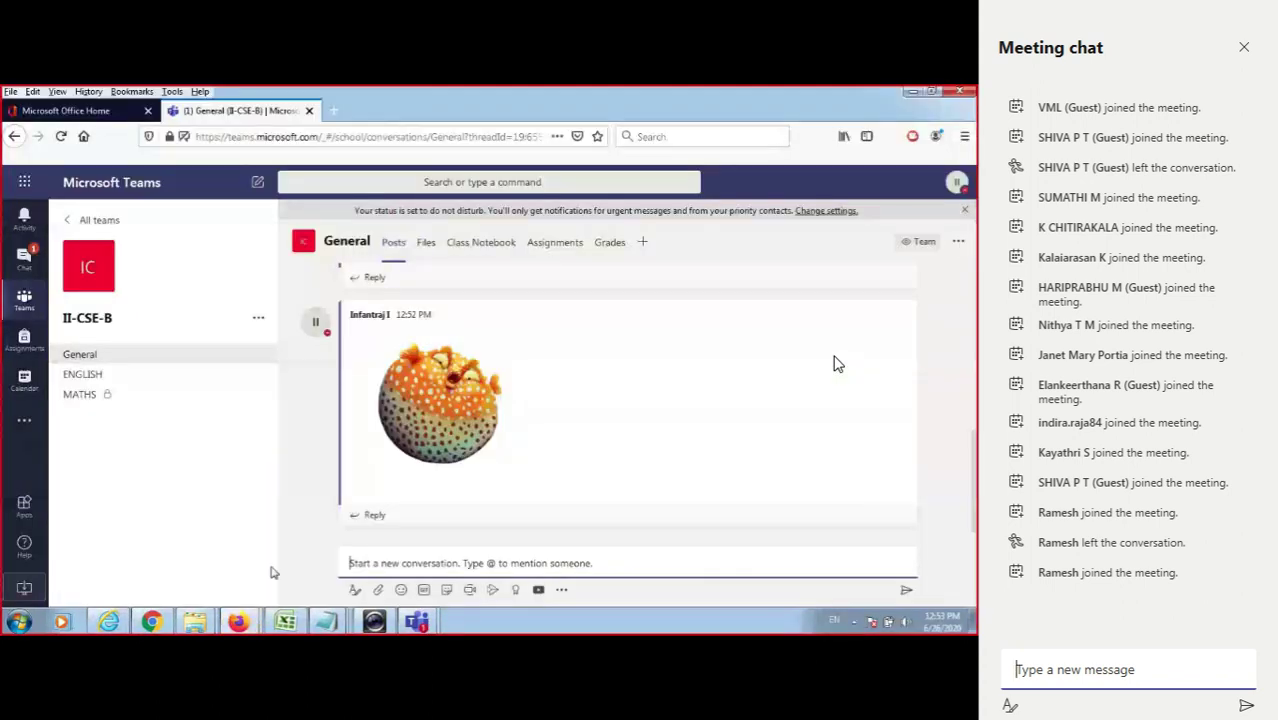
{"action": "left_click", "coordinate": [168, 622]}
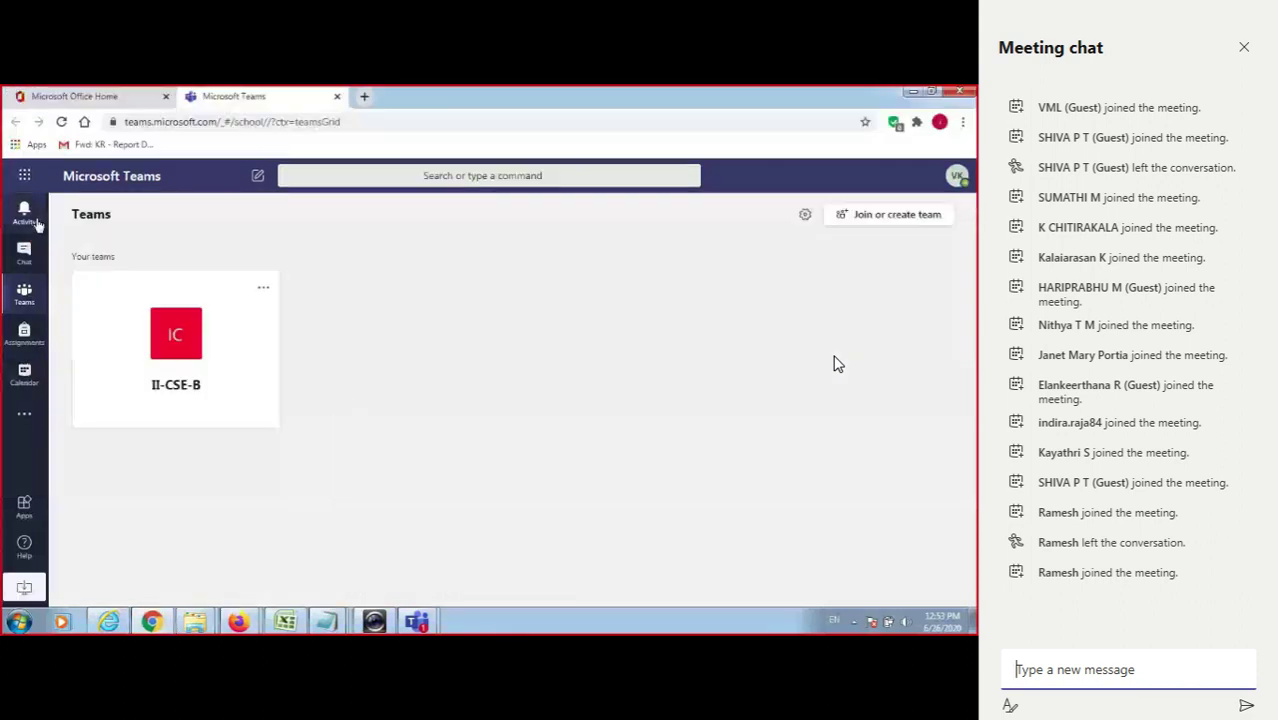
{"action": "left_click", "coordinate": [36, 224]}
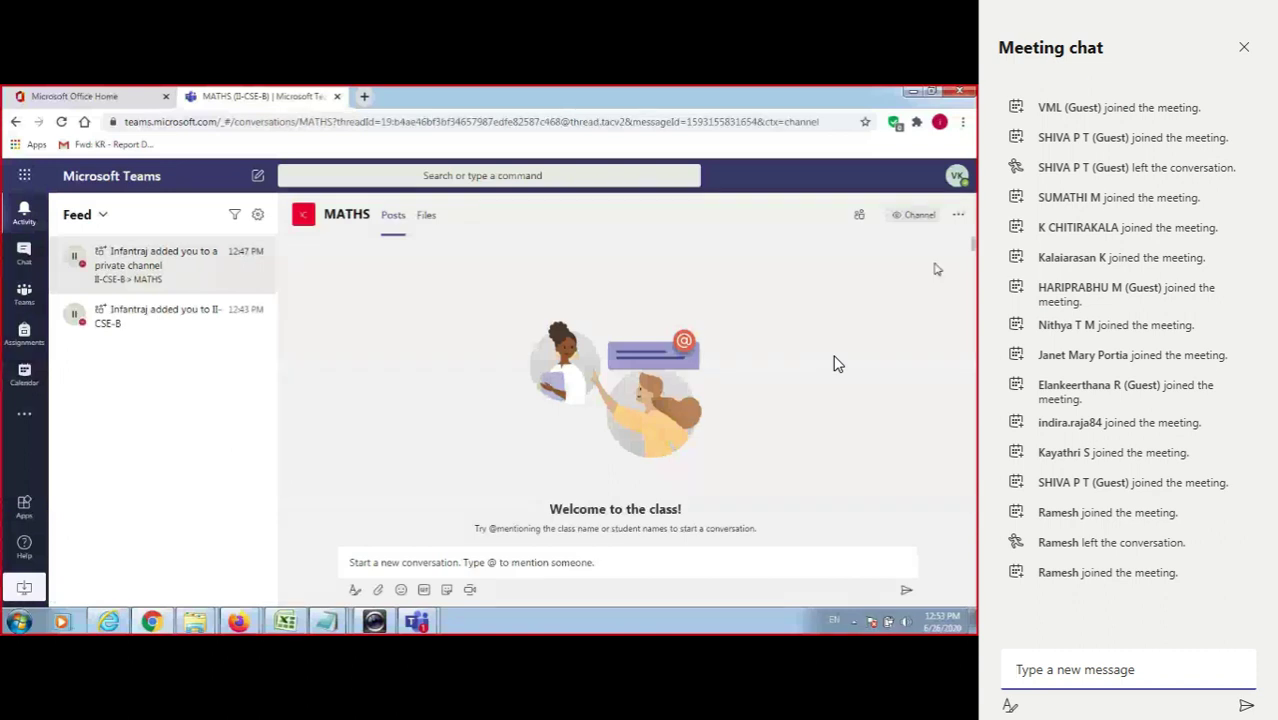
{"action": "mouse_move", "coordinate": [719, 394]}
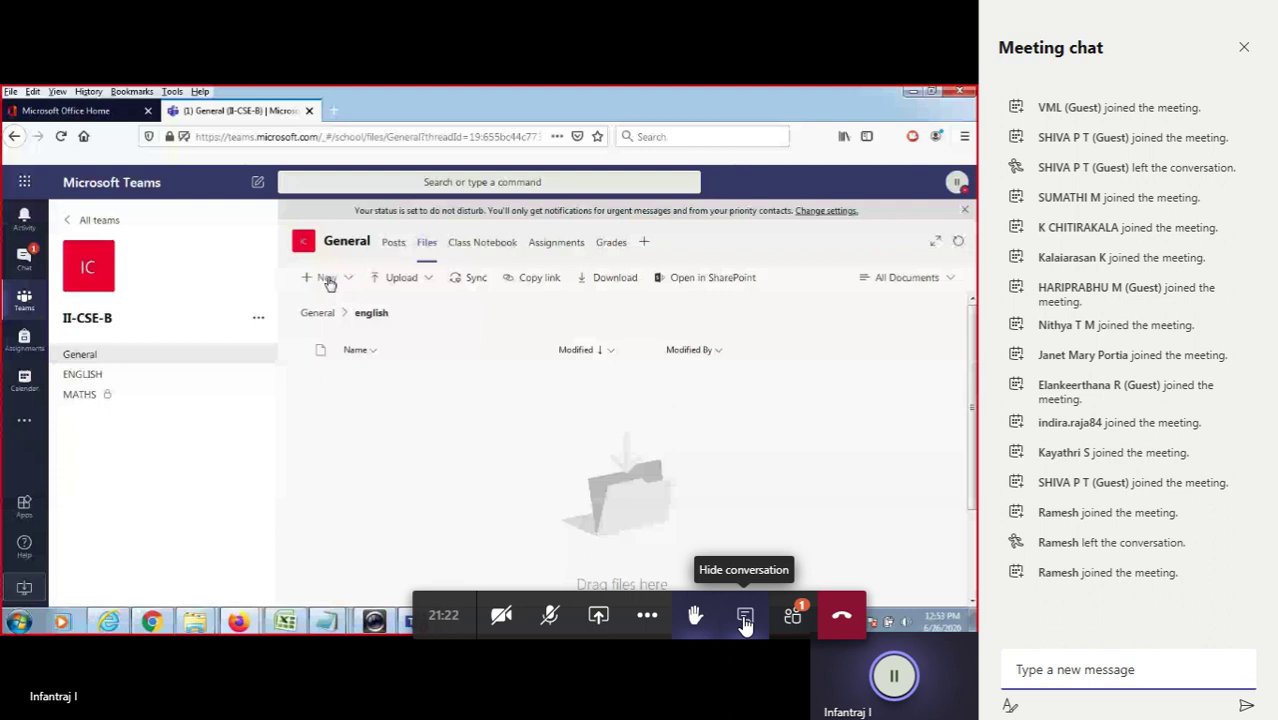
Hide the meeting chat, then name the new Word document 'english notes' and create it.
{"action": "left_click", "coordinate": [744, 620]}
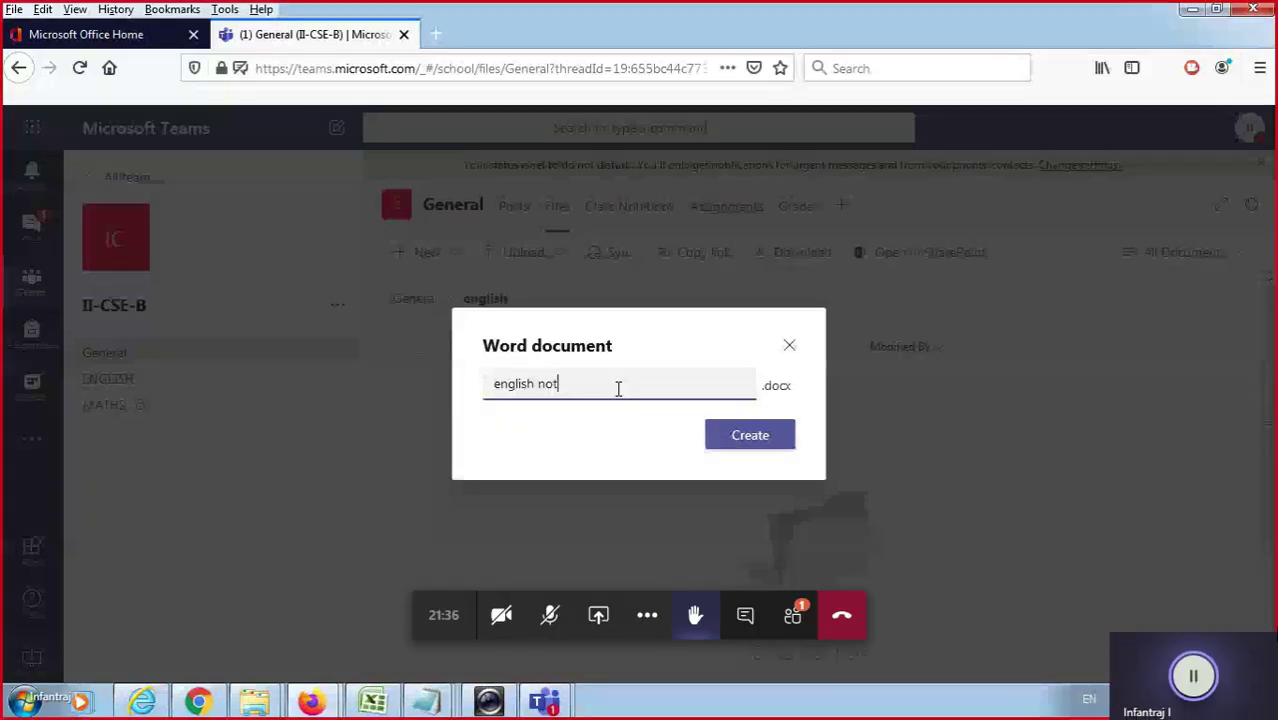
{"action": "type", "text": "es"}
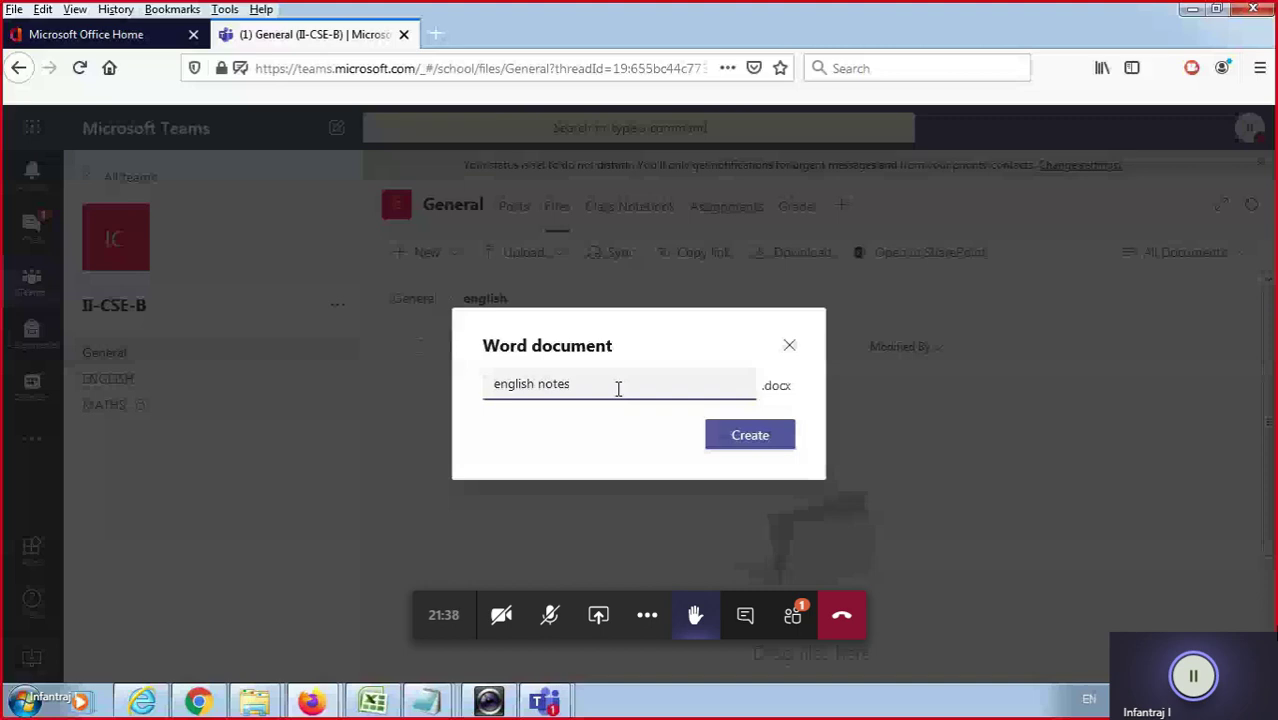
{"action": "left_click", "coordinate": [752, 434]}
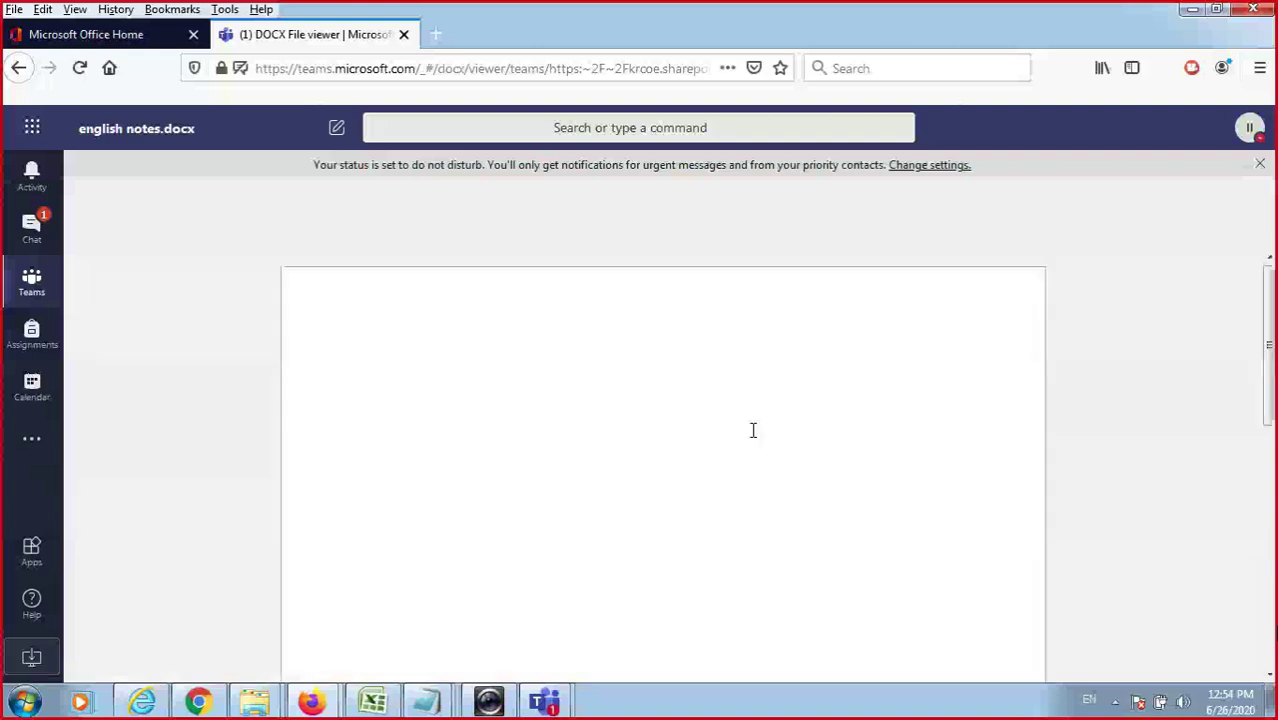
Type the heading 'English notes' followed by a new line, dismiss the notice, and close the document.
{"action": "type", "text": "englis"}
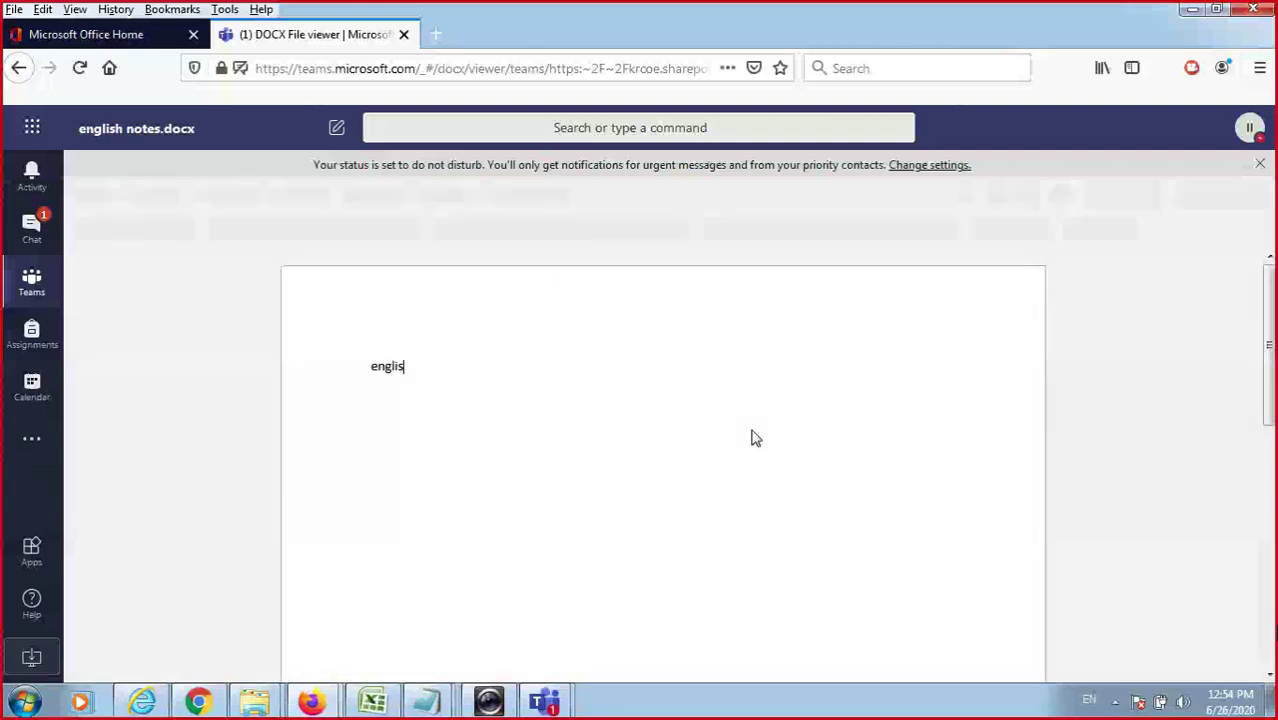
{"action": "type", "text": "h notes"}
{"action": "key", "text": "BackSpace"}
{"action": "key", "text": "BackSpace"}
{"action": "key", "text": "BackSpace"}
{"action": "type", "text": "i"}
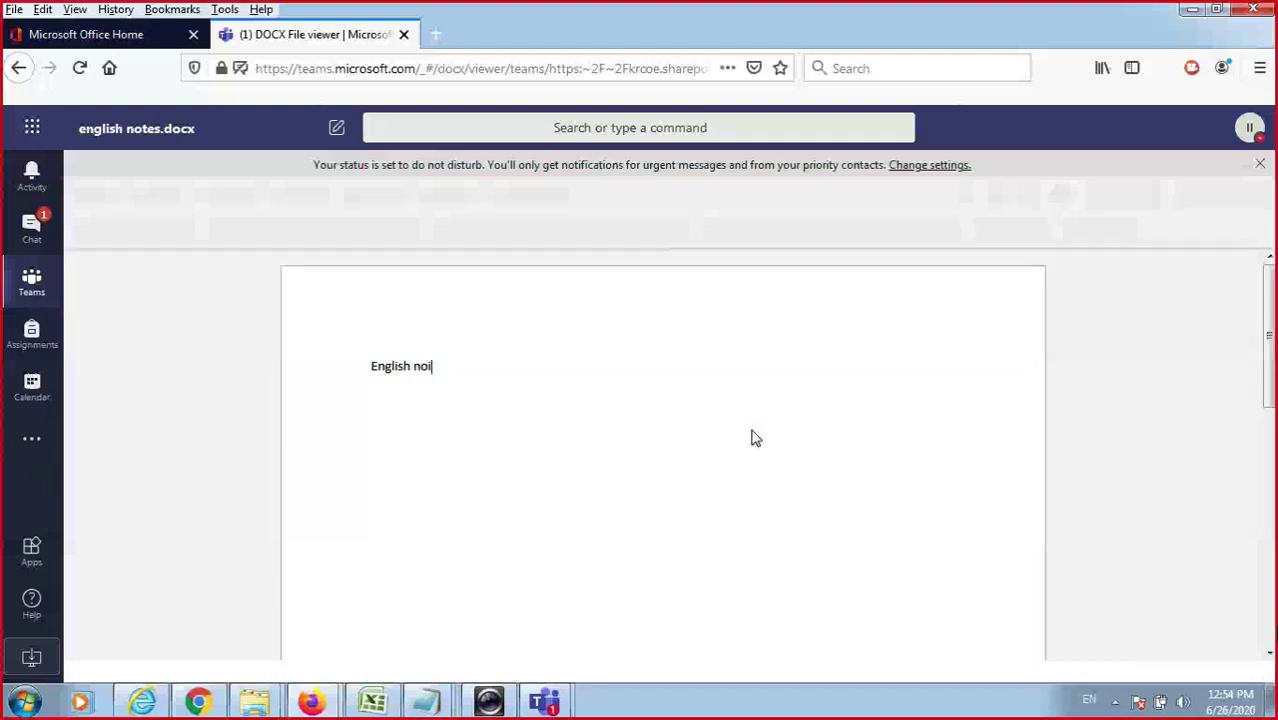
{"action": "key", "text": "BackSpace"}
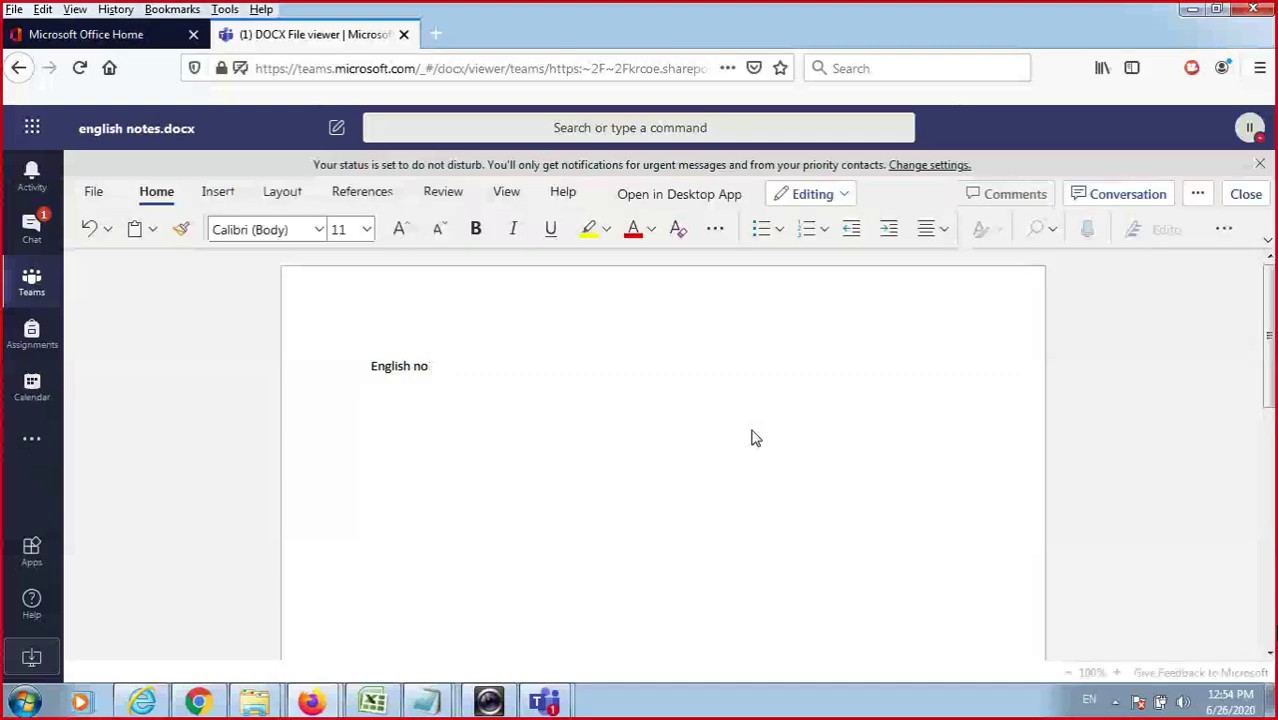
{"action": "type", "text": "tes"}
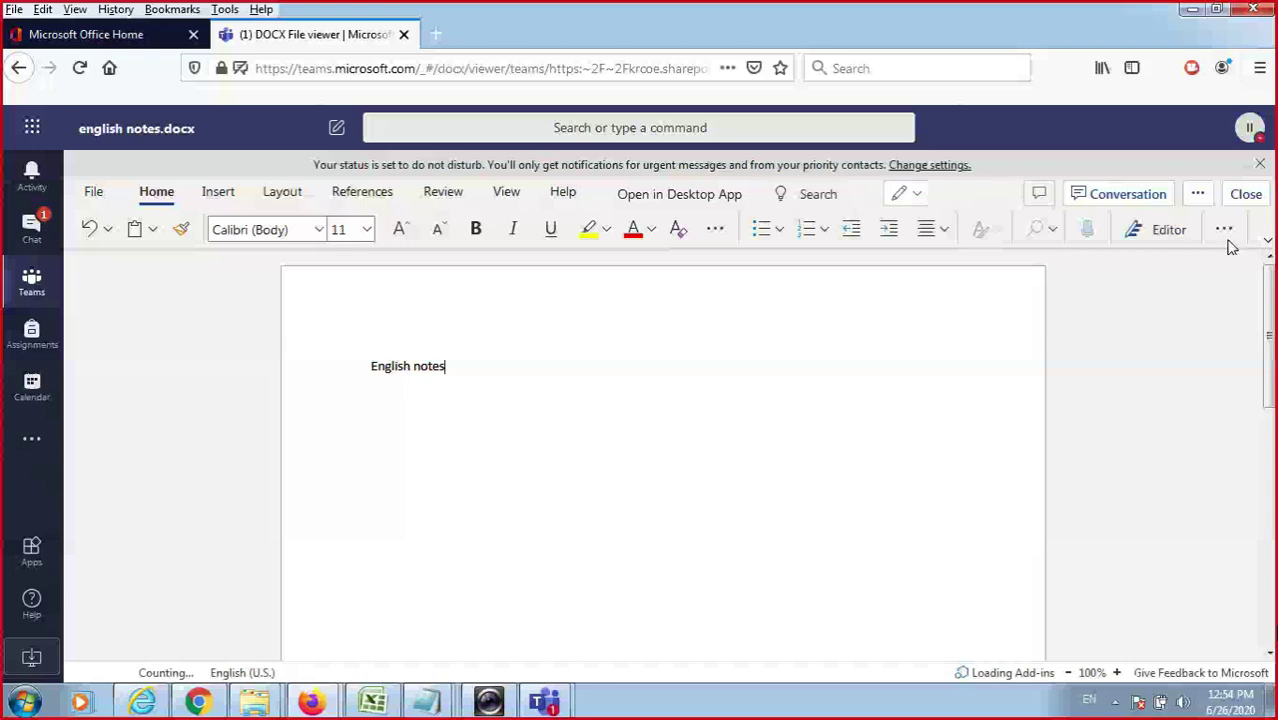
{"action": "key", "text": "Return"}
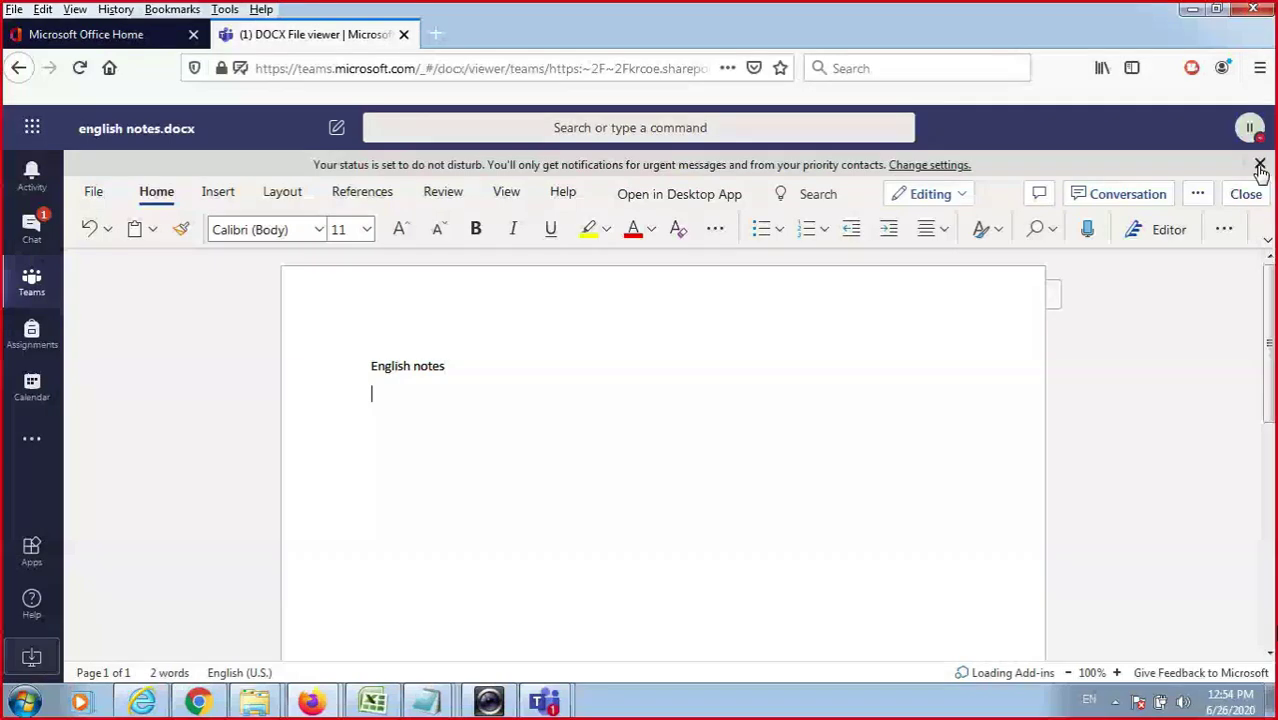
{"action": "left_click", "coordinate": [1259, 164]}
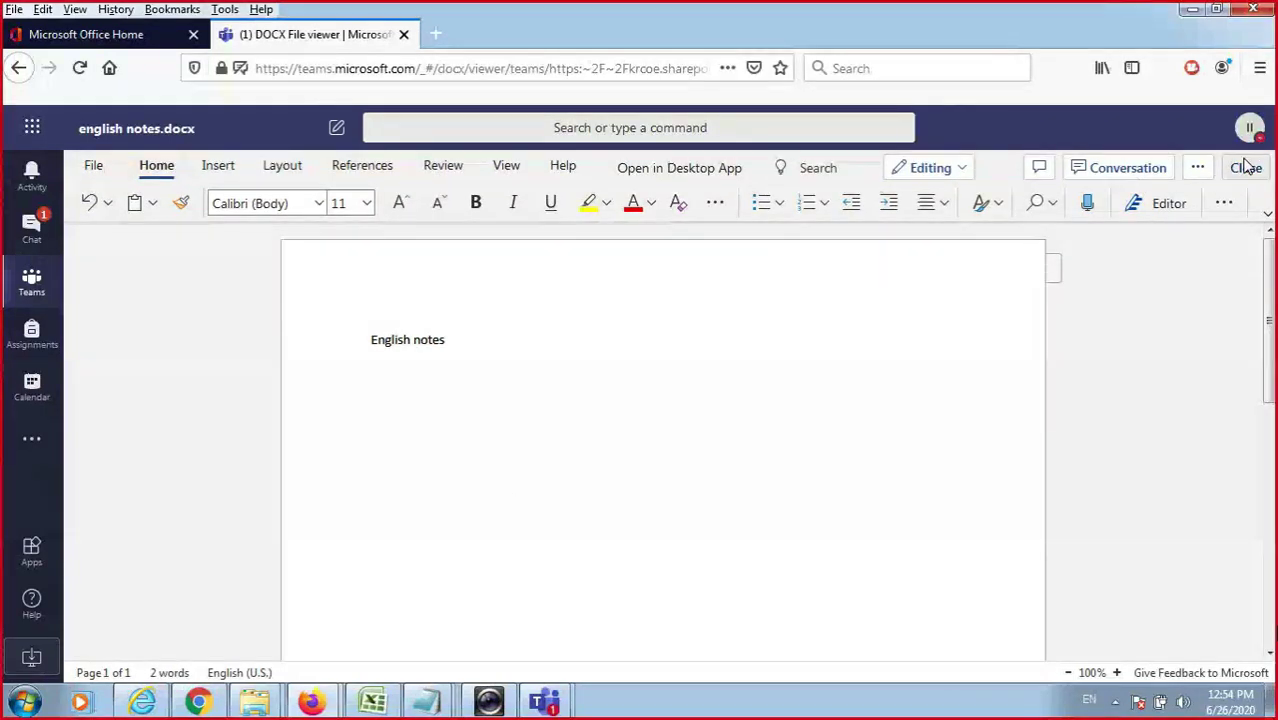
{"action": "left_click", "coordinate": [1245, 167]}
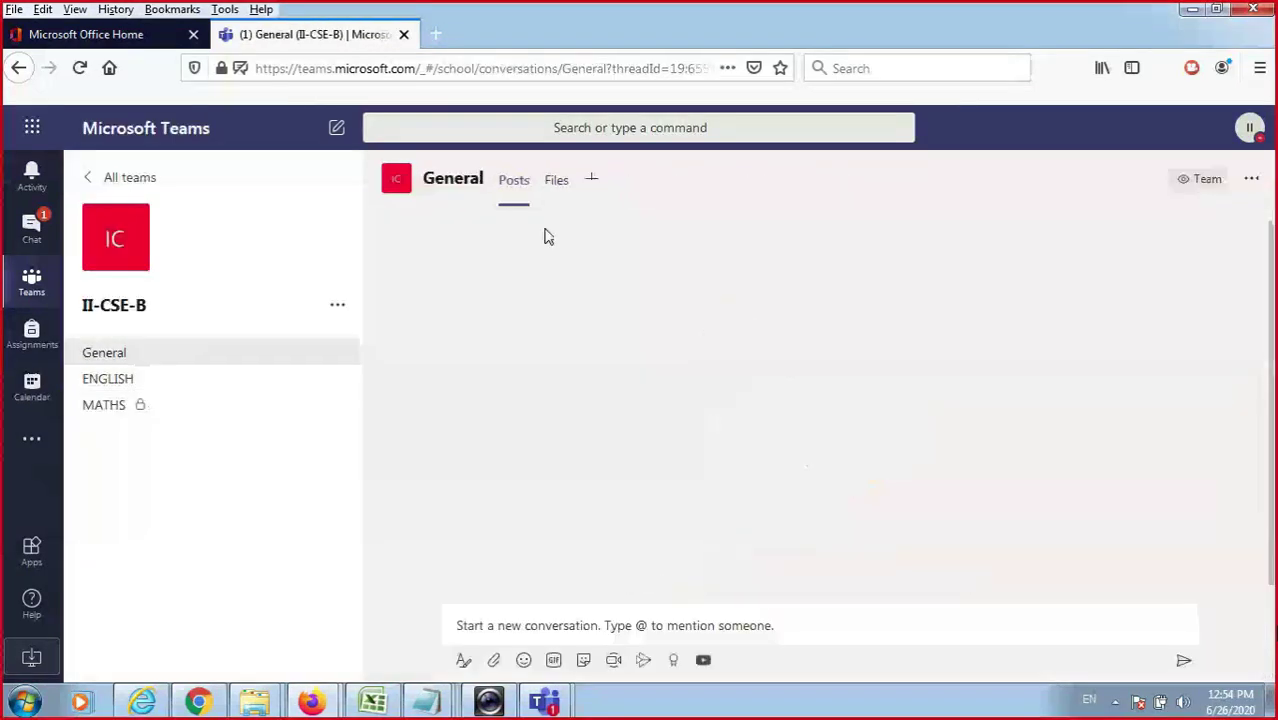
Check the channel's Files and Posts, open the english folder, then switch to the second account's window.
{"action": "left_click", "coordinate": [560, 186]}
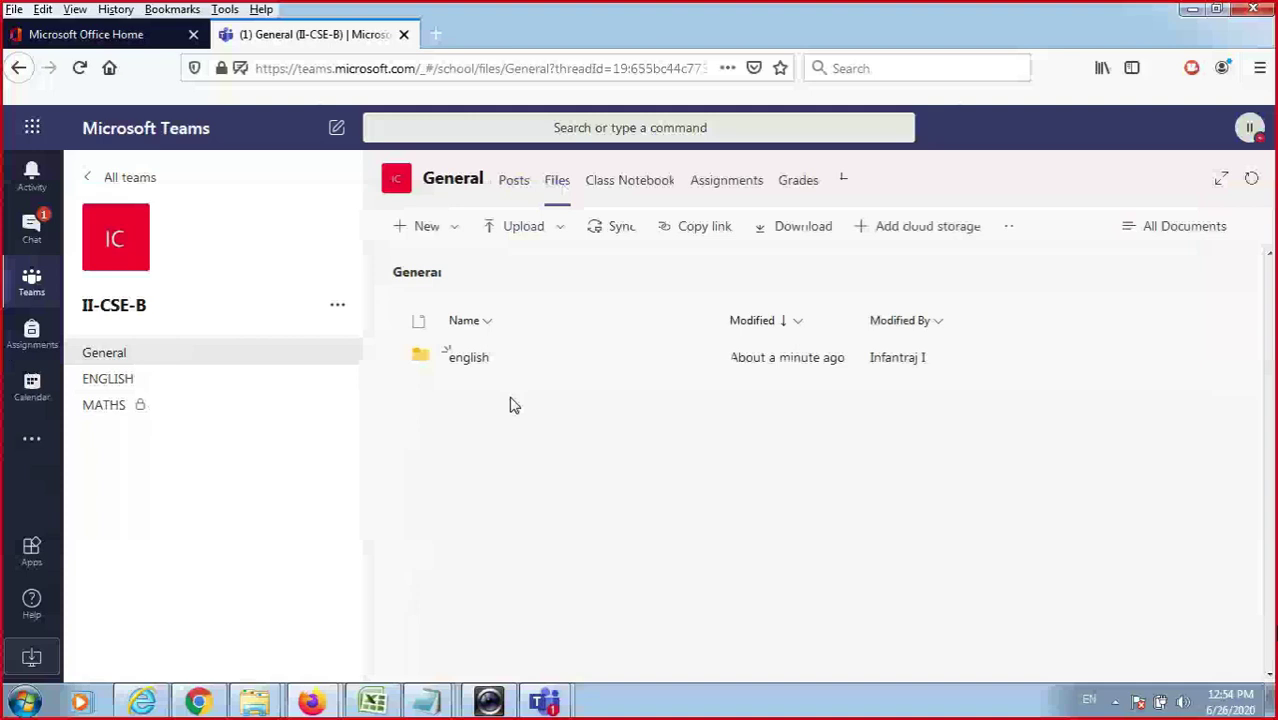
{"action": "left_click", "coordinate": [513, 182]}
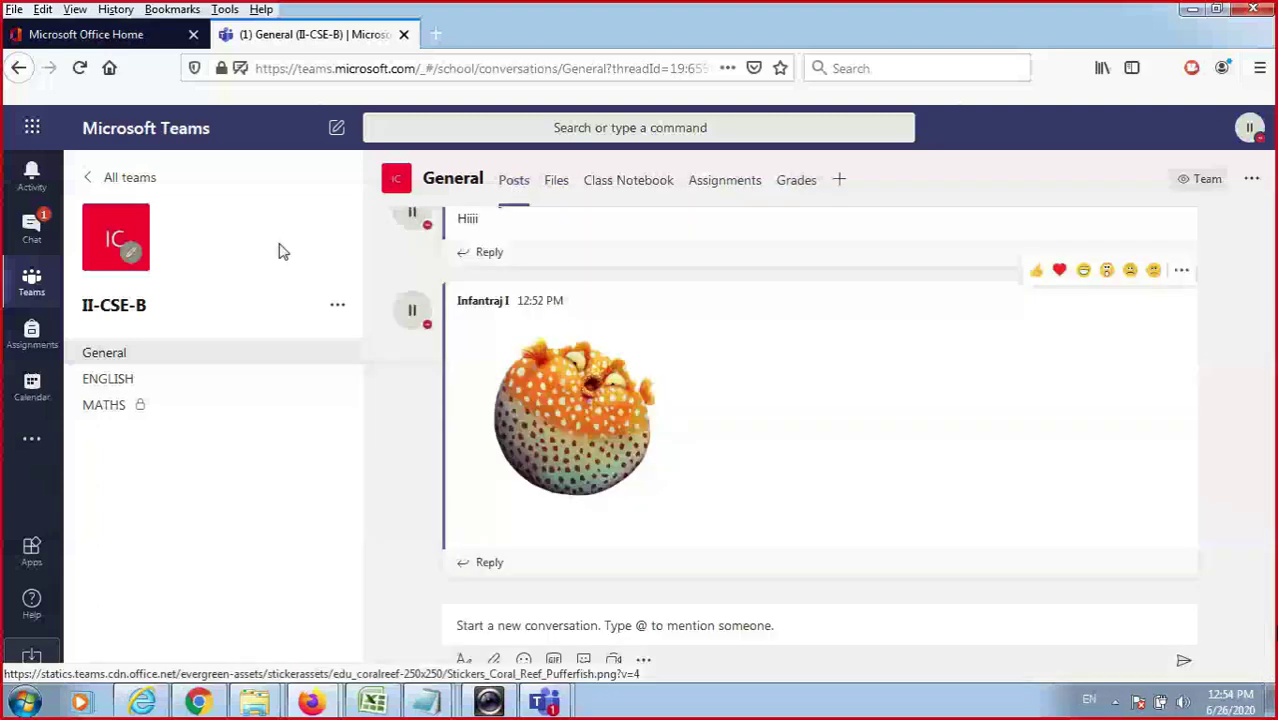
{"action": "left_click", "coordinate": [556, 181]}
{"action": "left_click", "coordinate": [488, 361]}
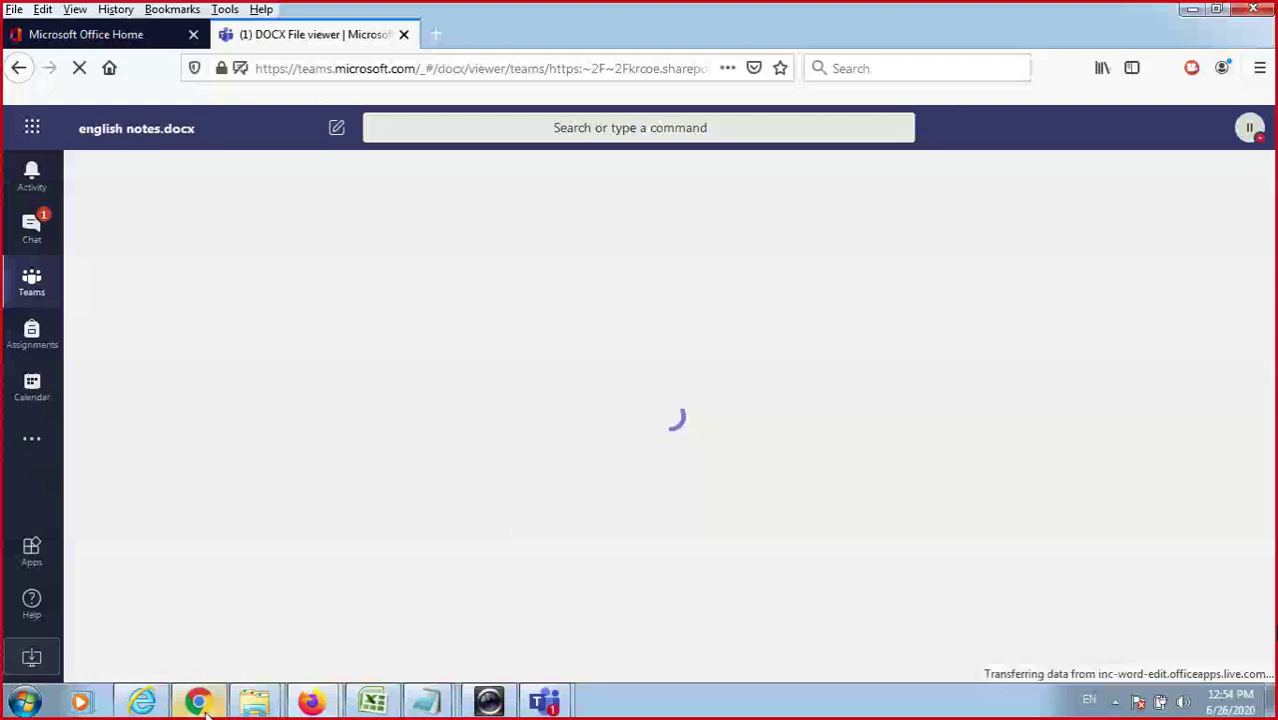
{"action": "left_click", "coordinate": [203, 704]}
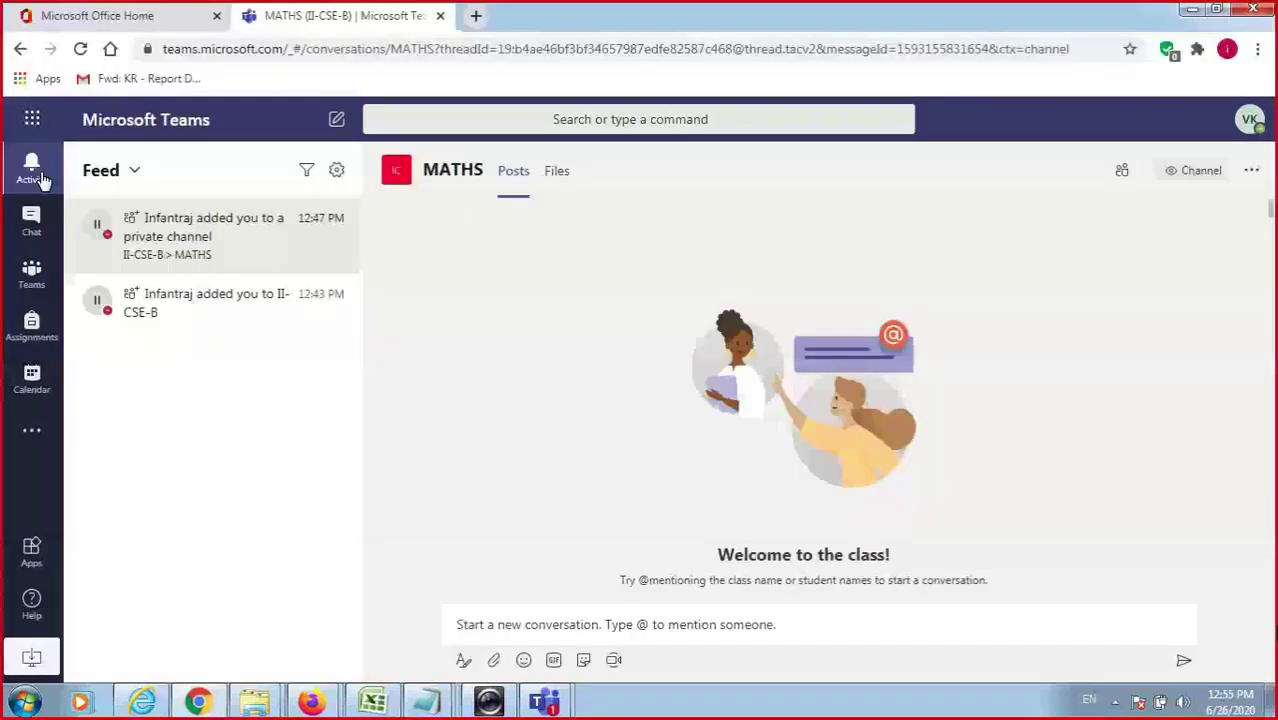
On the second account, open english notes.docx from II-CSE-B General channel's english folder.
{"action": "left_click", "coordinate": [32, 274]}
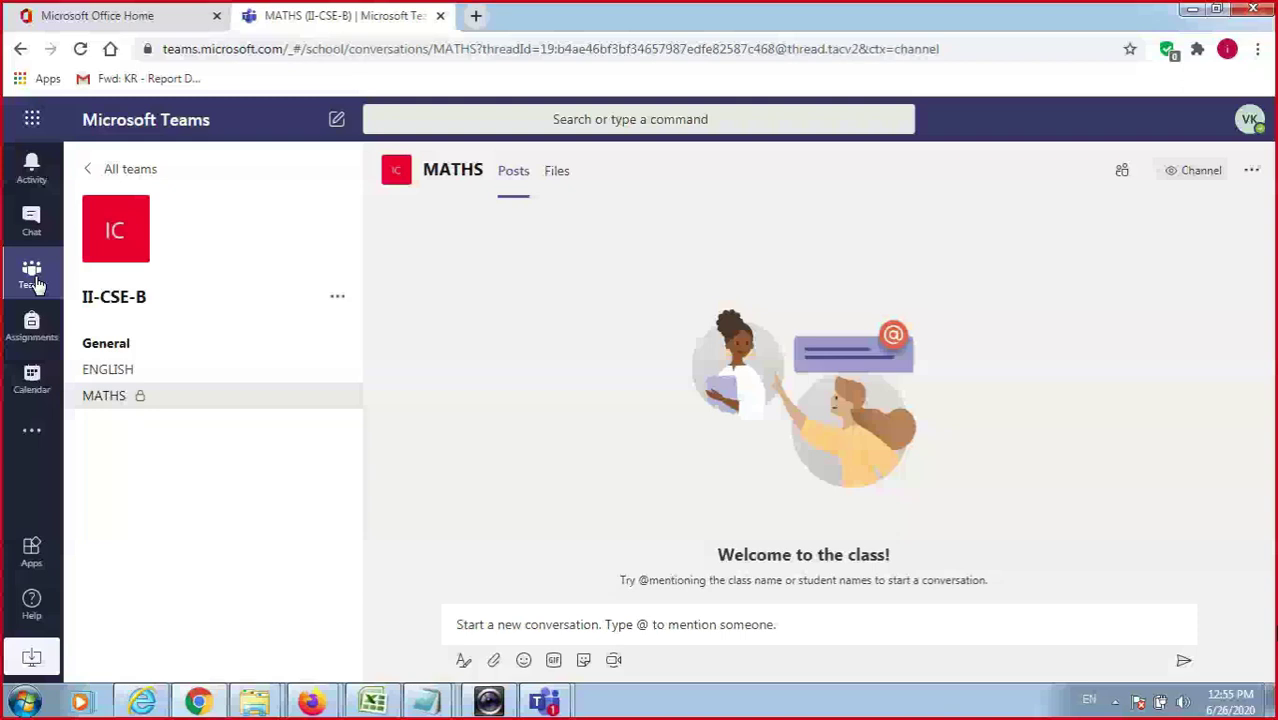
{"action": "left_click", "coordinate": [104, 343]}
{"action": "left_click", "coordinate": [557, 170]}
{"action": "left_click", "coordinate": [508, 394]}
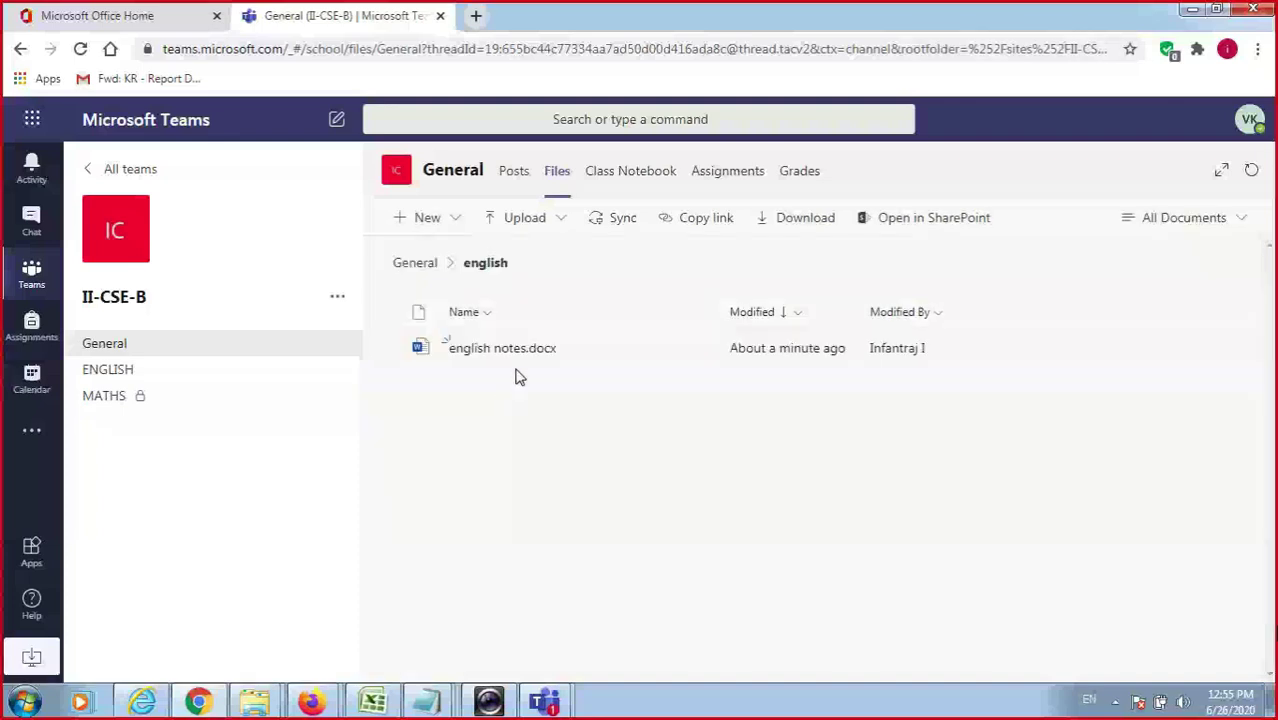
{"action": "left_click", "coordinate": [520, 366]}
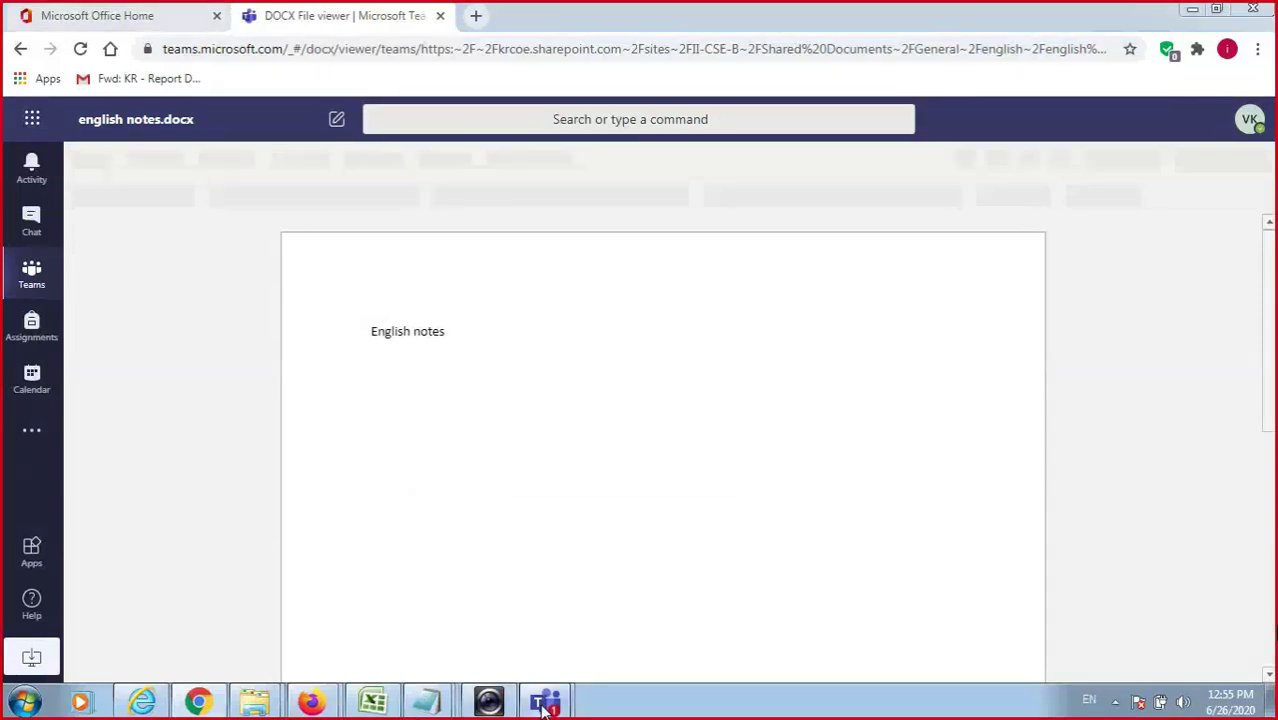
Bring the live class meeting window forward and mute all participants.
{"action": "mouse_move", "coordinate": [545, 700]}
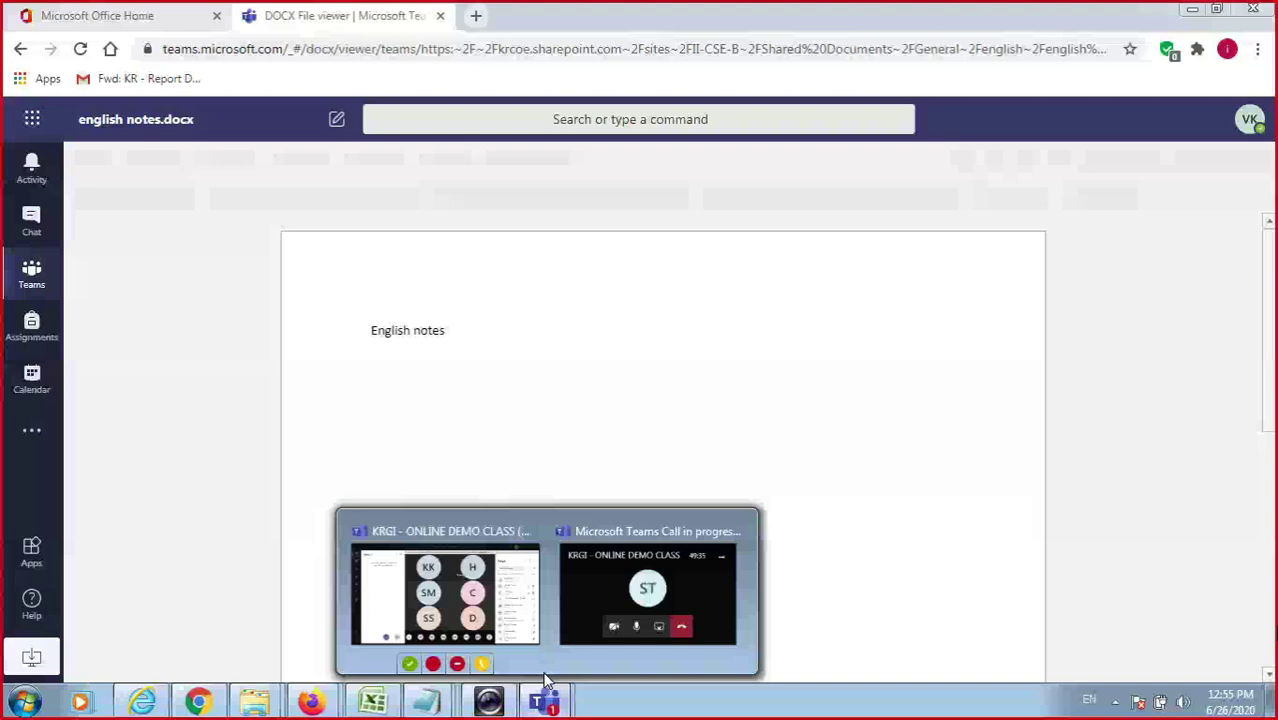
{"action": "left_click", "coordinate": [507, 628]}
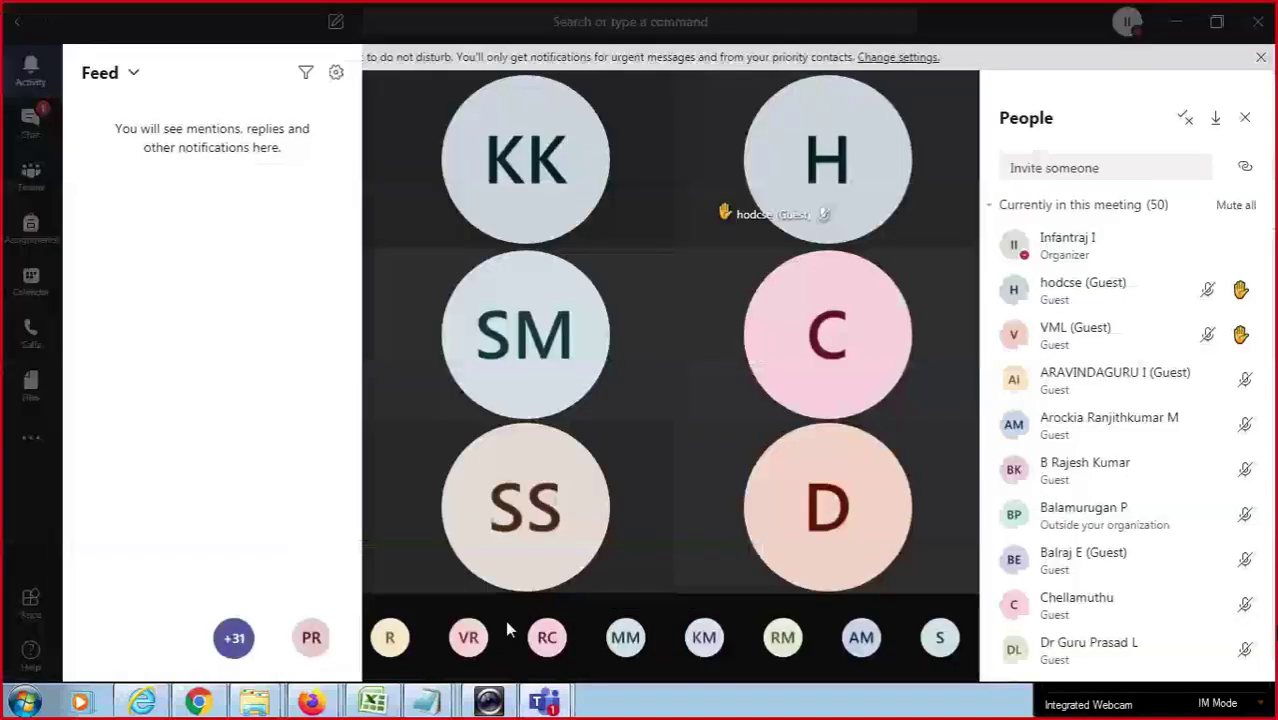
{"action": "left_click", "coordinate": [1236, 205]}
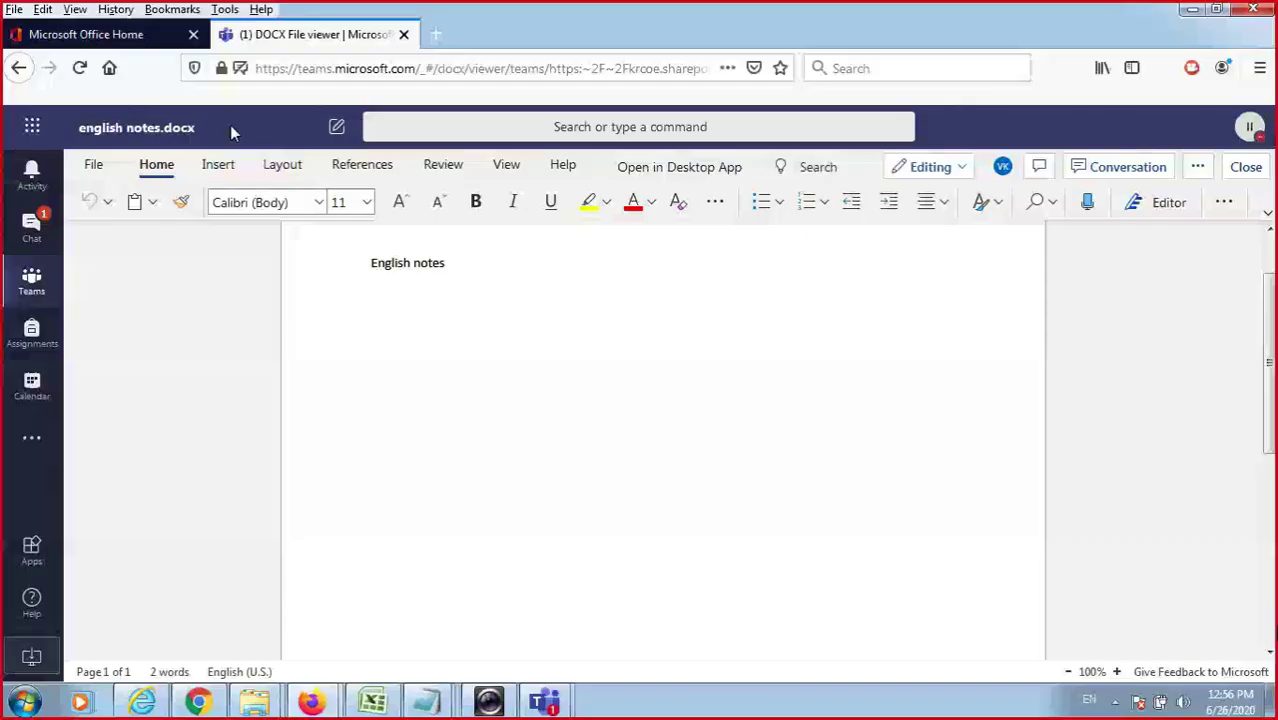
{"action": "left_click", "coordinate": [1245, 167]}
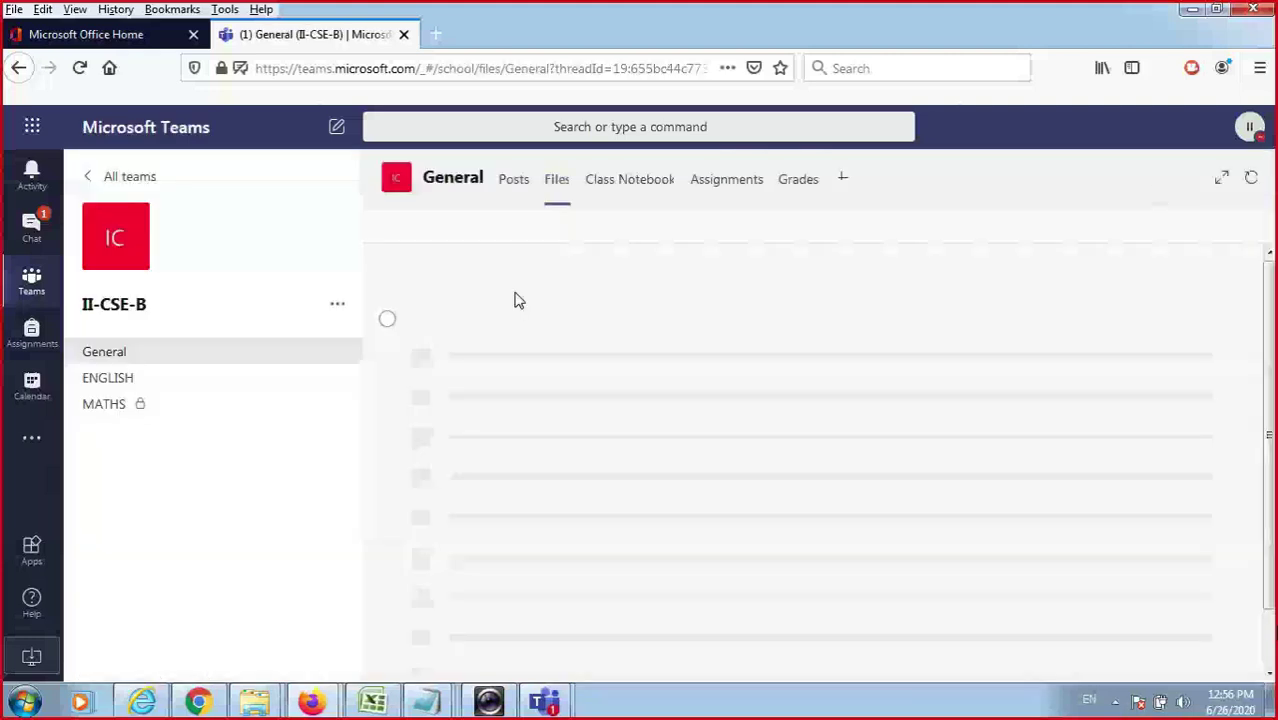
{"action": "left_click", "coordinate": [521, 229]}
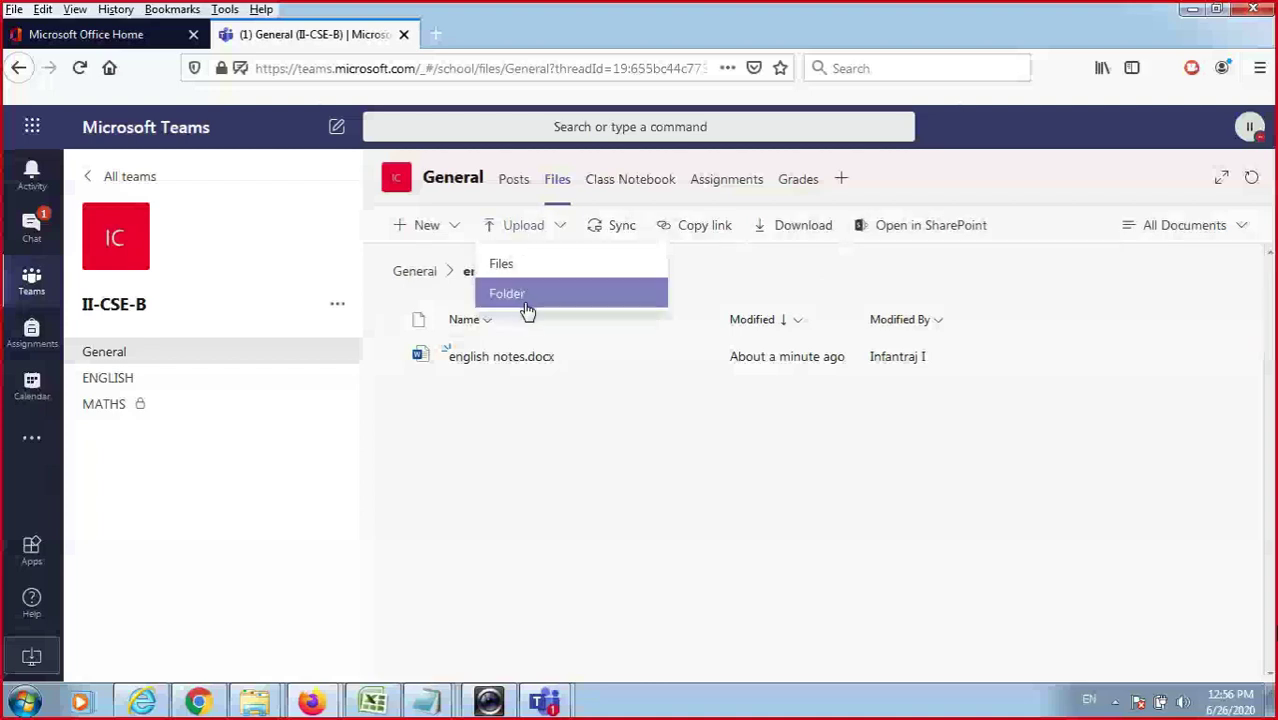
{"action": "left_click", "coordinate": [535, 240]}
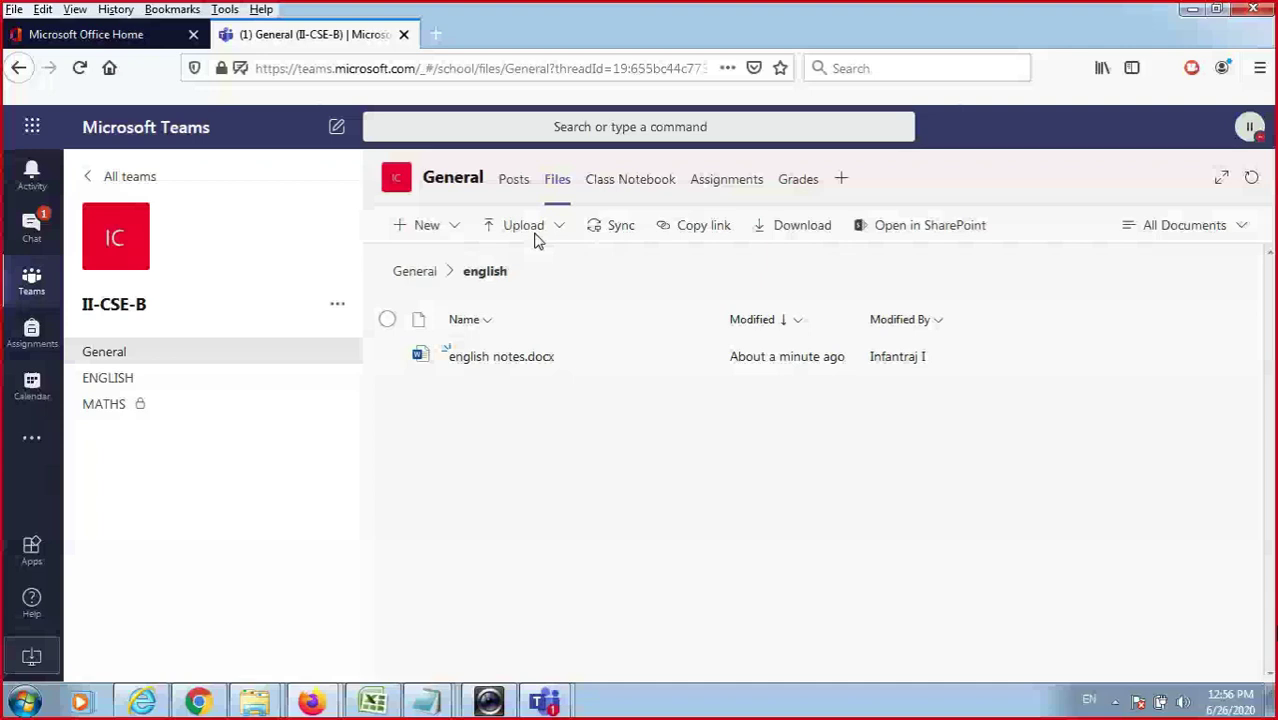
{"action": "left_click", "coordinate": [497, 267]}
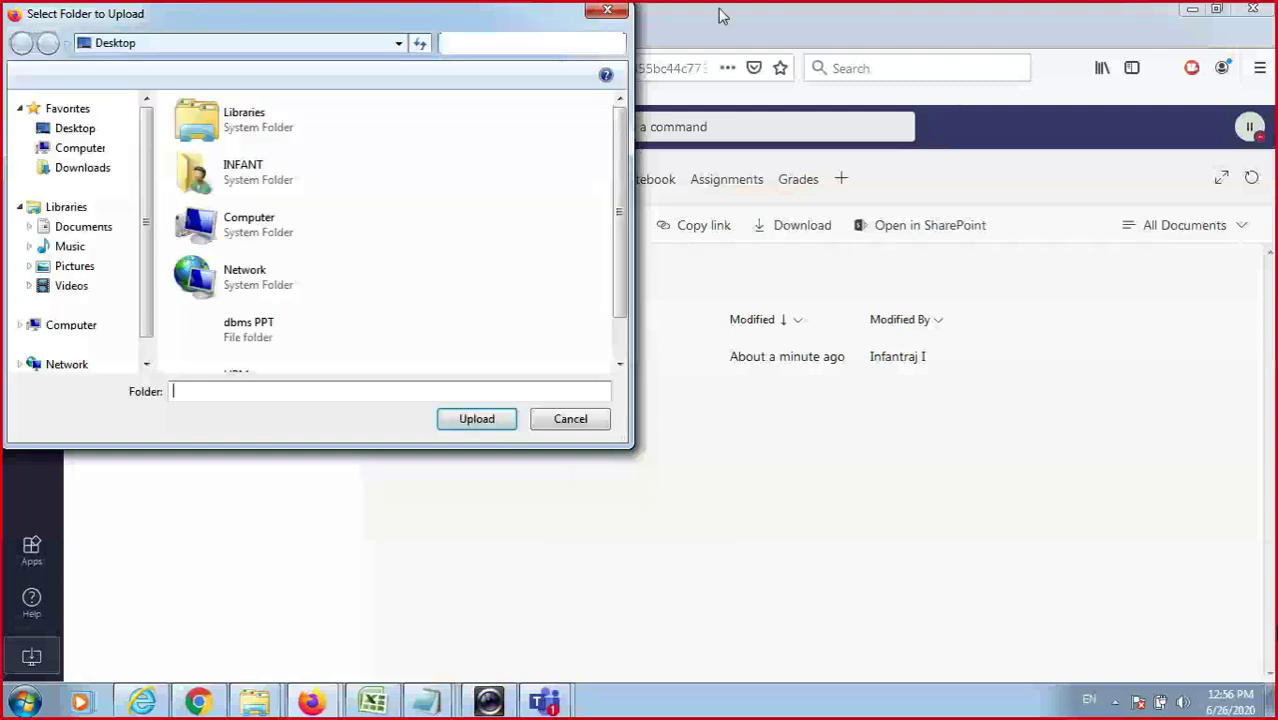
{"action": "key", "text": "Escape"}
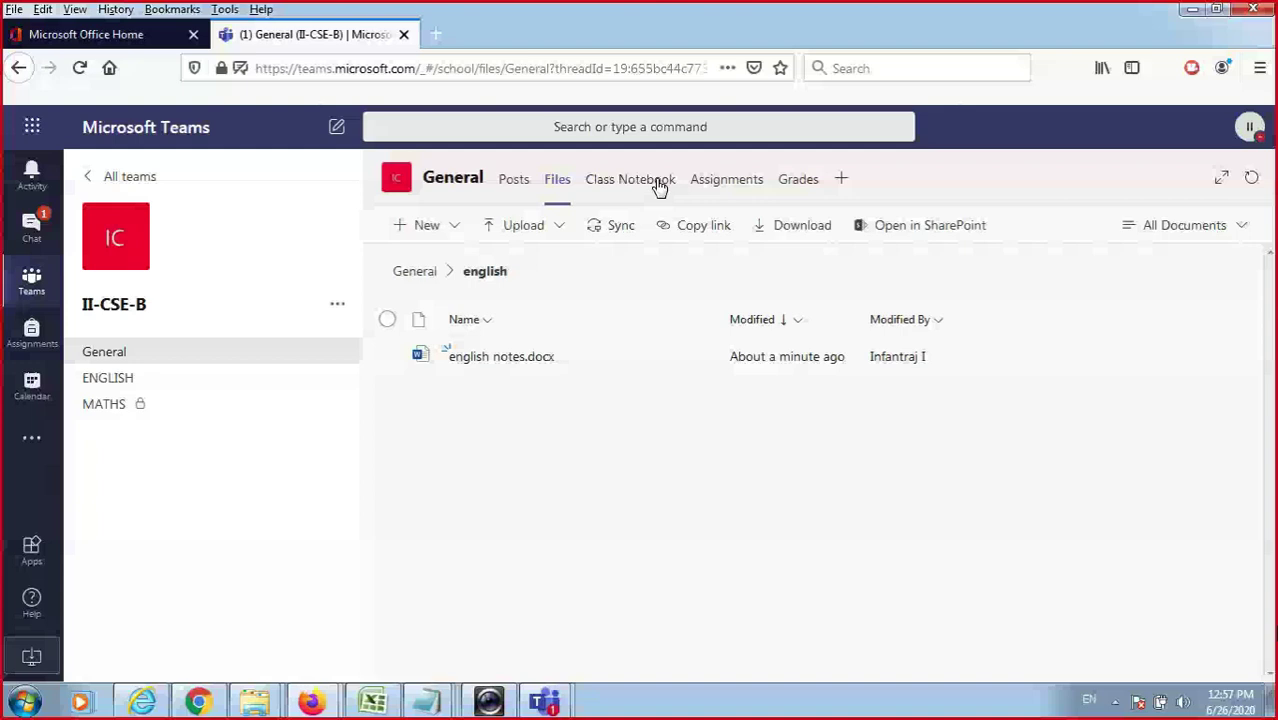
Set up a blank OneNote Class Notebook from the Class Notebook tab, then return to Files.
{"action": "left_click", "coordinate": [630, 179]}
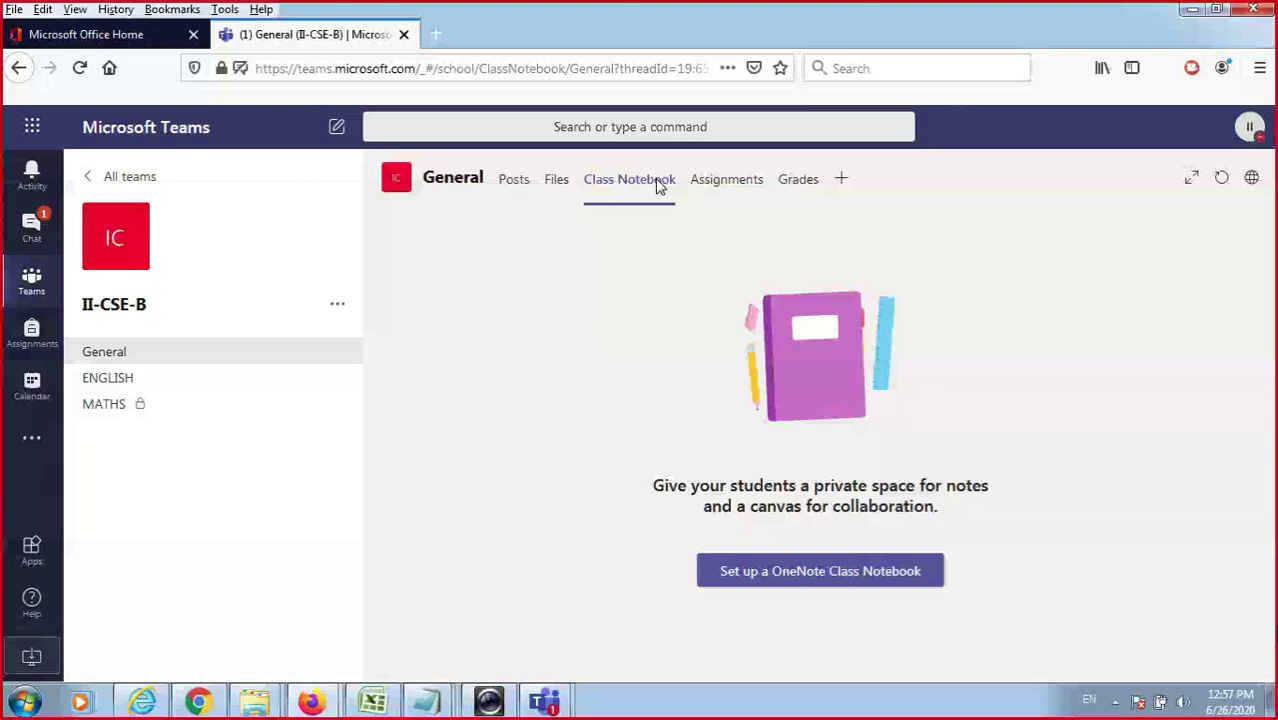
{"action": "left_click", "coordinate": [820, 571]}
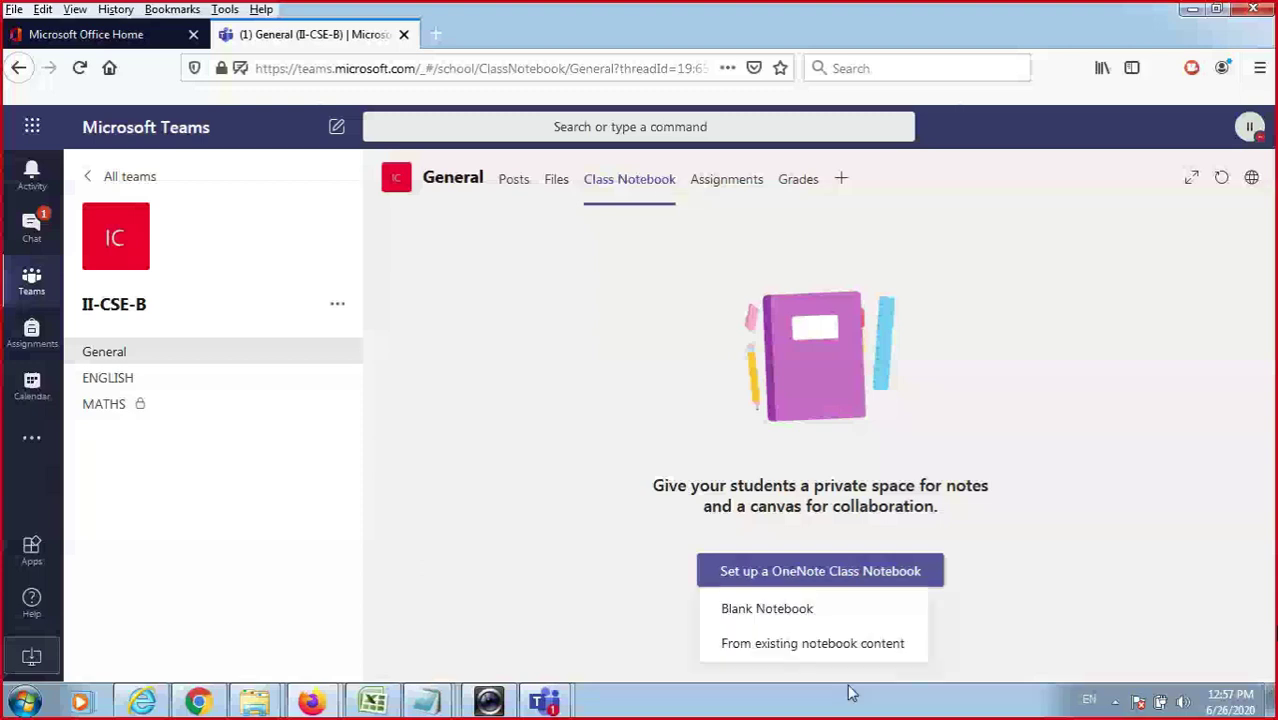
{"action": "left_click", "coordinate": [823, 611]}
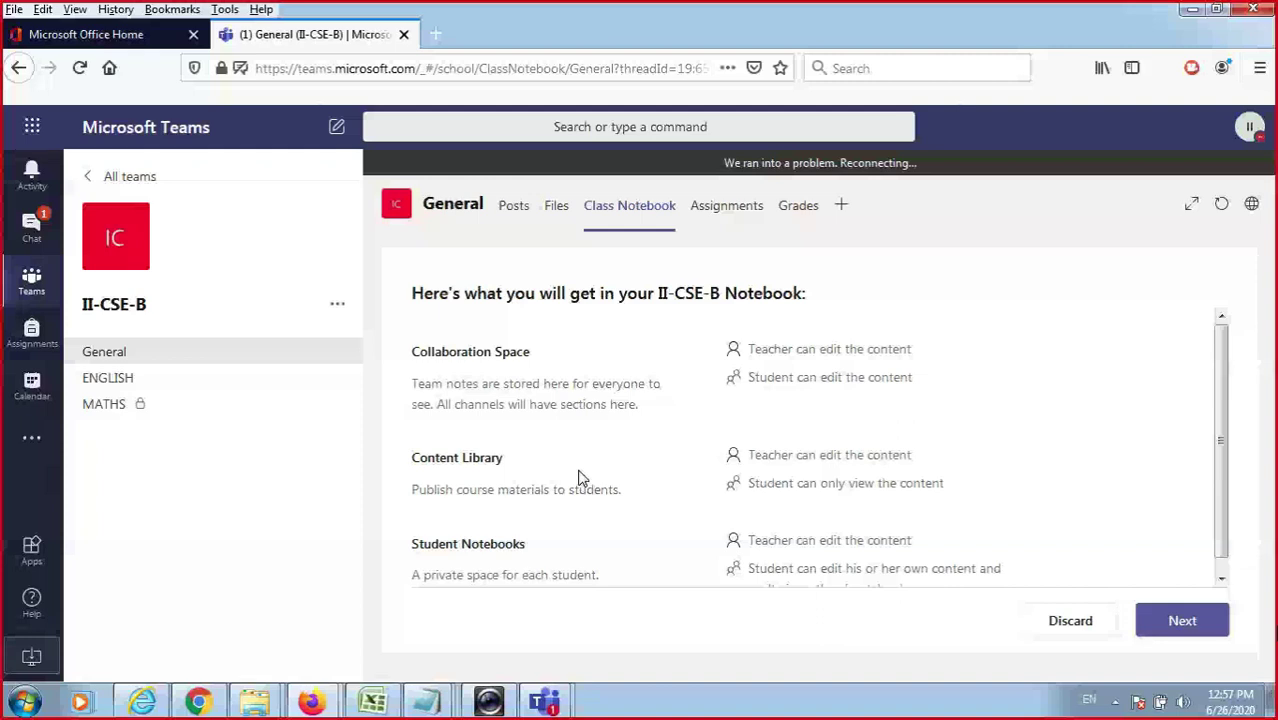
{"action": "left_click", "coordinate": [557, 180]}
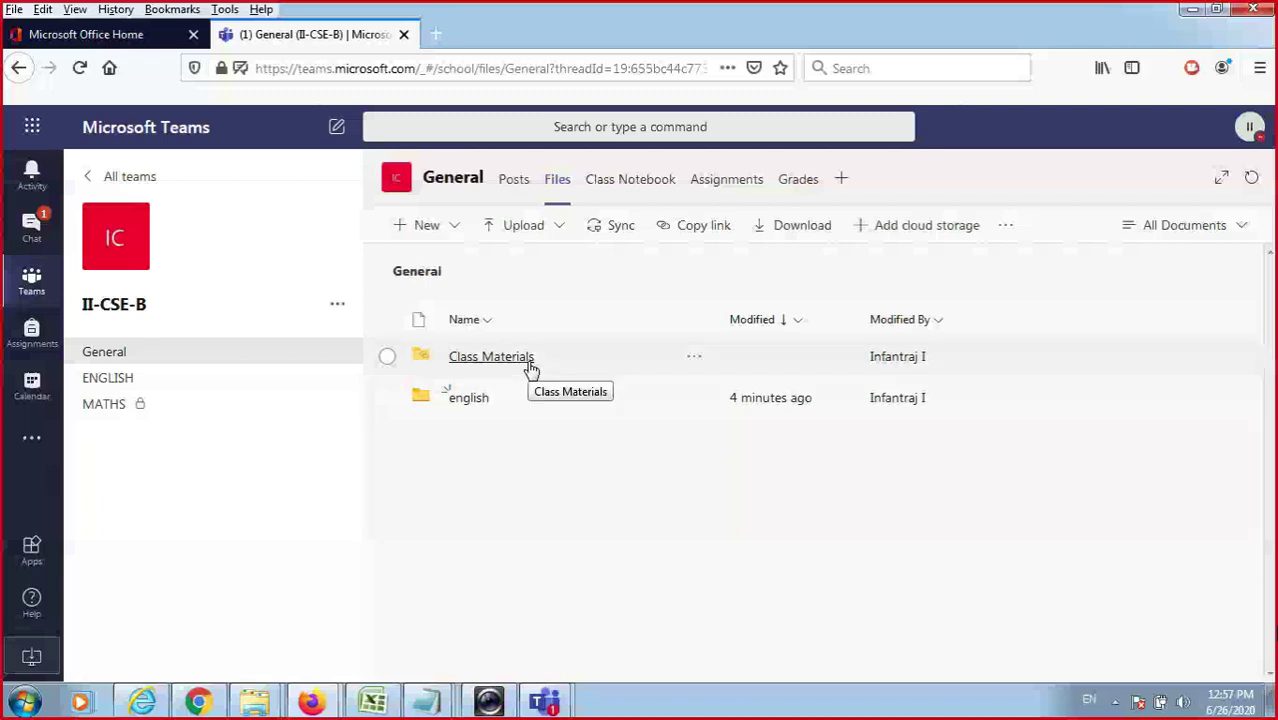
Open the Class Materials folder, view Posts, then go back to the General channel's Files.
{"action": "left_click", "coordinate": [529, 364]}
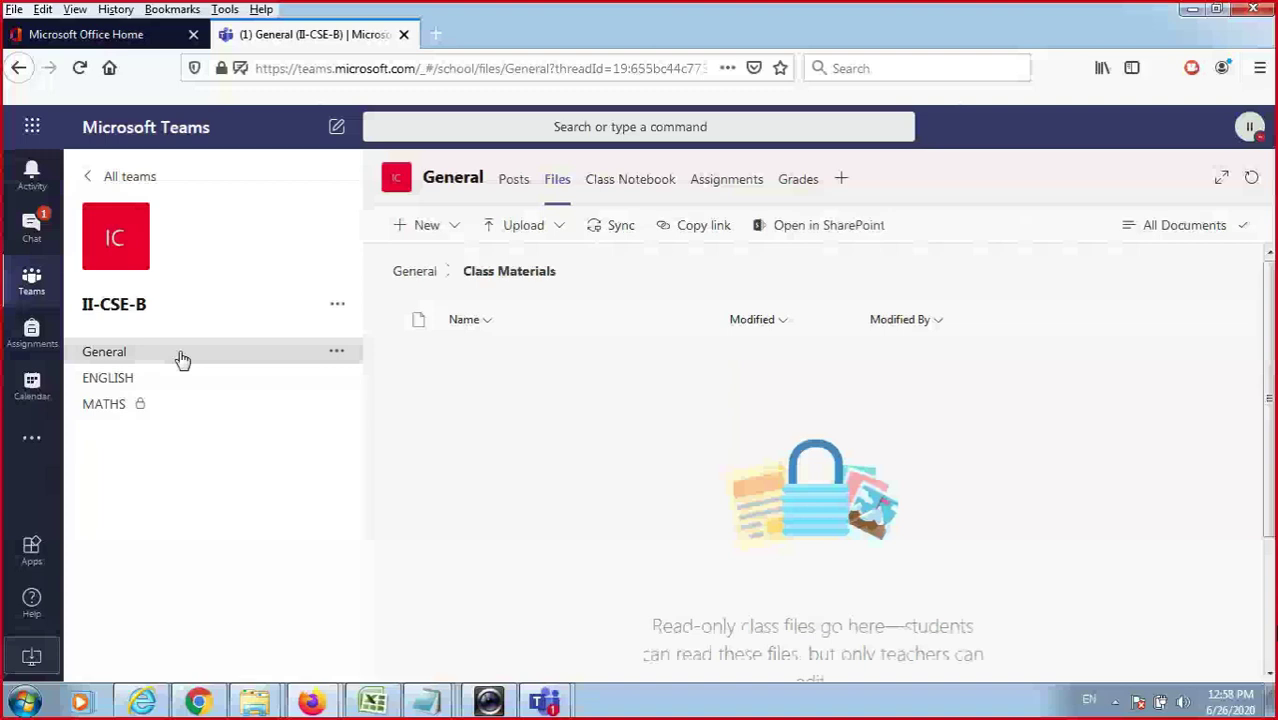
{"action": "left_click", "coordinate": [182, 360]}
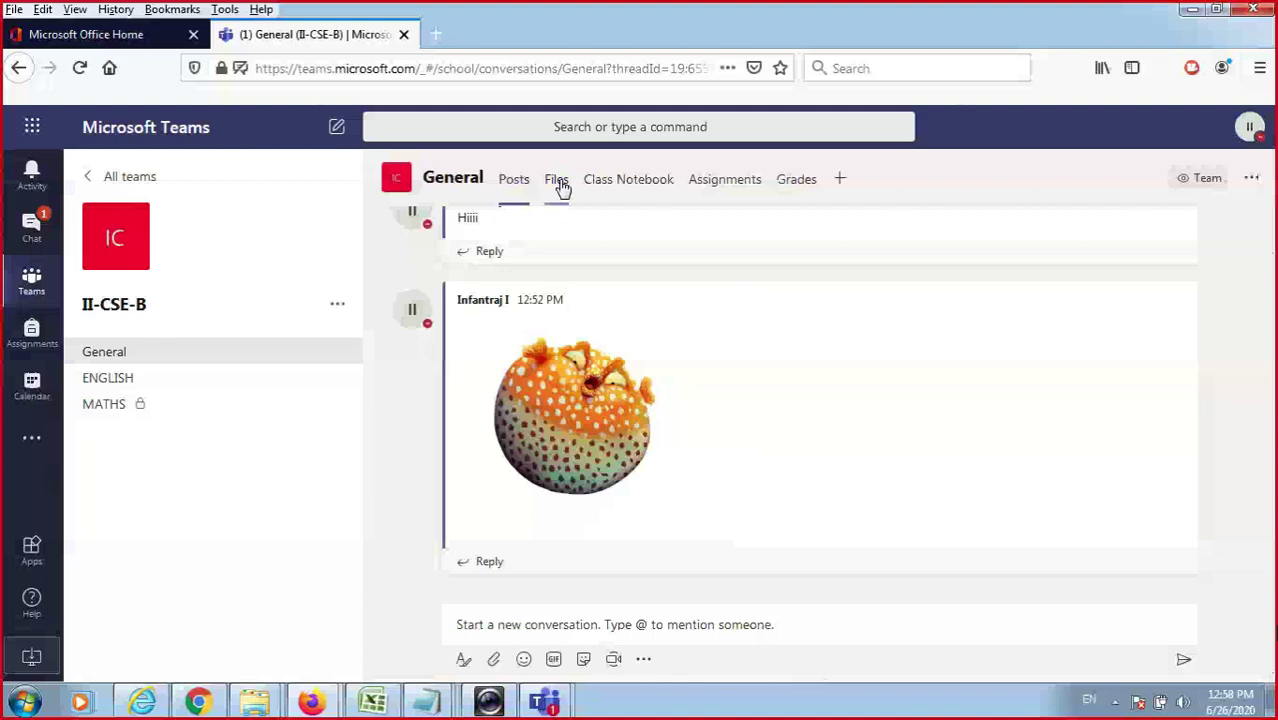
{"action": "left_click", "coordinate": [557, 181]}
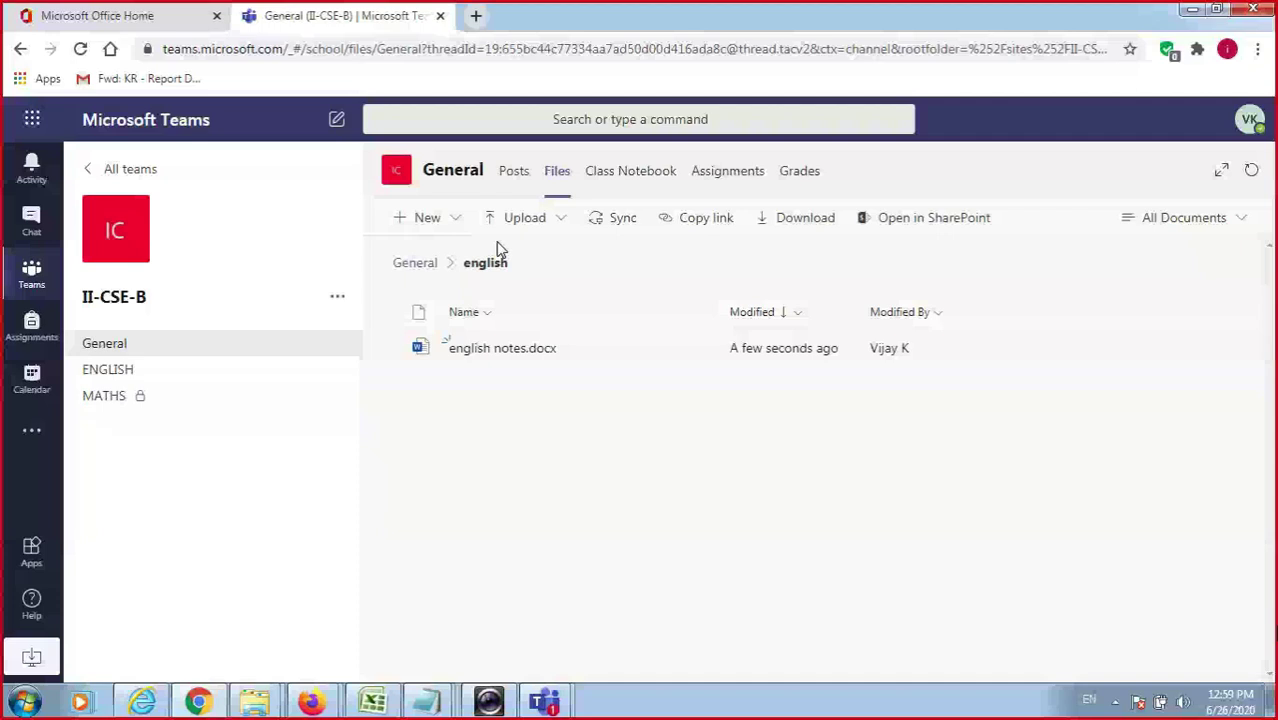
From the General files root, open the Class Materials folder and launch it in SharePoint.
{"action": "left_click", "coordinate": [415, 263]}
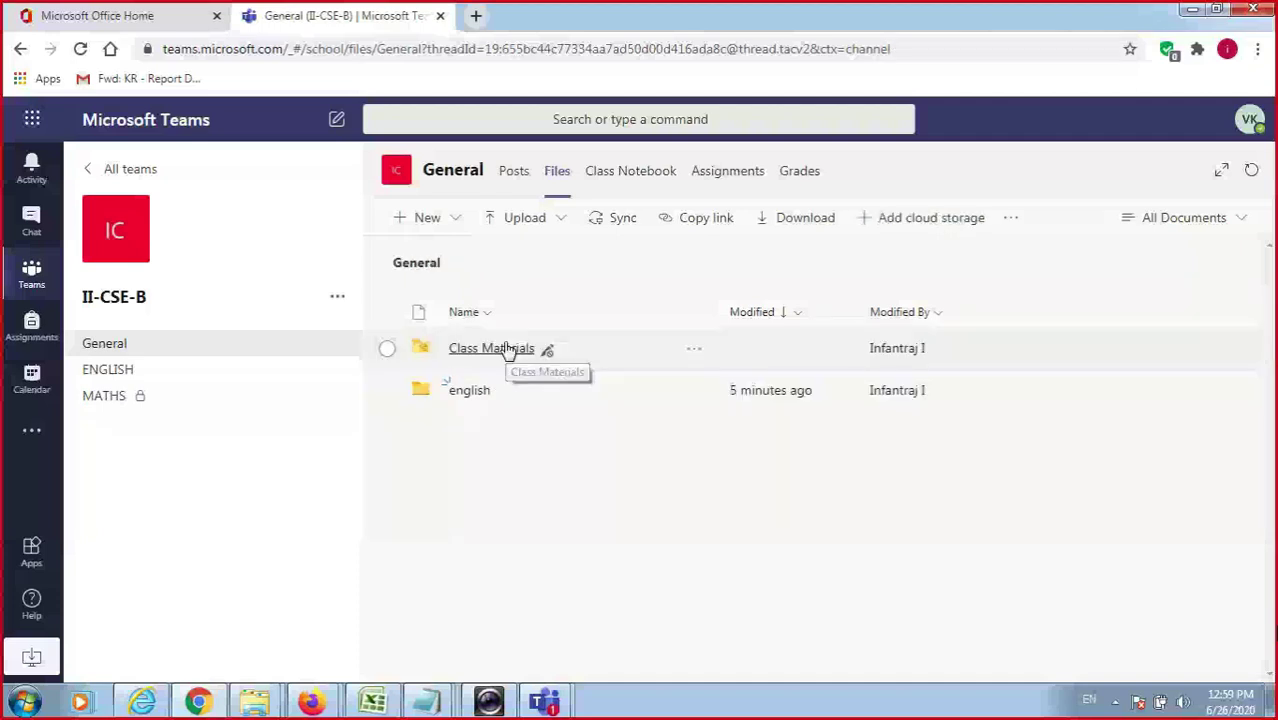
{"action": "left_click", "coordinate": [507, 348]}
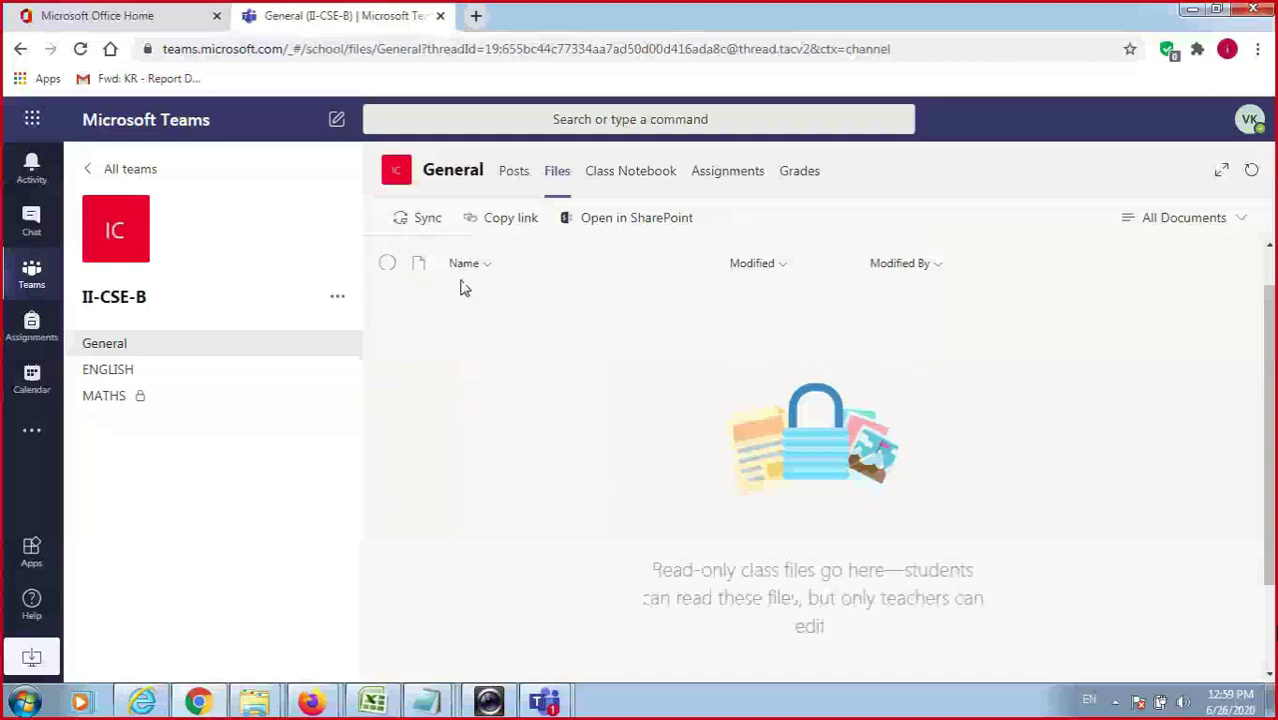
{"action": "left_click", "coordinate": [574, 268]}
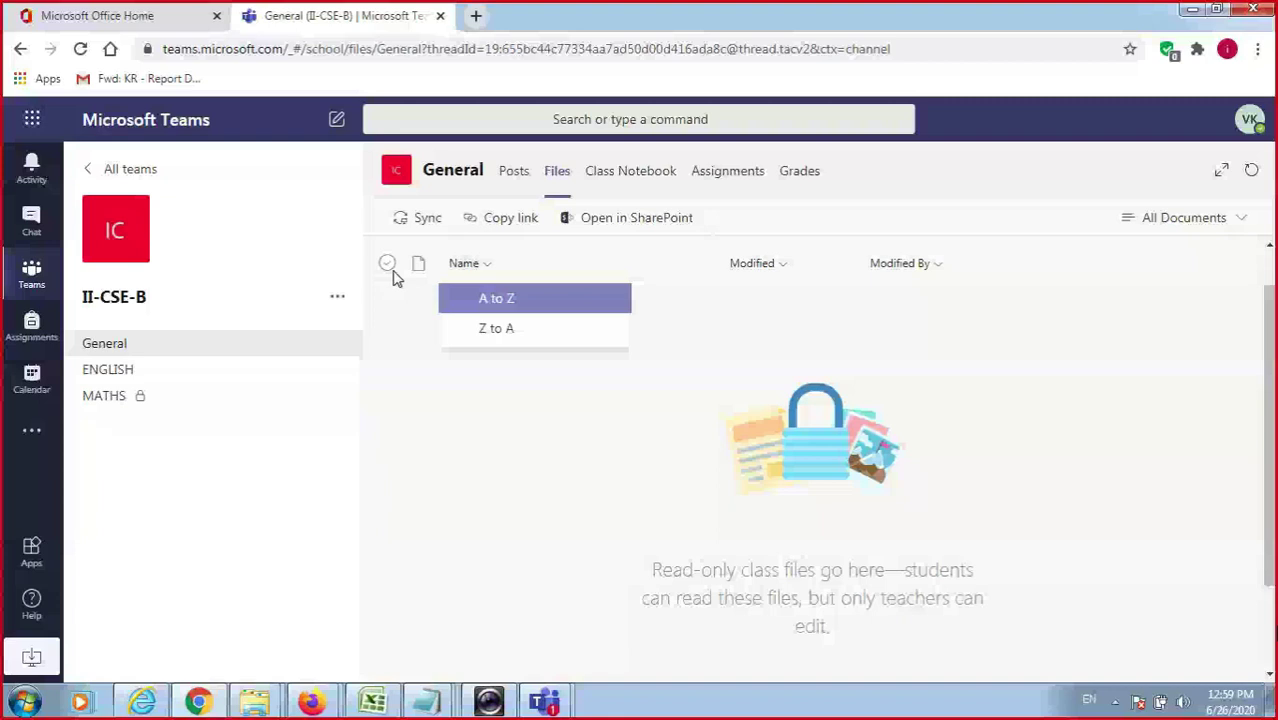
{"action": "left_click", "coordinate": [611, 220]}
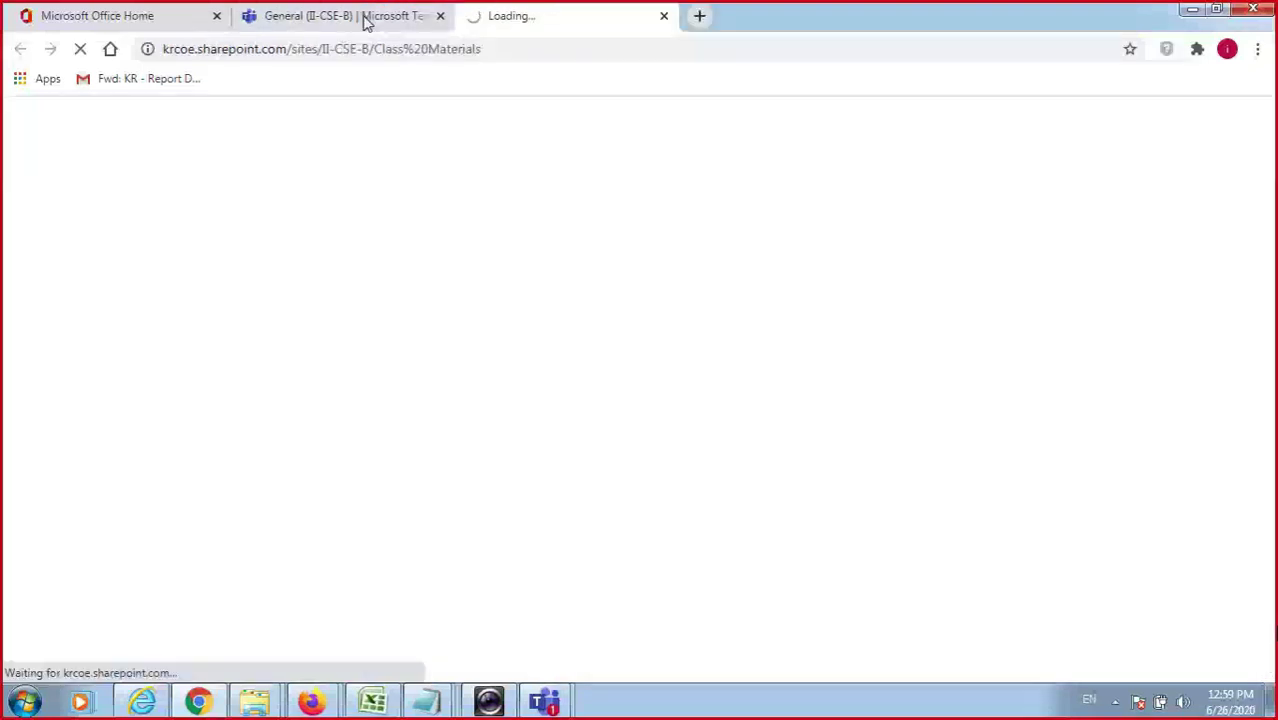
View the empty Class Materials library in SharePoint, then return to the Teams channel Posts.
{"action": "left_click", "coordinate": [367, 20]}
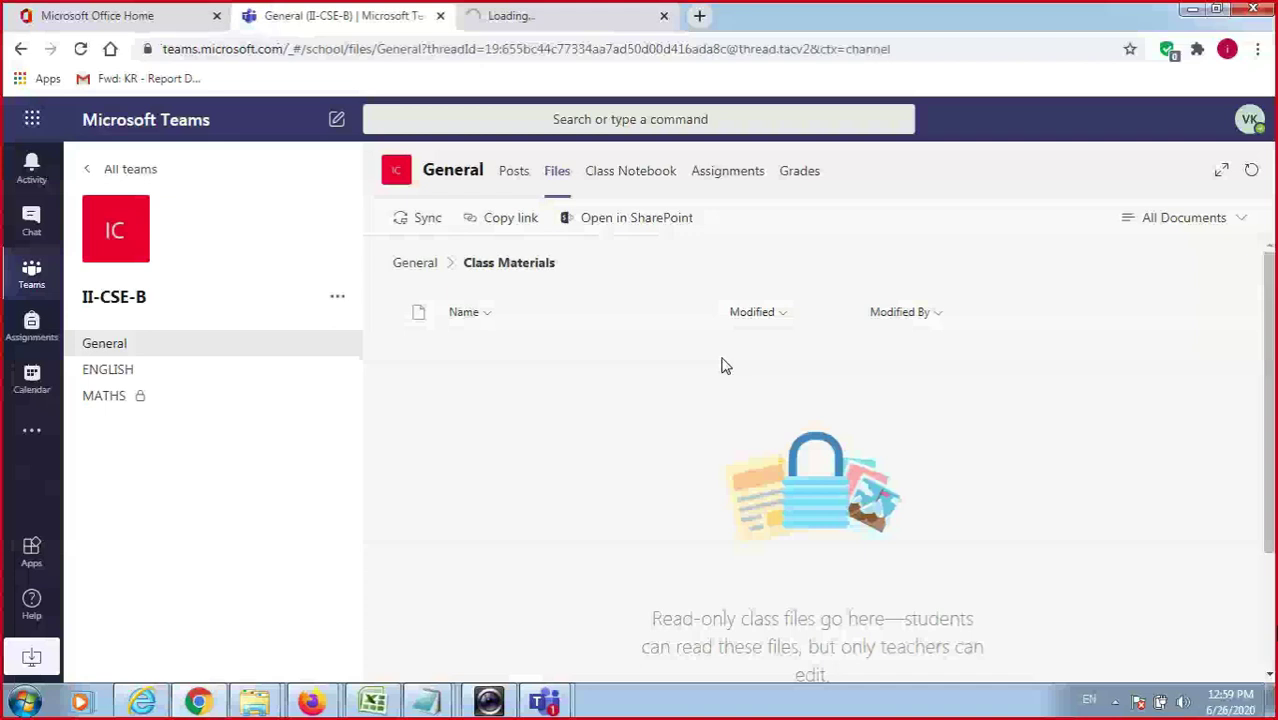
{"action": "left_click", "coordinate": [590, 220]}
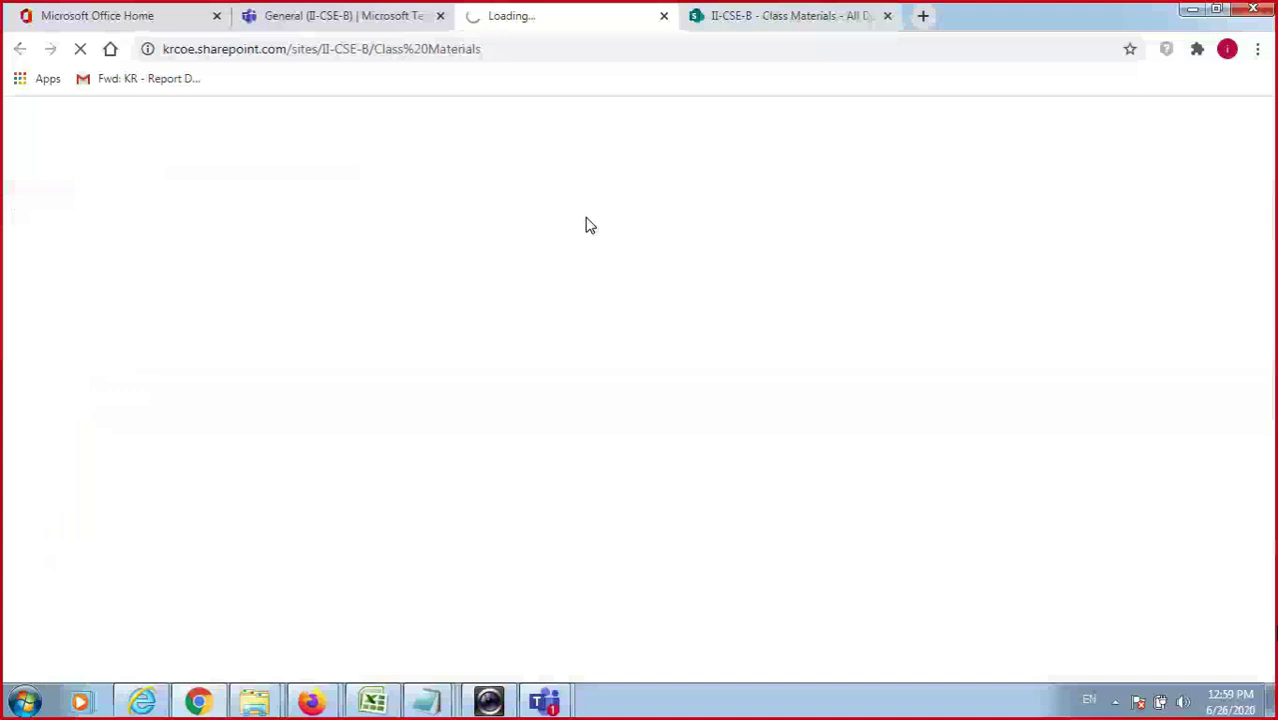
{"action": "left_click", "coordinate": [797, 28]}
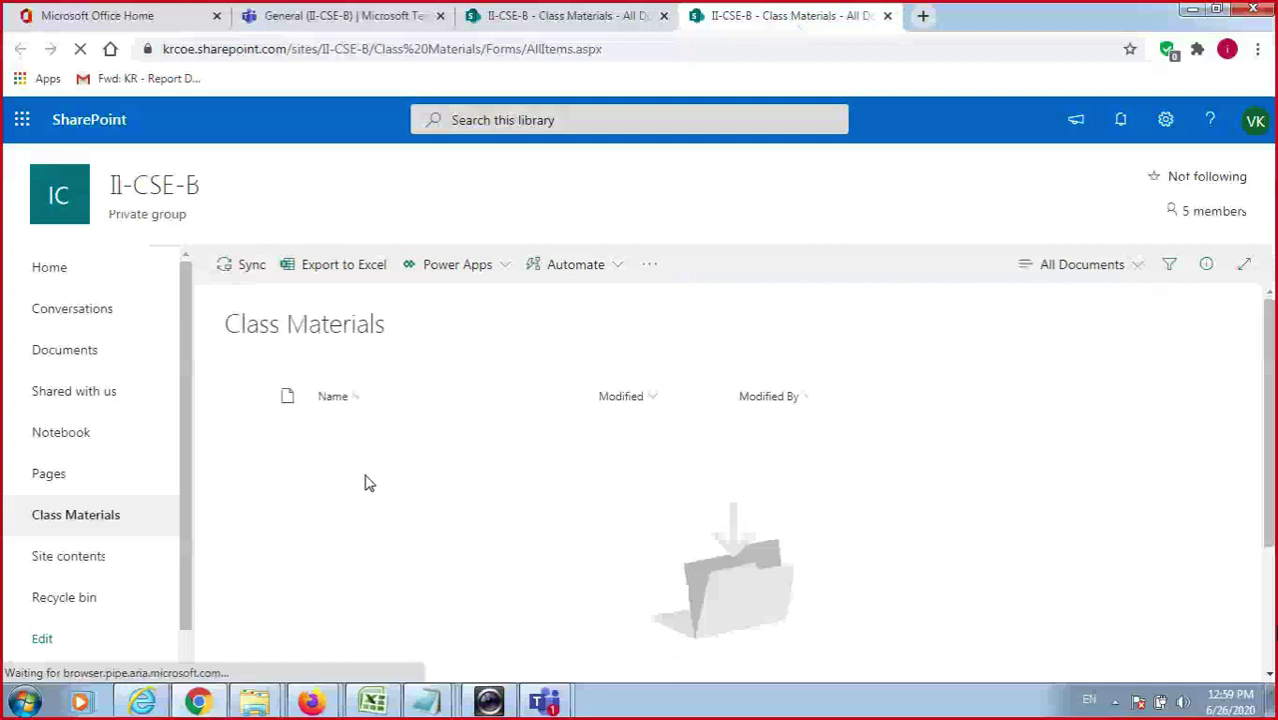
{"action": "left_click", "coordinate": [340, 15]}
{"action": "left_click", "coordinate": [514, 171]}
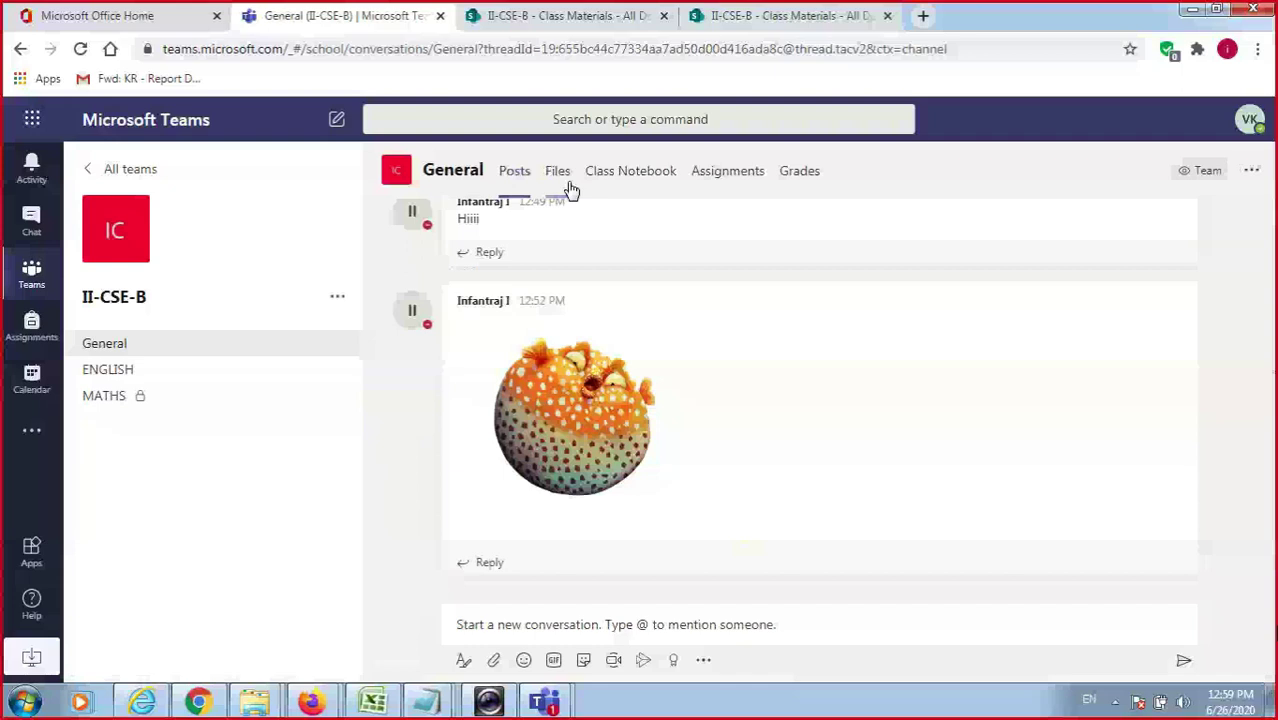
Switch the II-CSE-B General channel back to its Files tab.
{"action": "left_click", "coordinate": [559, 175]}
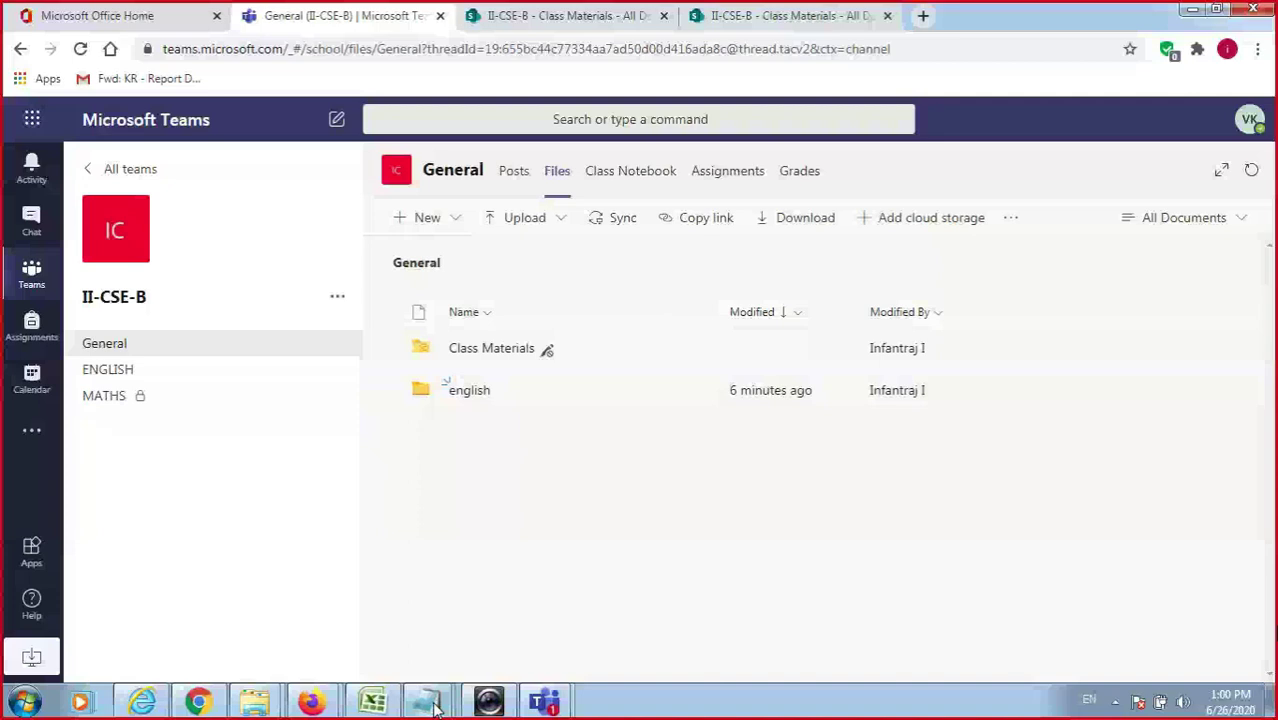
In Notepad, dismiss the save prompt, list docx, xlsx, pptx and pdf on separate lines, then return to Chrome.
{"action": "left_click", "coordinate": [427, 702]}
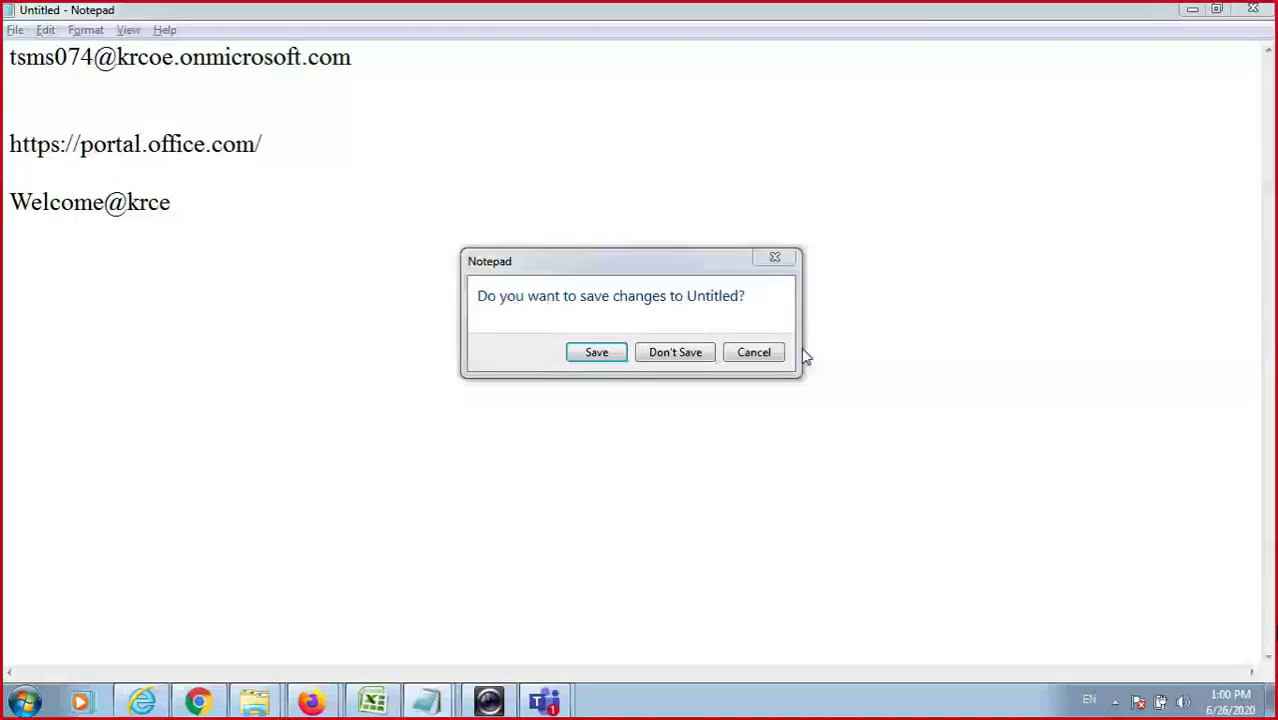
{"action": "key", "text": "Escape"}
{"action": "type", "text": "doc"}
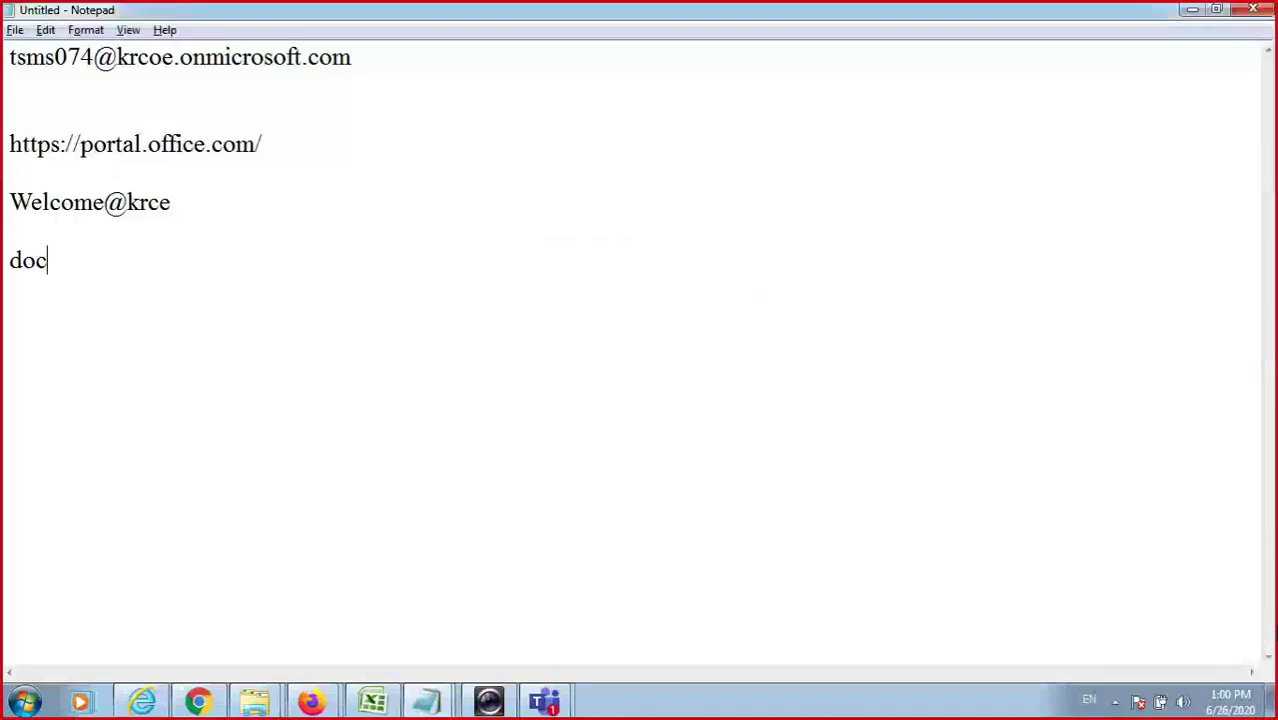
{"action": "type", "text": "x"}
{"action": "key", "text": "Return"}
{"action": "type", "text": "xlx"}
{"action": "key", "text": "BackSpace"}
{"action": "type", "text": "sx"}
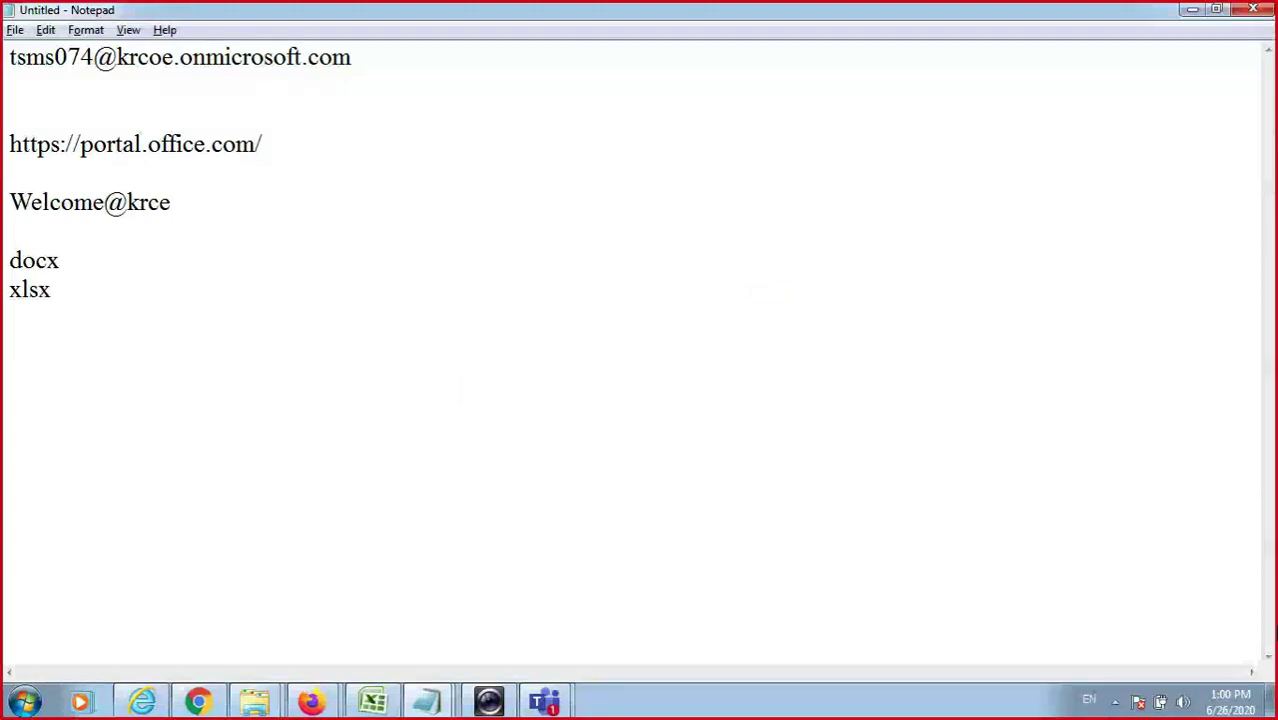
{"action": "key", "text": "Return"}
{"action": "type", "text": "pptx"}
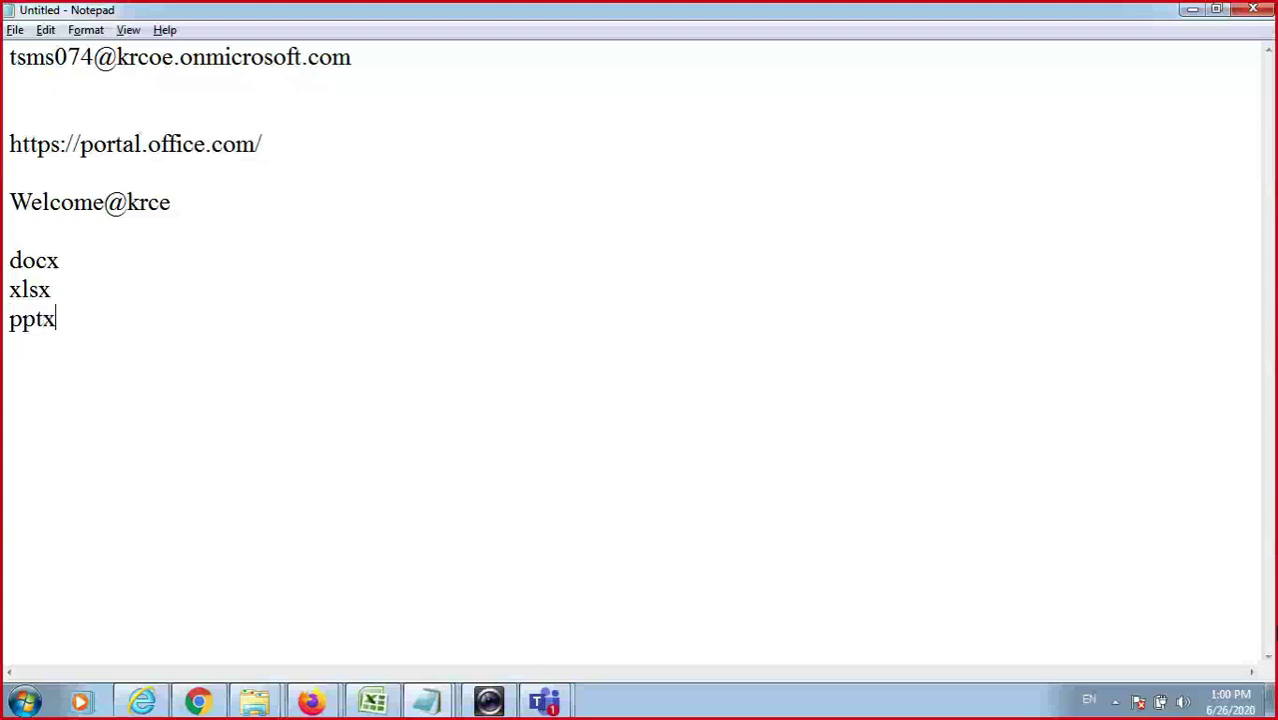
{"action": "key", "text": "Return"}
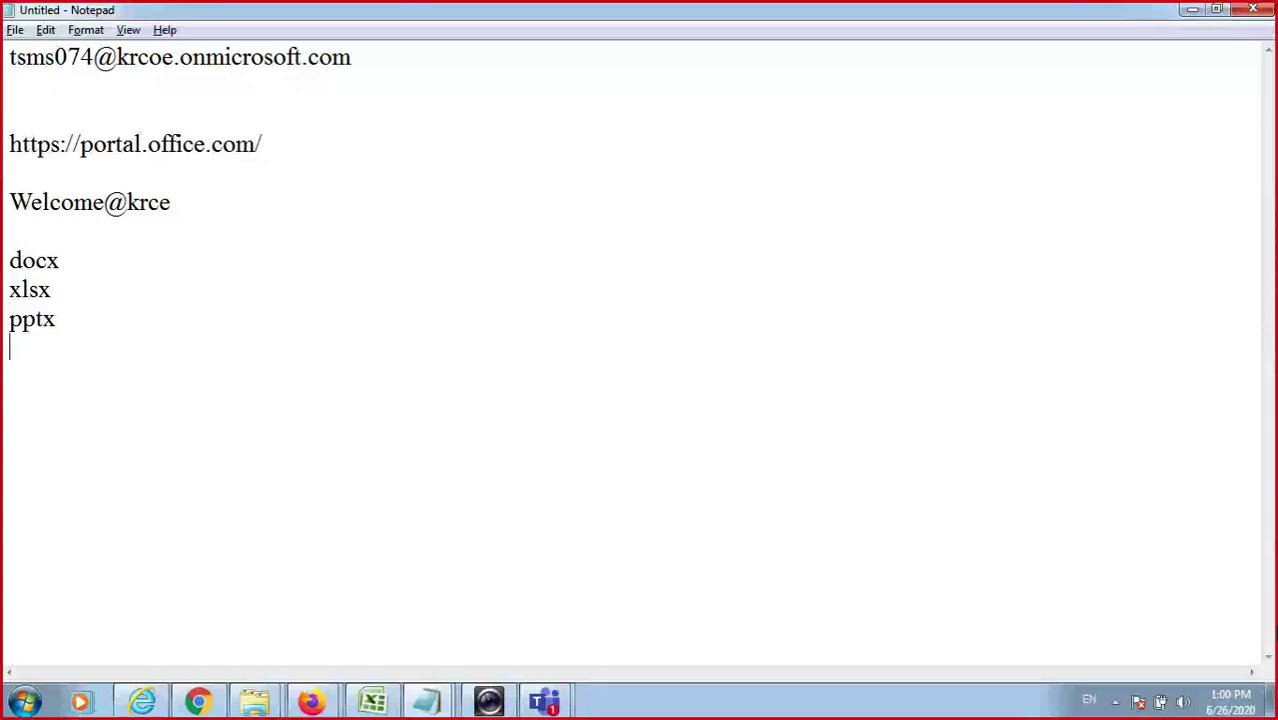
{"action": "type", "text": "pdf"}
{"action": "key", "text": "alt+Tab"}
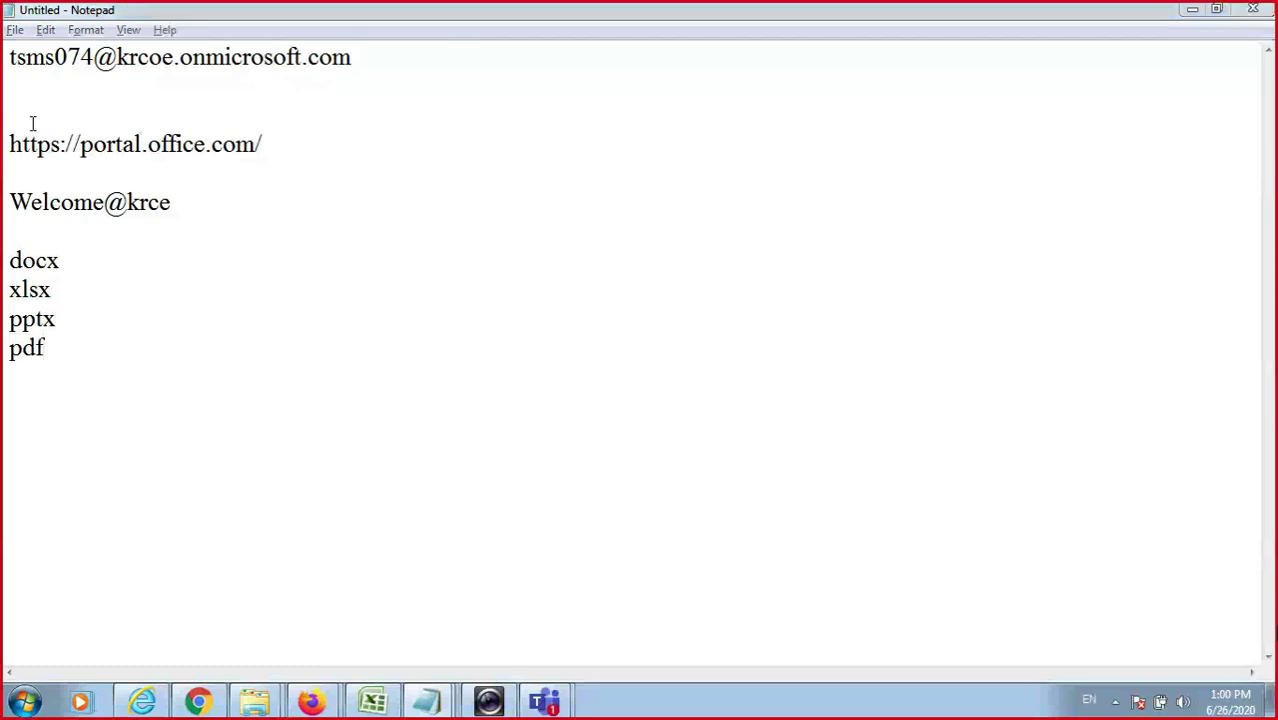
{"action": "key", "text": "alt+Tab"}
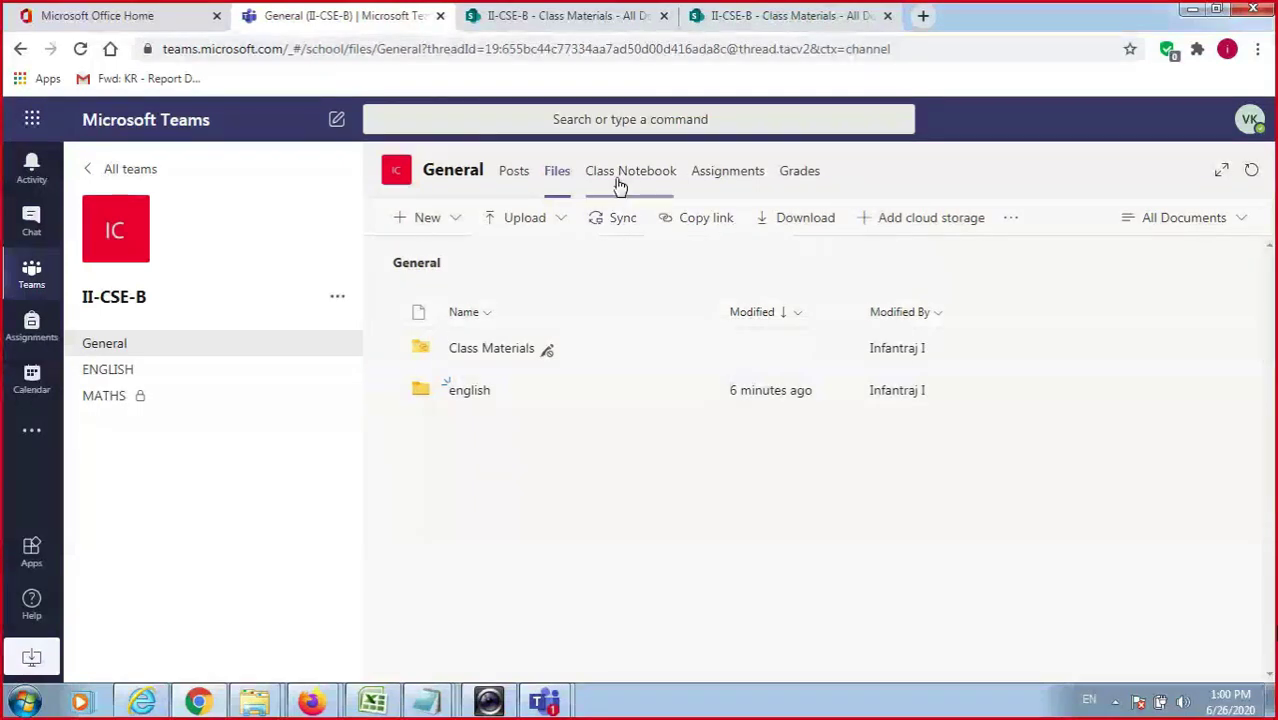
Review the available cloud storage providers, then go to the General channel's Class Notebook tab.
{"action": "left_click", "coordinate": [897, 220]}
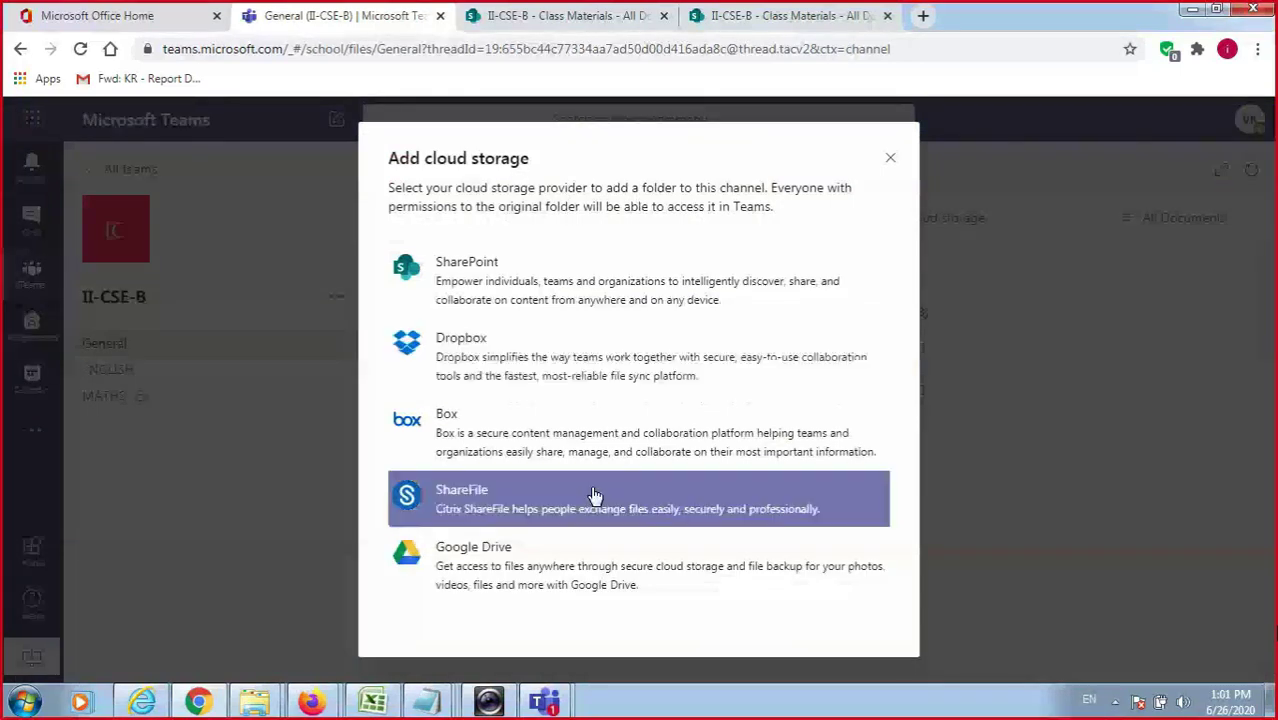
{"action": "left_click", "coordinate": [891, 161]}
{"action": "left_click", "coordinate": [648, 174]}
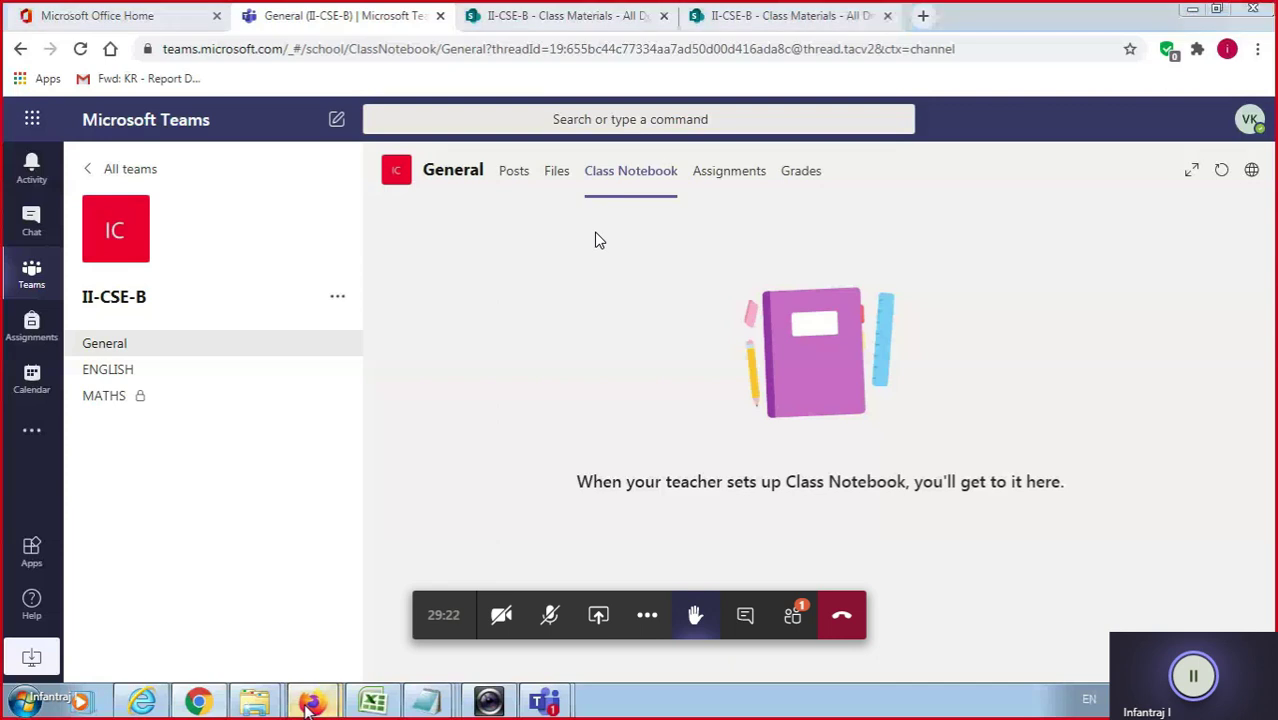
In the Firefox Teams window, start setting up a OneNote Class Notebook from a Blank Notebook.
{"action": "mouse_move", "coordinate": [310, 706]}
{"action": "left_click", "coordinate": [247, 627]}
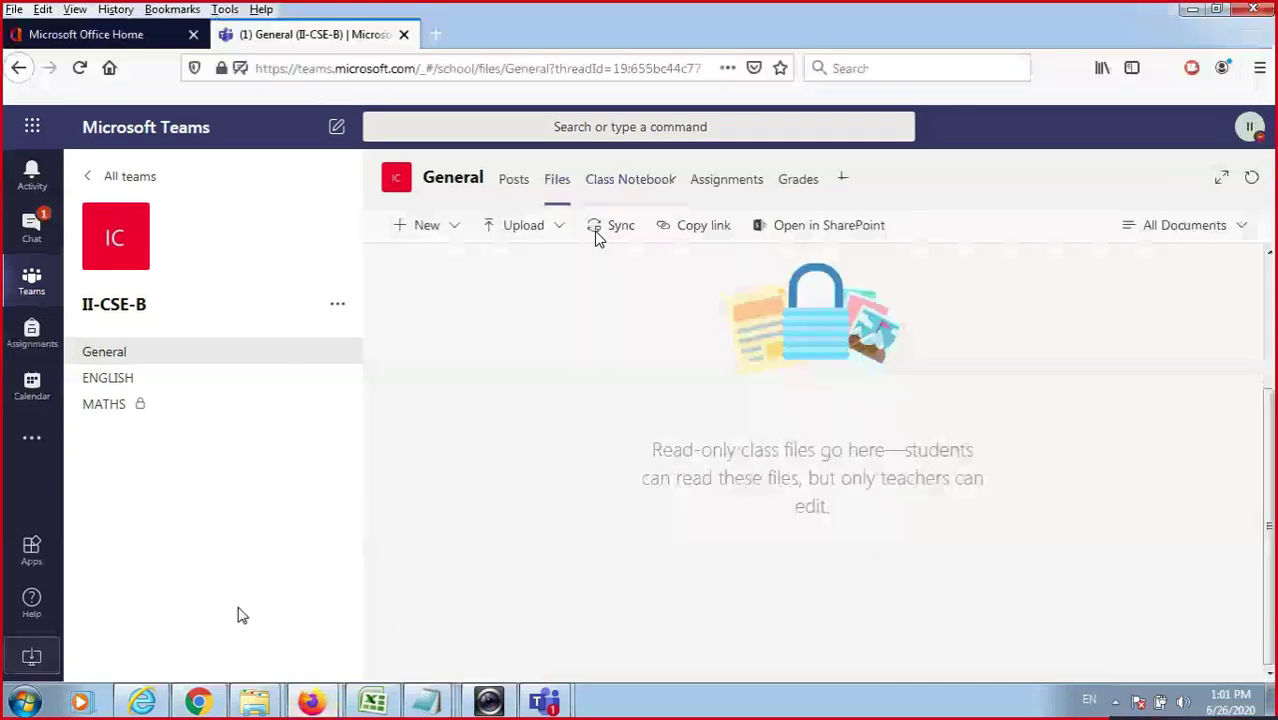
{"action": "left_click", "coordinate": [638, 184]}
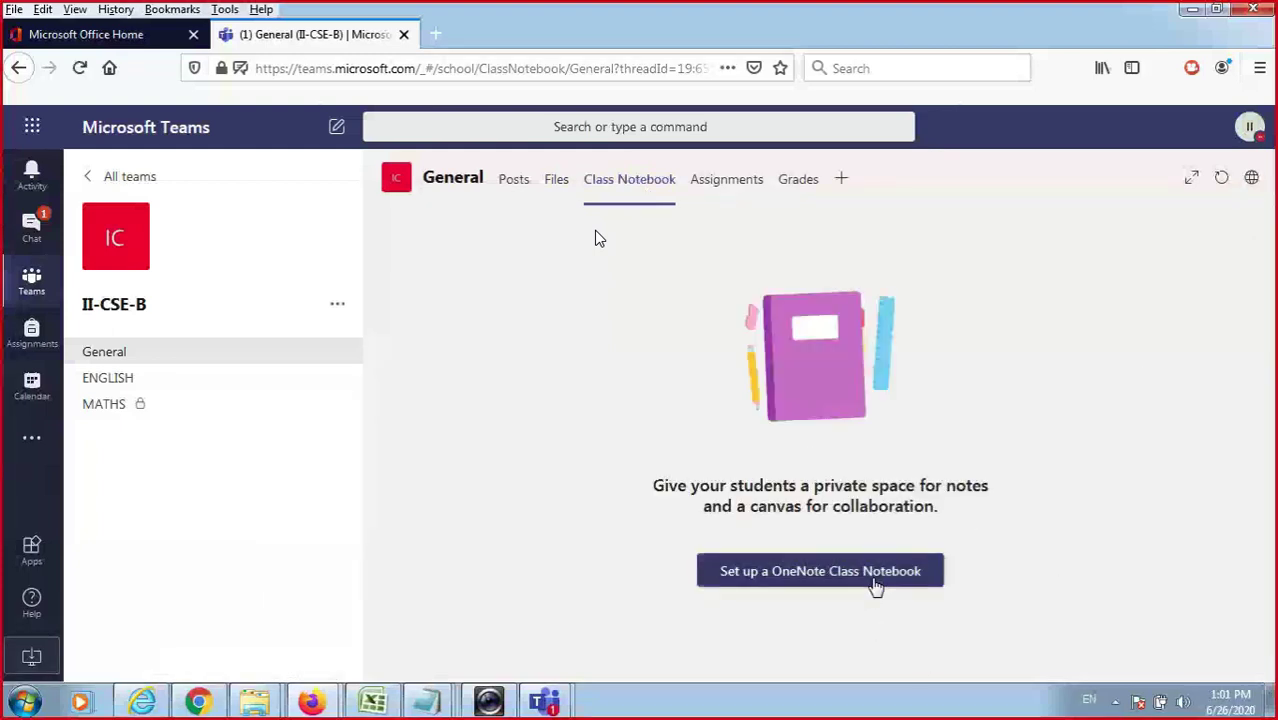
{"action": "left_click", "coordinate": [875, 588]}
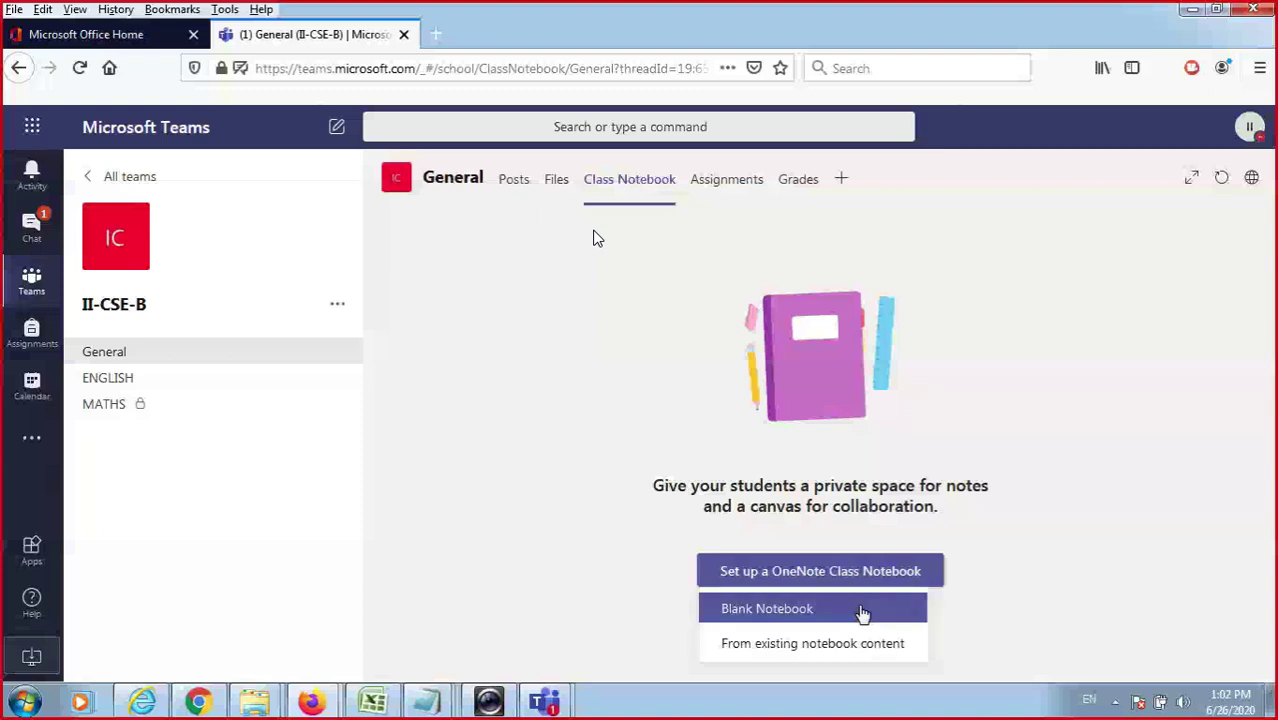
{"action": "left_click", "coordinate": [862, 612]}
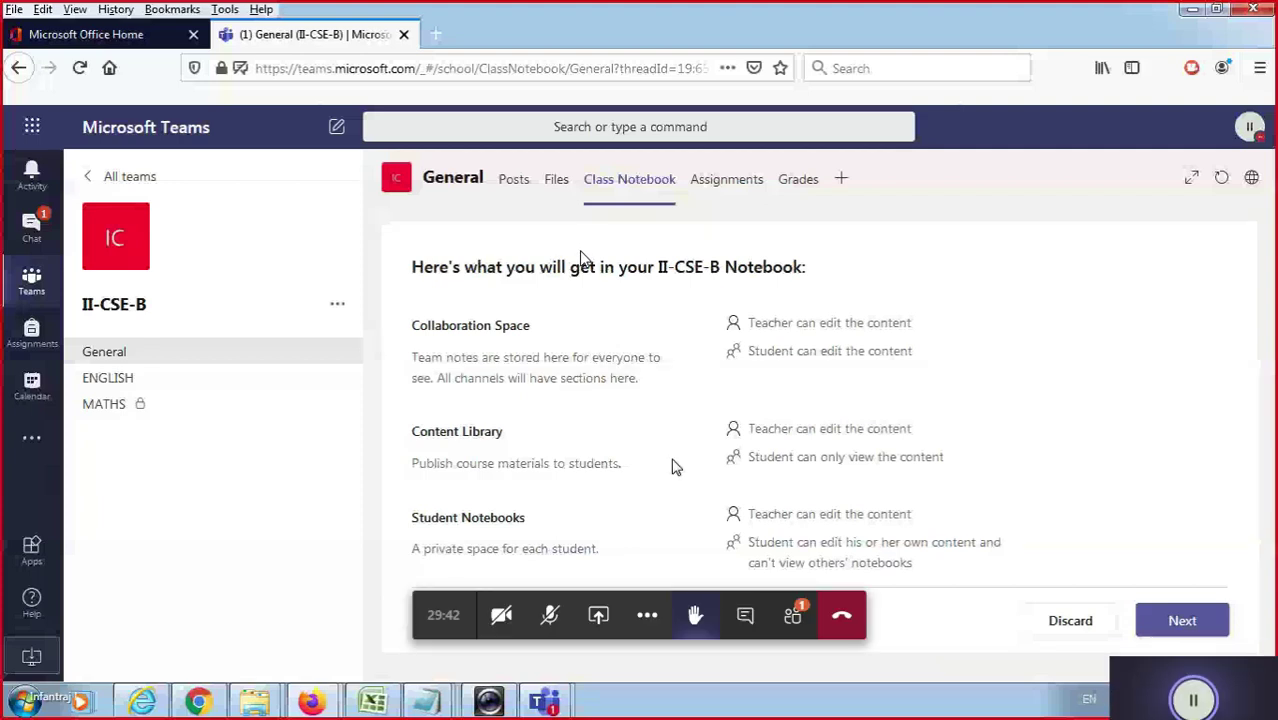
Rename student sections to english and maths, drop Homework and Quizzes, and create the notebook.
{"action": "left_click", "coordinate": [1182, 620]}
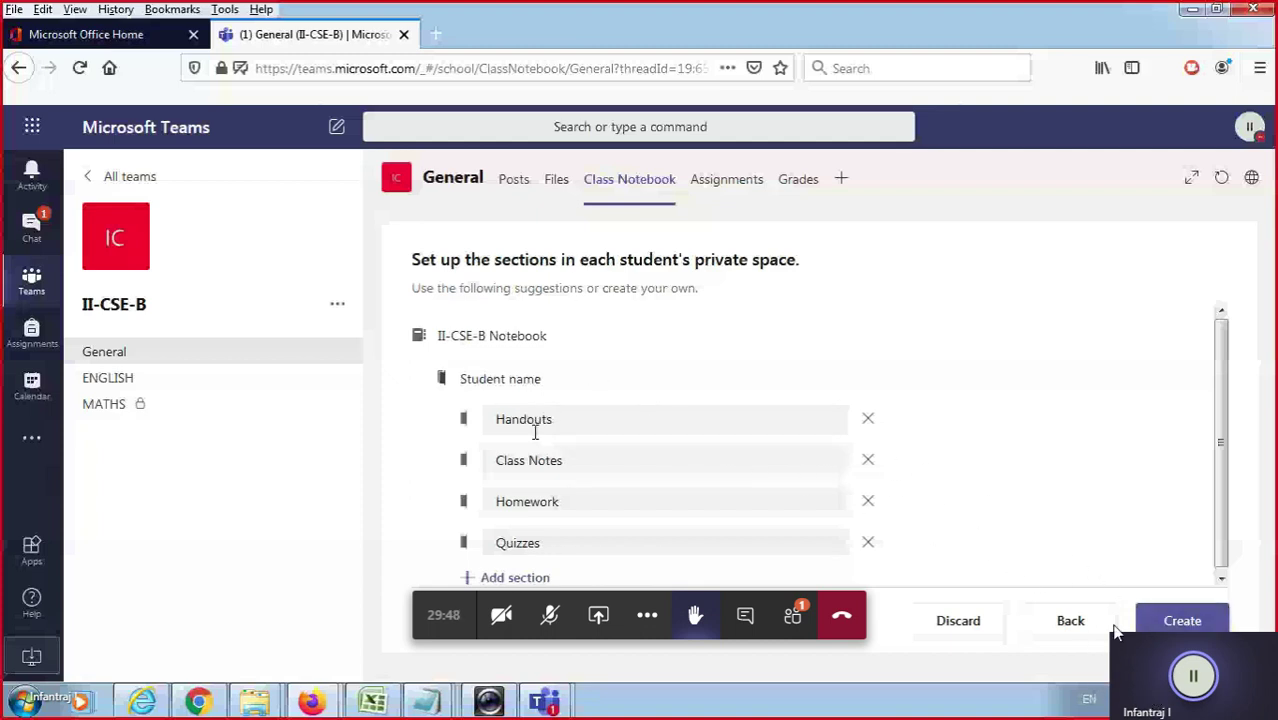
{"action": "left_click_drag", "start_coordinate": [637, 418], "coordinate": [381, 406]}
{"action": "type", "text": "eng"}
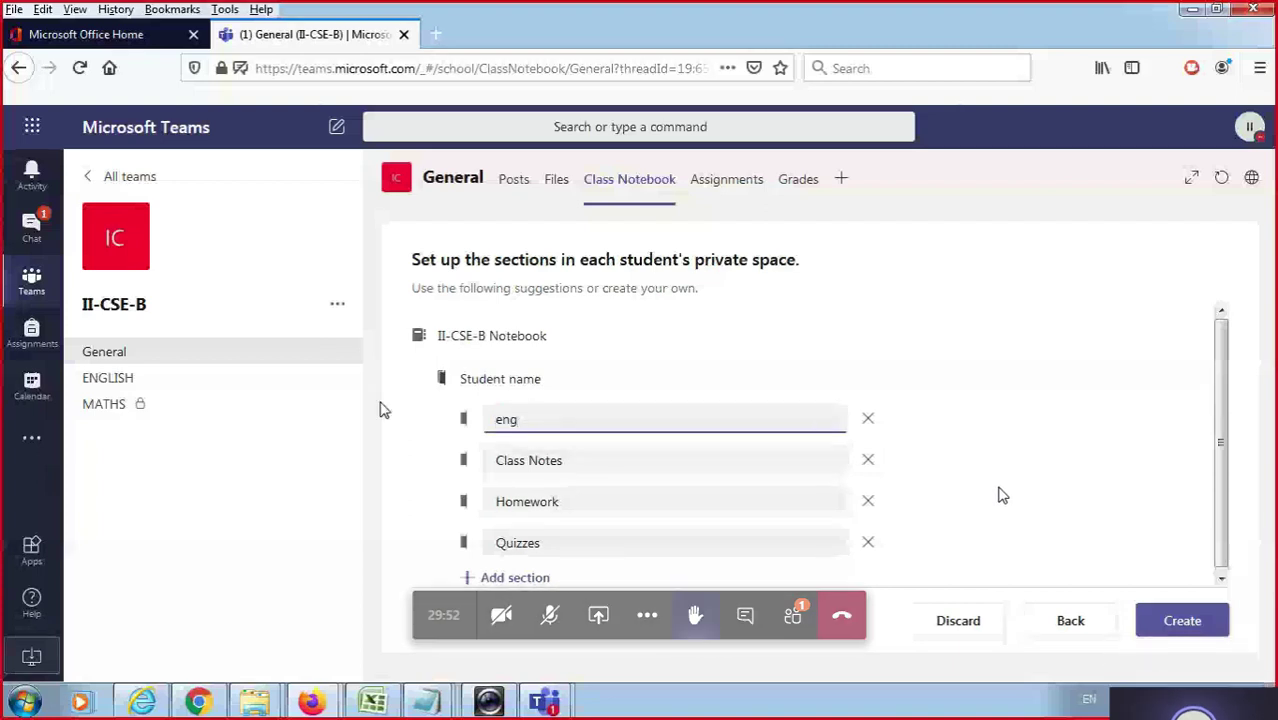
{"action": "type", "text": "lis"}
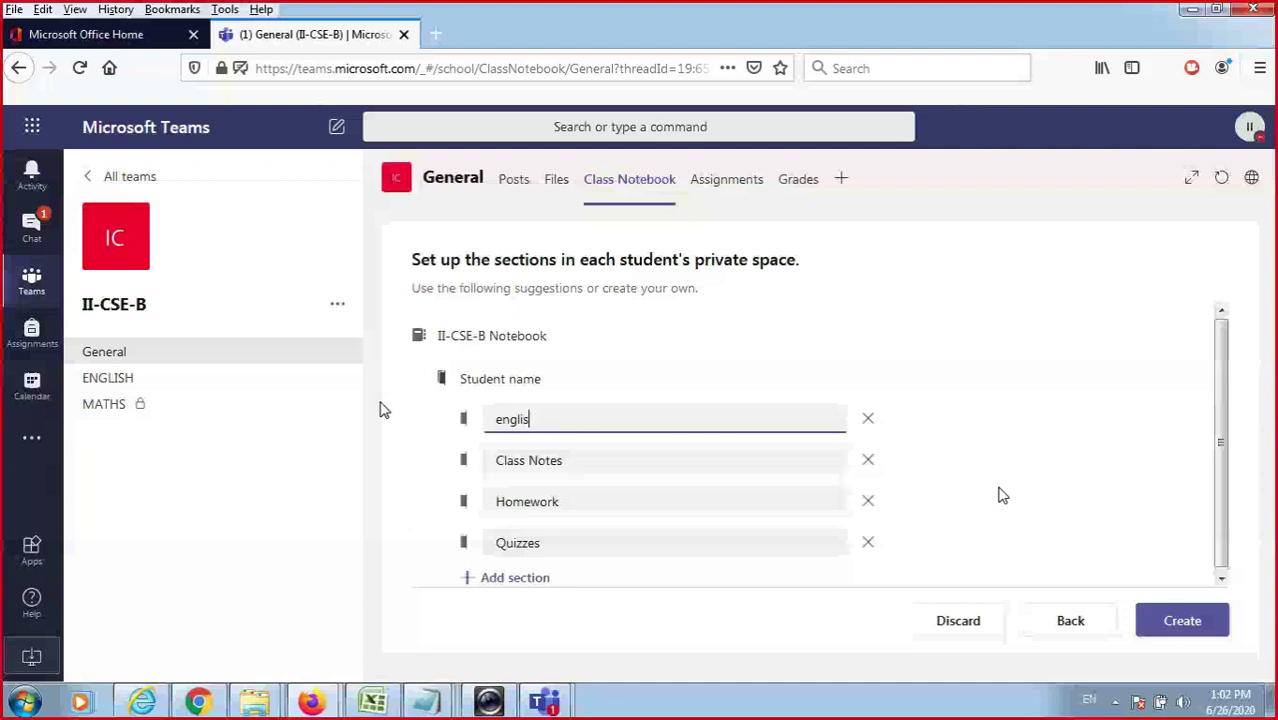
{"action": "type", "text": "h"}
{"action": "key", "text": "Tab"}
{"action": "type", "text": "maths"}
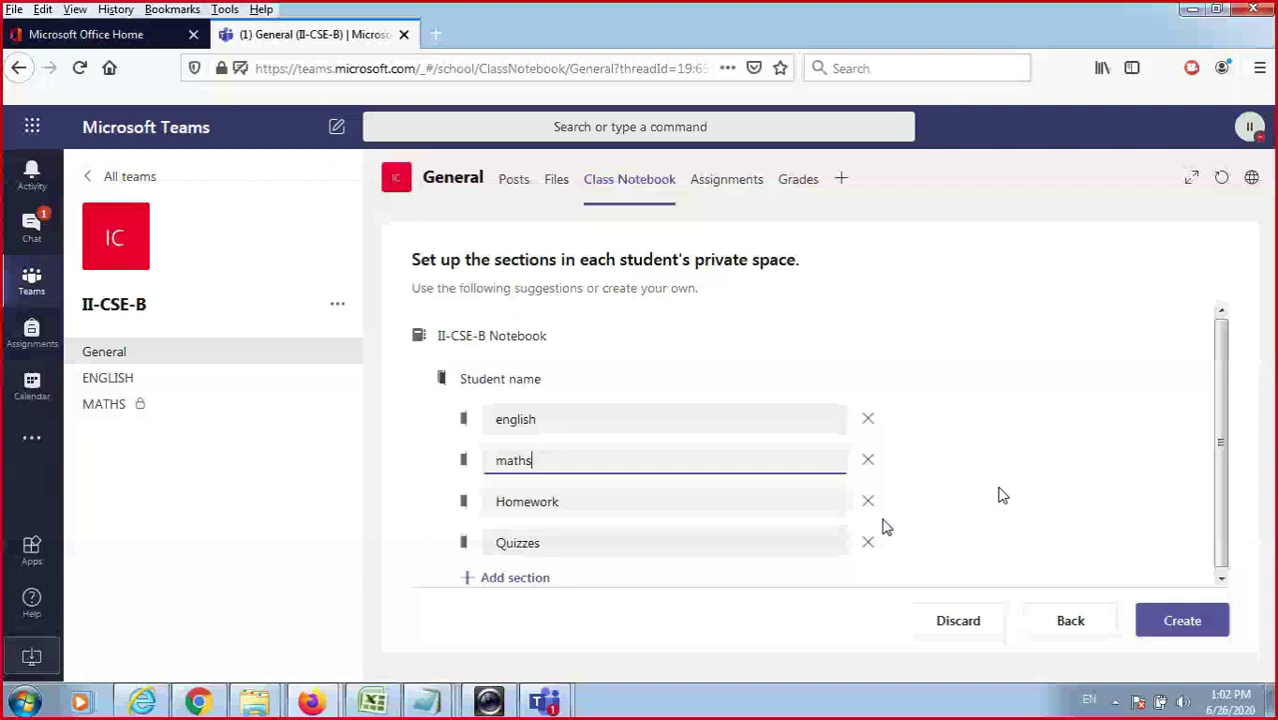
{"action": "left_click", "coordinate": [867, 501]}
{"action": "left_click", "coordinate": [867, 501]}
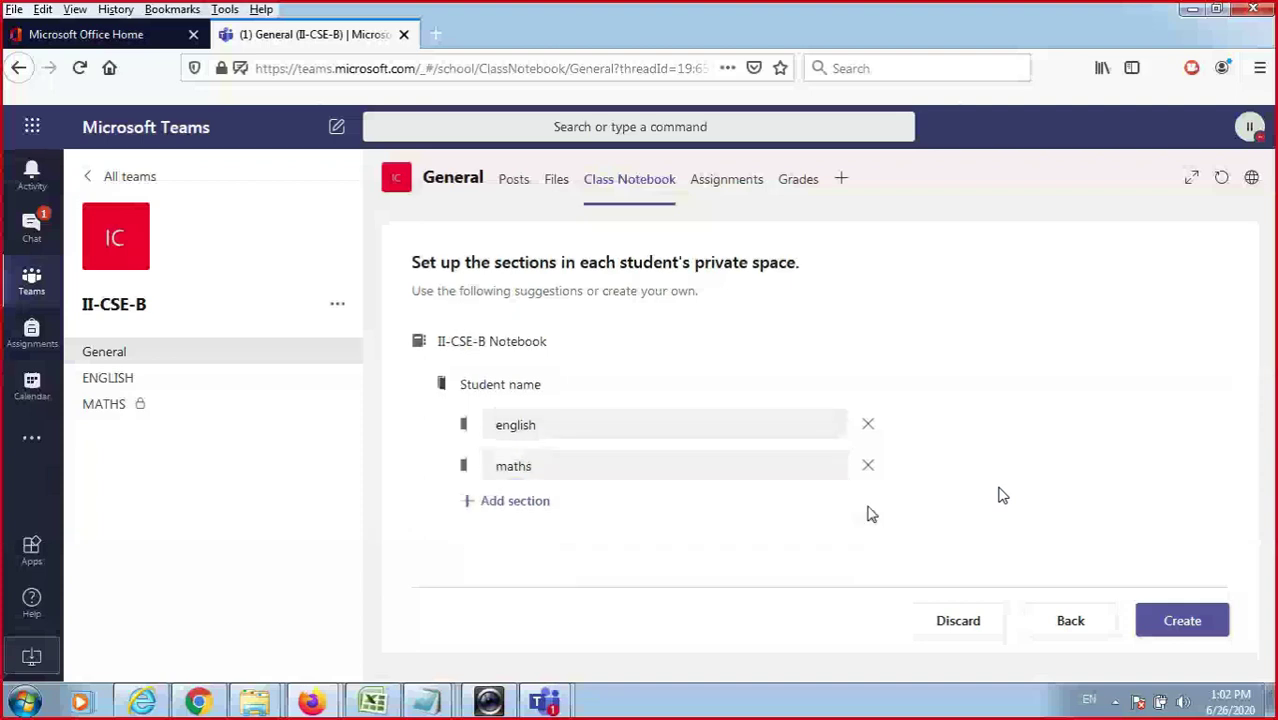
{"action": "left_click", "coordinate": [1212, 625]}
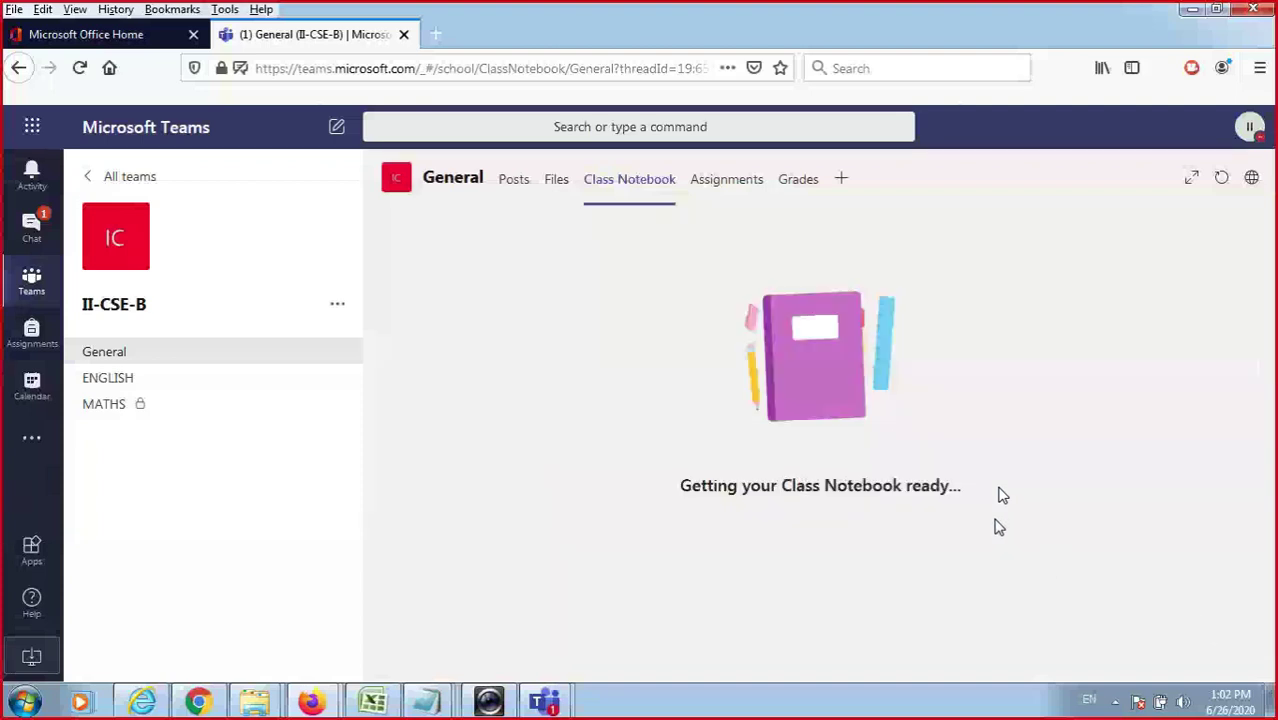
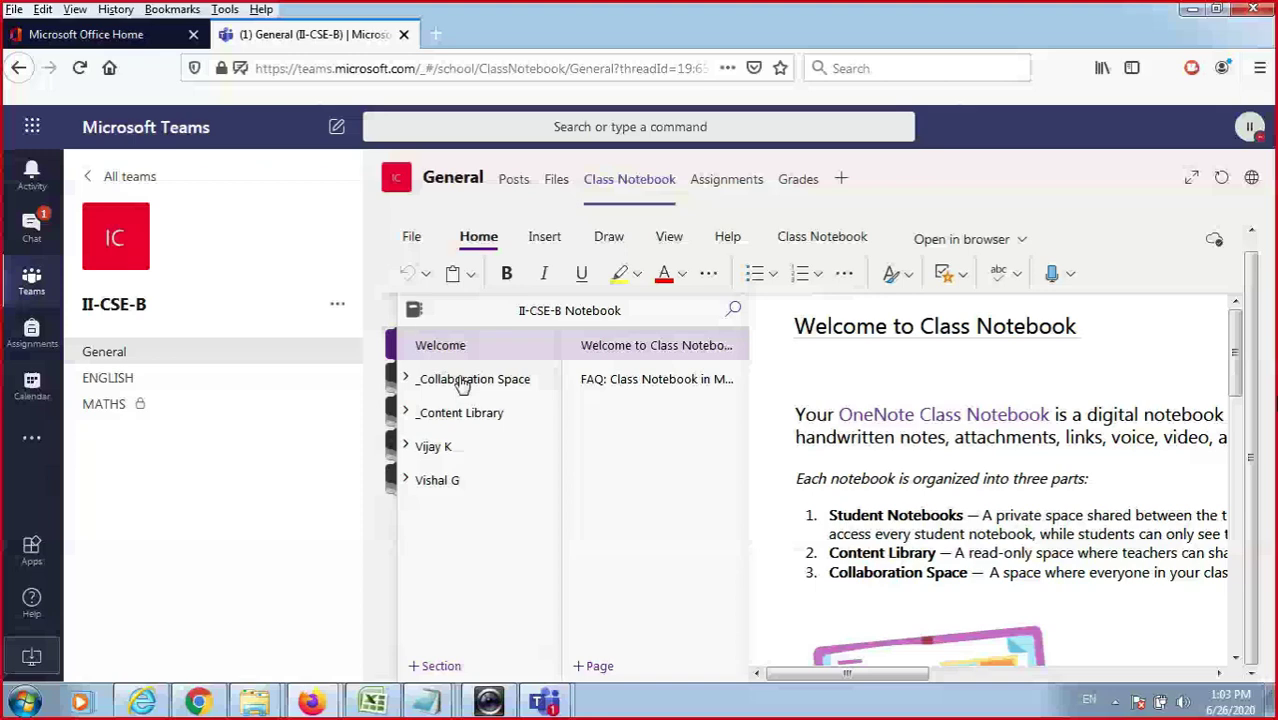
Open the 'Getting started with the Collaboration Space' page and collapse the notebook navigation pane.
{"action": "left_click", "coordinate": [463, 384]}
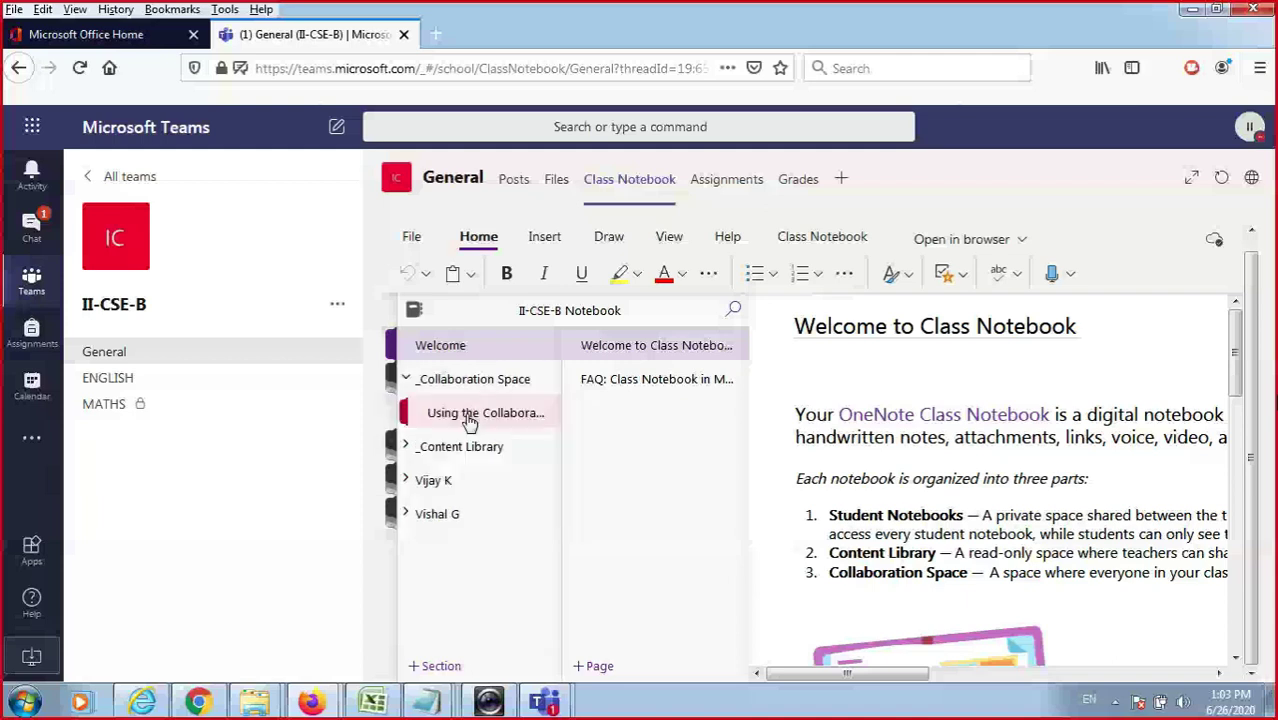
{"action": "left_click", "coordinate": [470, 418]}
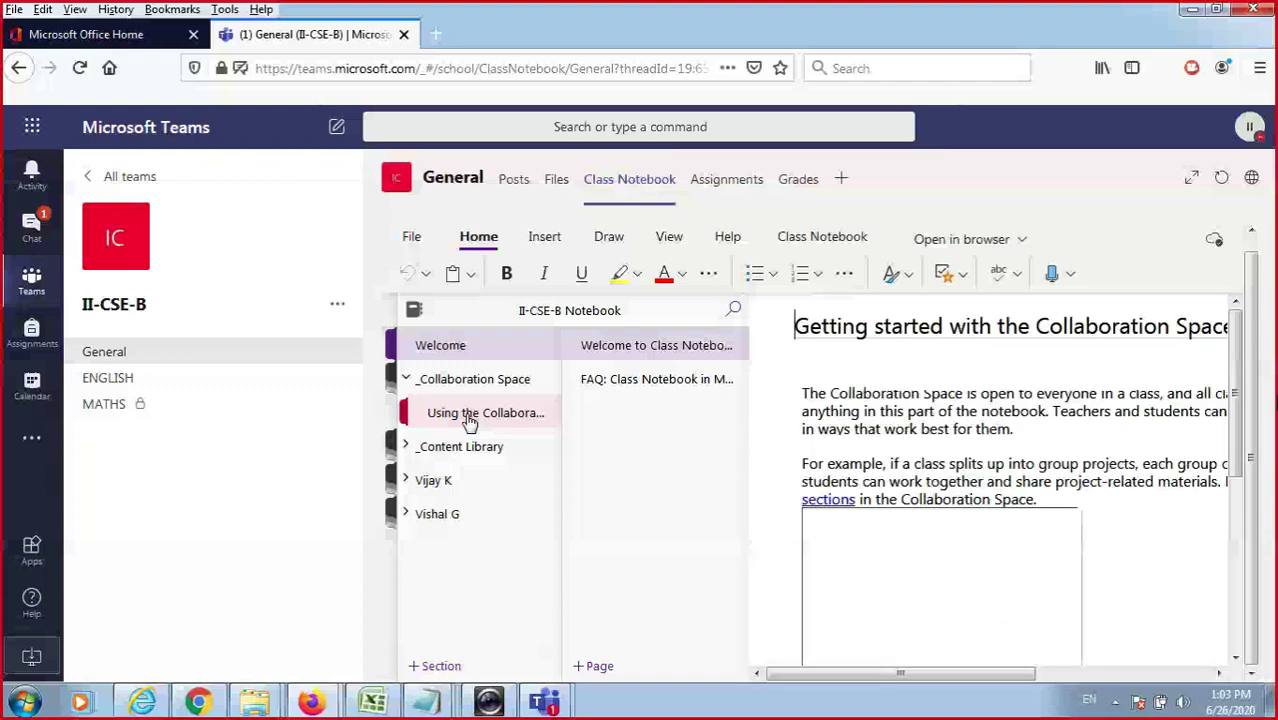
{"action": "left_click", "coordinate": [918, 326]}
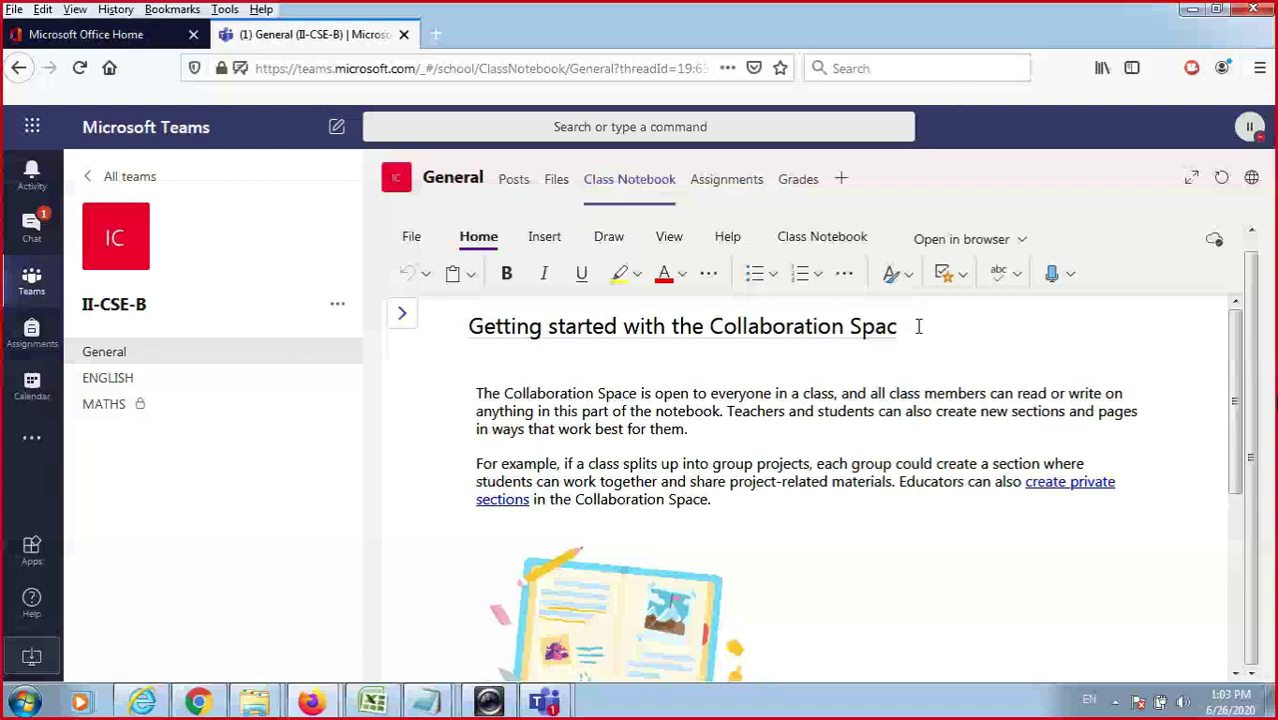
Clear the Collaboration Space page title, replace it with 'cse', and review the page body.
{"action": "key", "text": "BackSpace"}
{"action": "key", "text": "BackSpace"}
{"action": "key", "text": "BackSpace"}
{"action": "key", "text": "BackSpace"}
{"action": "key", "text": "BackSpace"}
{"action": "key", "text": "BackSpace"}
{"action": "key", "text": "BackSpace"}
{"action": "key", "text": "BackSpace"}
{"action": "key", "text": "BackSpace"}
{"action": "key", "text": "BackSpace"}
{"action": "key", "text": "BackSpace"}
{"action": "key", "text": "BackSpace"}
{"action": "key", "text": "BackSpace"}
{"action": "key", "text": "BackSpace"}
{"action": "key", "text": "BackSpace"}
{"action": "key", "text": "BackSpace"}
{"action": "key", "text": "BackSpace"}
{"action": "key", "text": "BackSpace"}
{"action": "key", "text": "BackSpace"}
{"action": "key", "text": "BackSpace"}
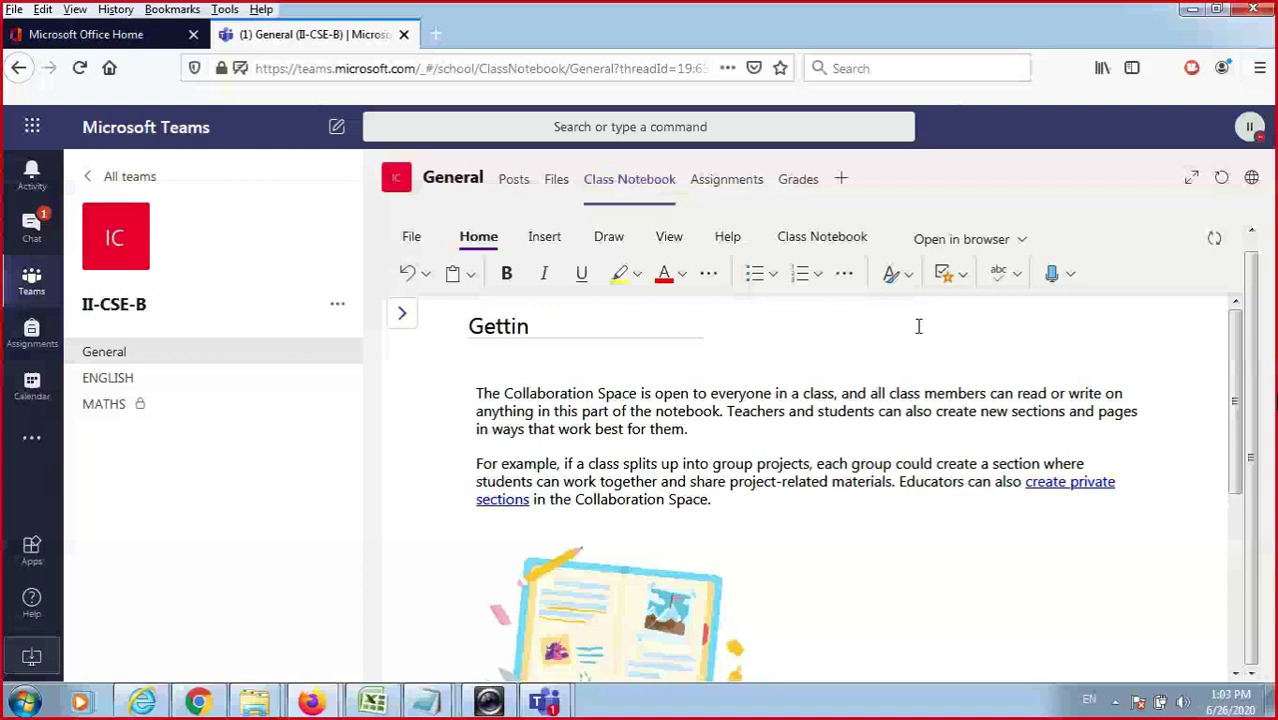
{"action": "key", "text": "BackSpace"}
{"action": "key", "text": "BackSpace"}
{"action": "key", "text": "BackSpace"}
{"action": "key", "text": "BackSpace"}
{"action": "key", "text": "BackSpace"}
{"action": "key", "text": "BackSpace"}
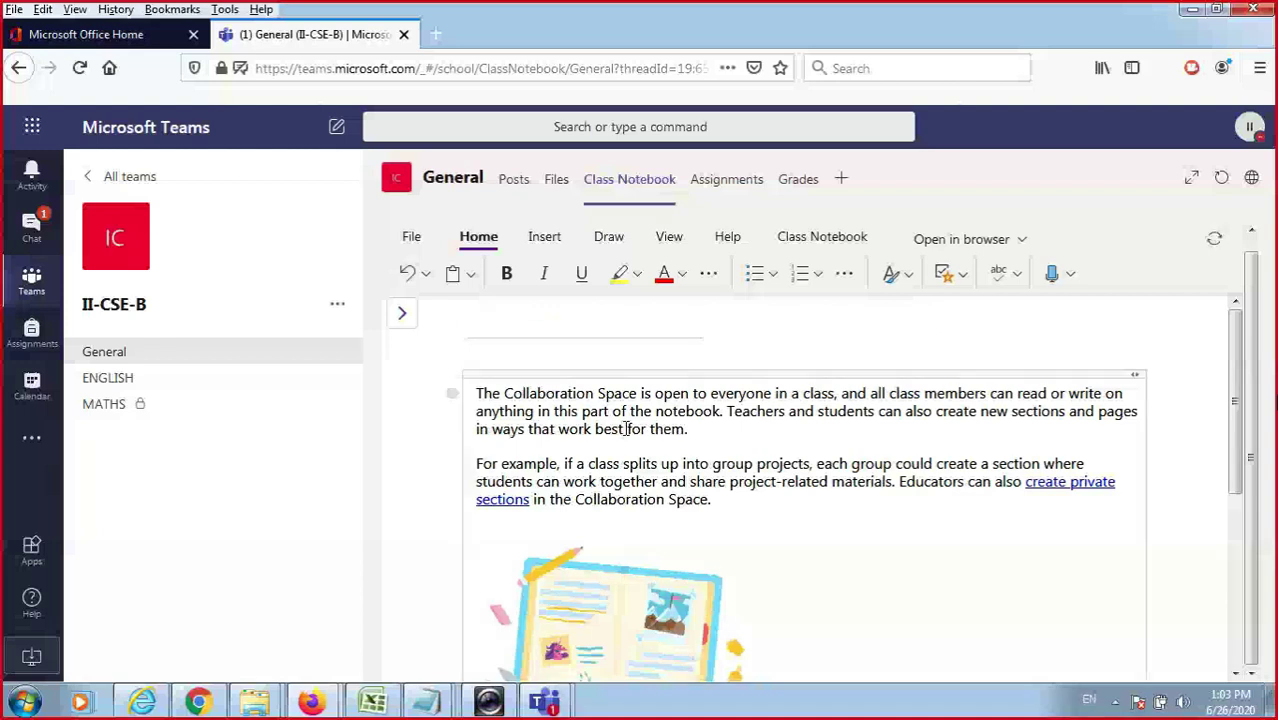
{"action": "right_click", "coordinate": [627, 429]}
{"action": "left_click", "coordinate": [840, 508]}
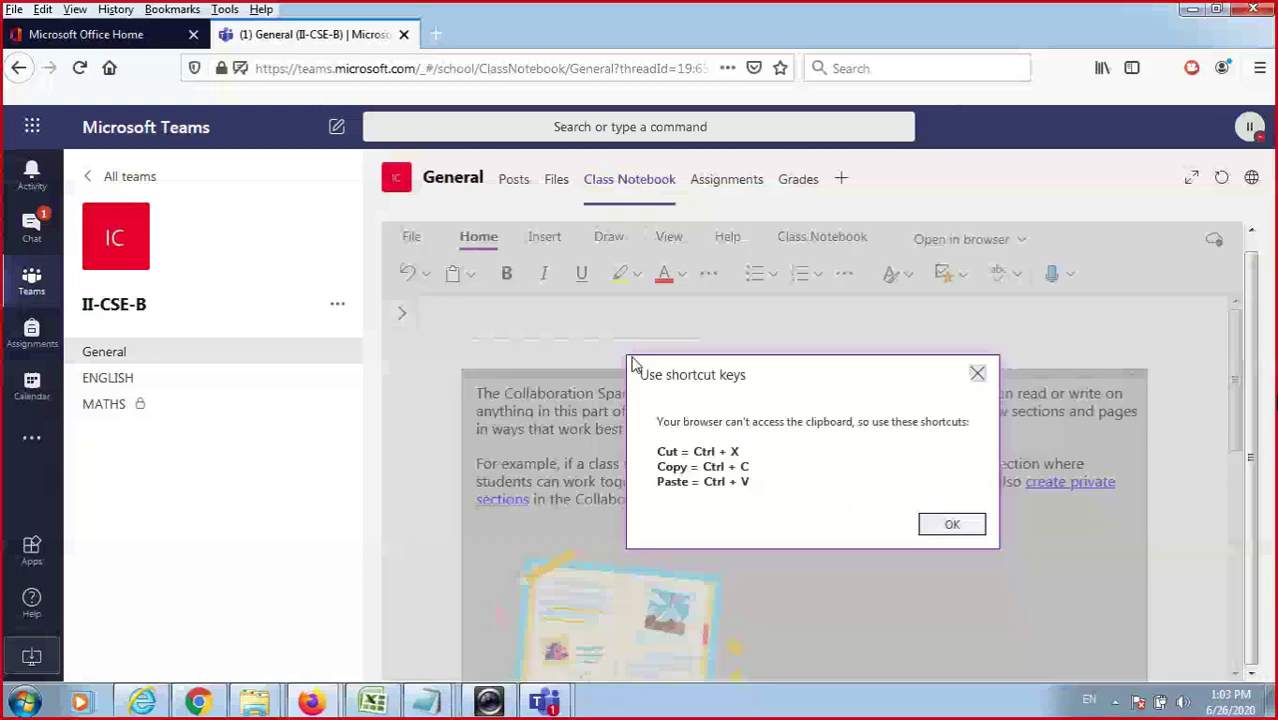
{"action": "key", "text": "Escape"}
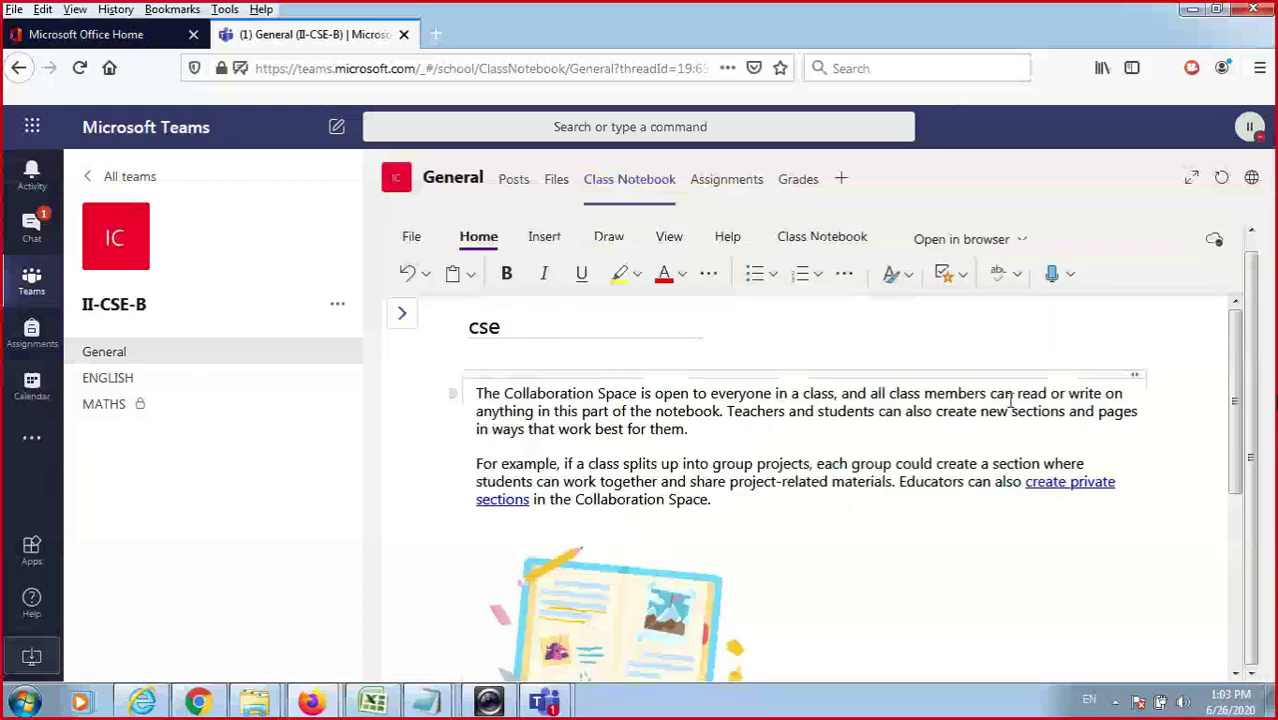
{"action": "scroll", "coordinate": [1055, 378], "scroll_direction": "down", "scroll_amount": 2}
{"action": "scroll", "coordinate": [1055, 378], "scroll_direction": "down", "scroll_amount": 4}
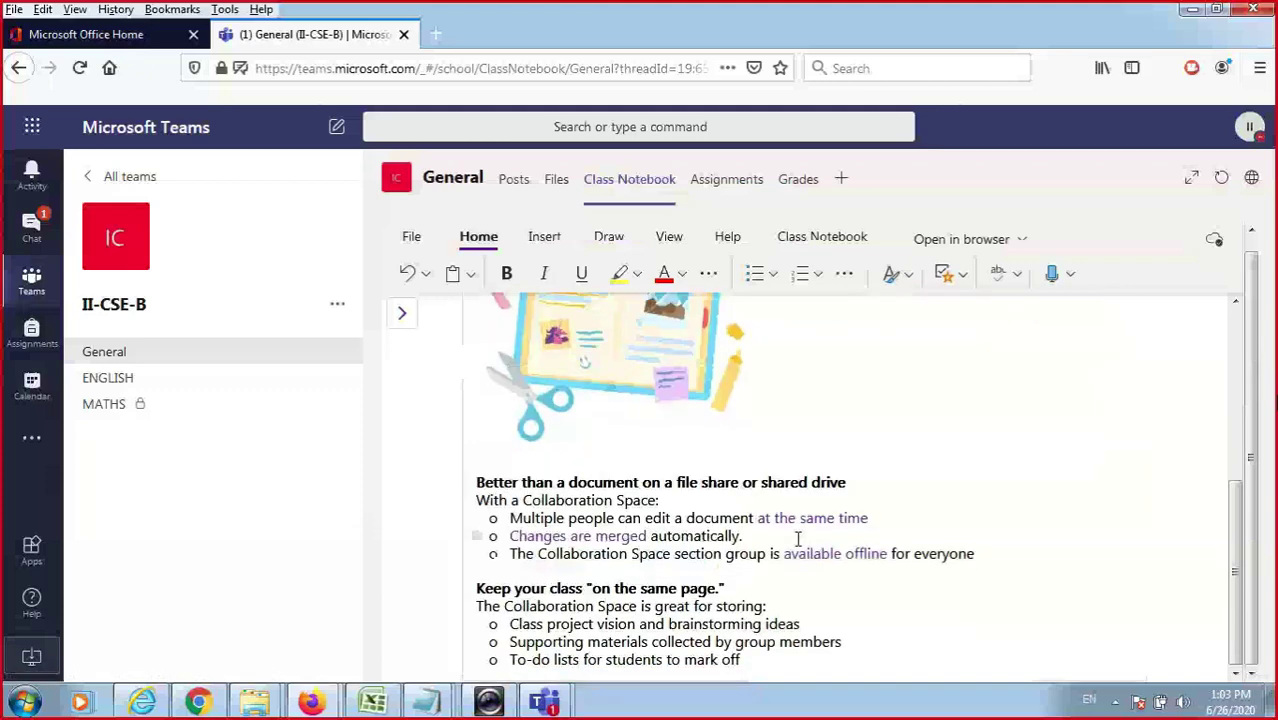
{"action": "left_click", "coordinate": [797, 540]}
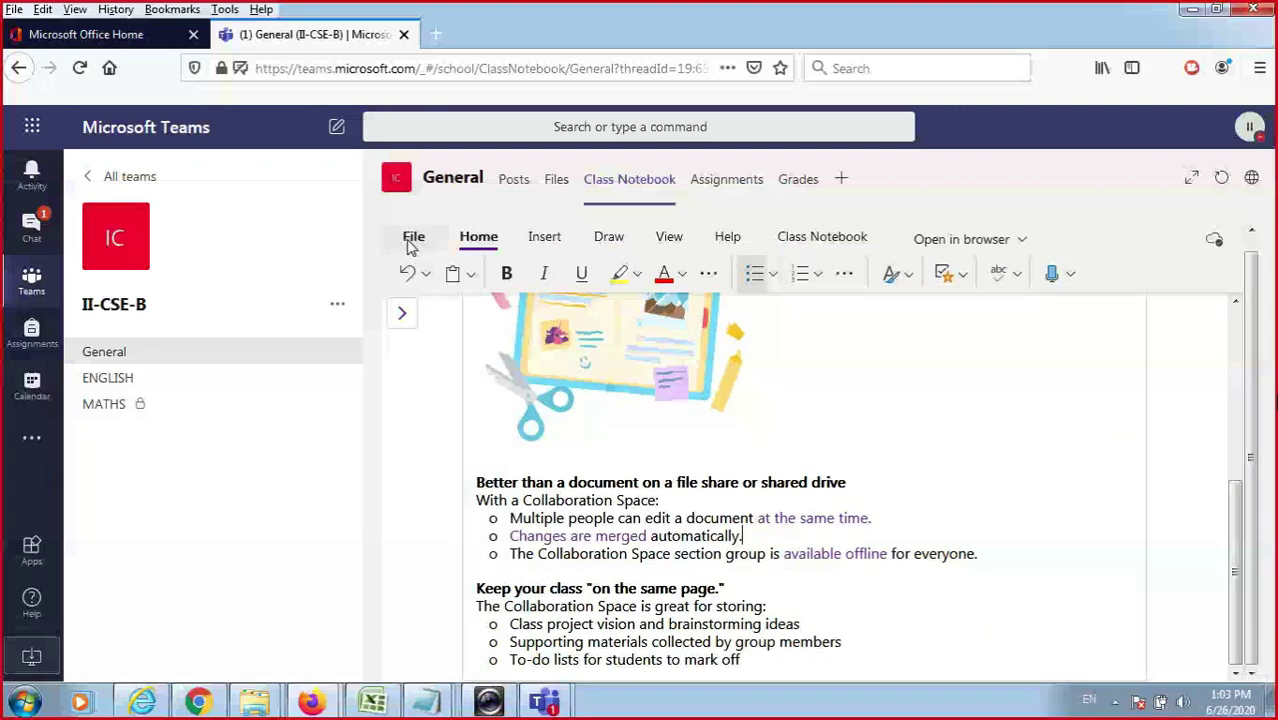
{"action": "scroll", "coordinate": [1121, 563], "scroll_direction": "up", "scroll_amount": 1}
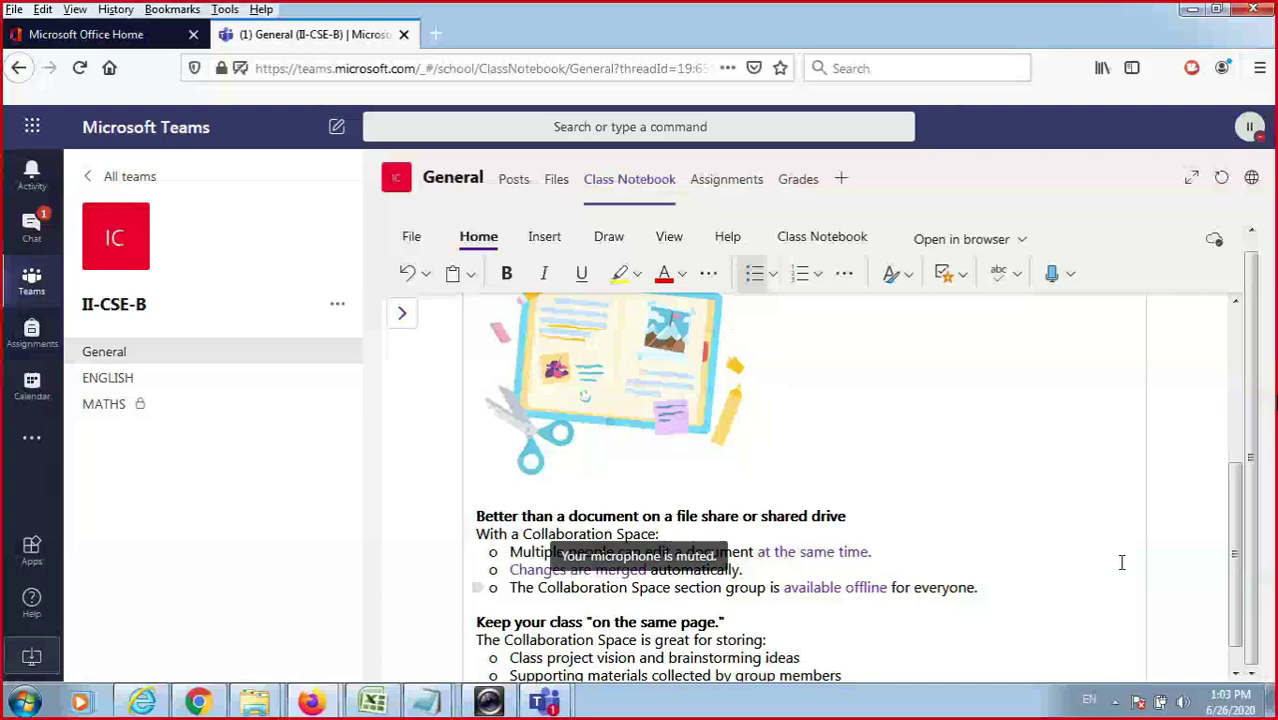
{"action": "scroll", "coordinate": [1121, 563], "scroll_direction": "up", "scroll_amount": 5}
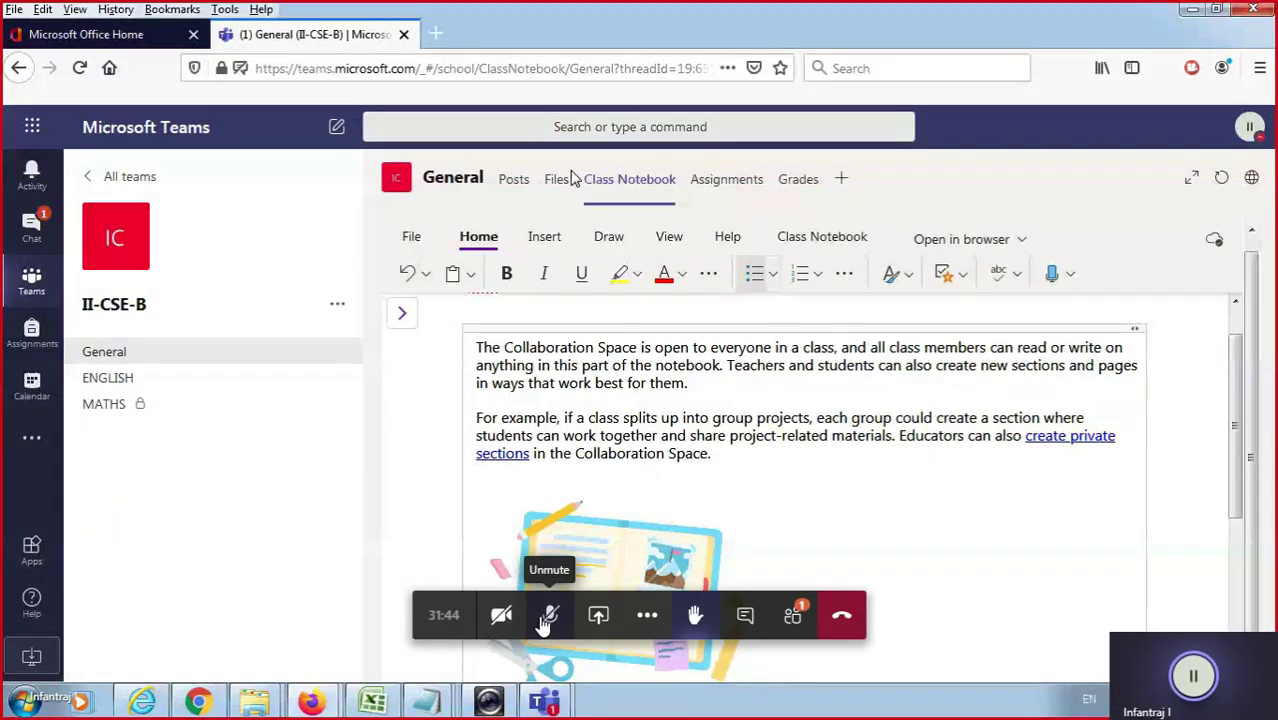
Return to the cse notebook page and delete its illustration.
{"action": "left_click", "coordinate": [566, 179]}
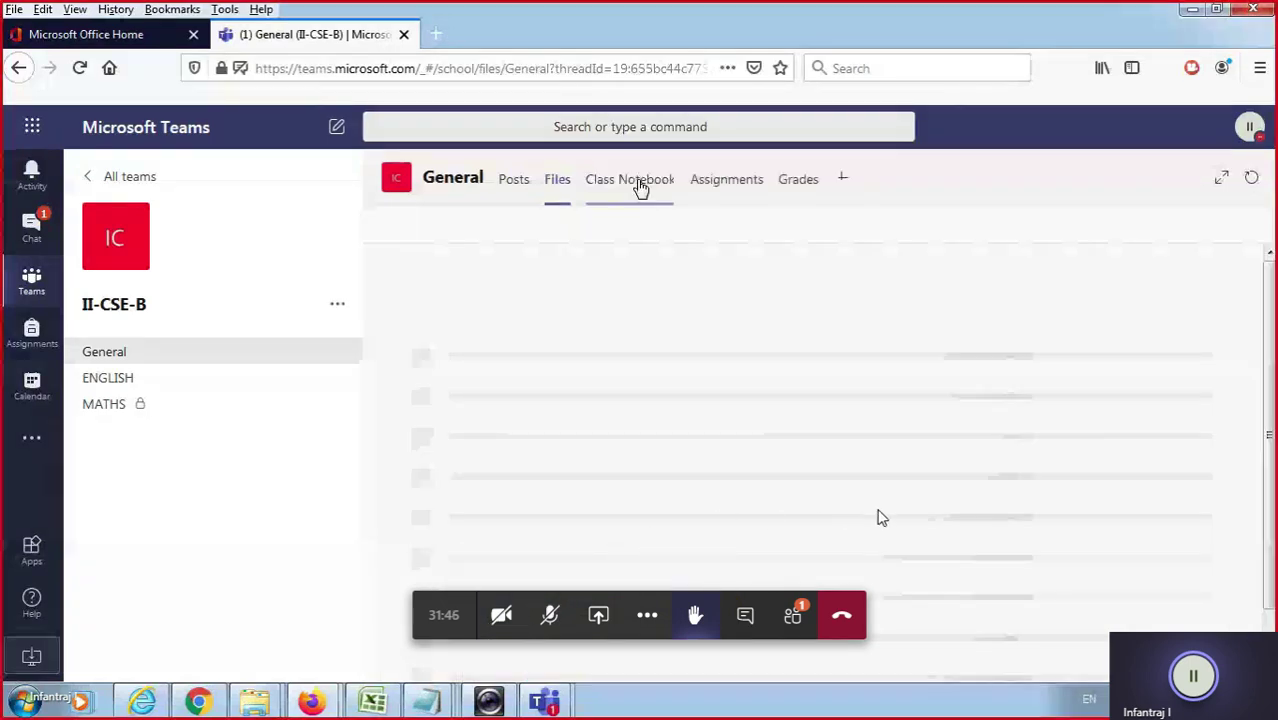
{"action": "left_click", "coordinate": [646, 182]}
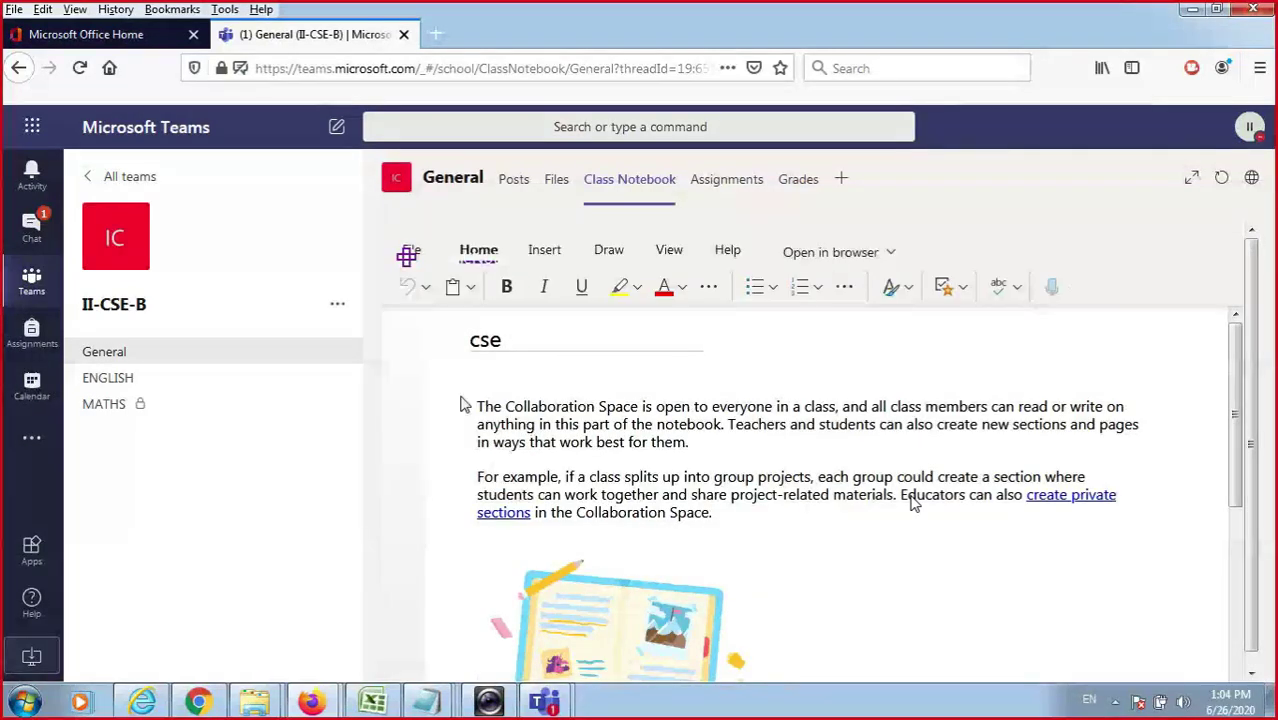
{"action": "scroll", "coordinate": [913, 503], "scroll_direction": "down", "scroll_amount": 2}
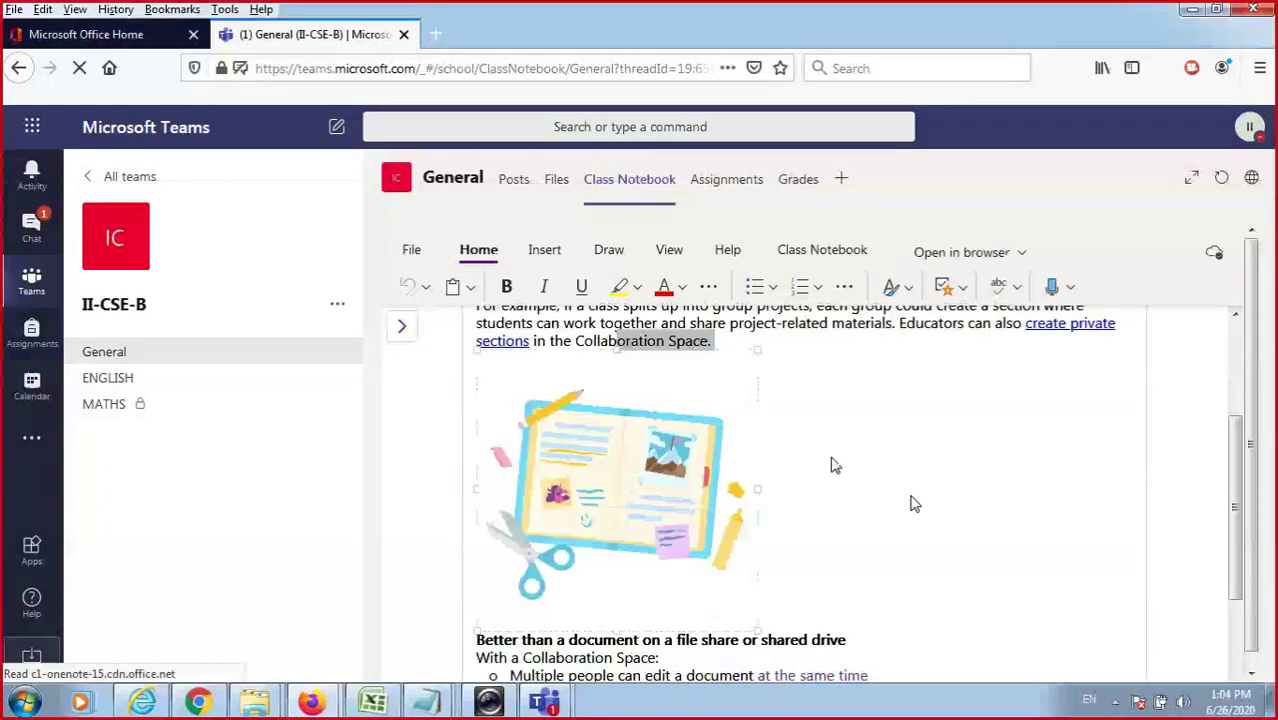
{"action": "left_click", "coordinate": [835, 465]}
{"action": "scroll", "coordinate": [686, 375], "scroll_direction": "up", "scroll_amount": 1}
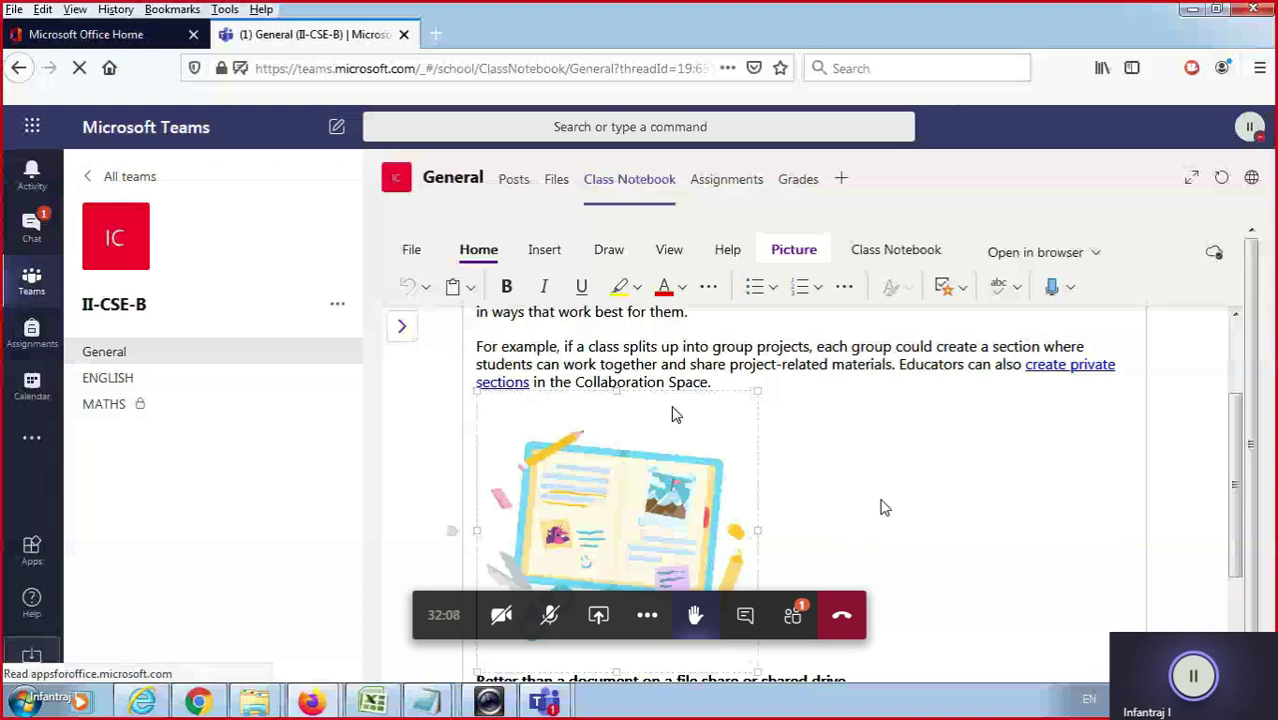
{"action": "key", "text": "Delete"}
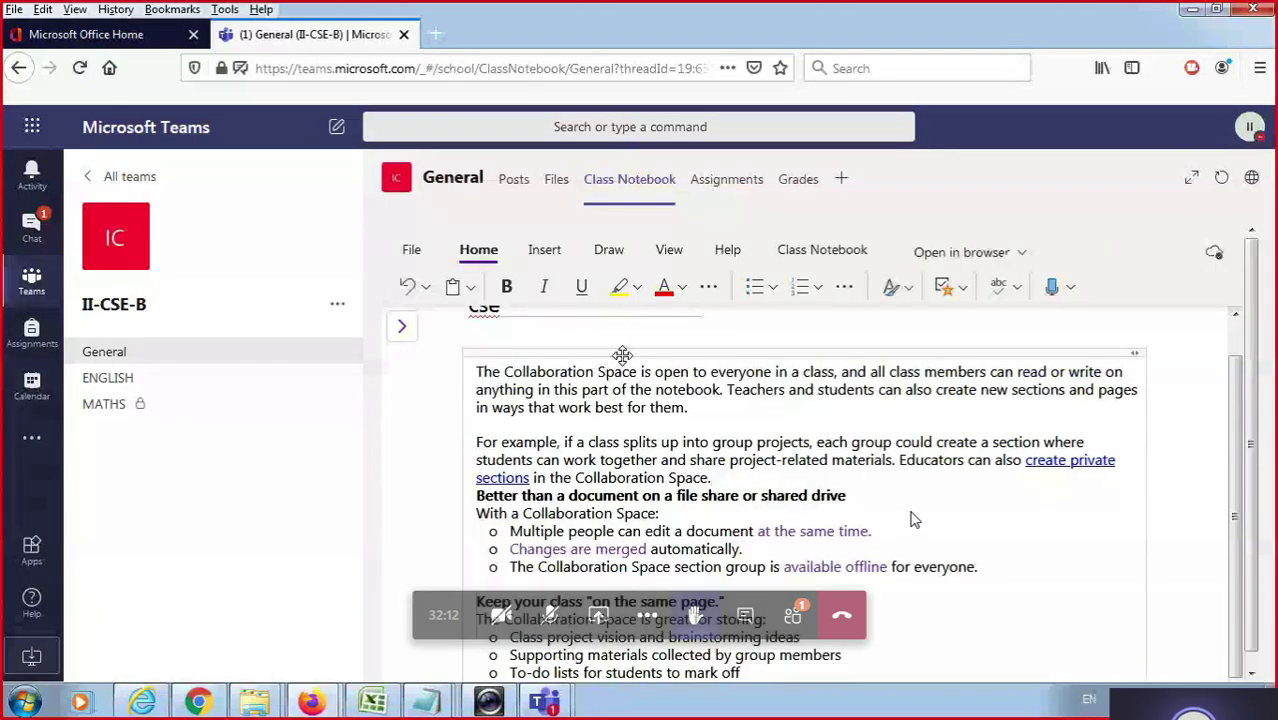
Select the body text in the page's note container, closing the Add a tab dialog.
{"action": "right_click", "coordinate": [622, 355]}
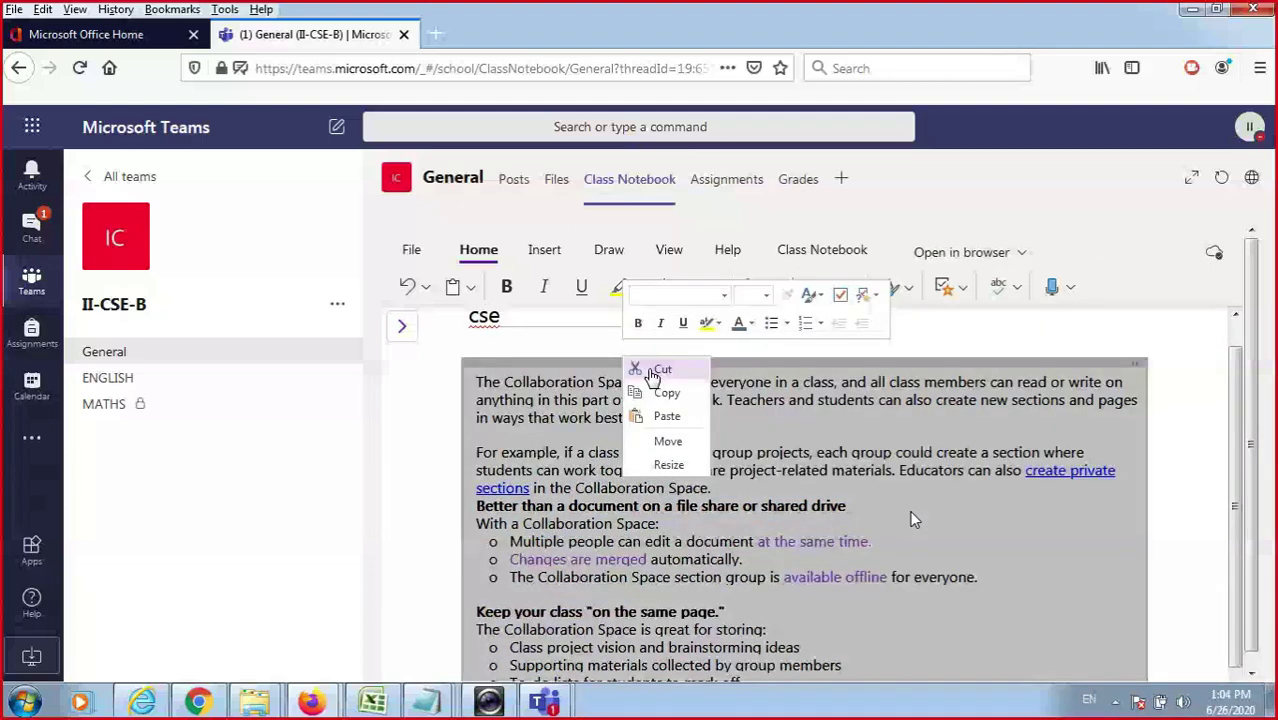
{"action": "left_click_drag", "start_coordinate": [477, 382], "coordinate": [816, 672]}
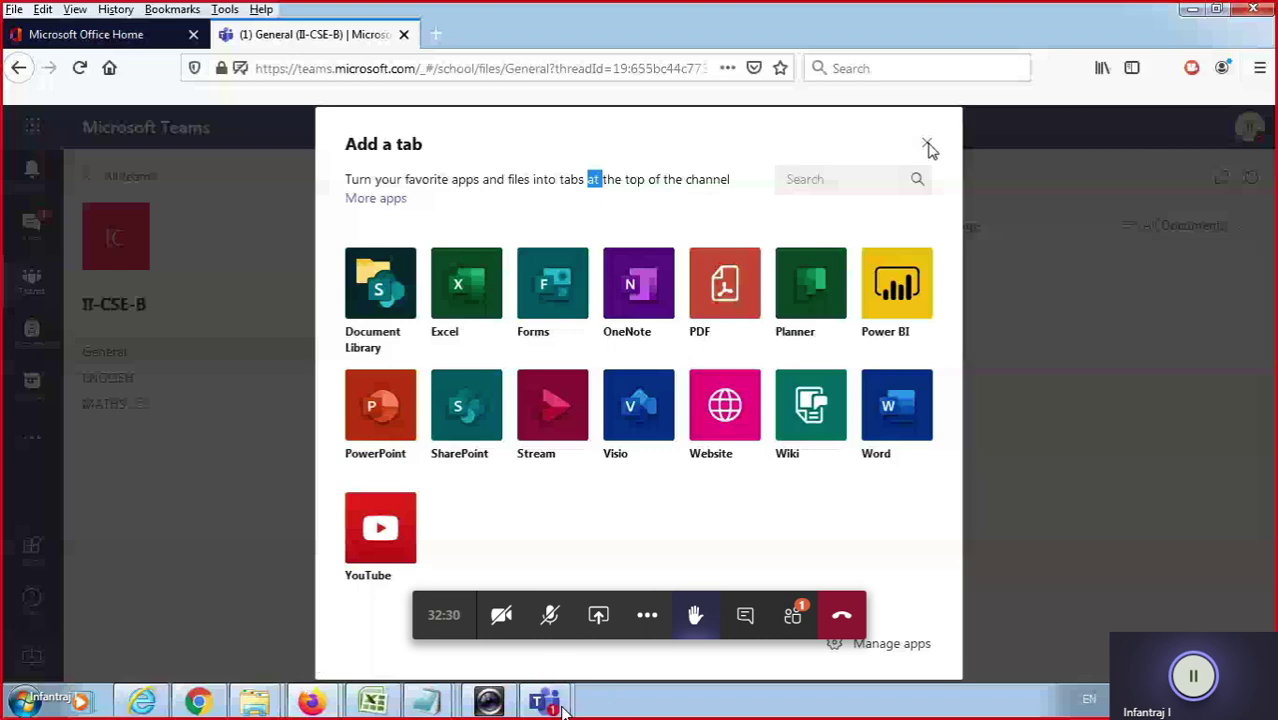
{"action": "left_click", "coordinate": [928, 147]}
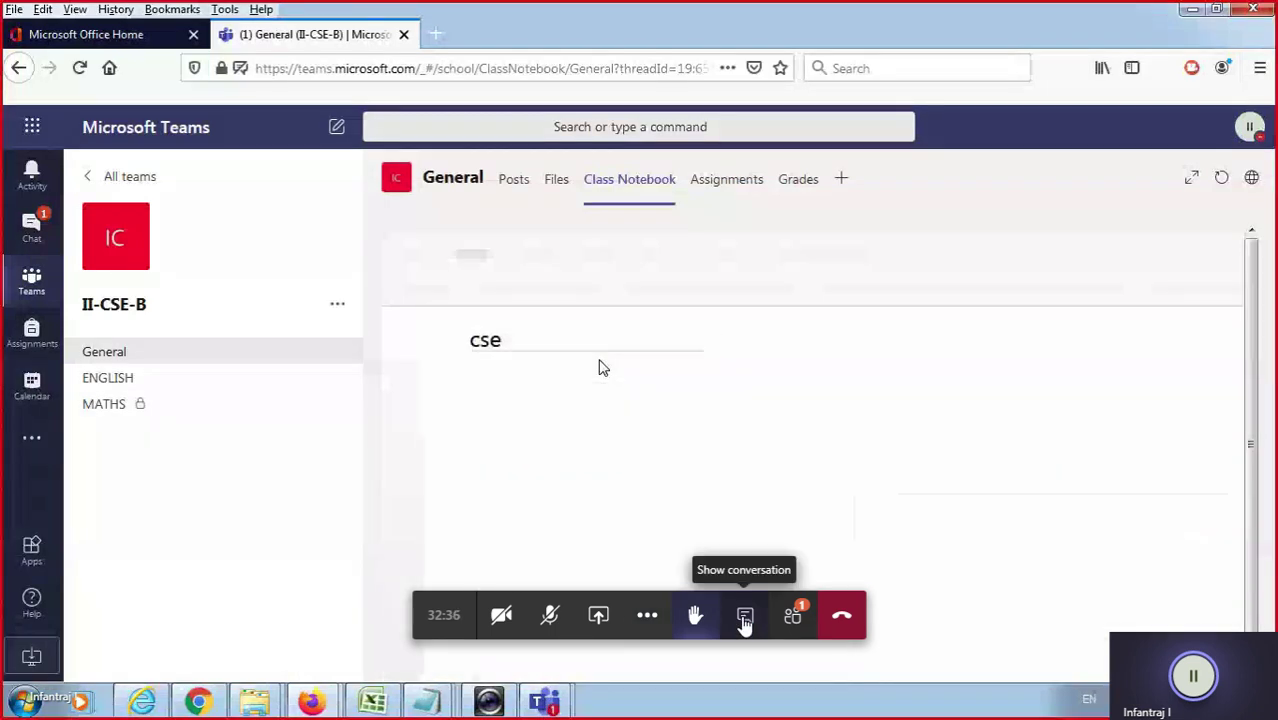
Show the meeting participants list and scroll through it.
{"action": "left_click", "coordinate": [792, 618]}
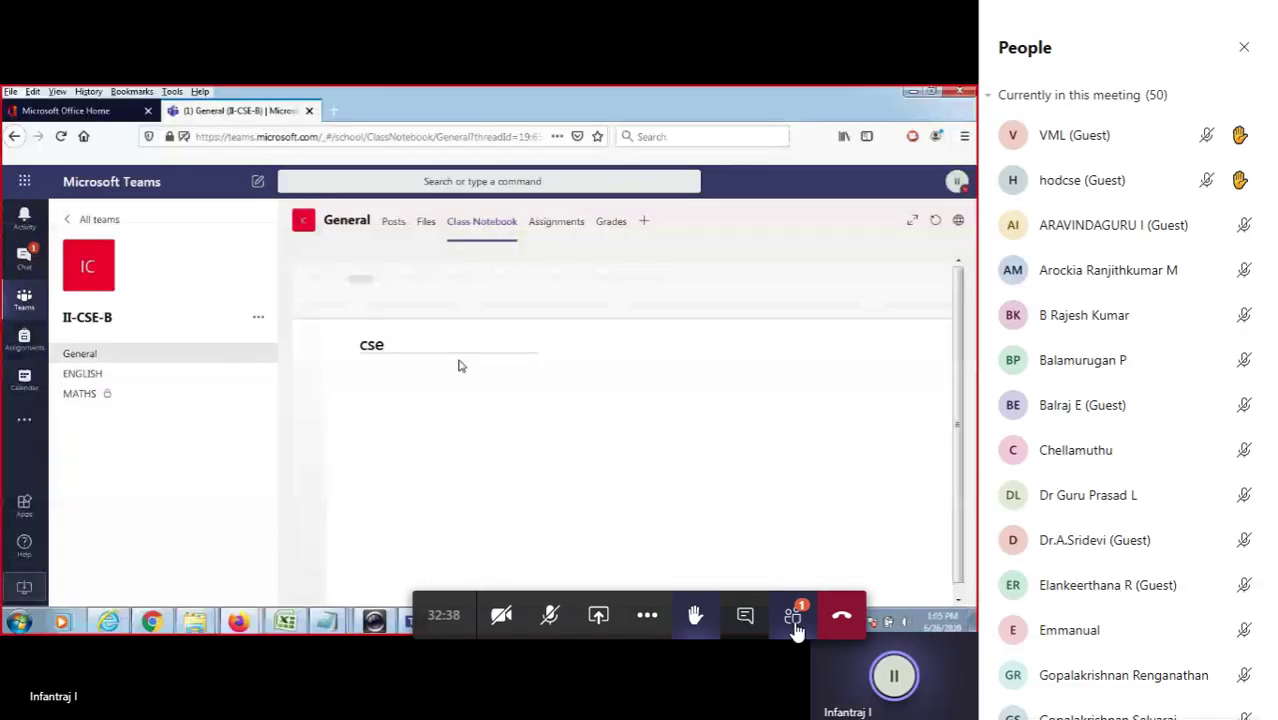
{"action": "scroll", "coordinate": [1144, 306], "scroll_direction": "down", "scroll_amount": 4}
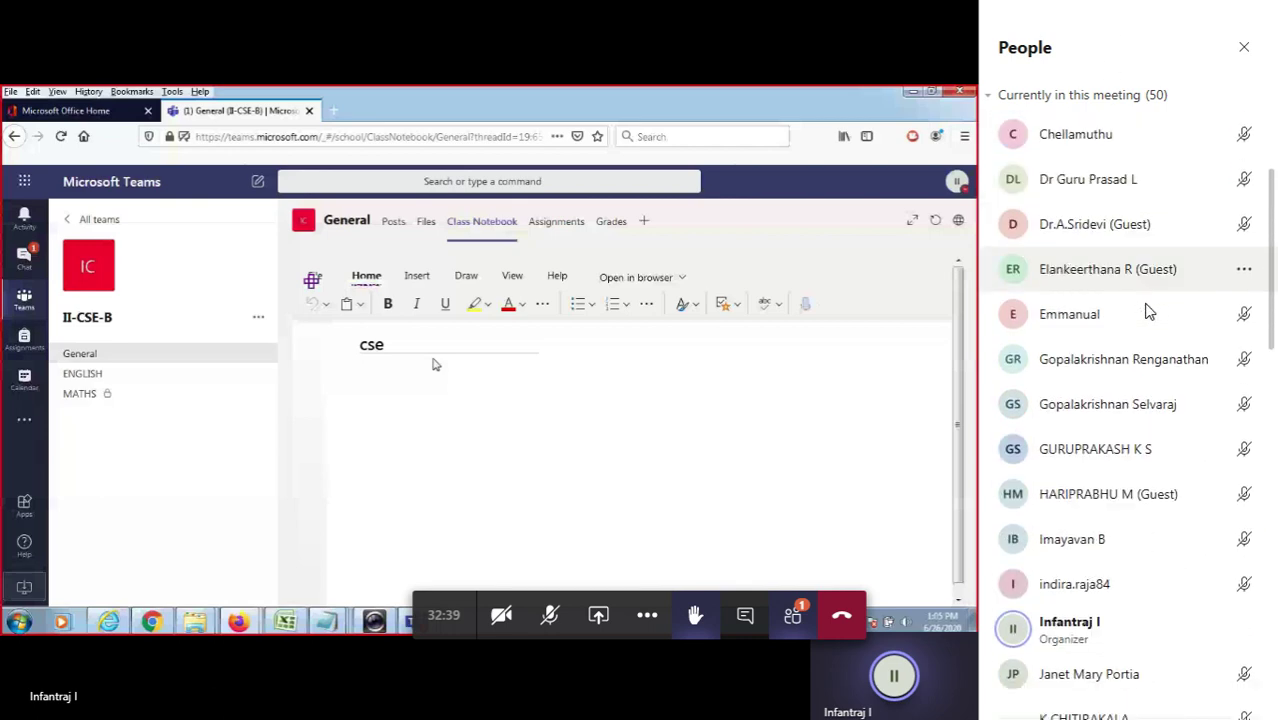
{"action": "scroll", "coordinate": [1144, 320], "scroll_direction": "down", "scroll_amount": 8}
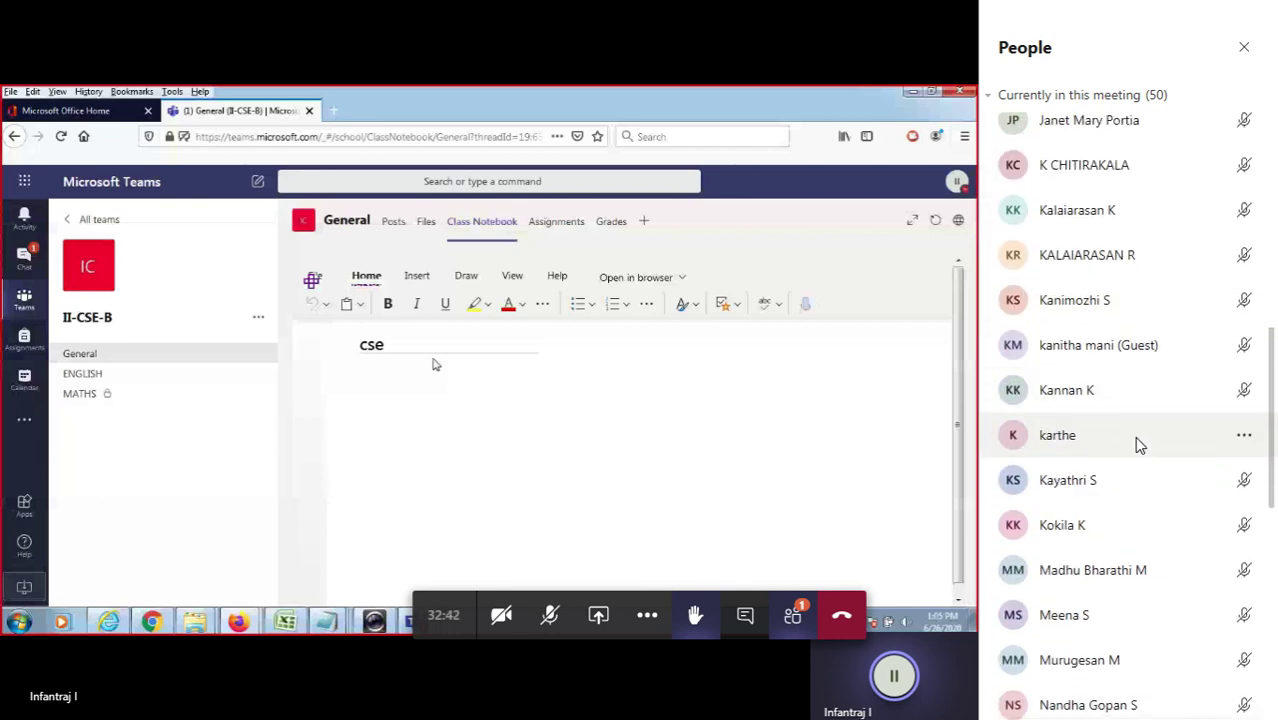
{"action": "scroll", "coordinate": [1133, 452], "scroll_direction": "down", "scroll_amount": 4}
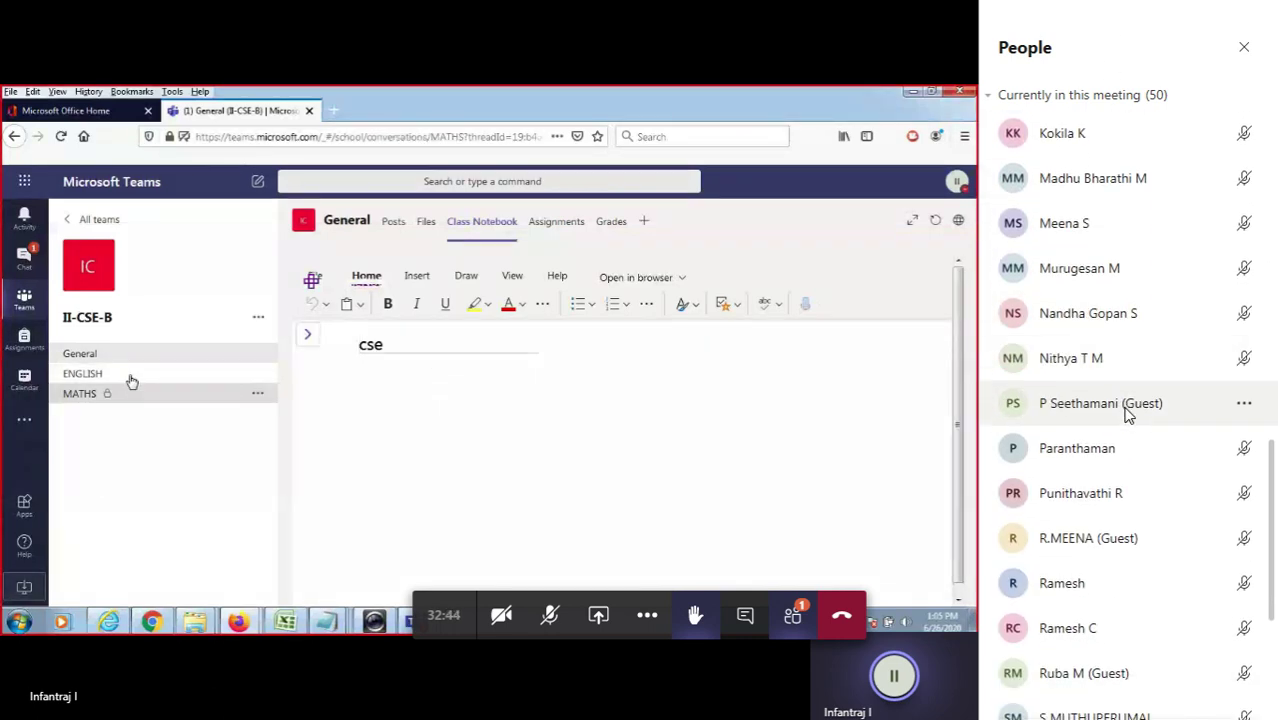
{"action": "scroll", "coordinate": [1127, 415], "scroll_direction": "down", "scroll_amount": 3}
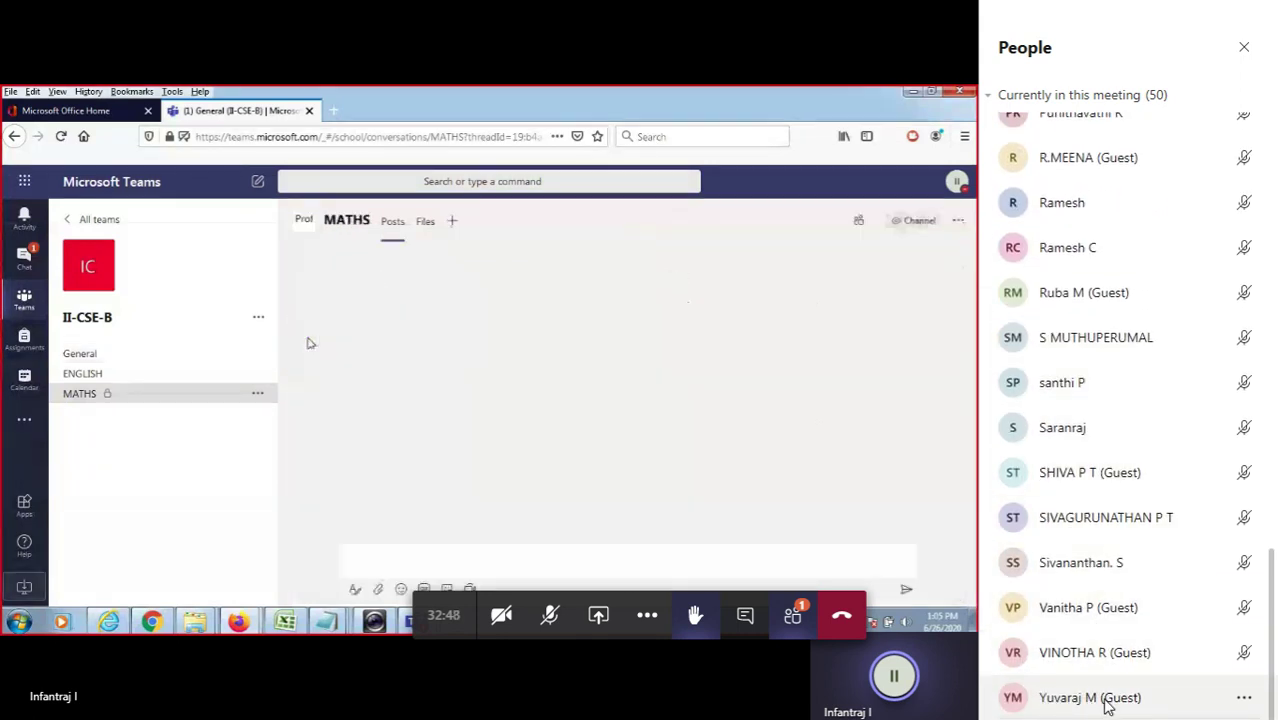
{"action": "scroll", "coordinate": [1095, 570], "scroll_direction": "up", "scroll_amount": 4}
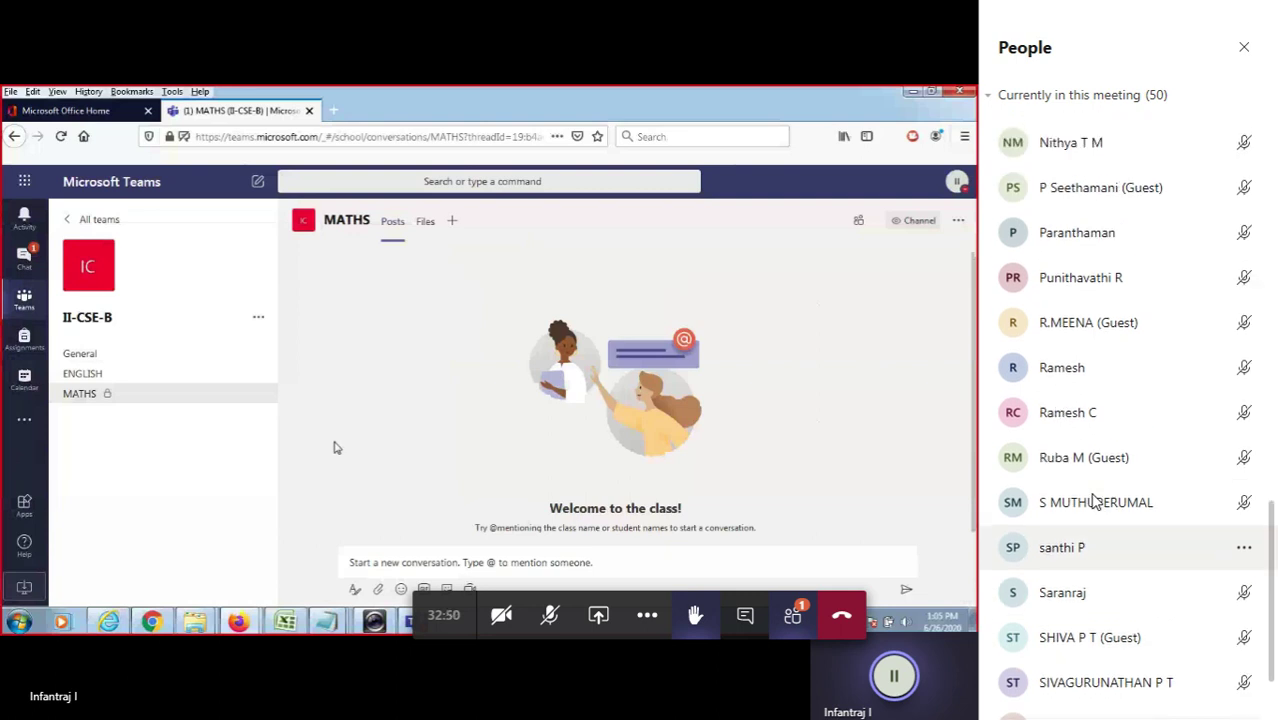
{"action": "scroll", "coordinate": [1095, 480], "scroll_direction": "up", "scroll_amount": 5}
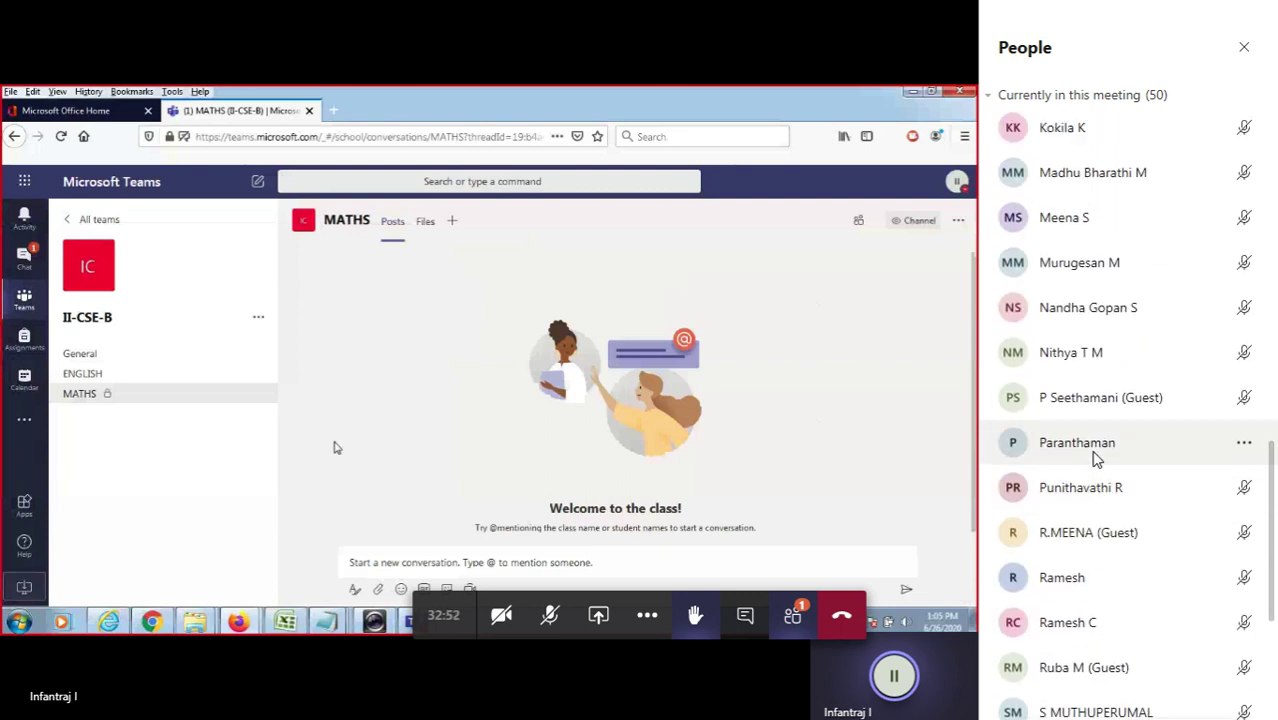
{"action": "scroll", "coordinate": [1100, 450], "scroll_direction": "up", "scroll_amount": 3}
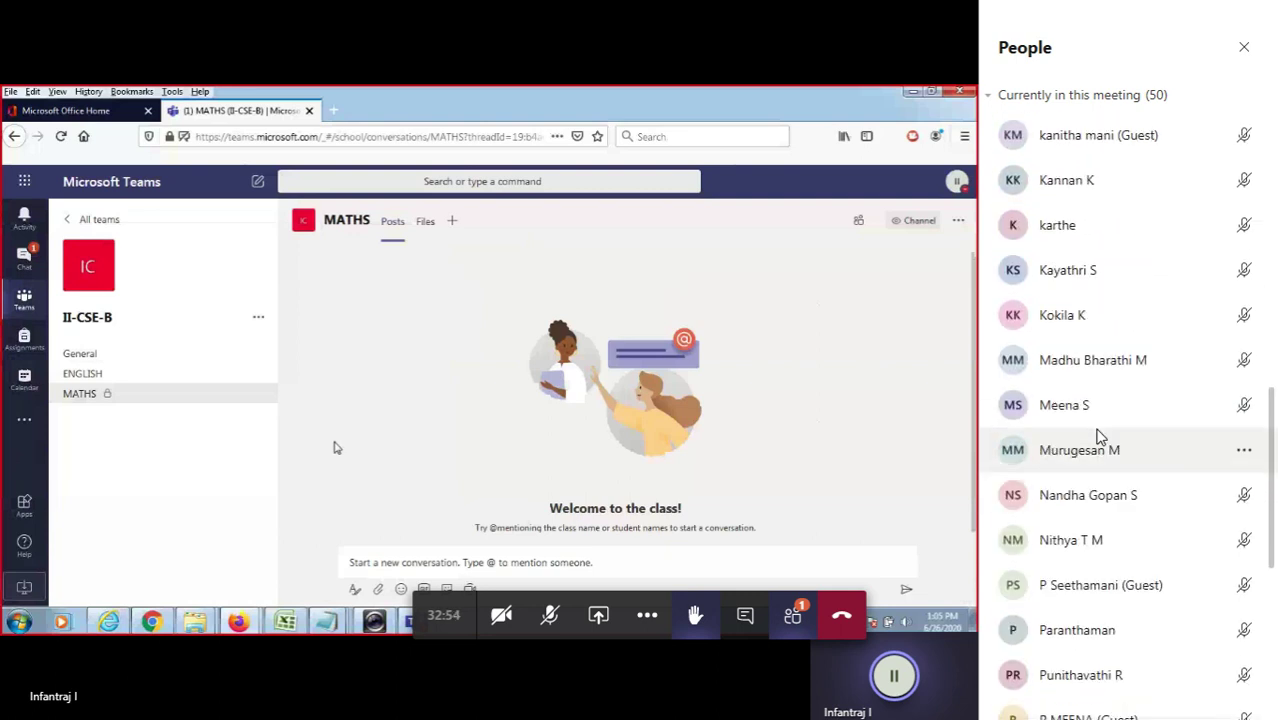
{"action": "scroll", "coordinate": [1100, 430], "scroll_direction": "up", "scroll_amount": 2}
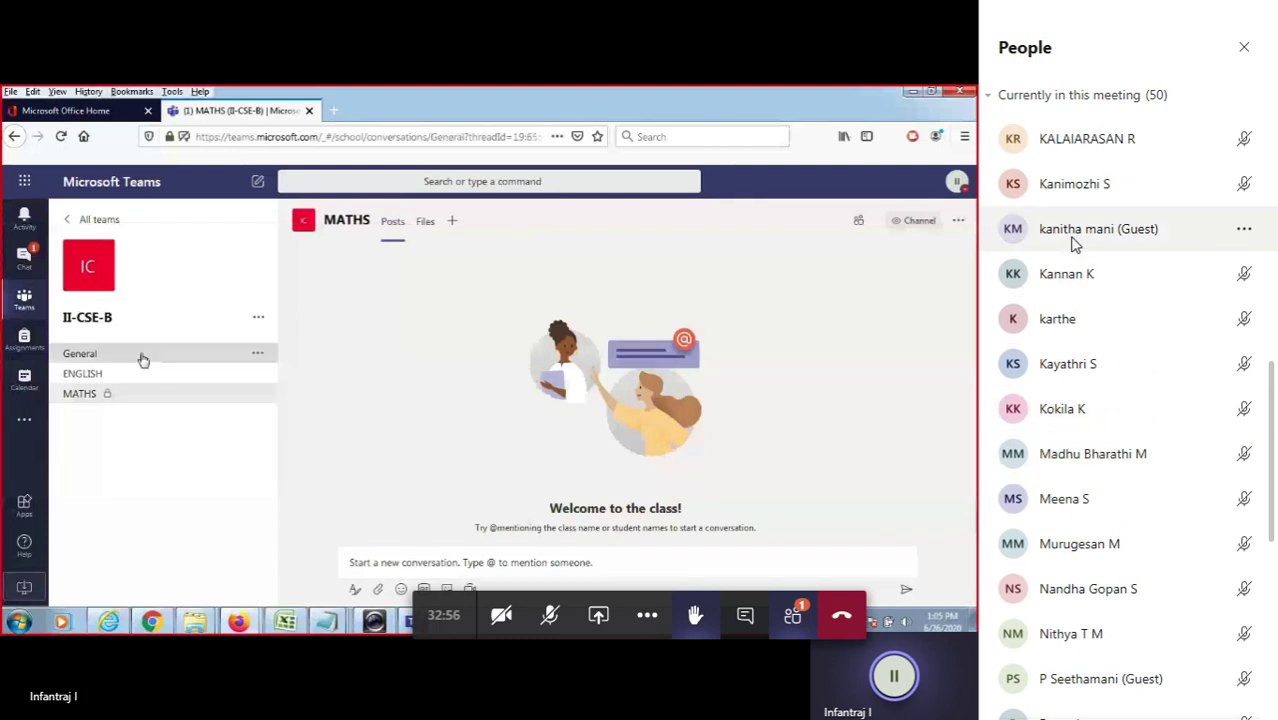
{"action": "scroll", "coordinate": [1075, 245], "scroll_direction": "up", "scroll_amount": 5}
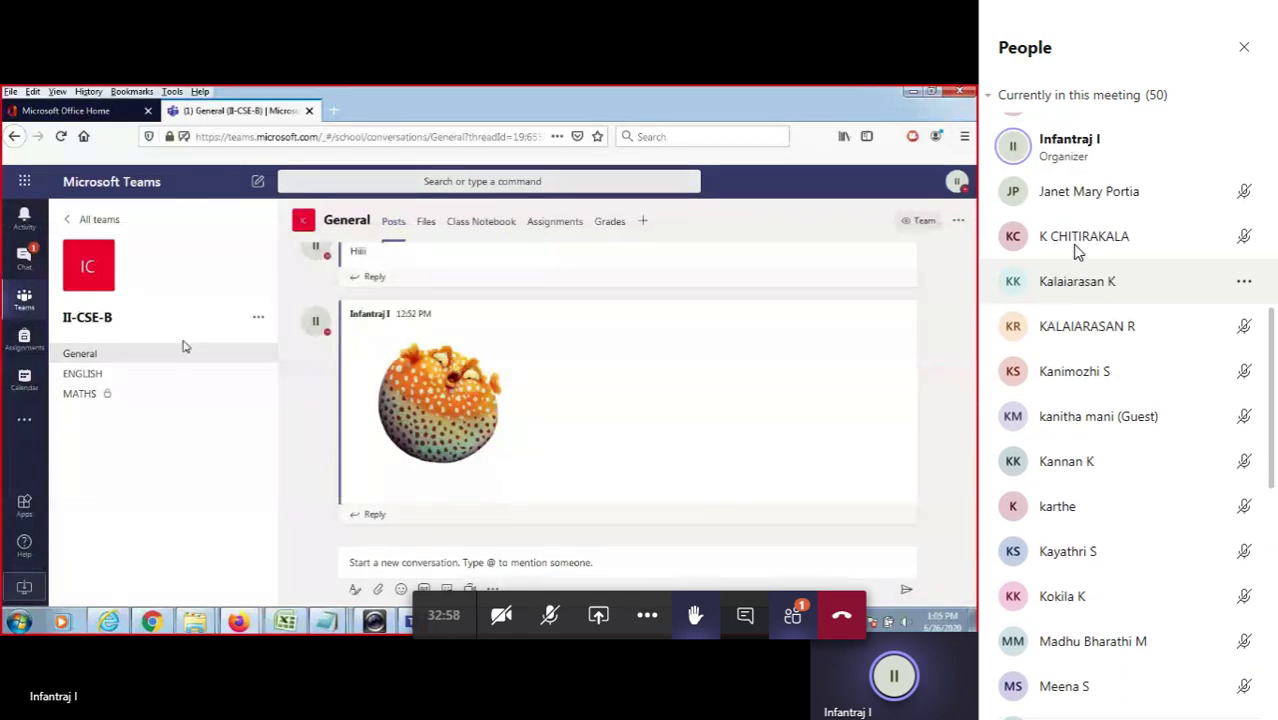
{"action": "scroll", "coordinate": [1075, 250], "scroll_direction": "up", "scroll_amount": 7}
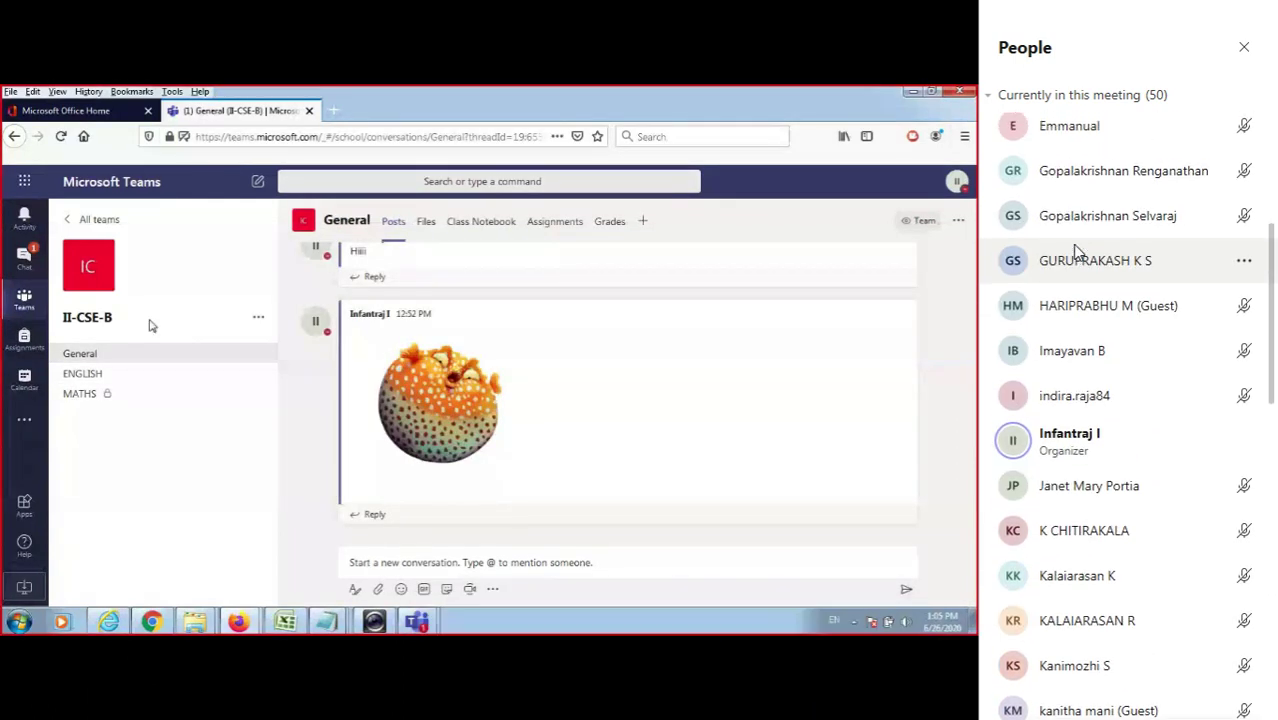
{"action": "scroll", "coordinate": [1077, 252], "scroll_direction": "up", "scroll_amount": 6}
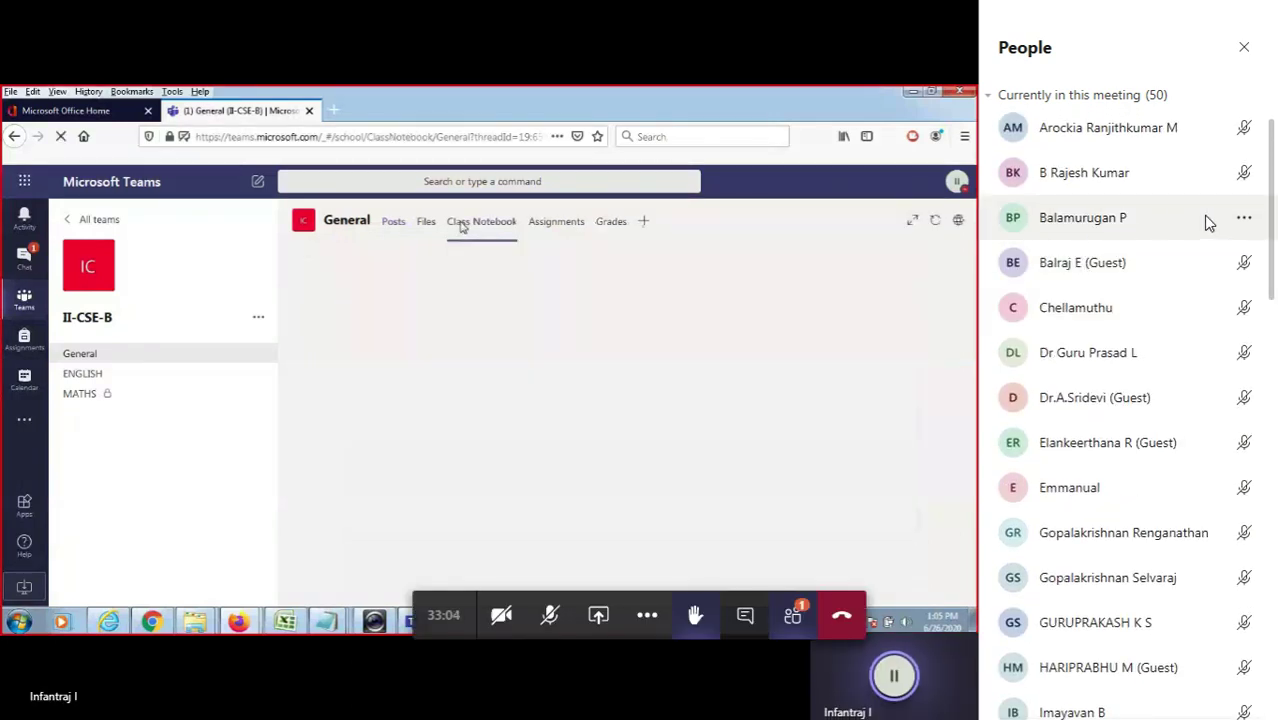
Check a participant's options, then open and close the meeting chat panel.
{"action": "left_click", "coordinate": [1243, 220]}
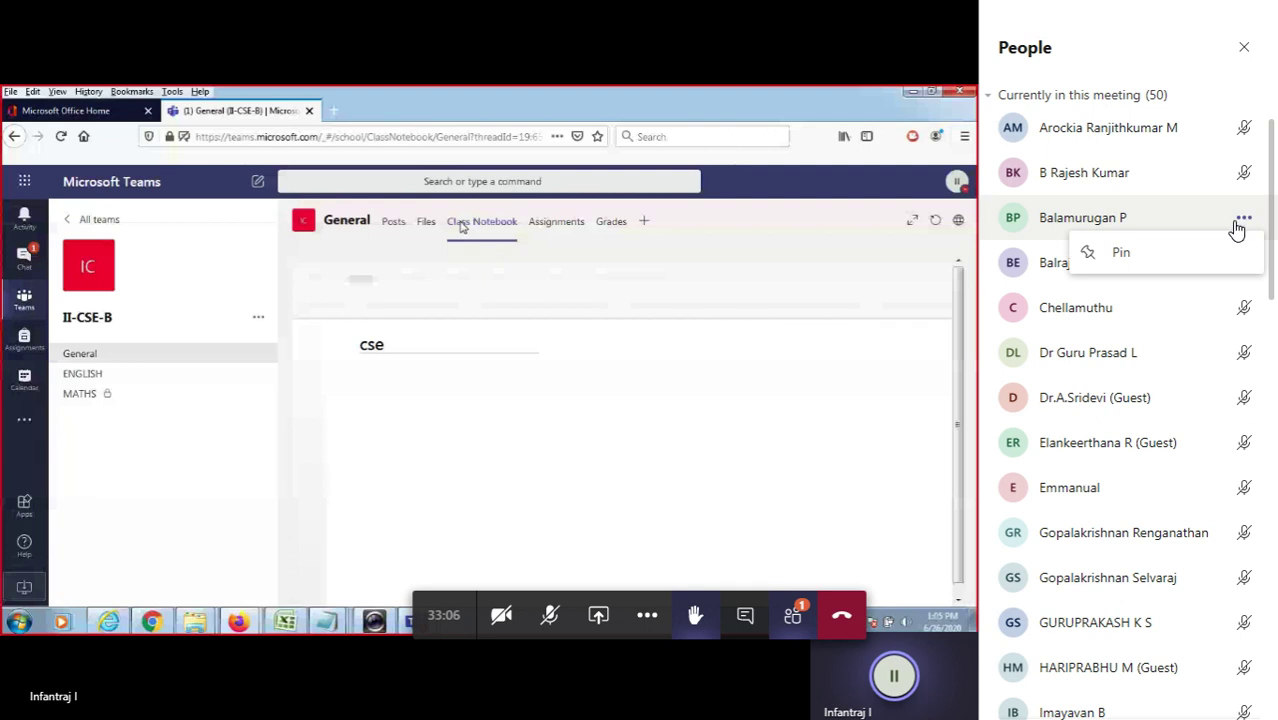
{"action": "left_click", "coordinate": [1147, 228]}
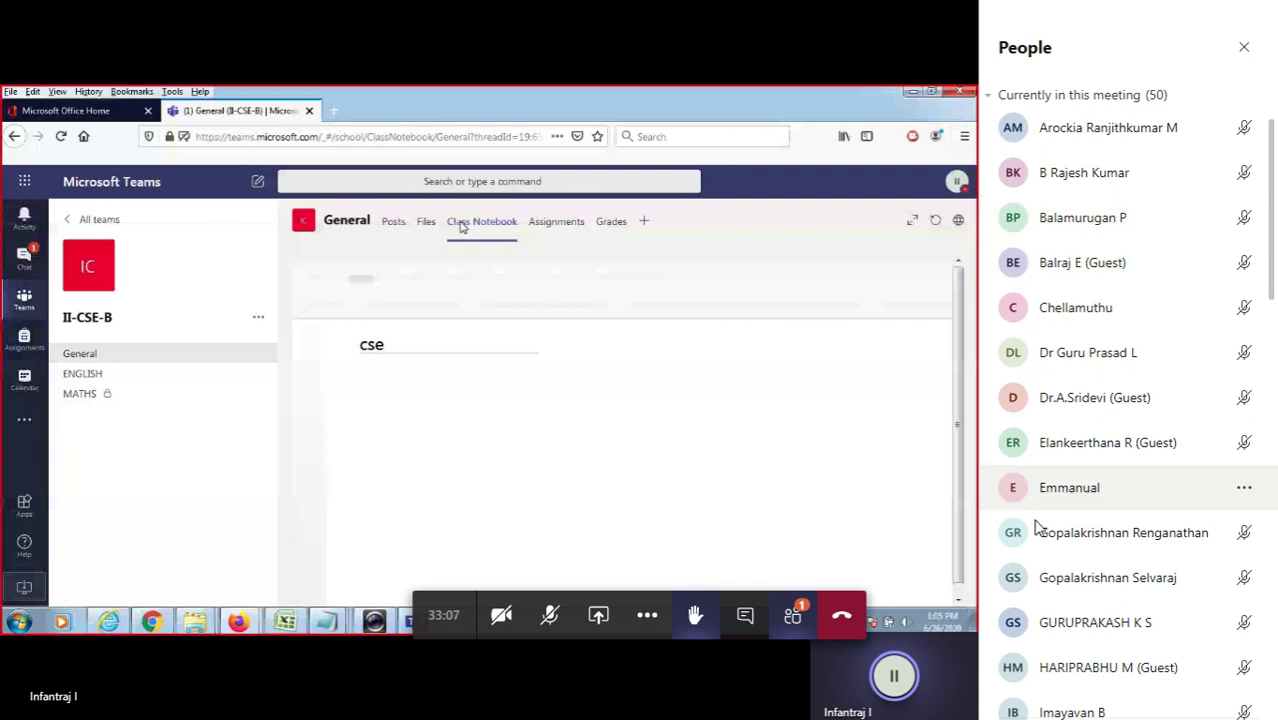
{"action": "left_click", "coordinate": [745, 620]}
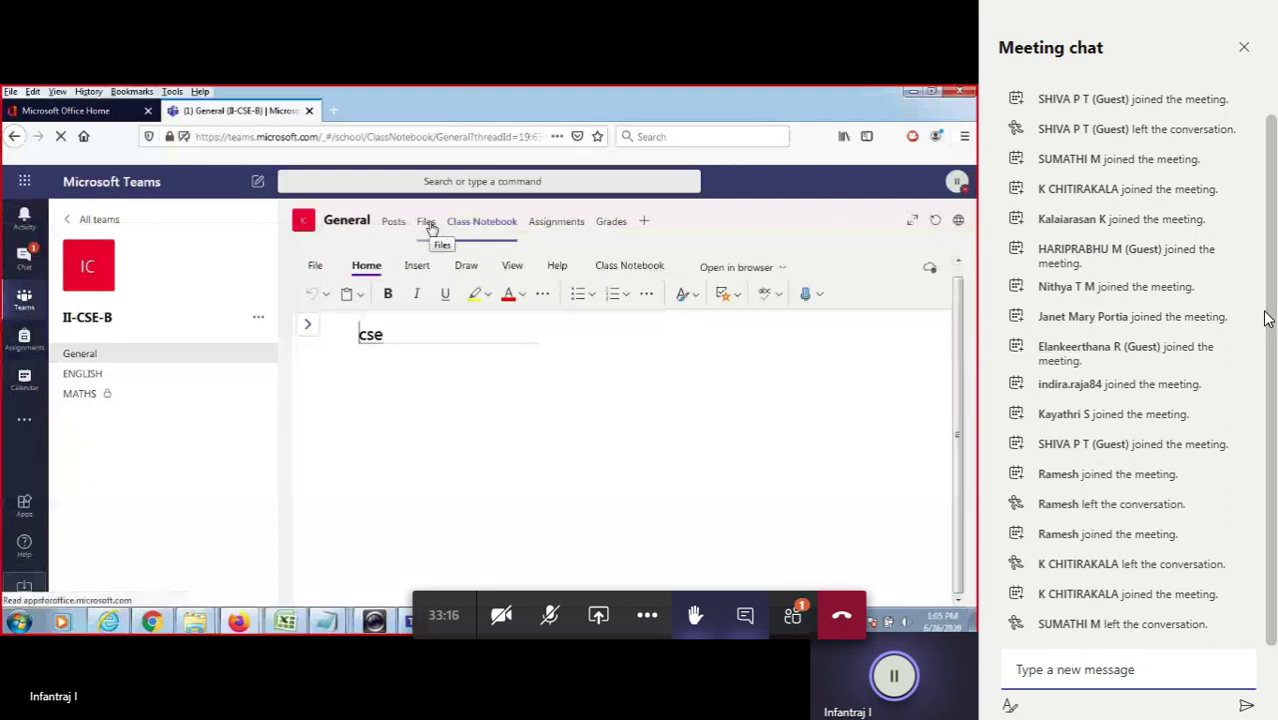
{"action": "scroll", "coordinate": [1265, 318], "scroll_direction": "up", "scroll_amount": 2}
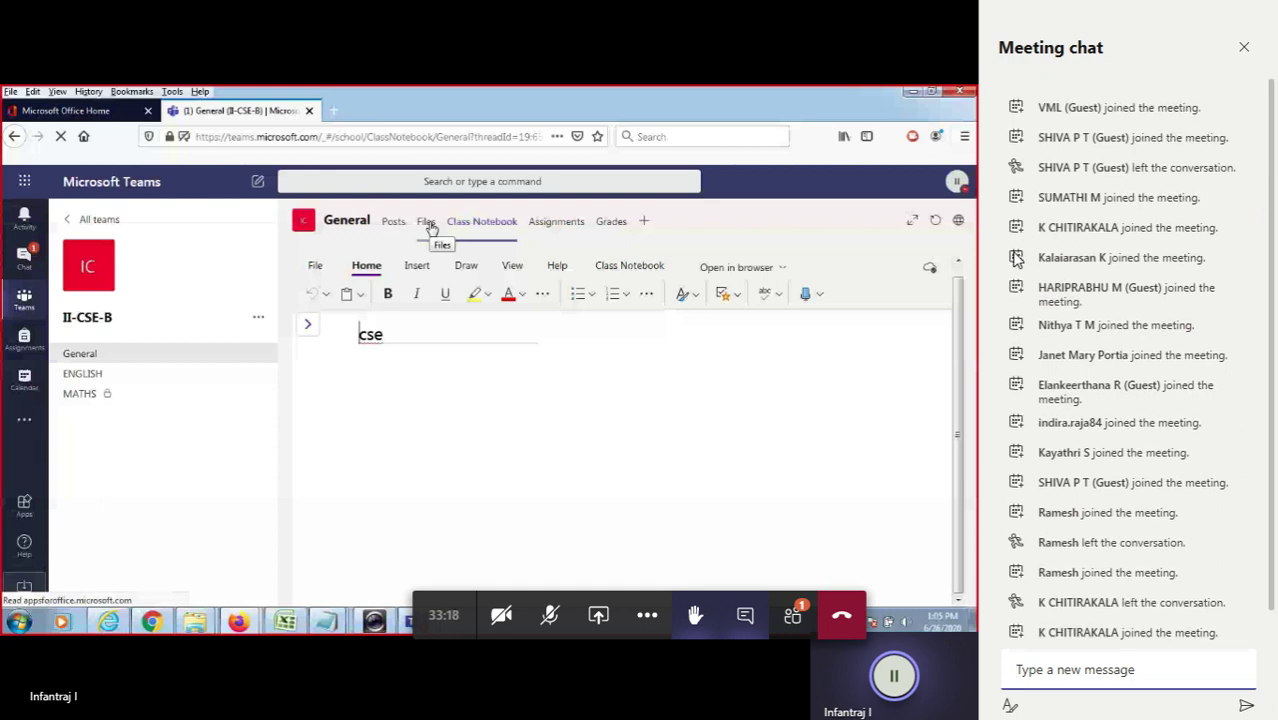
{"action": "scroll", "coordinate": [1090, 400], "scroll_direction": "down", "scroll_amount": 2}
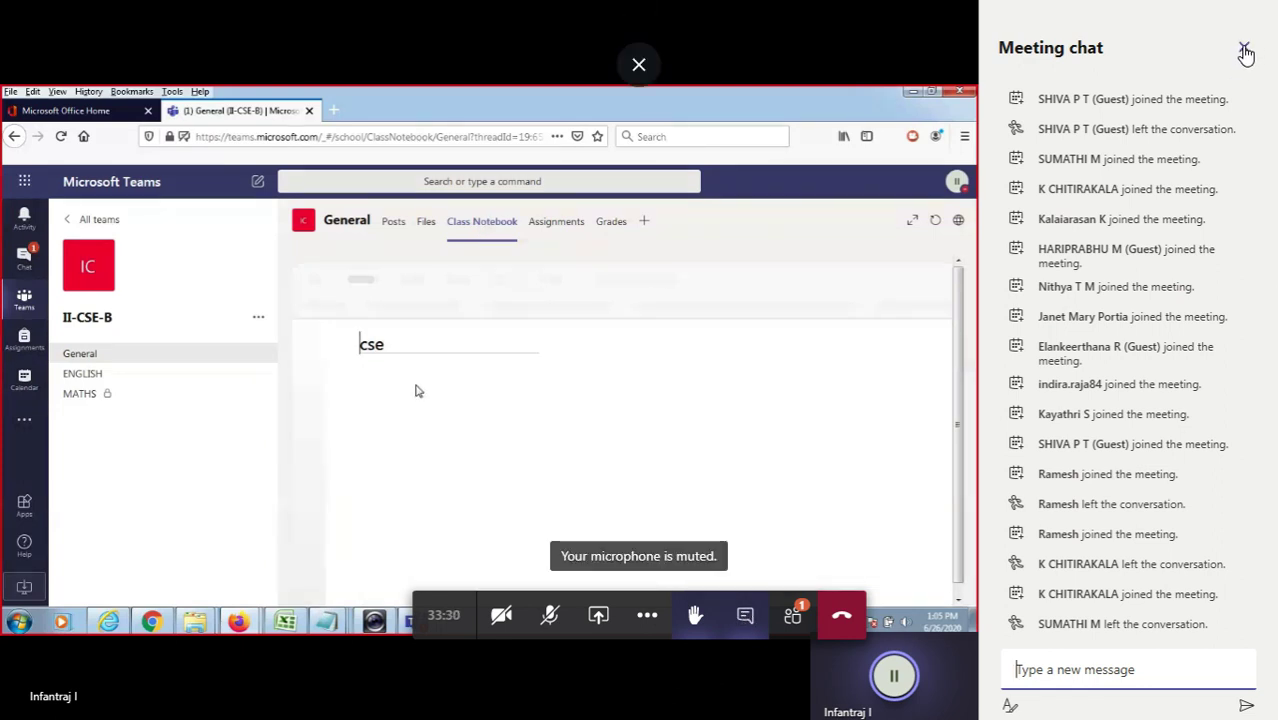
{"action": "left_click", "coordinate": [1245, 52]}
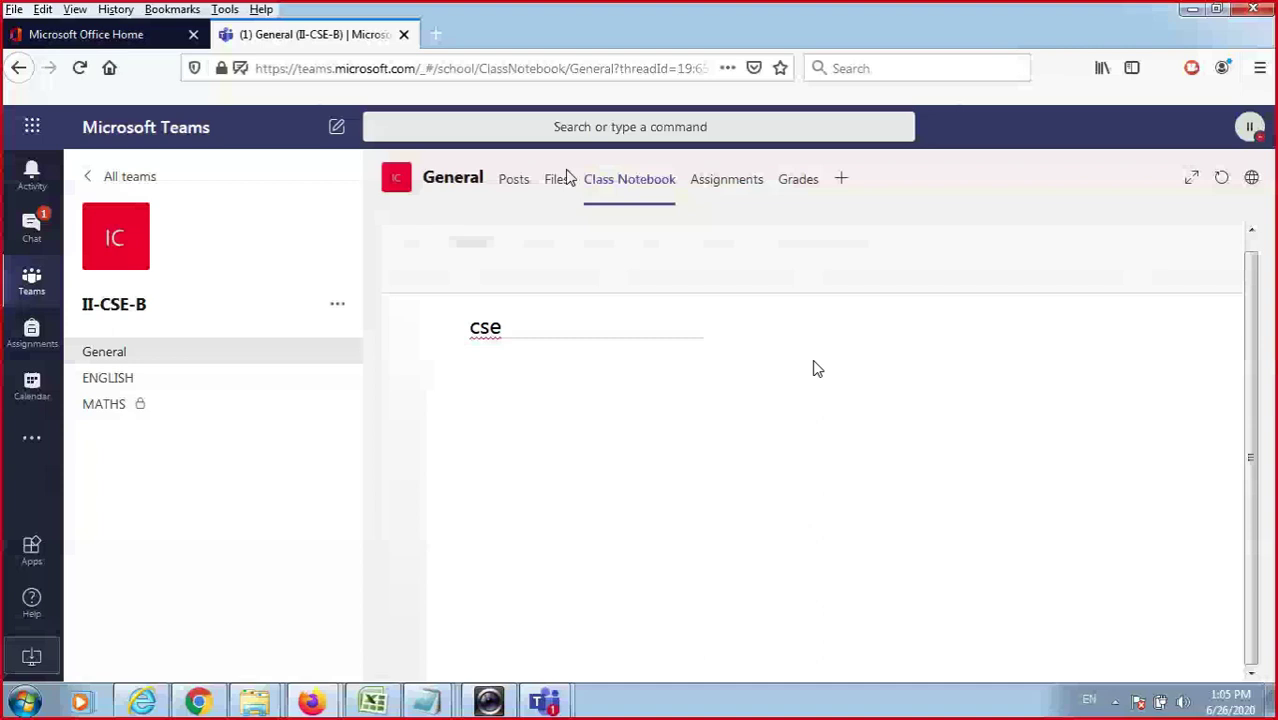
From the General channel's Files tab, switch to the Chrome window running Teams.
{"action": "left_click", "coordinate": [562, 180]}
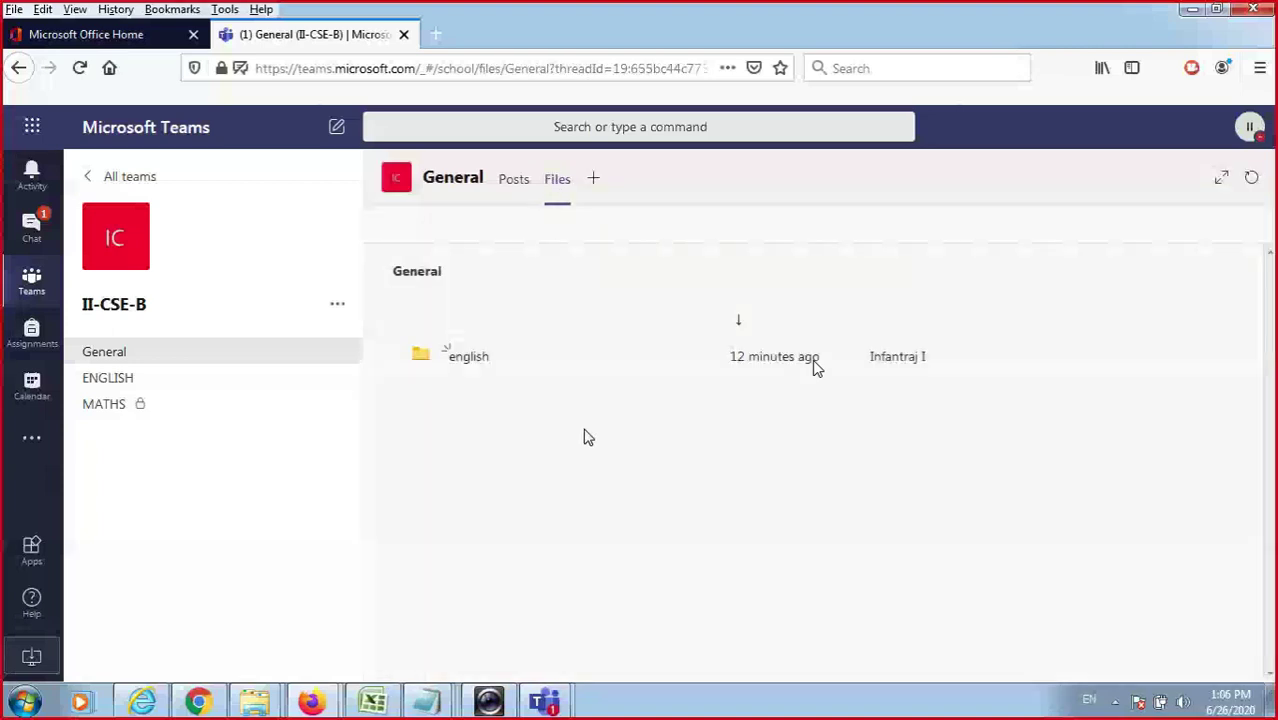
{"action": "left_click", "coordinate": [198, 697]}
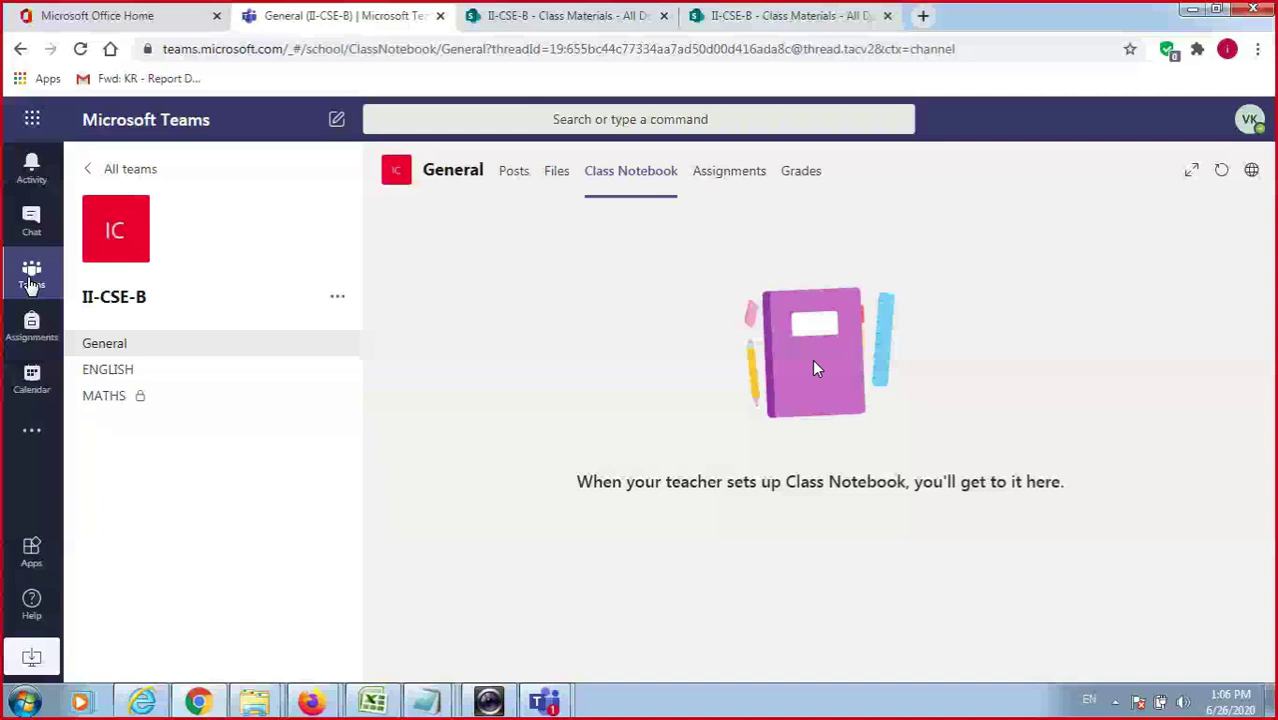
In II-CSE-B's Class Notebook, open the _Collaboration Space cse page and append 'ddddddddddd' to its title.
{"action": "left_click", "coordinate": [31, 277]}
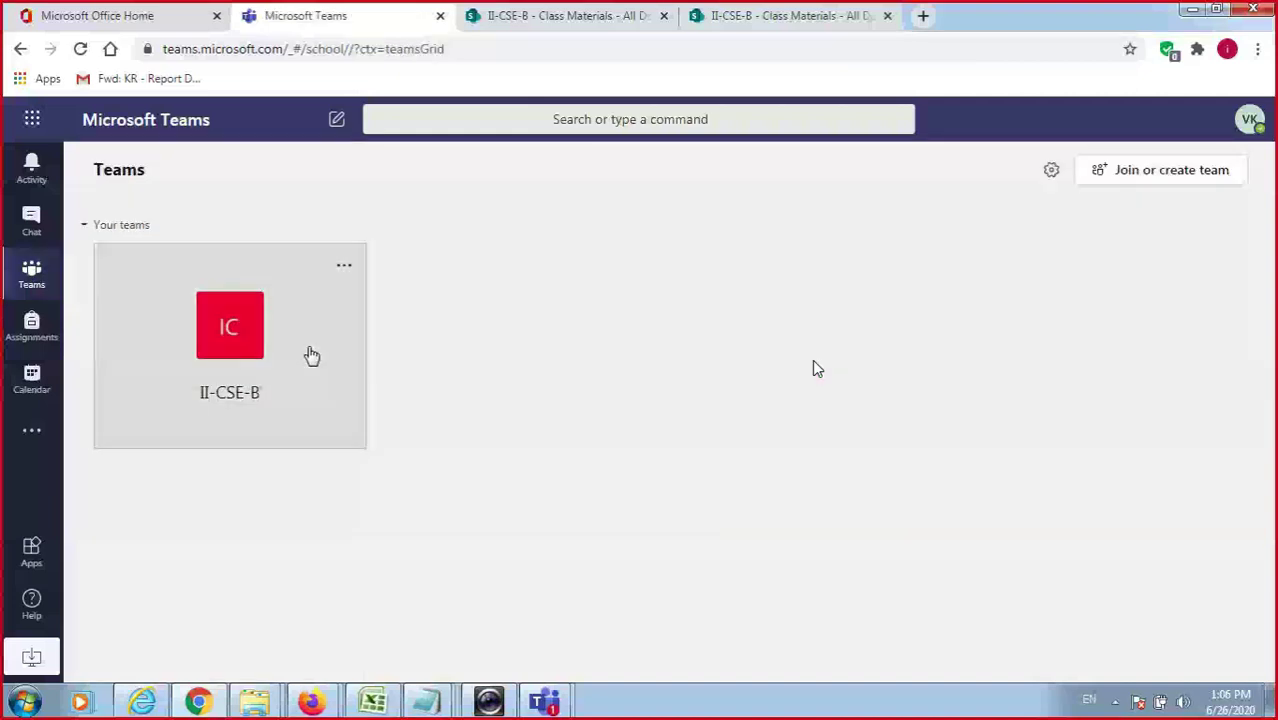
{"action": "left_click", "coordinate": [311, 355]}
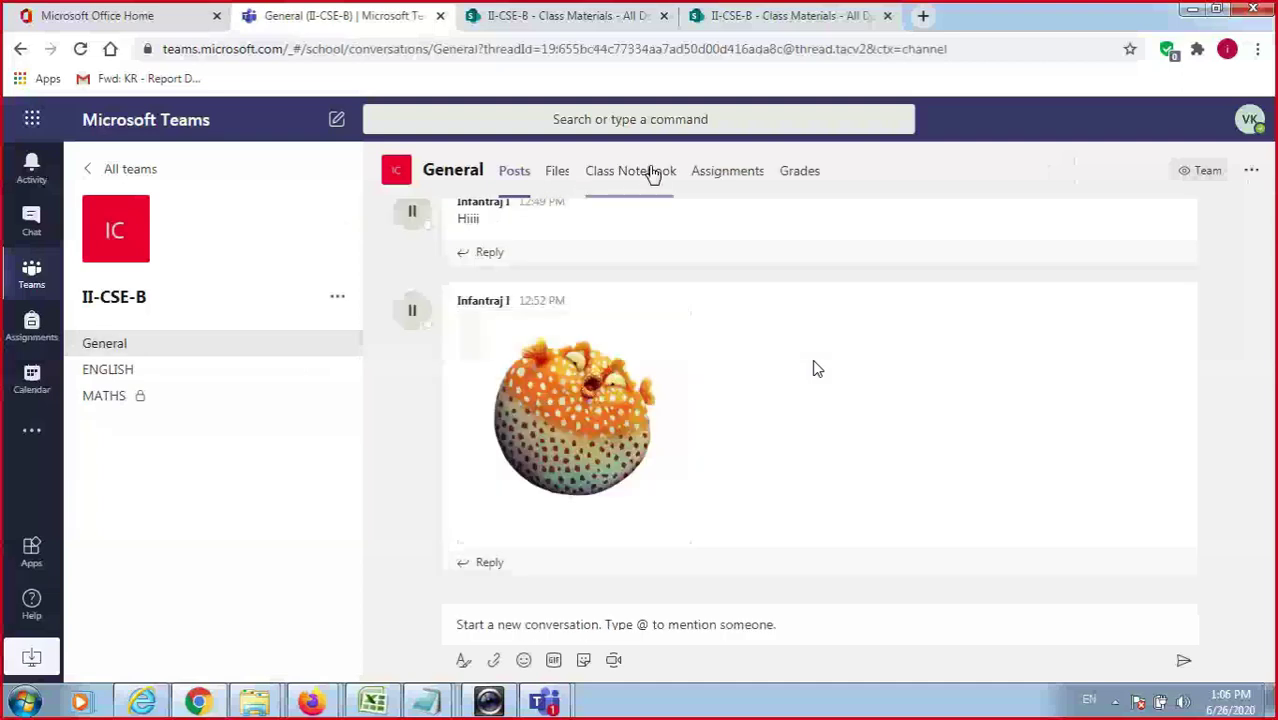
{"action": "left_click", "coordinate": [652, 173]}
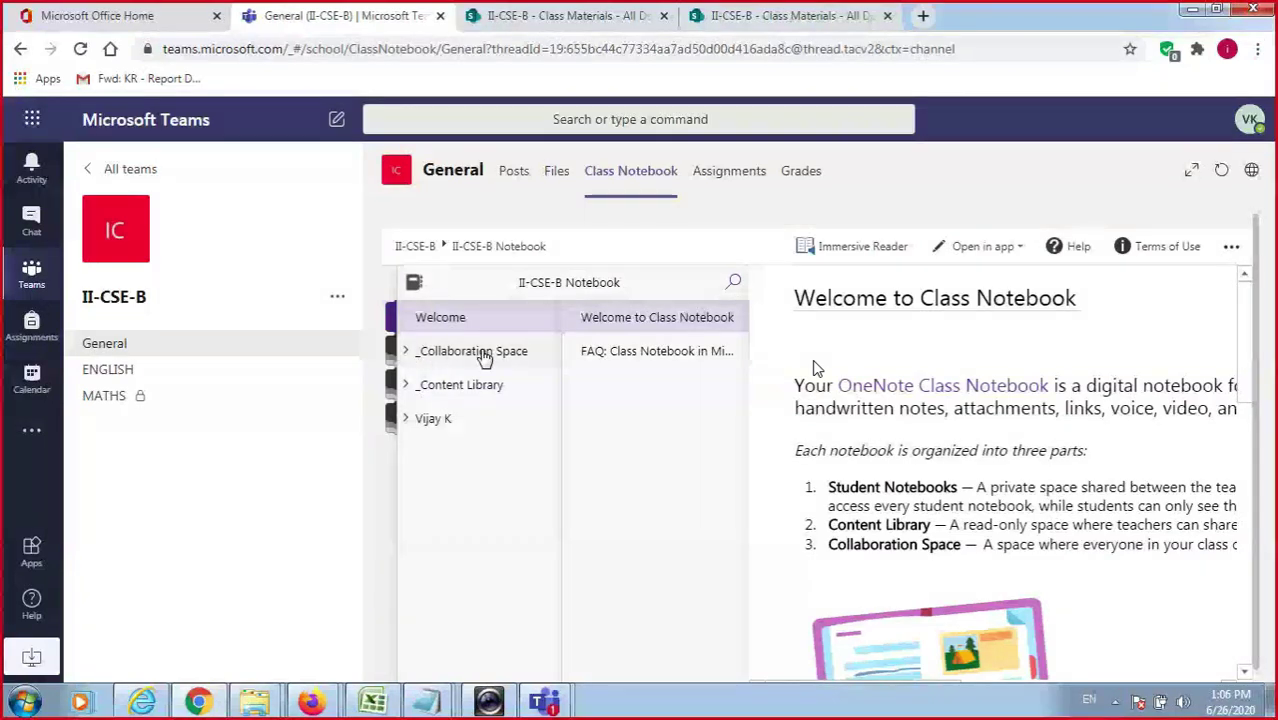
{"action": "left_click", "coordinate": [484, 356]}
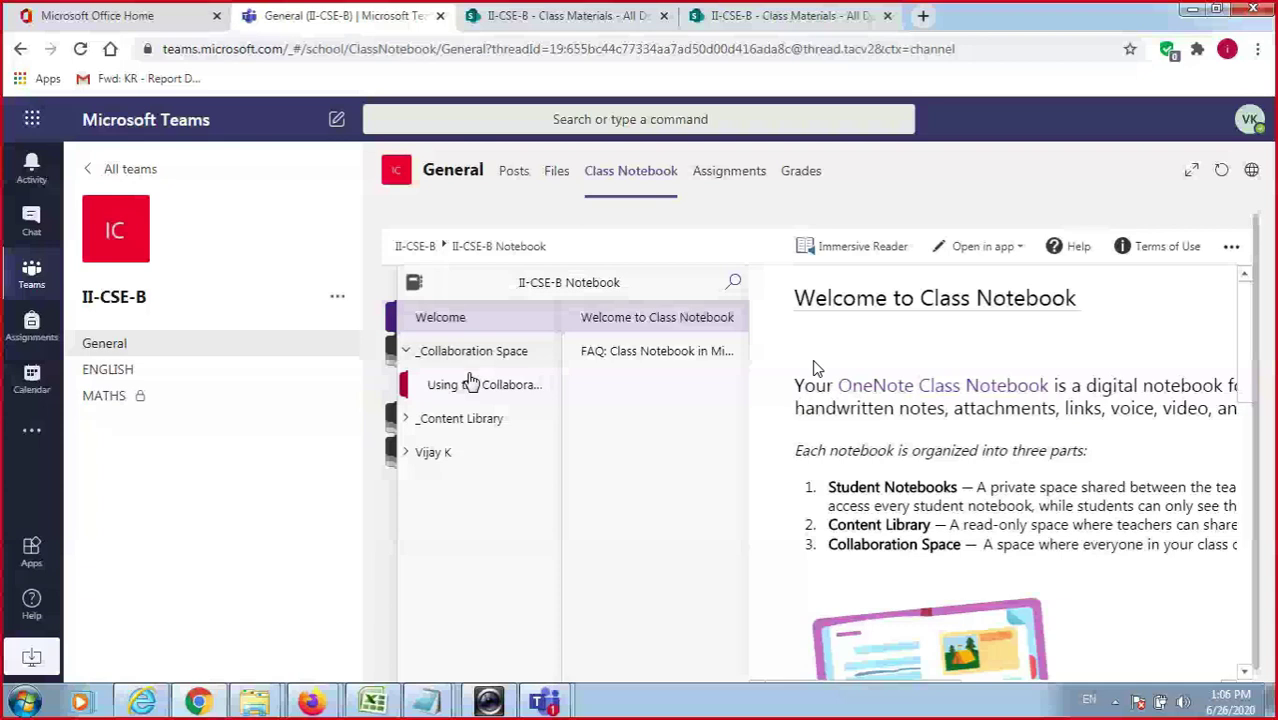
{"action": "left_click", "coordinate": [470, 384]}
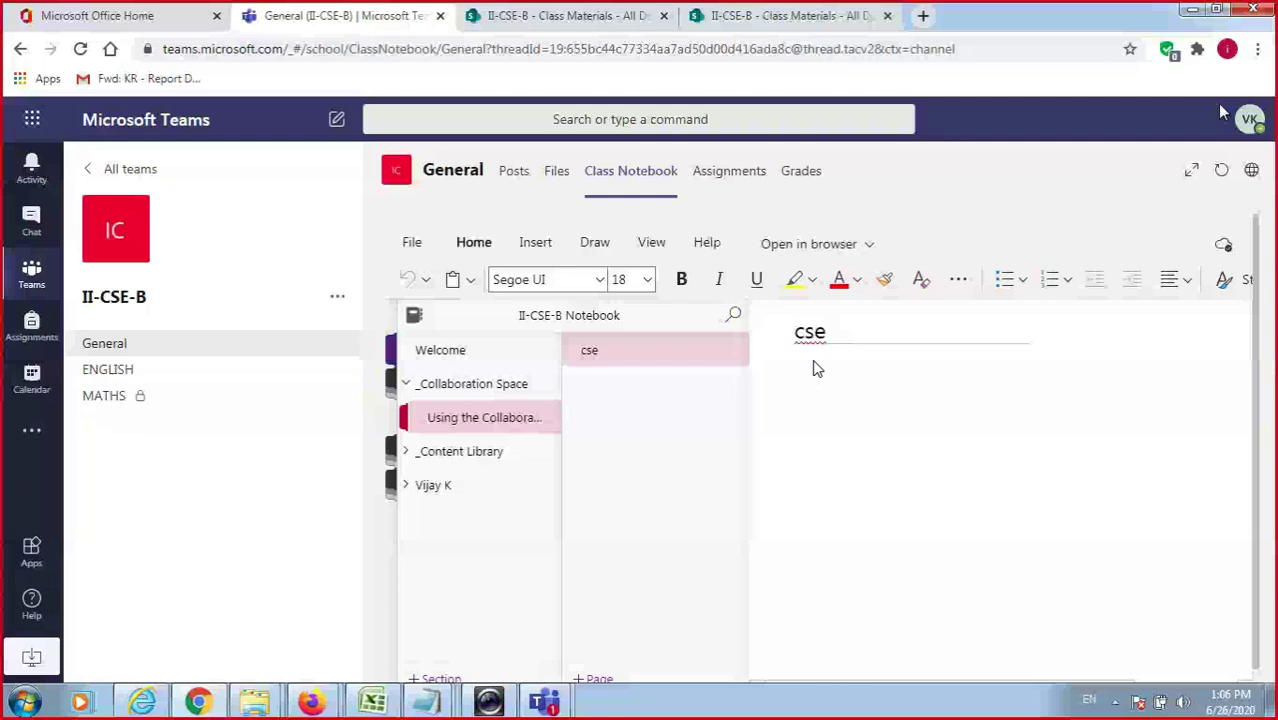
{"action": "type", "text": "ddddd"}
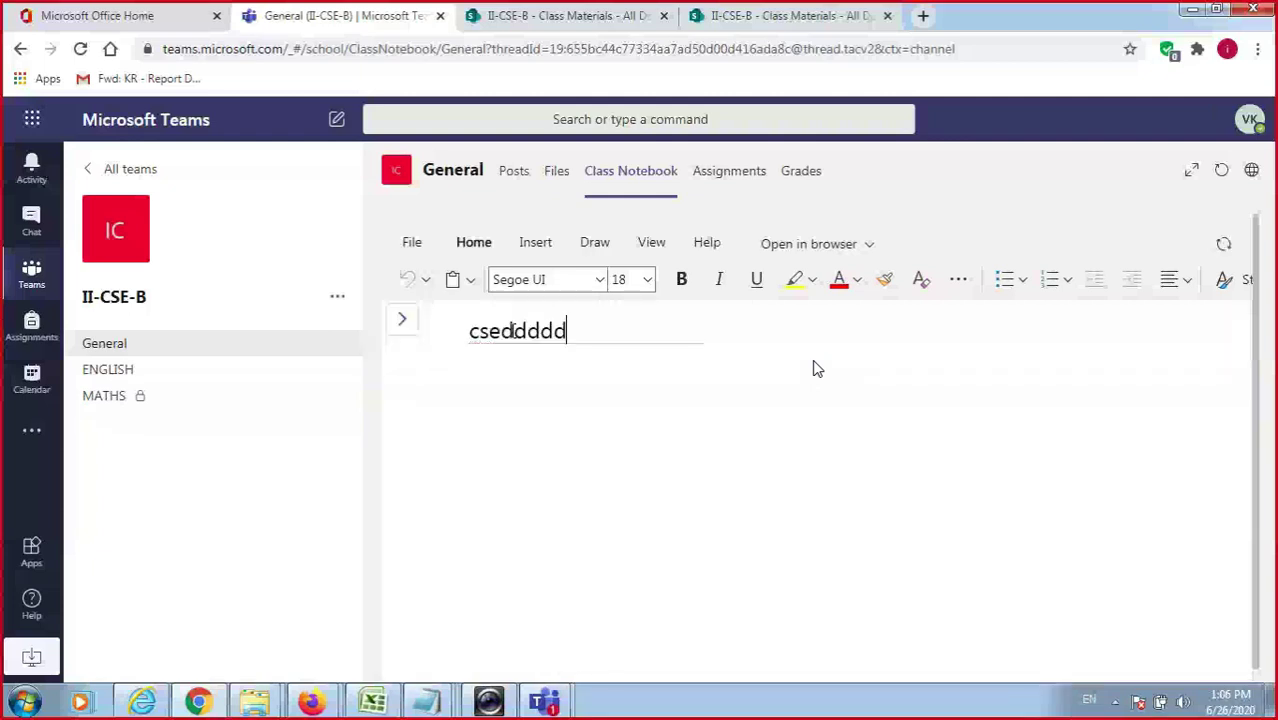
{"action": "type", "text": "dddddd"}
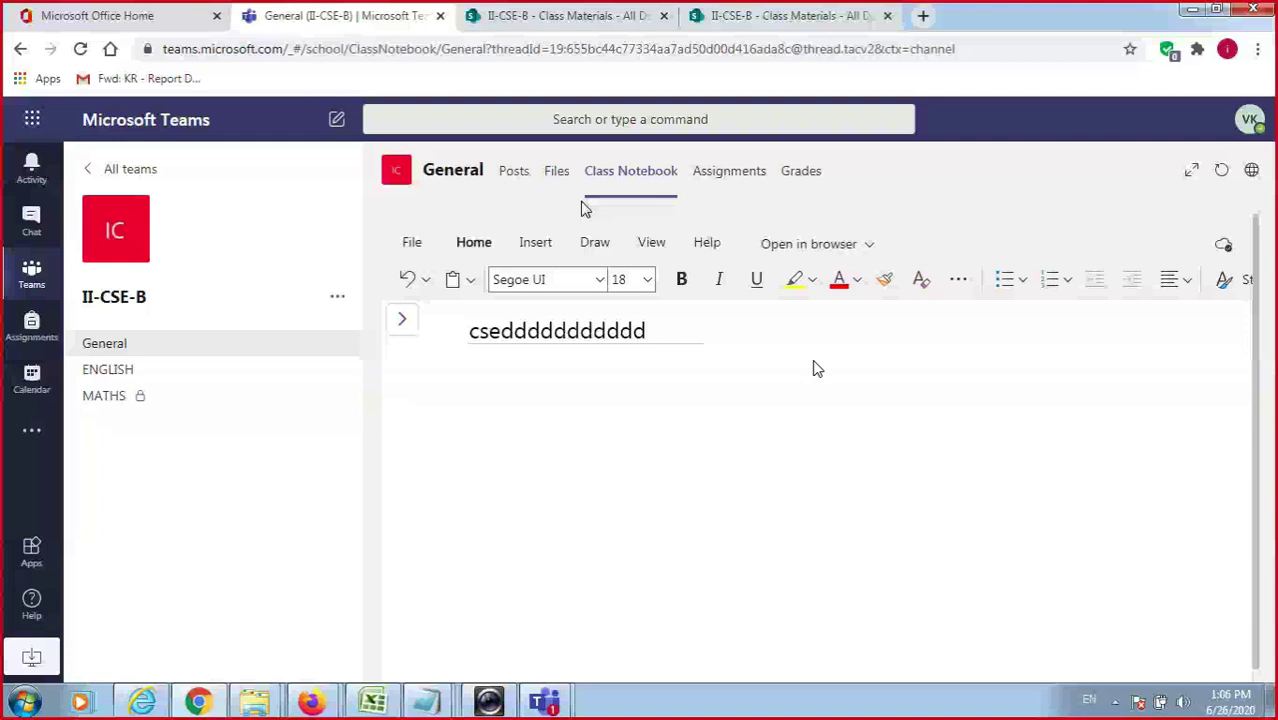
{"action": "mouse_move", "coordinate": [310, 700]}
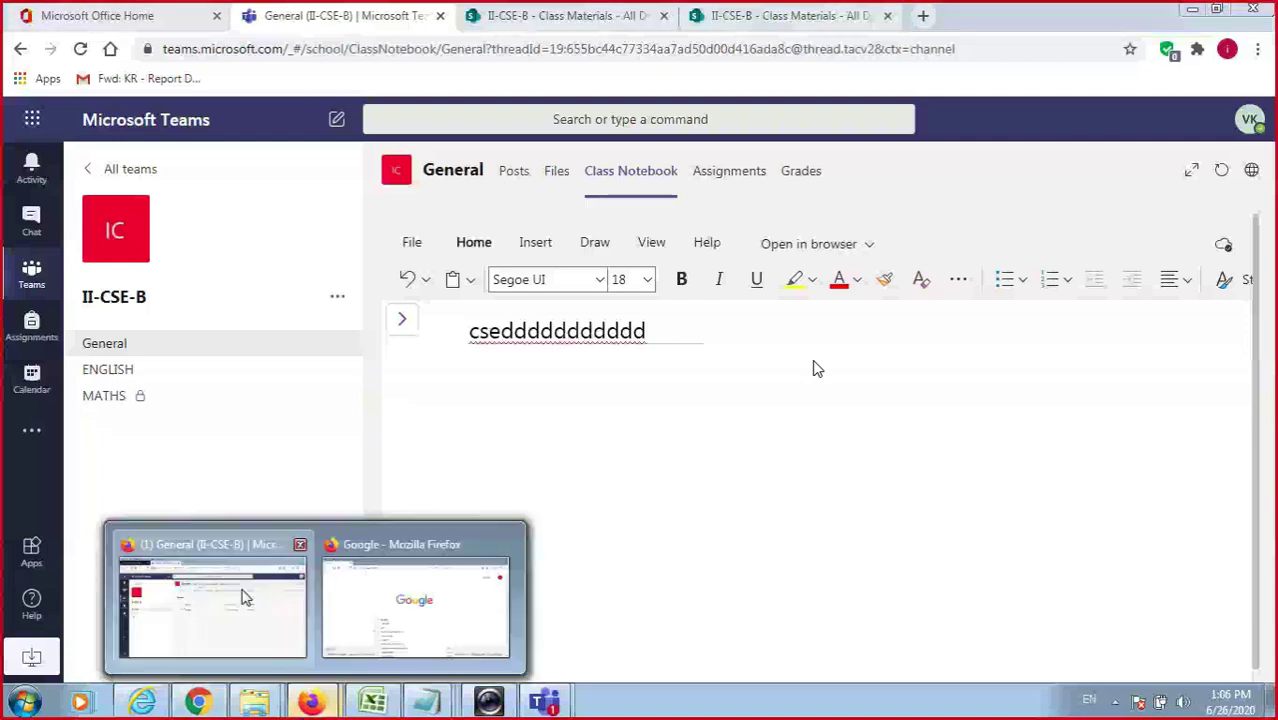
In the Firefox window, view the synced cse page on the Class Notebook tab, then reopen General.
{"action": "left_click", "coordinate": [322, 704]}
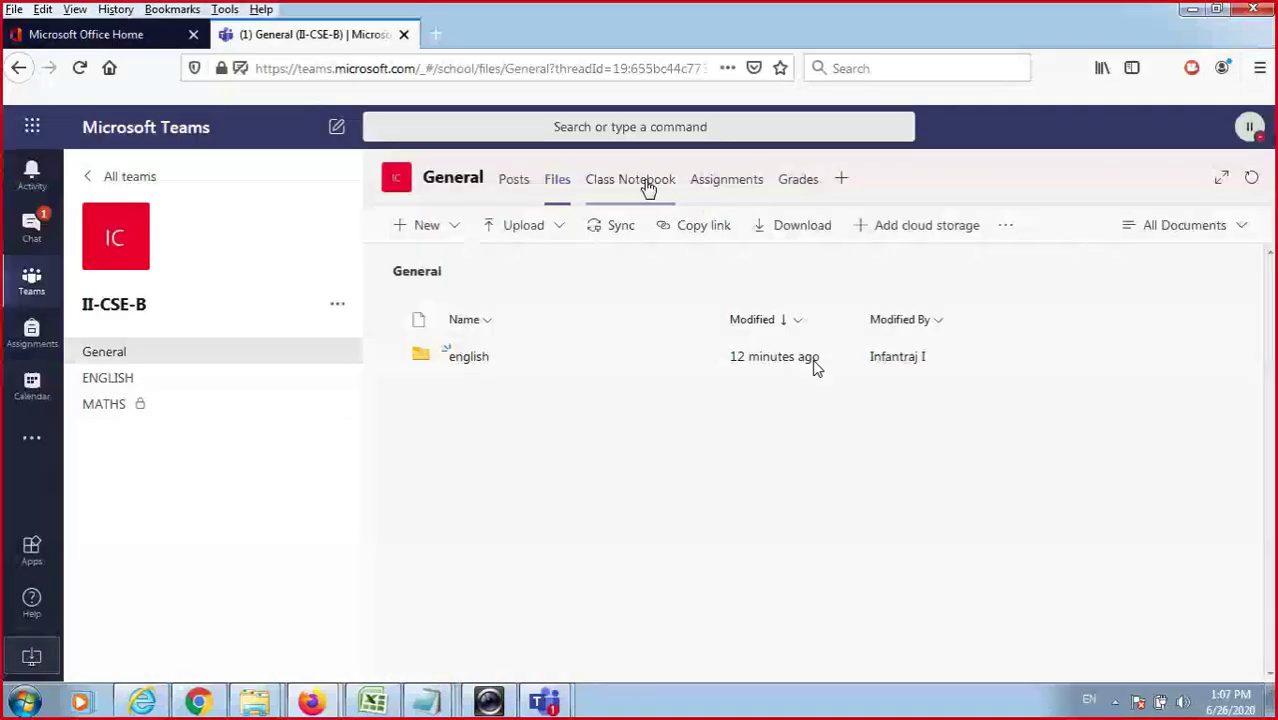
{"action": "left_click", "coordinate": [648, 188]}
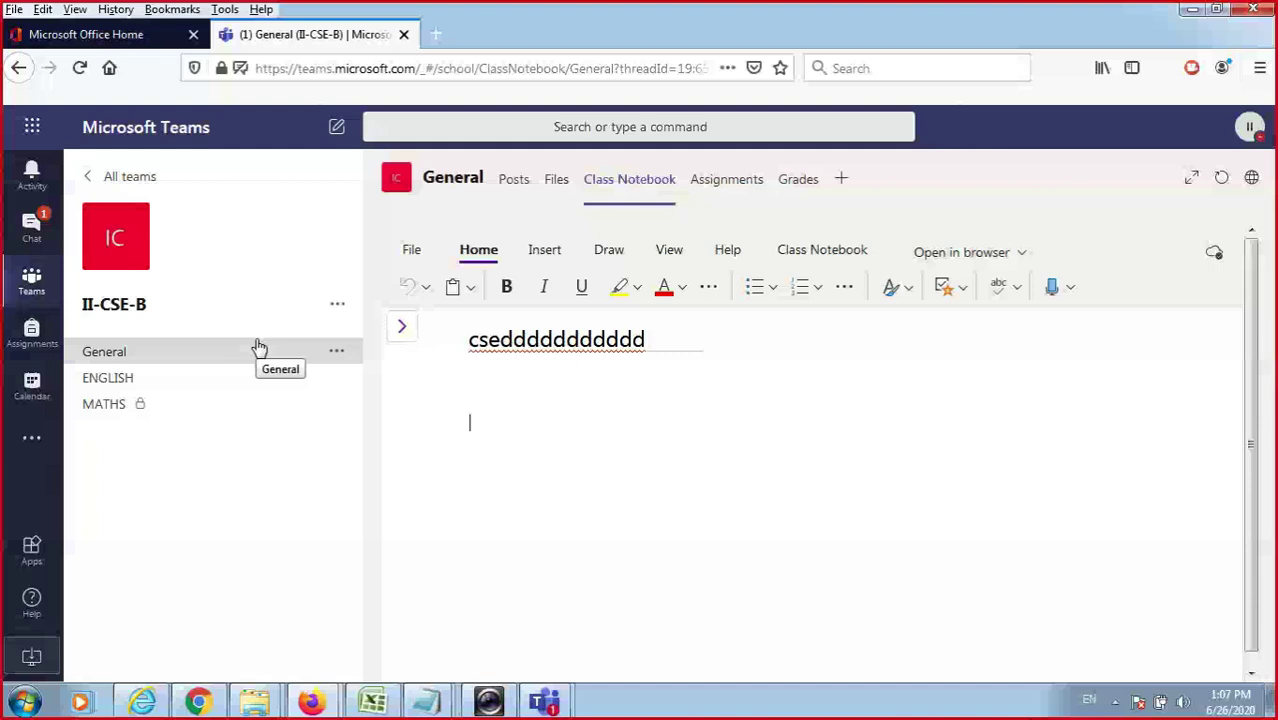
{"action": "left_click", "coordinate": [258, 347]}
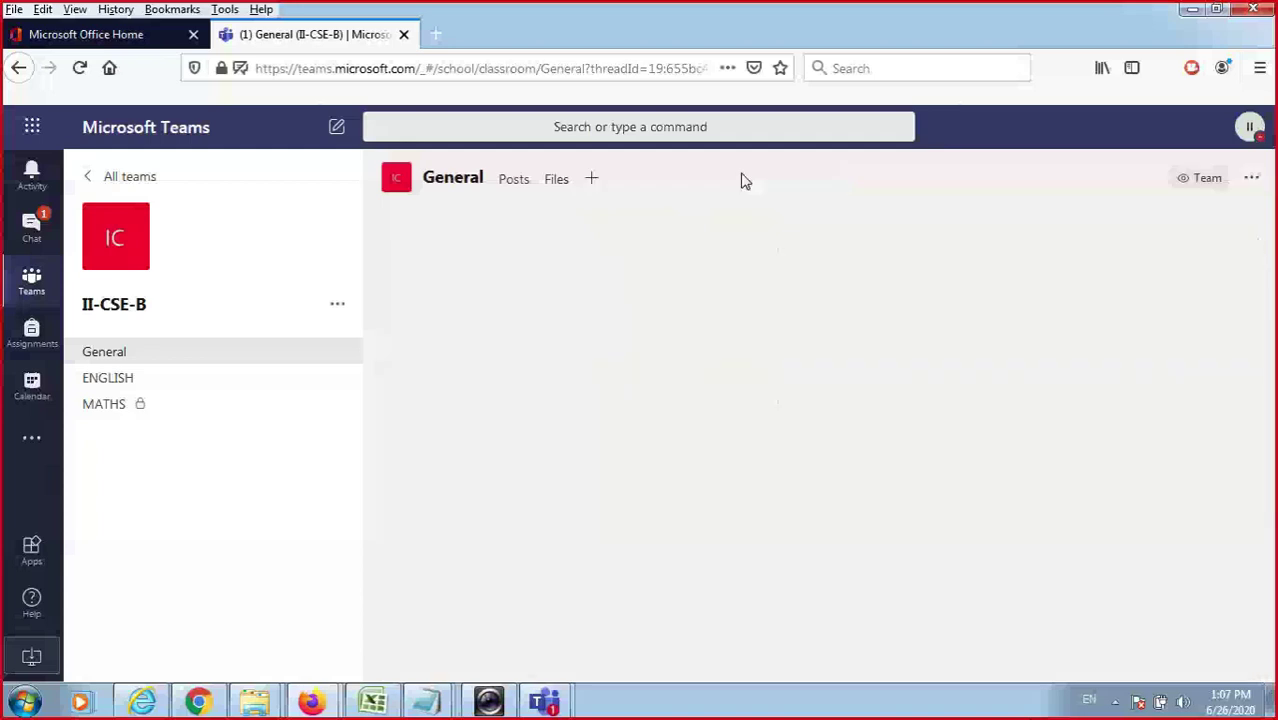
Open the General channel's Assignments tab, skip the welcome page, and choose Create > Assignment.
{"action": "left_click", "coordinate": [743, 181]}
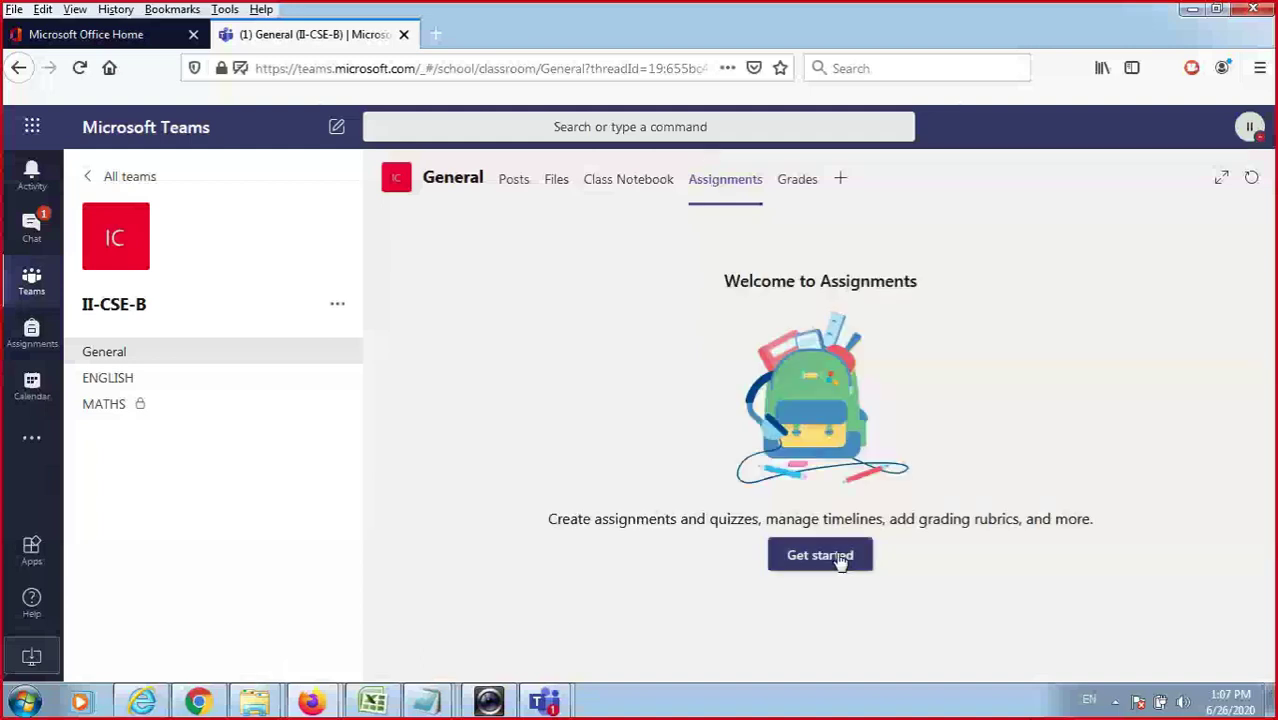
{"action": "left_click", "coordinate": [820, 555]}
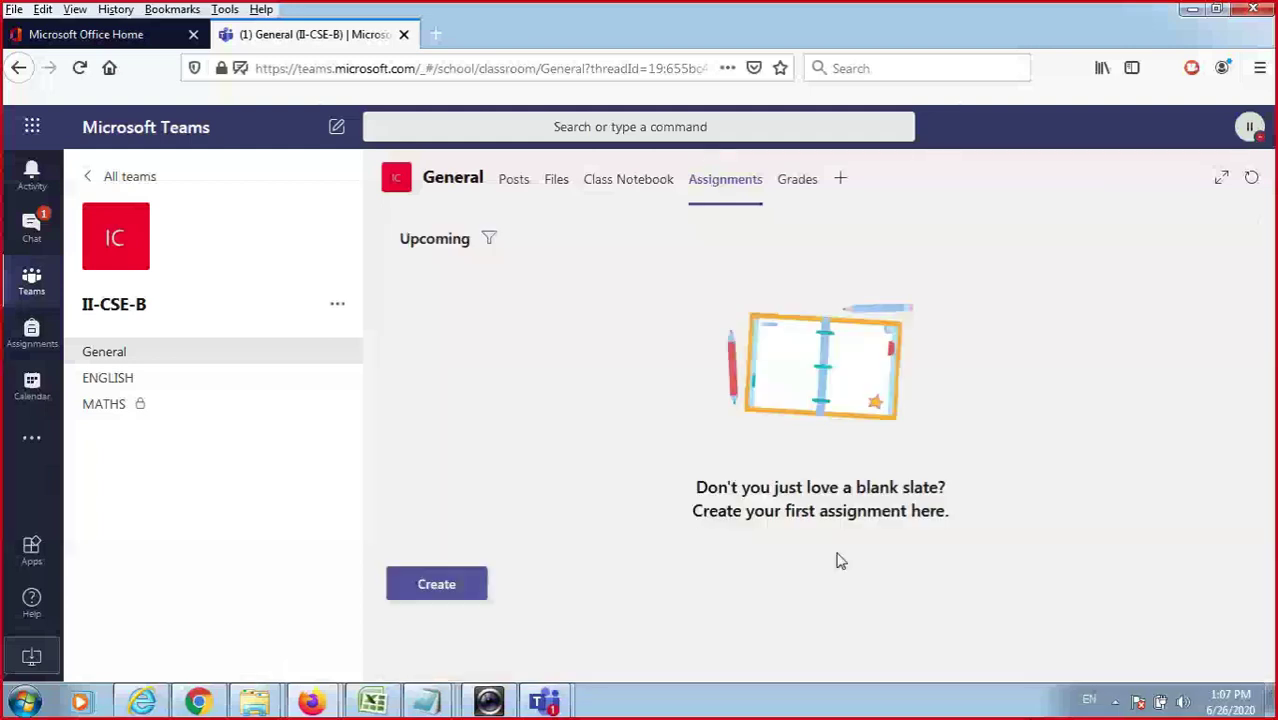
{"action": "left_click", "coordinate": [453, 600]}
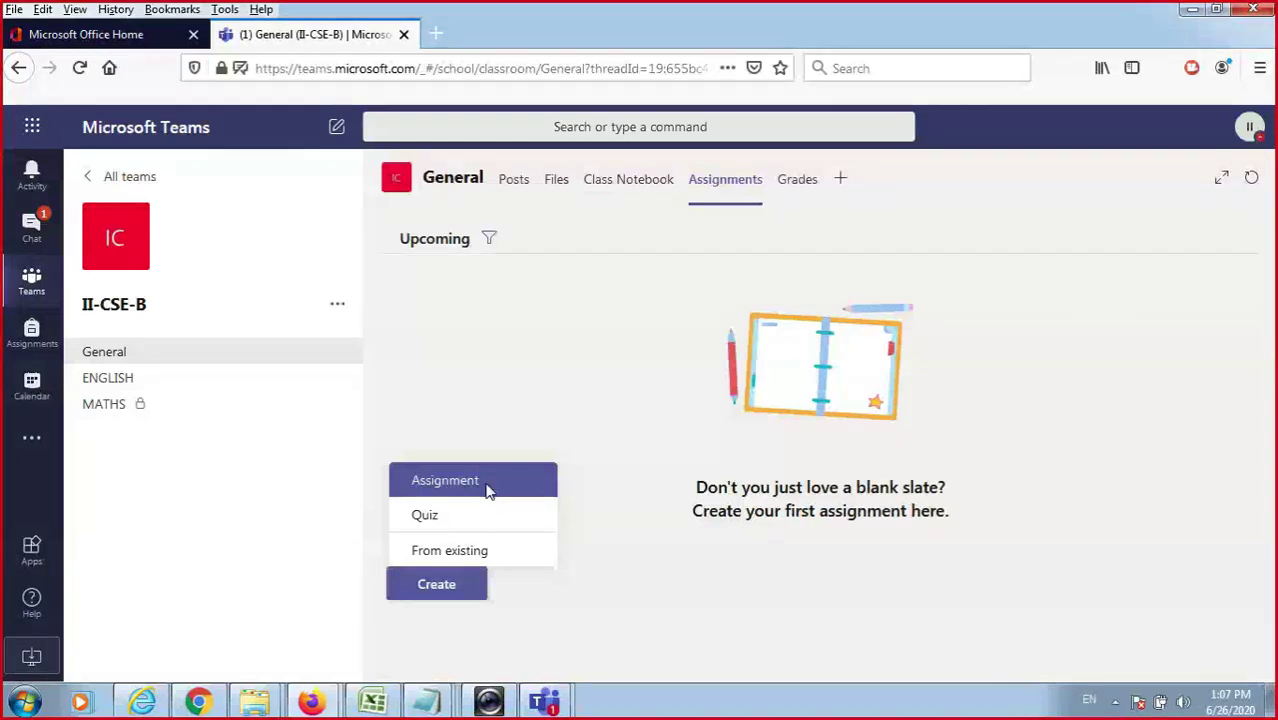
{"action": "left_click", "coordinate": [489, 490]}
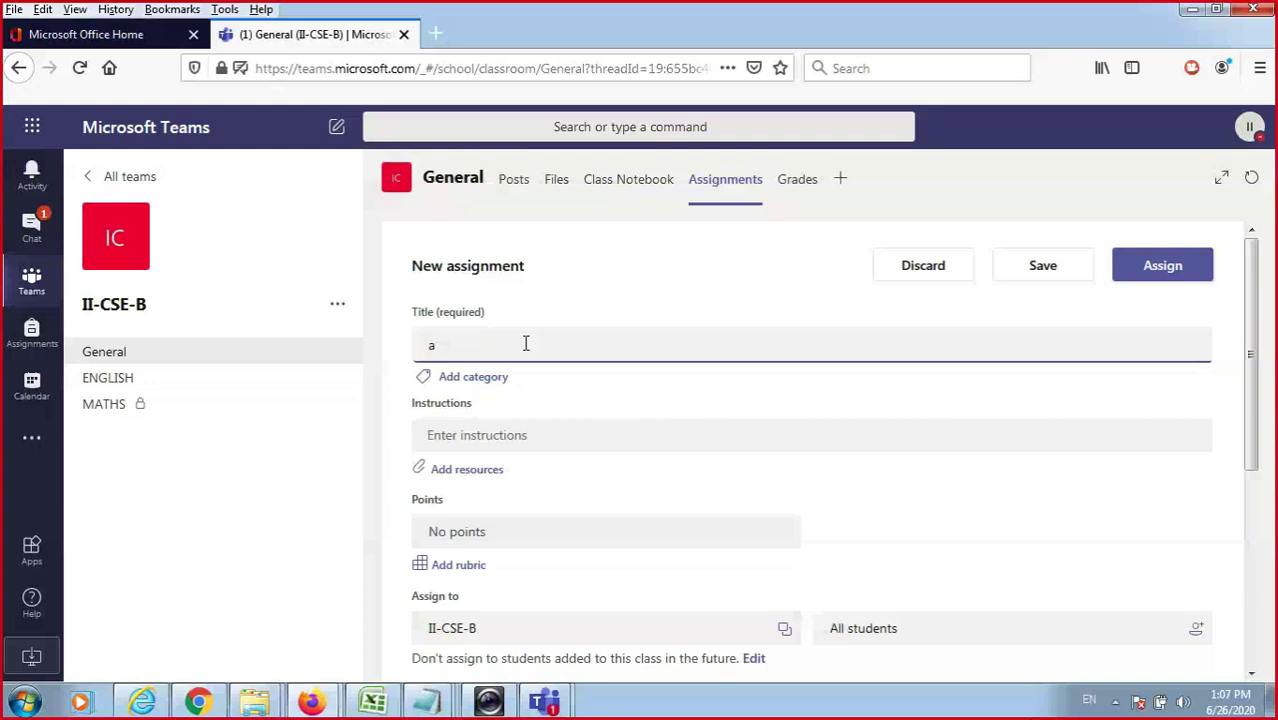
Complete the title 'assignment -1' and leave the Instructions field empty.
{"action": "type", "text": "ssign"}
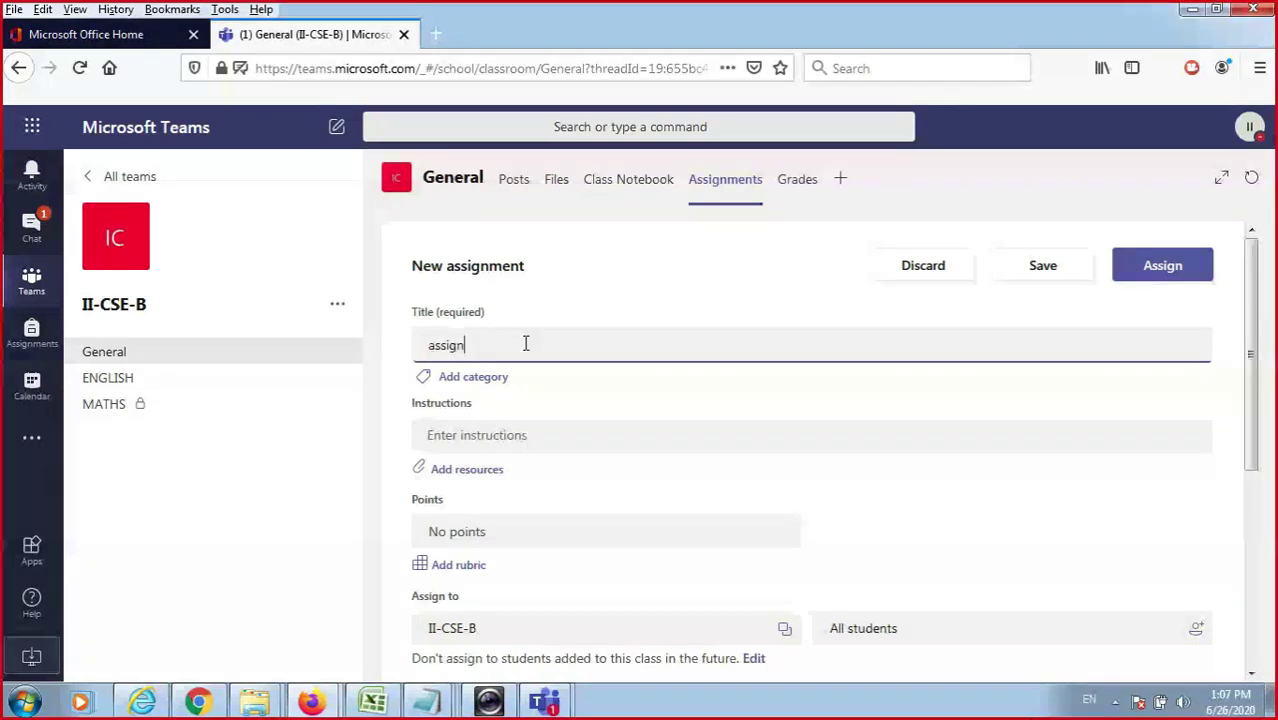
{"action": "type", "text": "ment -1"}
{"action": "scroll", "coordinate": [1253, 383], "scroll_direction": "down", "scroll_amount": 1}
{"action": "left_click", "coordinate": [536, 416]}
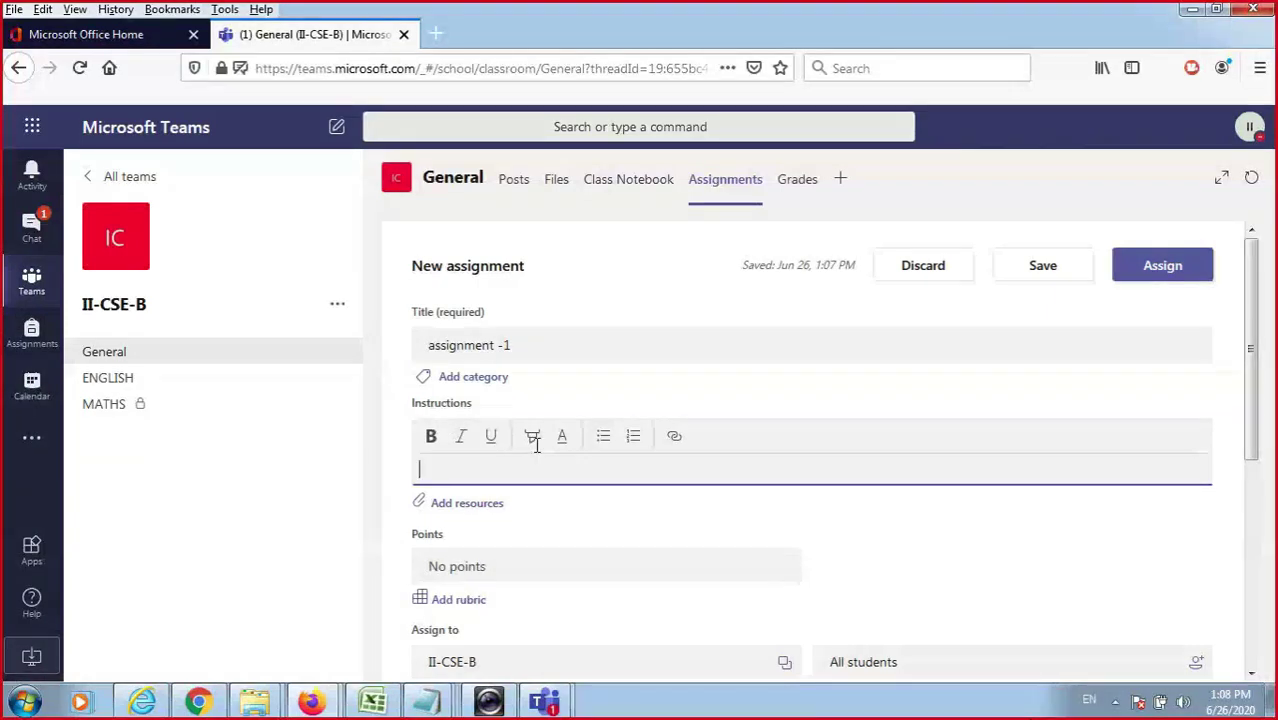
{"action": "left_click", "coordinate": [477, 488]}
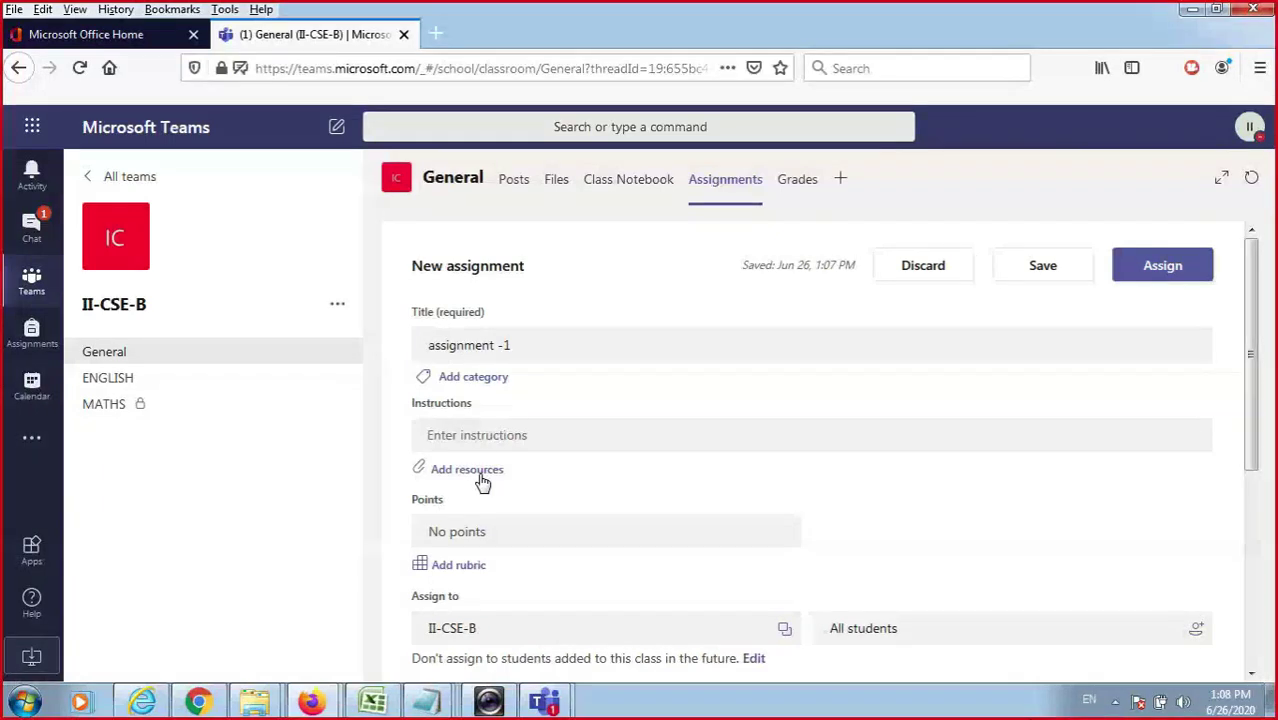
Upload MS TEAM ASSIGNMENT.docx through Add resources and confirm the attachment with Done.
{"action": "left_click", "coordinate": [483, 483]}
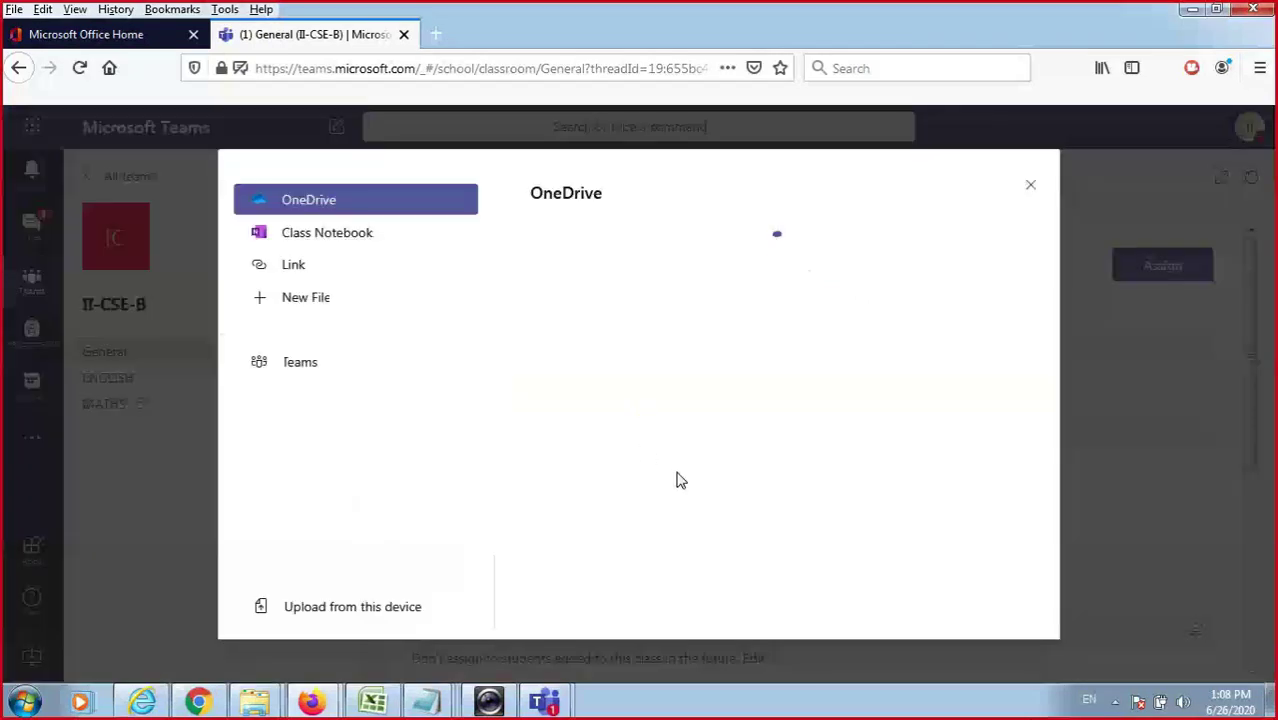
{"action": "left_click", "coordinate": [330, 618]}
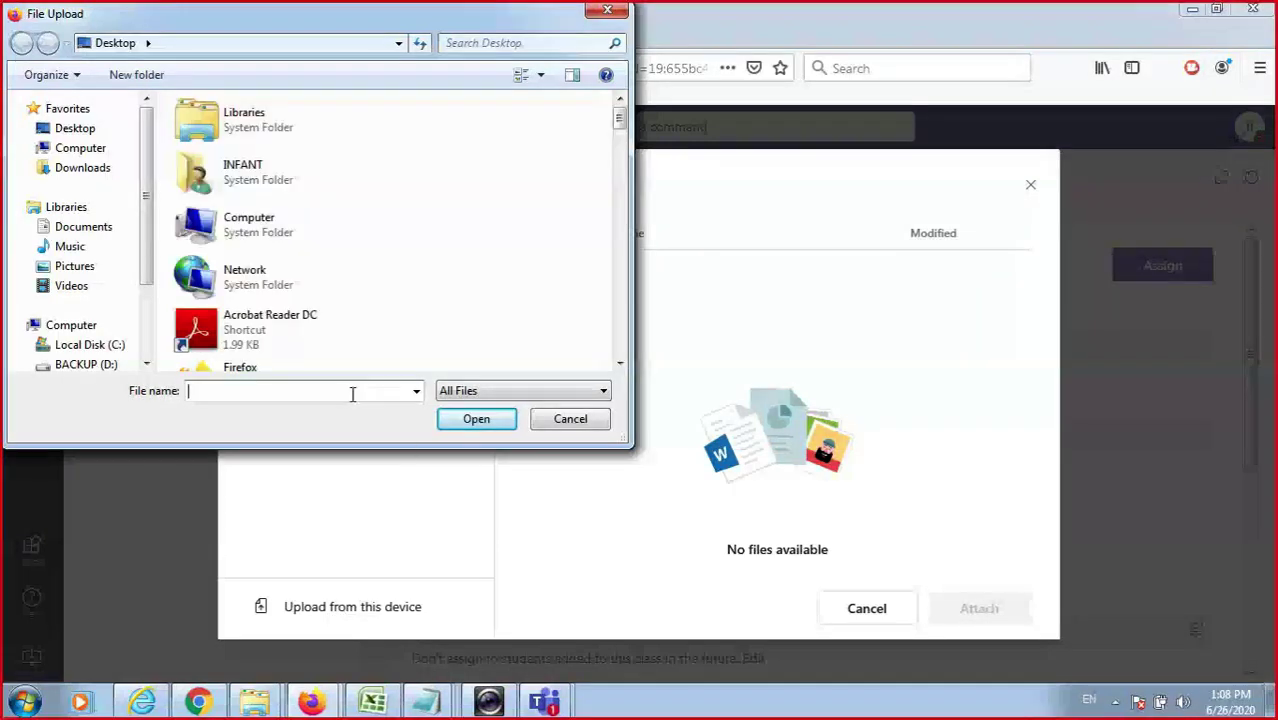
{"action": "type", "text": "ms"}
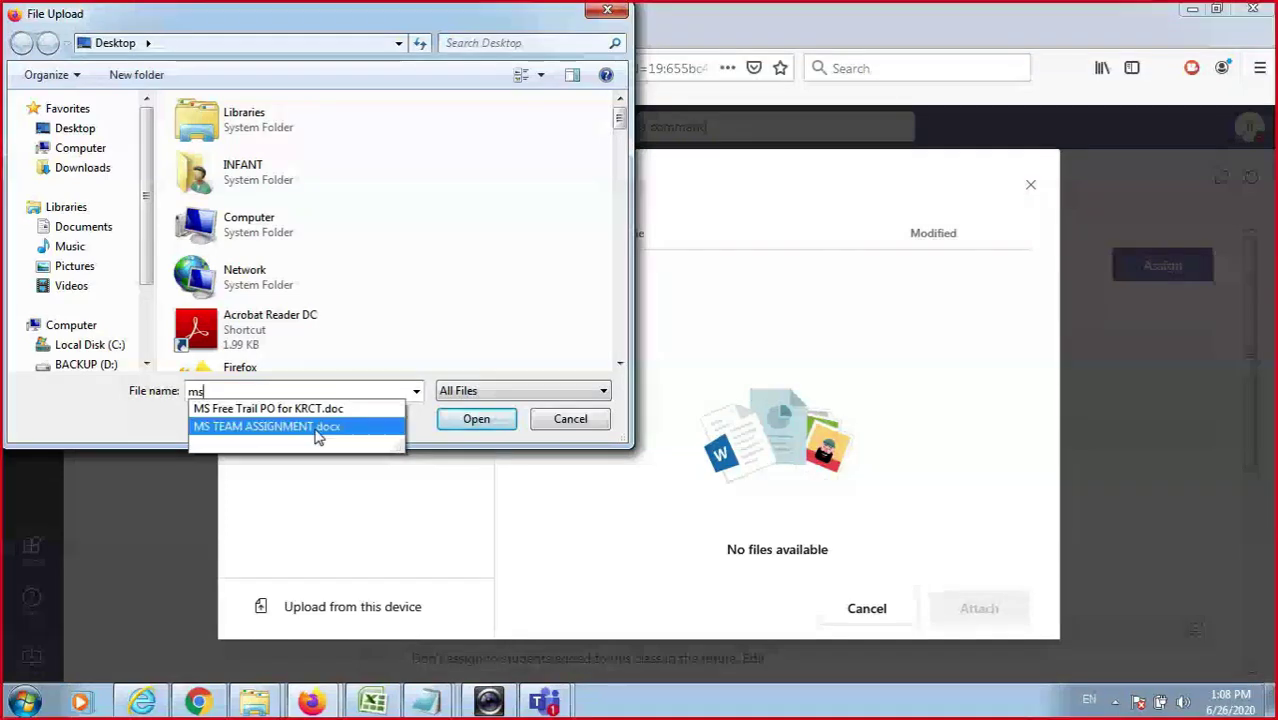
{"action": "left_click", "coordinate": [316, 427]}
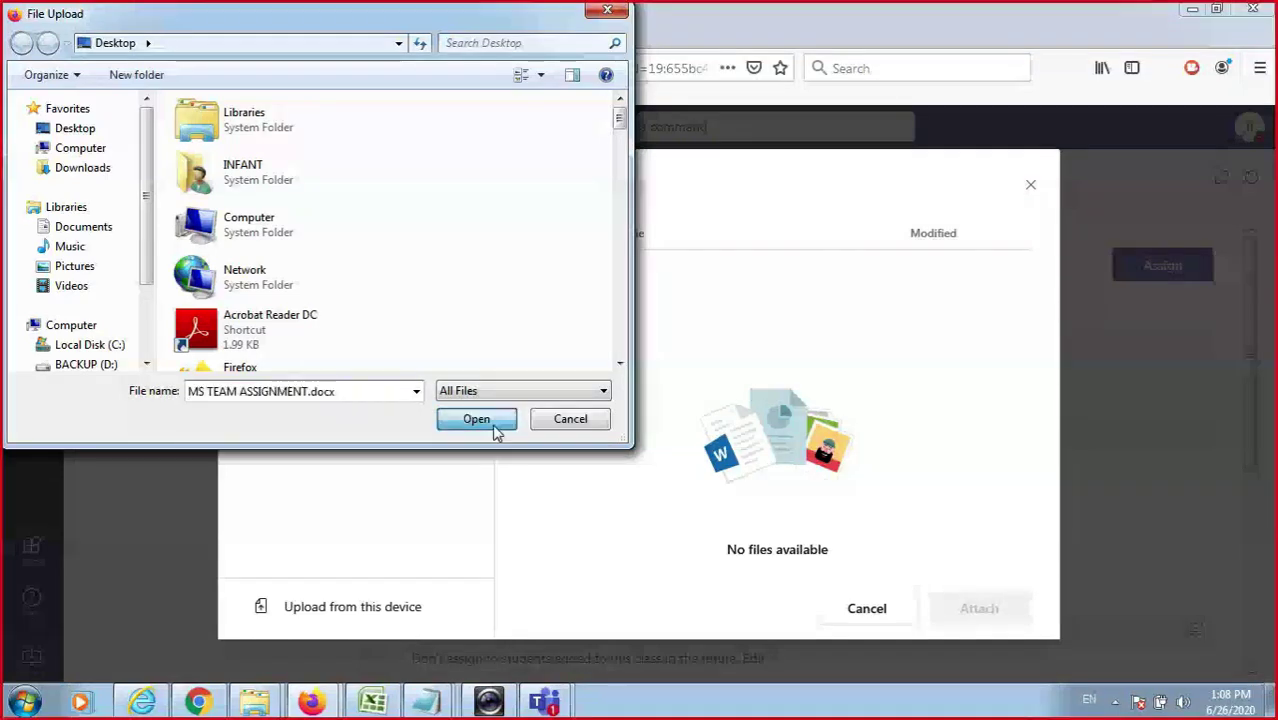
{"action": "left_click", "coordinate": [478, 419]}
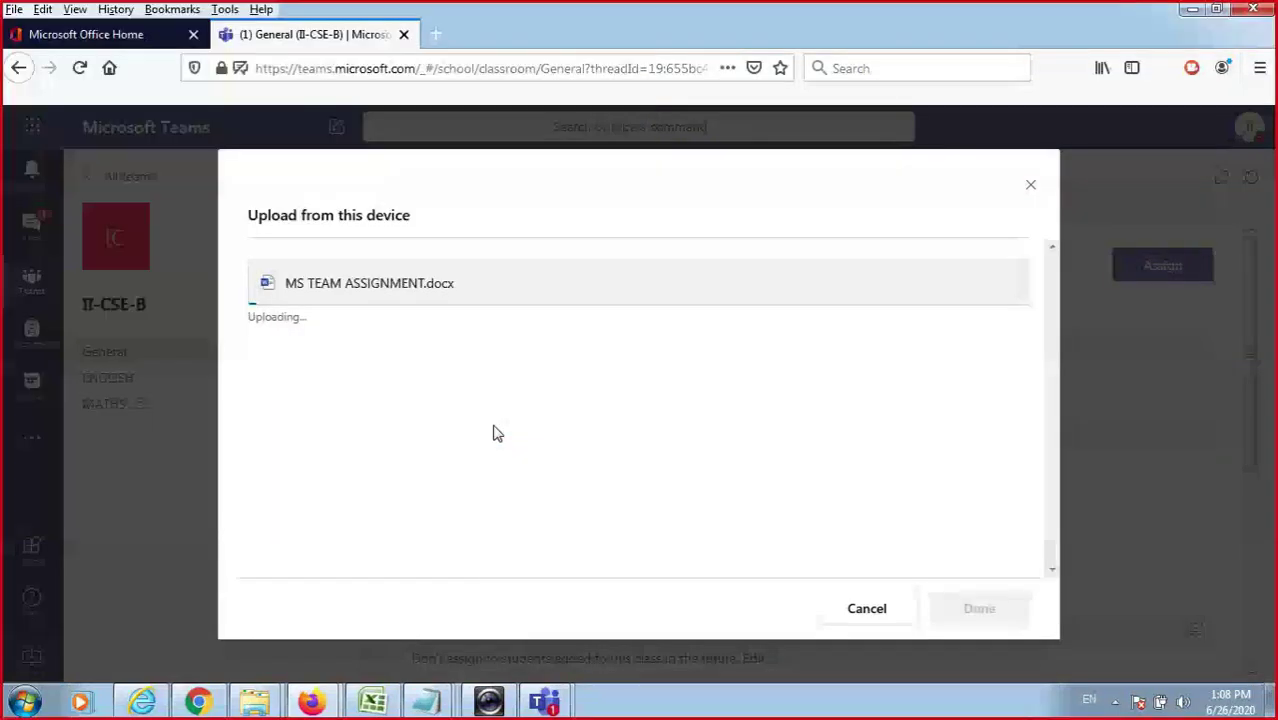
{"action": "left_click", "coordinate": [36, 708]}
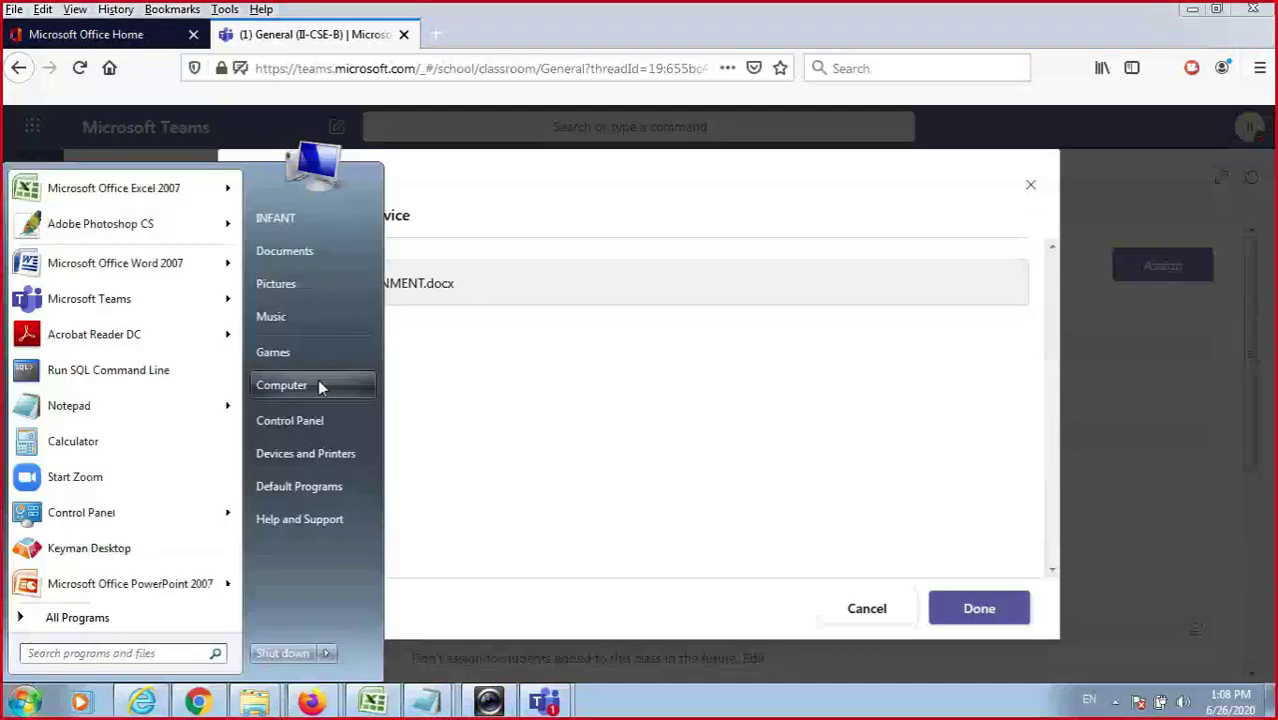
{"action": "left_click", "coordinate": [318, 381]}
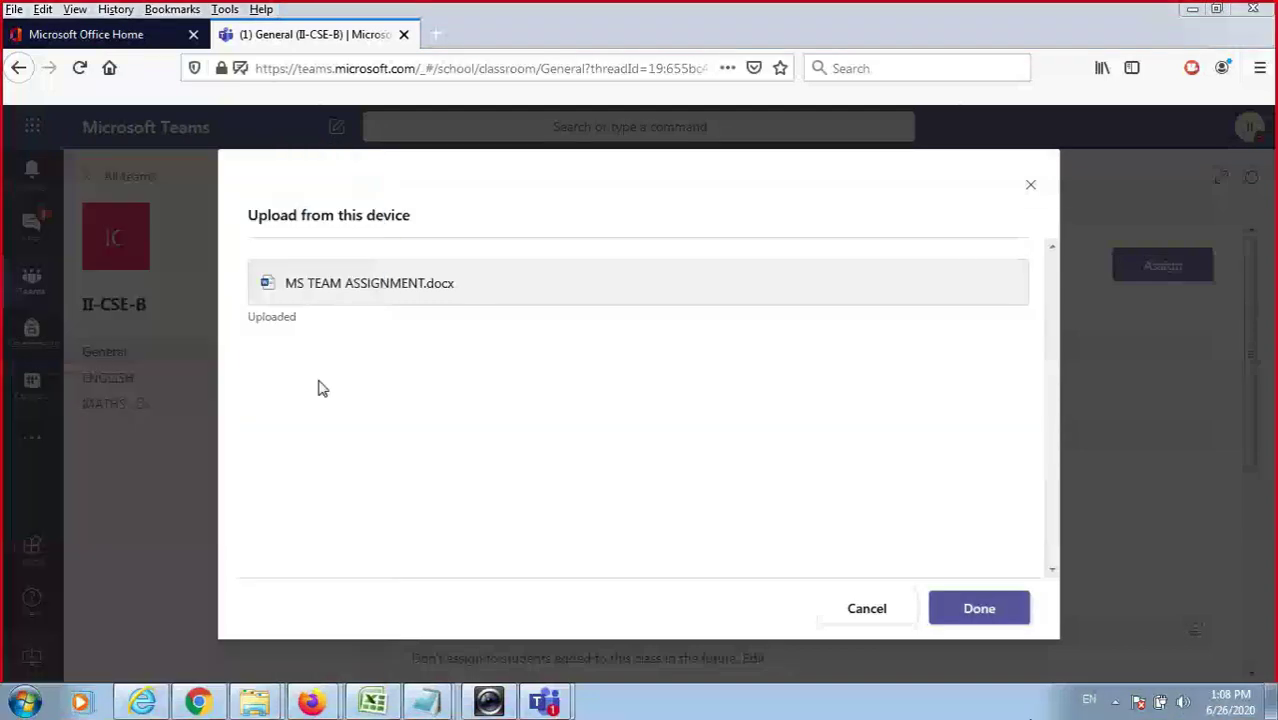
{"action": "left_click", "coordinate": [979, 609]}
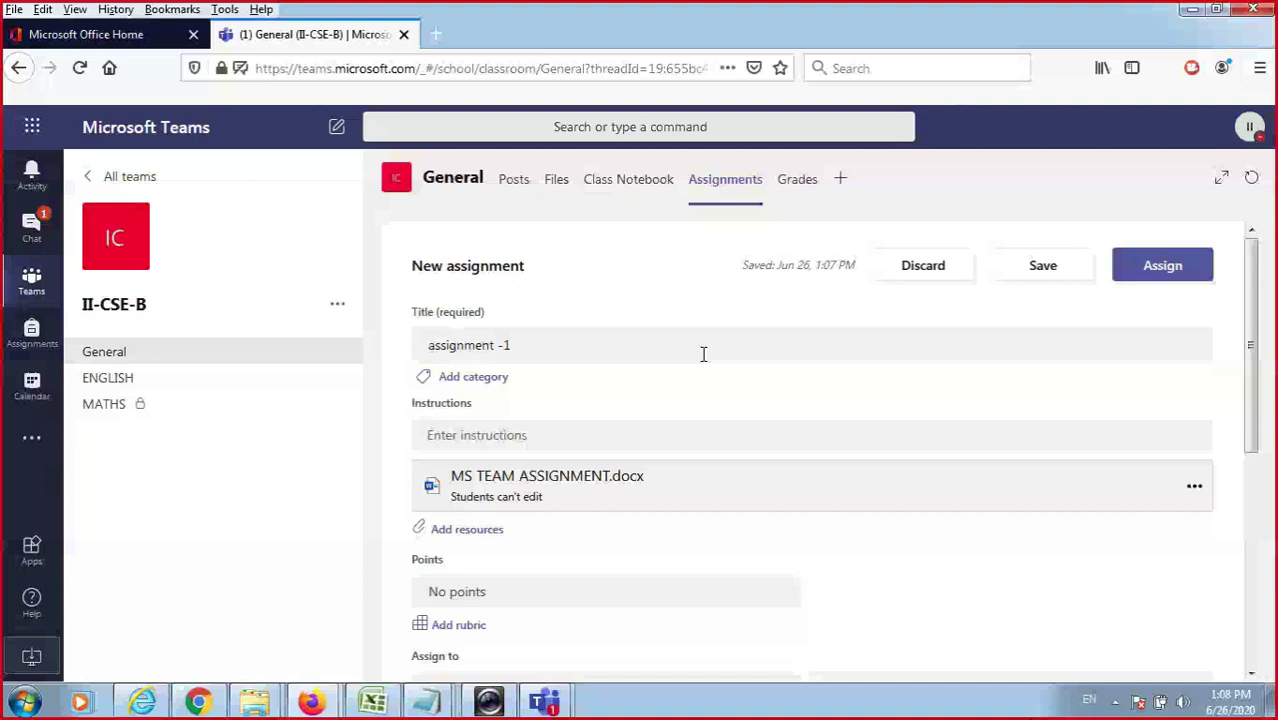
Return to the II-CSE-B class page and give the assignment 100 points.
{"action": "left_click", "coordinate": [1192, 9]}
{"action": "left_click", "coordinate": [315, 693]}
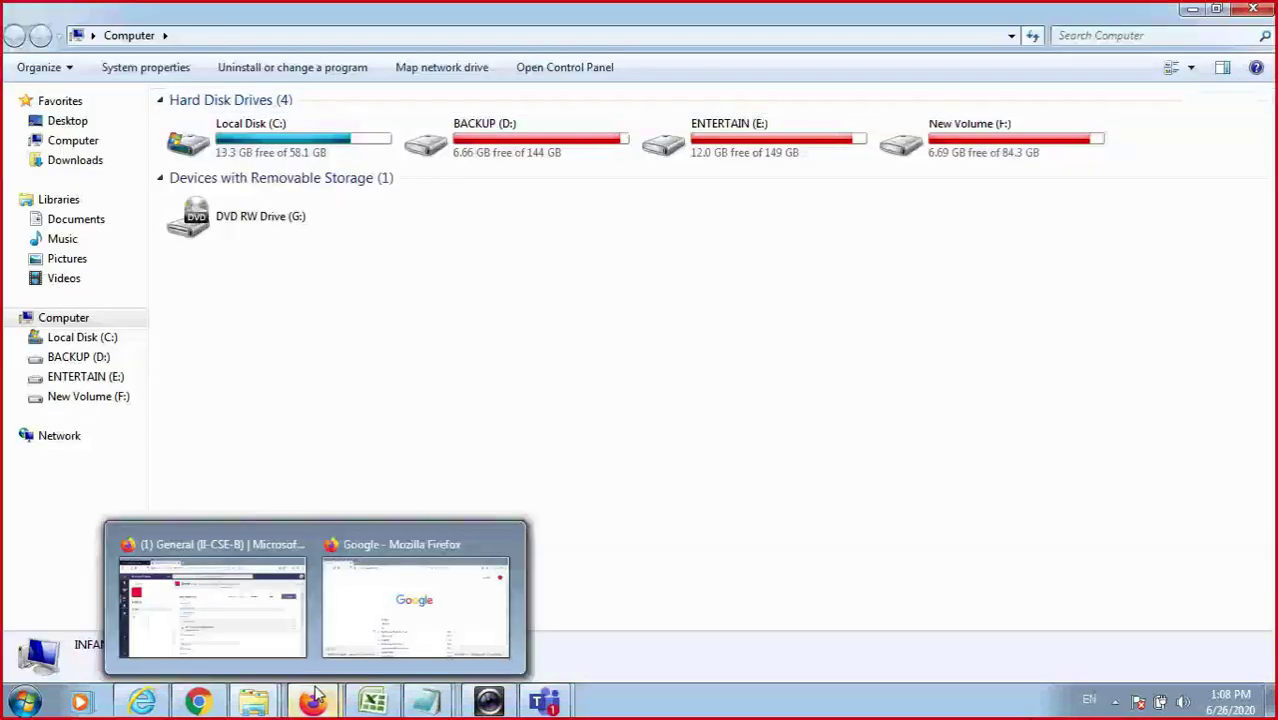
{"action": "left_click", "coordinate": [212, 600]}
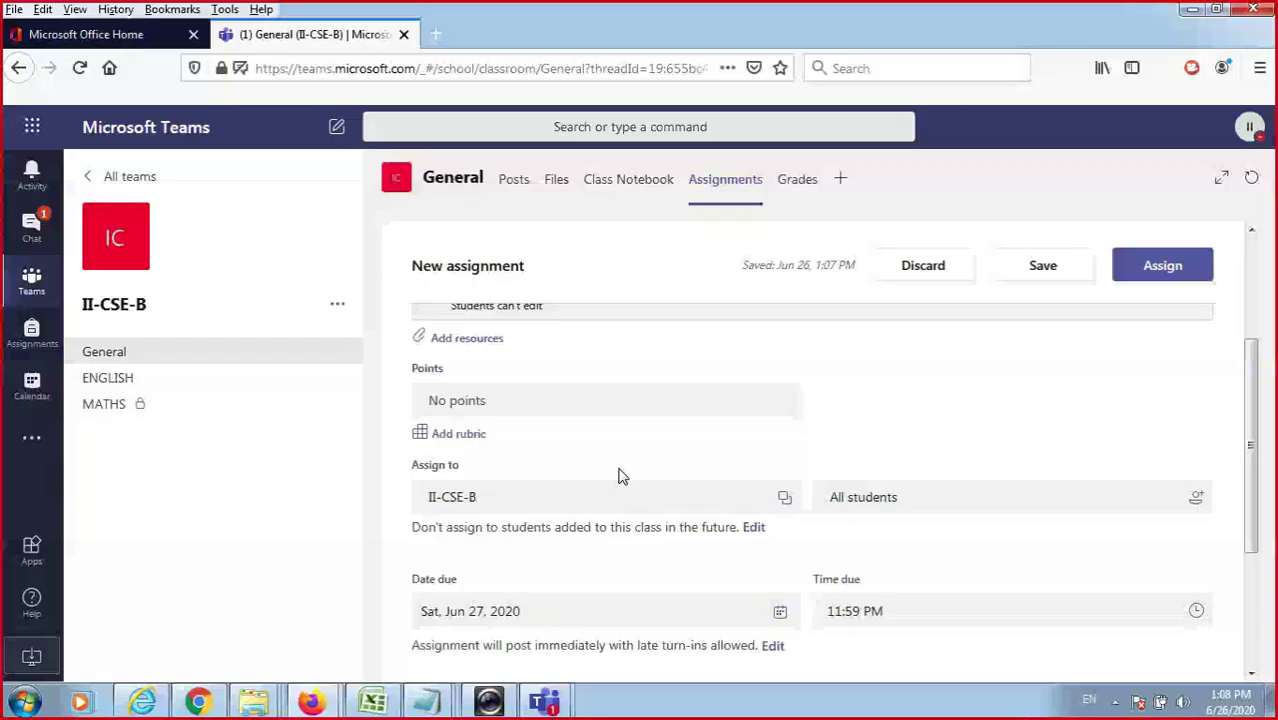
{"action": "left_click", "coordinate": [582, 406]}
{"action": "type", "text": "100"}
Keep the class selection unchanged and set the due date to Fri, Jun 26, 2020.
{"action": "left_click", "coordinate": [594, 505]}
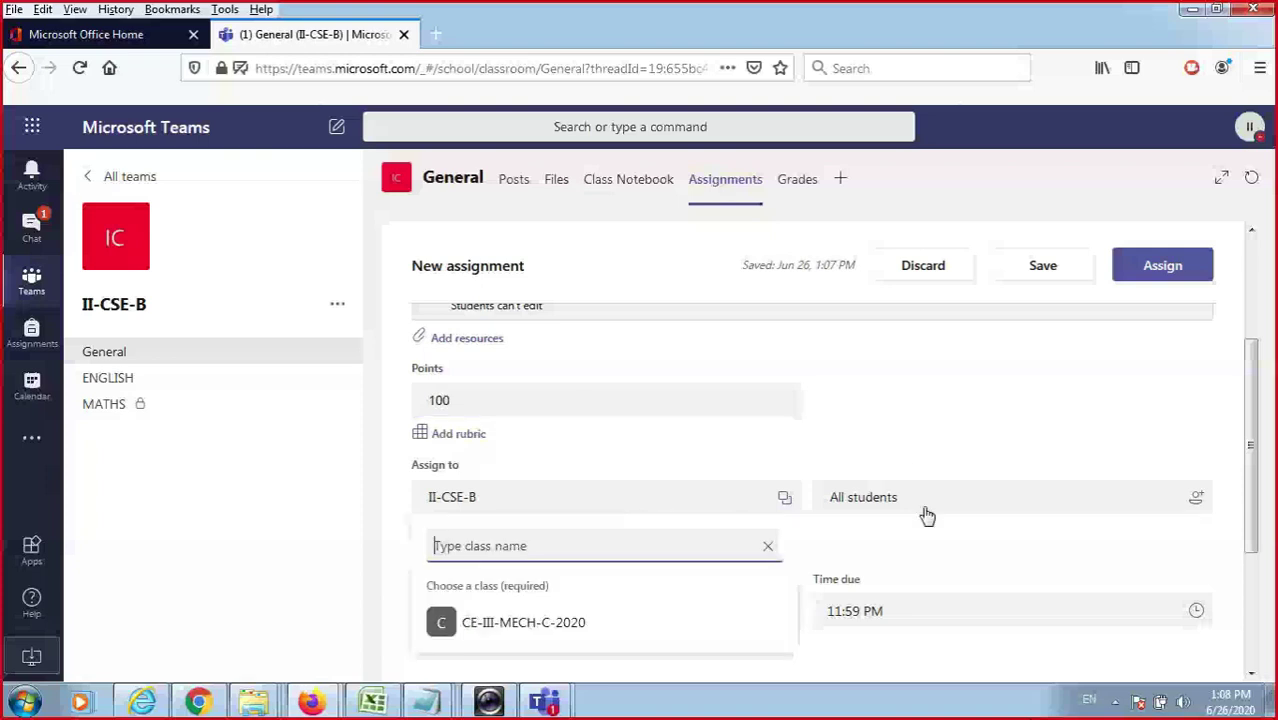
{"action": "left_click", "coordinate": [922, 390]}
{"action": "scroll", "coordinate": [1215, 445], "scroll_direction": "down", "scroll_amount": 3}
{"action": "scroll", "coordinate": [668, 450], "scroll_direction": "up", "scroll_amount": 2}
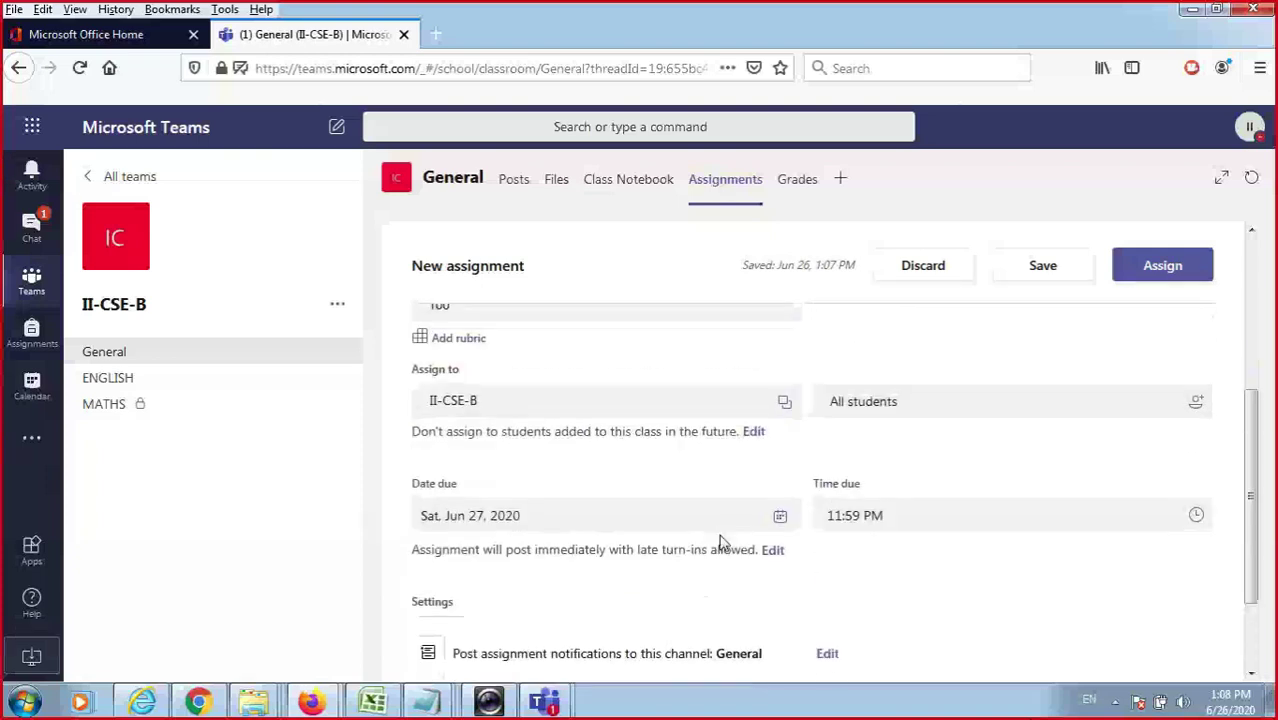
{"action": "left_click", "coordinate": [780, 516]}
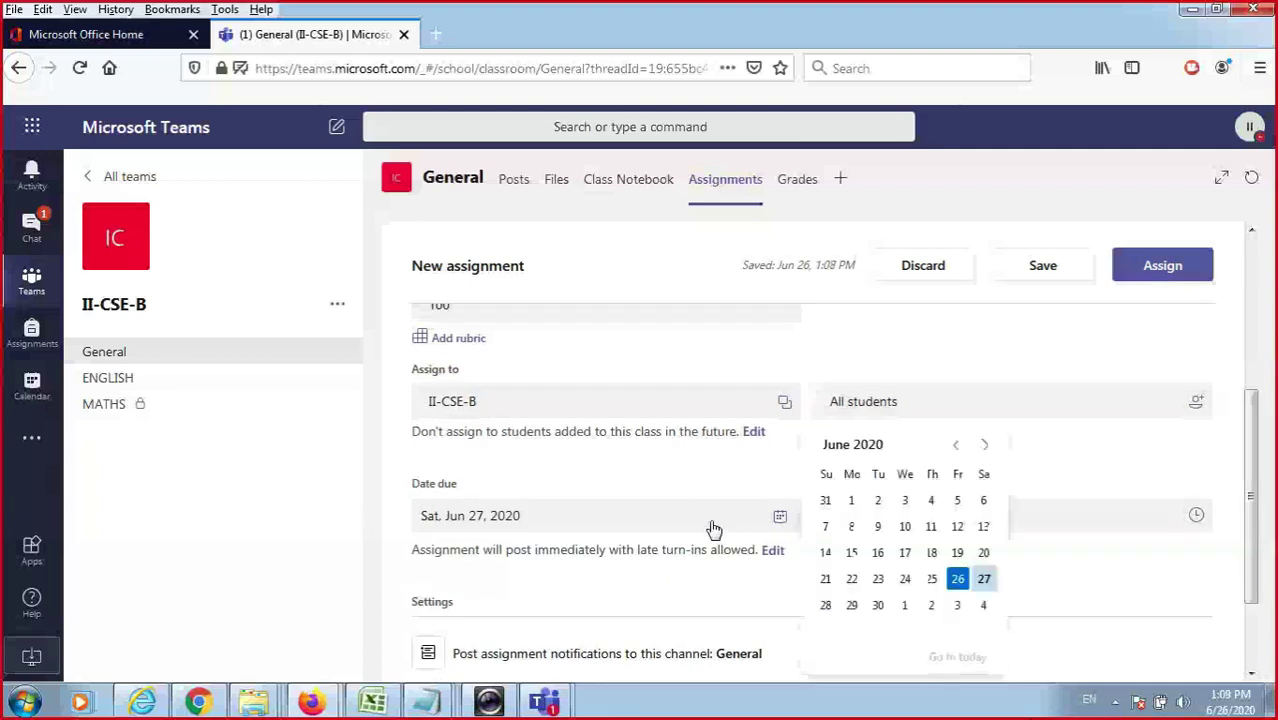
{"action": "left_click", "coordinate": [957, 582]}
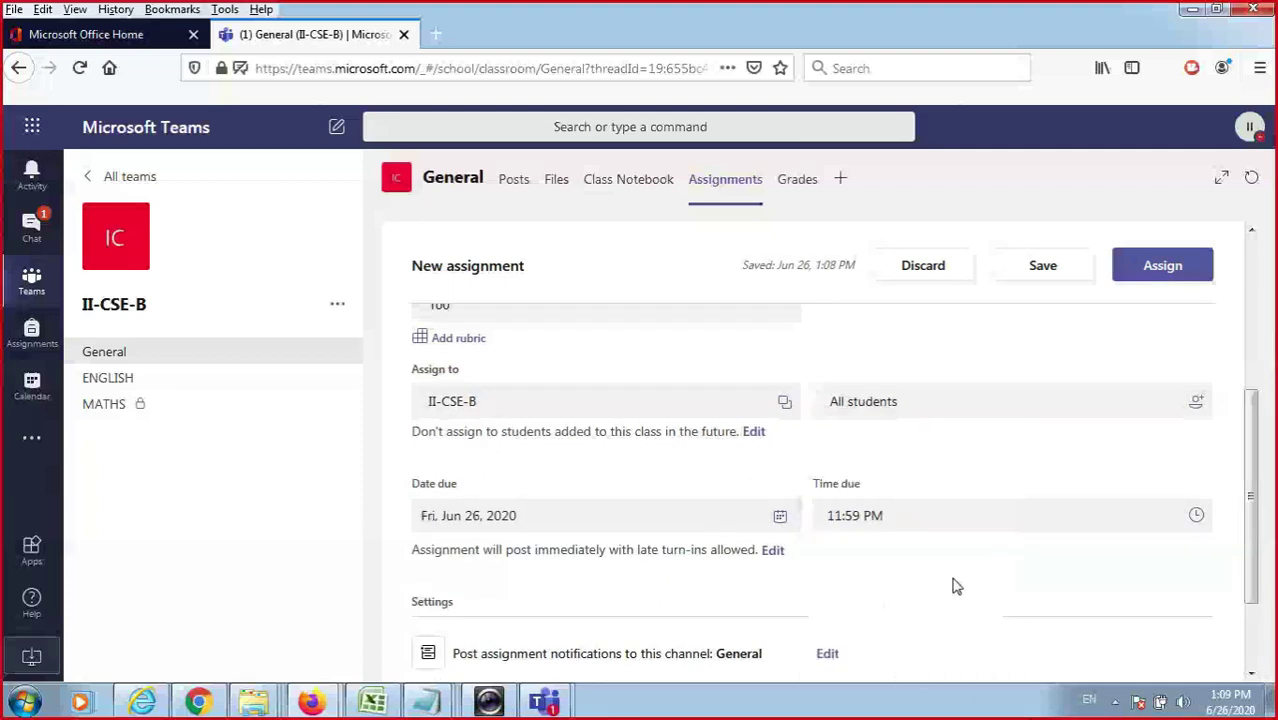
Schedule the assignment to post in the future, with post time 1:11 PM.
{"action": "left_click", "coordinate": [773, 552]}
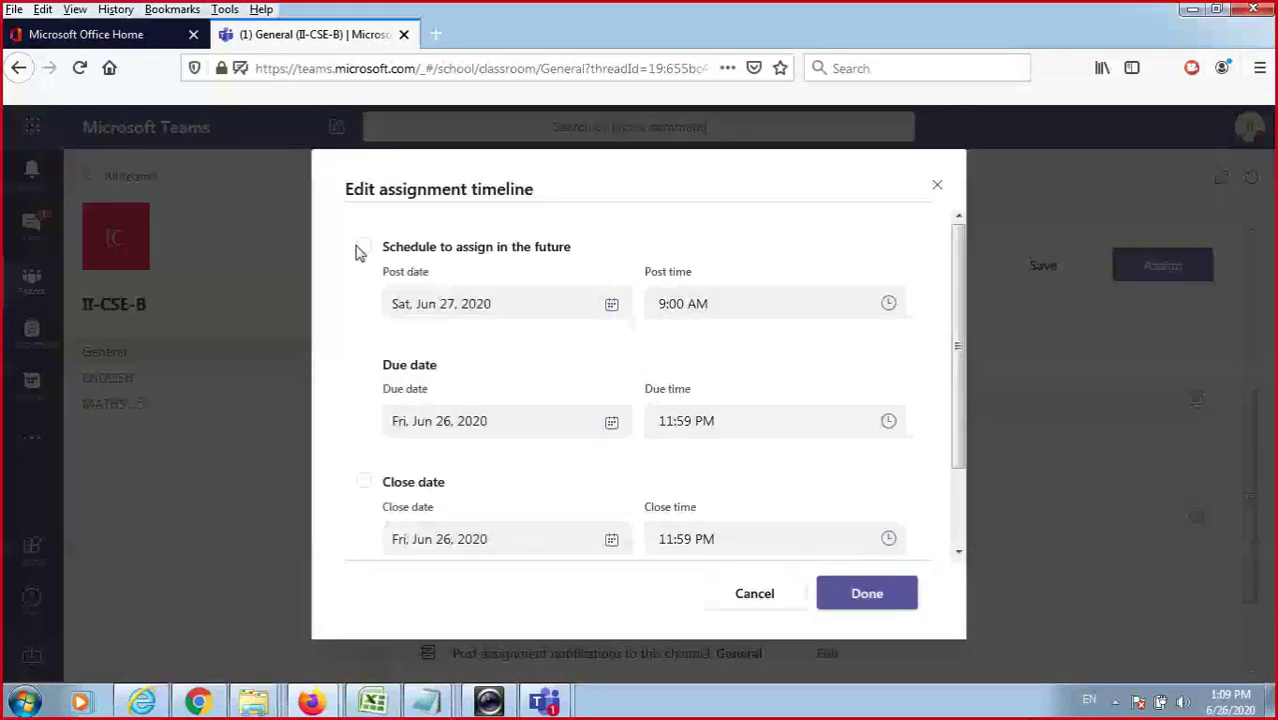
{"action": "left_click", "coordinate": [361, 249]}
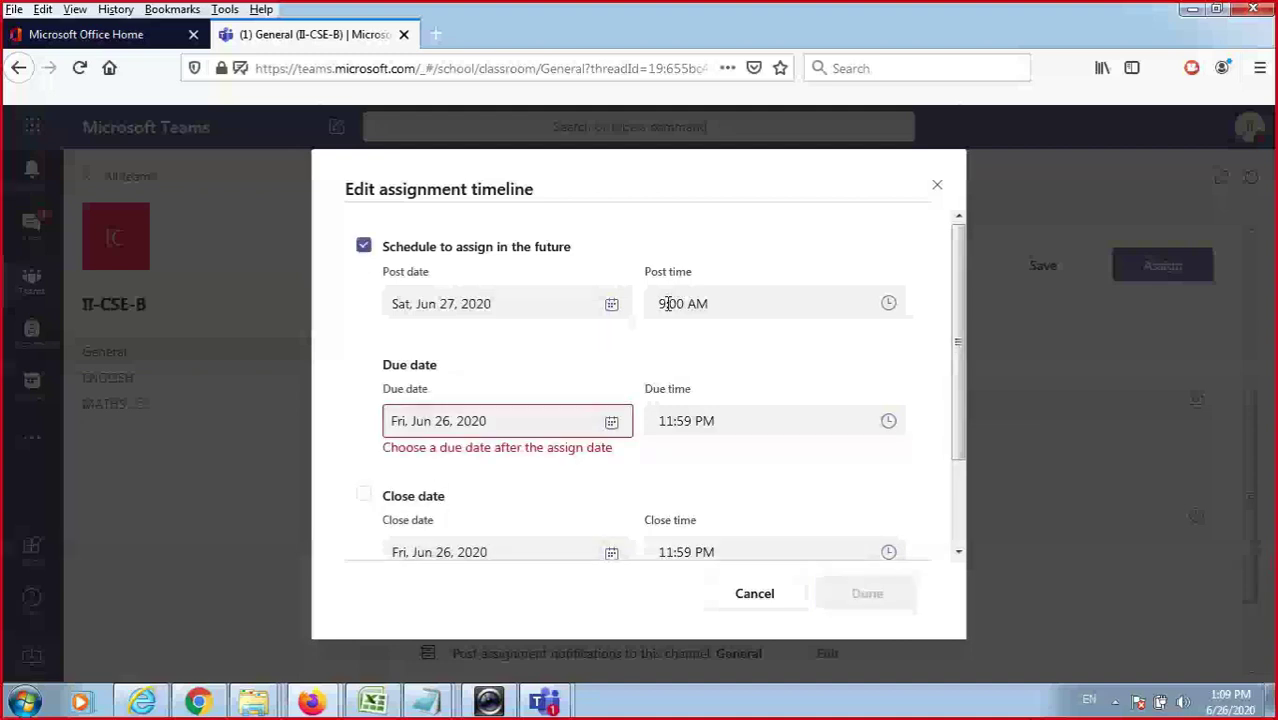
{"action": "left_click", "coordinate": [889, 304]}
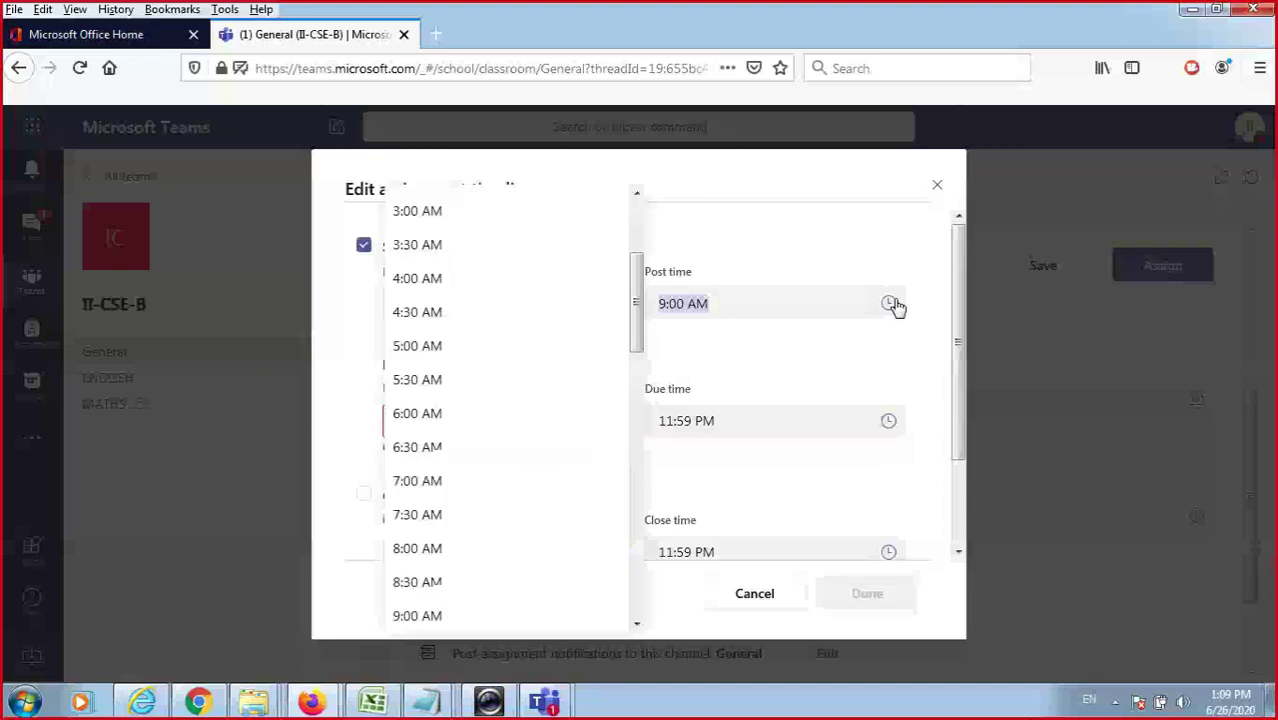
{"action": "left_click_drag", "start_coordinate": [636, 303], "coordinate": [634, 275]}
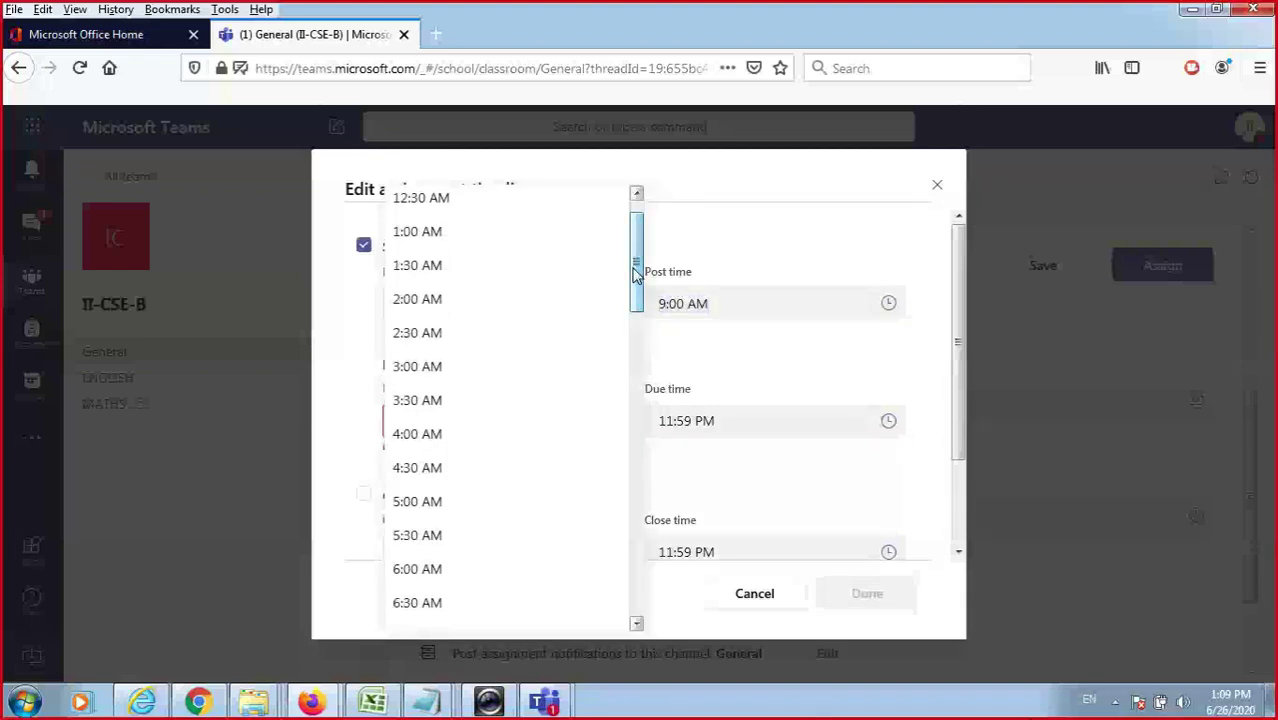
{"action": "left_click_drag", "start_coordinate": [634, 275], "coordinate": [640, 380]}
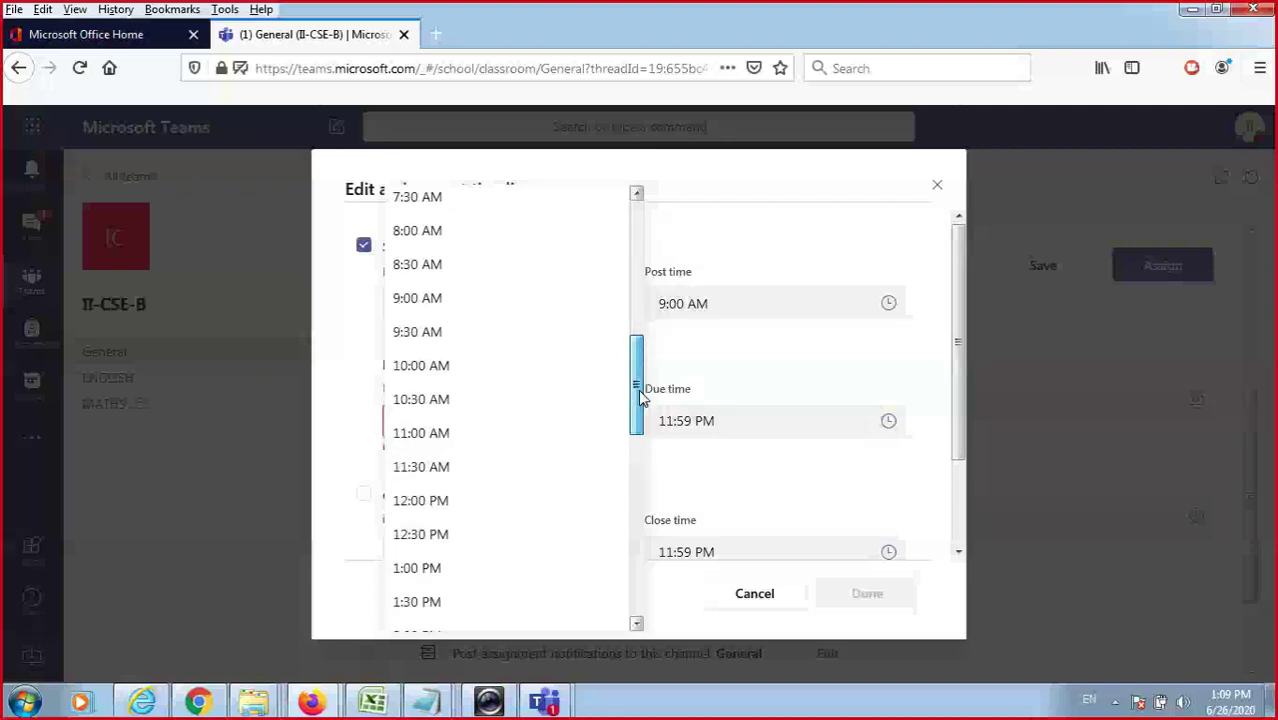
{"action": "scroll", "coordinate": [448, 477], "scroll_direction": "down", "scroll_amount": 2}
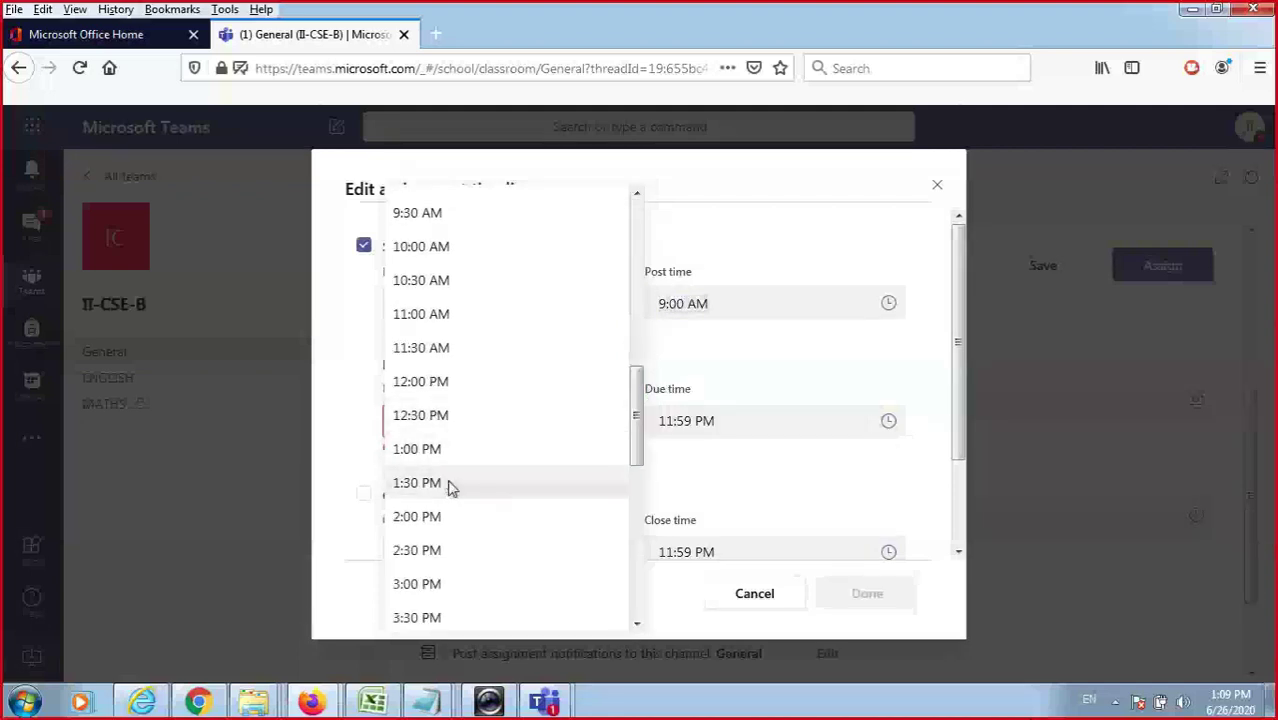
{"action": "left_click", "coordinate": [448, 487]}
{"action": "left_click", "coordinate": [678, 303]}
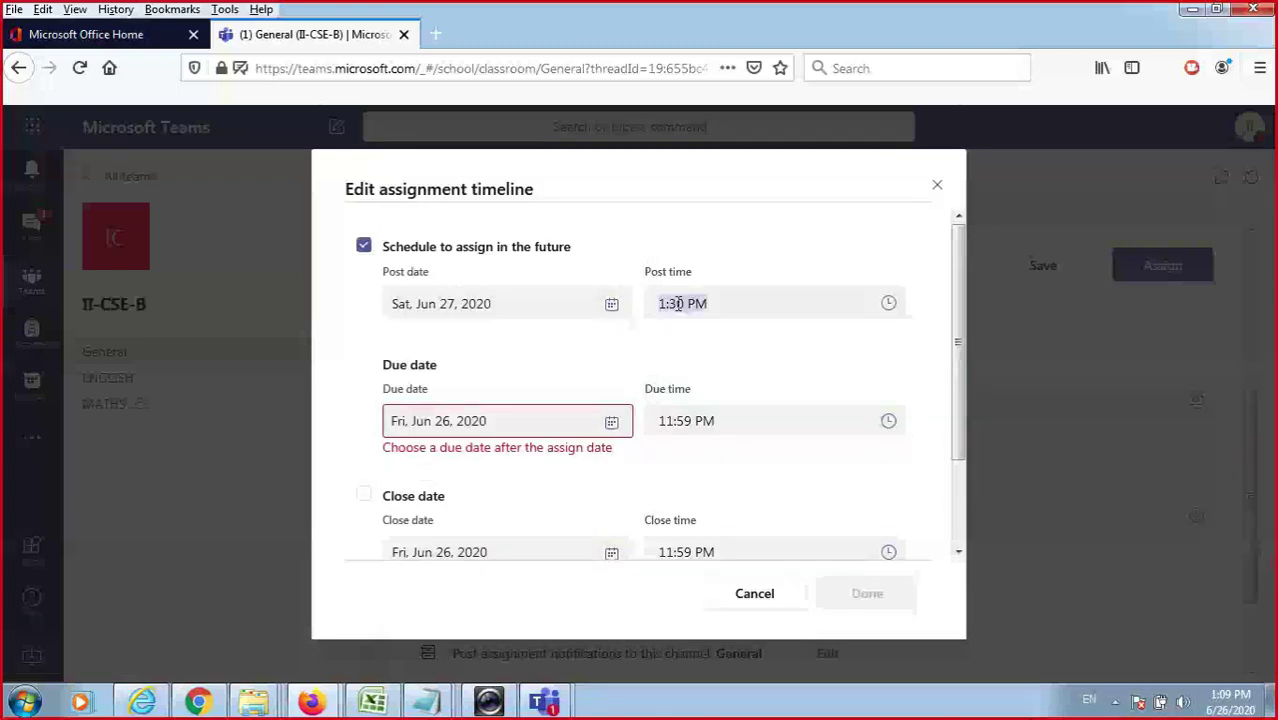
{"action": "key", "text": "BackSpace"}
{"action": "key", "text": "BackSpace"}
{"action": "type", "text": "1"}
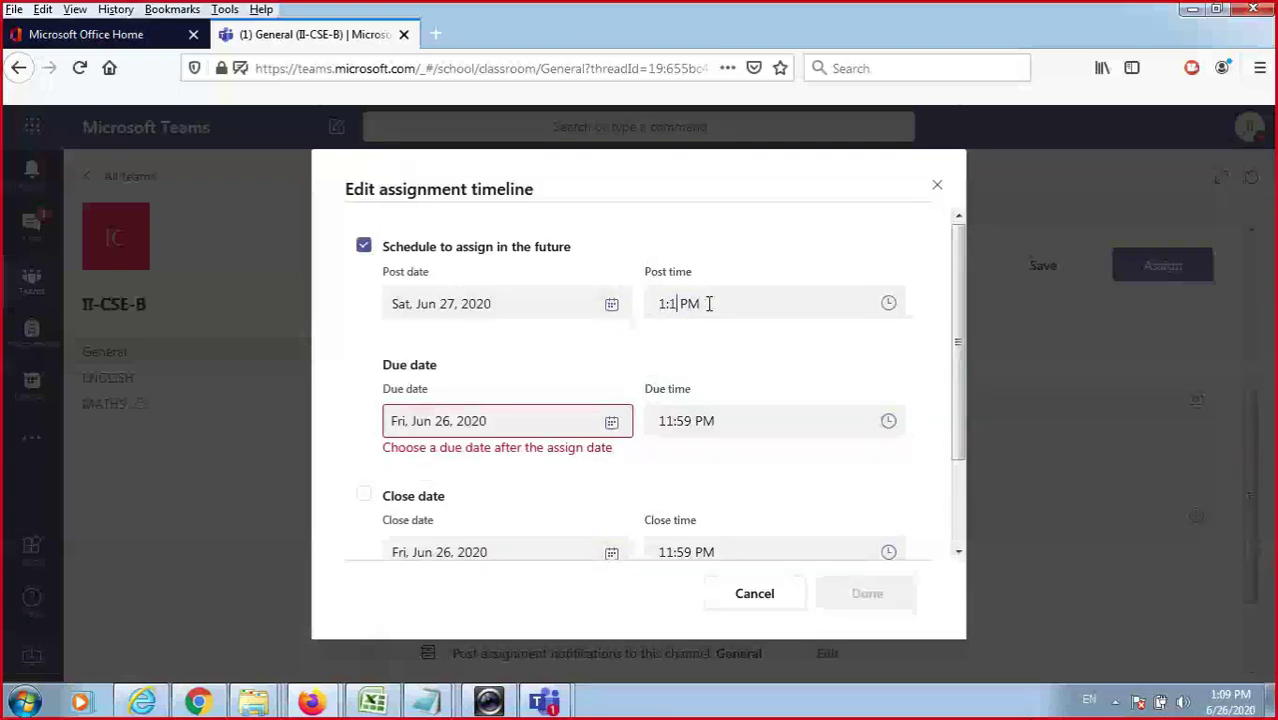
{"action": "type", "text": "1"}
Set the post date to Jun 26 with no close date, save the timeline, and schedule the assignment.
{"action": "left_click", "coordinate": [612, 308]}
{"action": "left_click", "coordinate": [536, 474]}
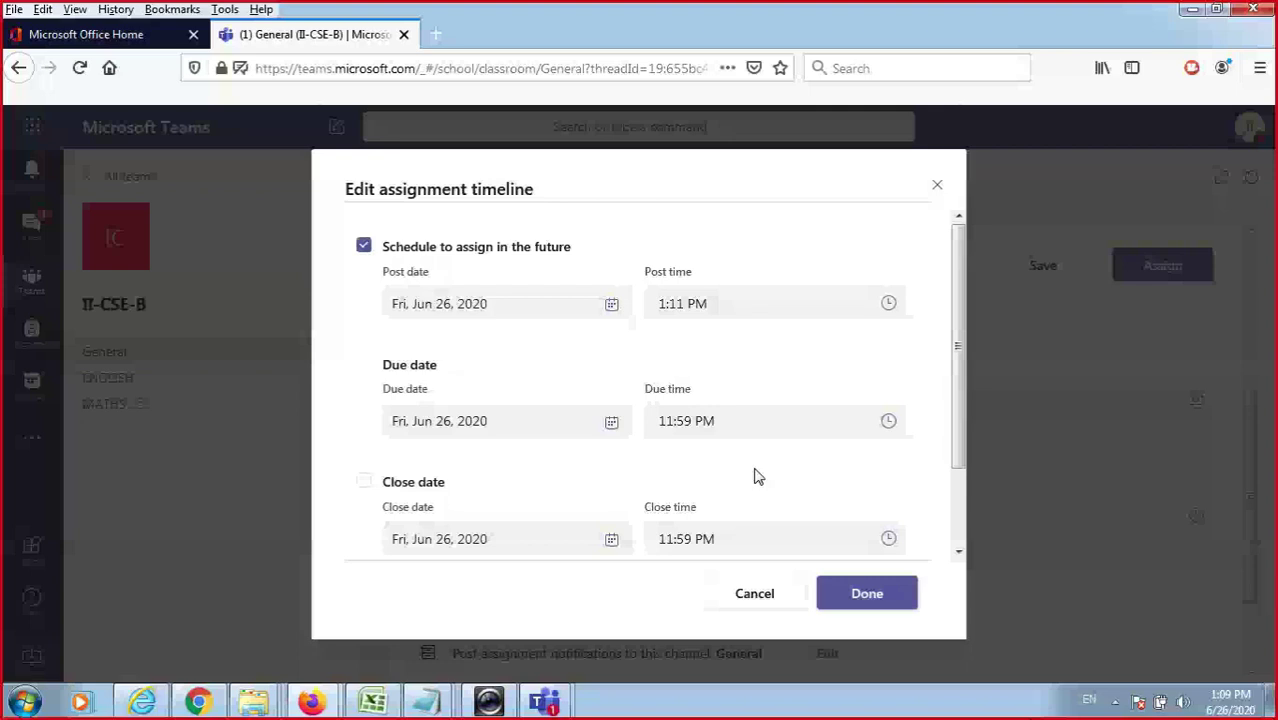
{"action": "left_click", "coordinate": [364, 482]}
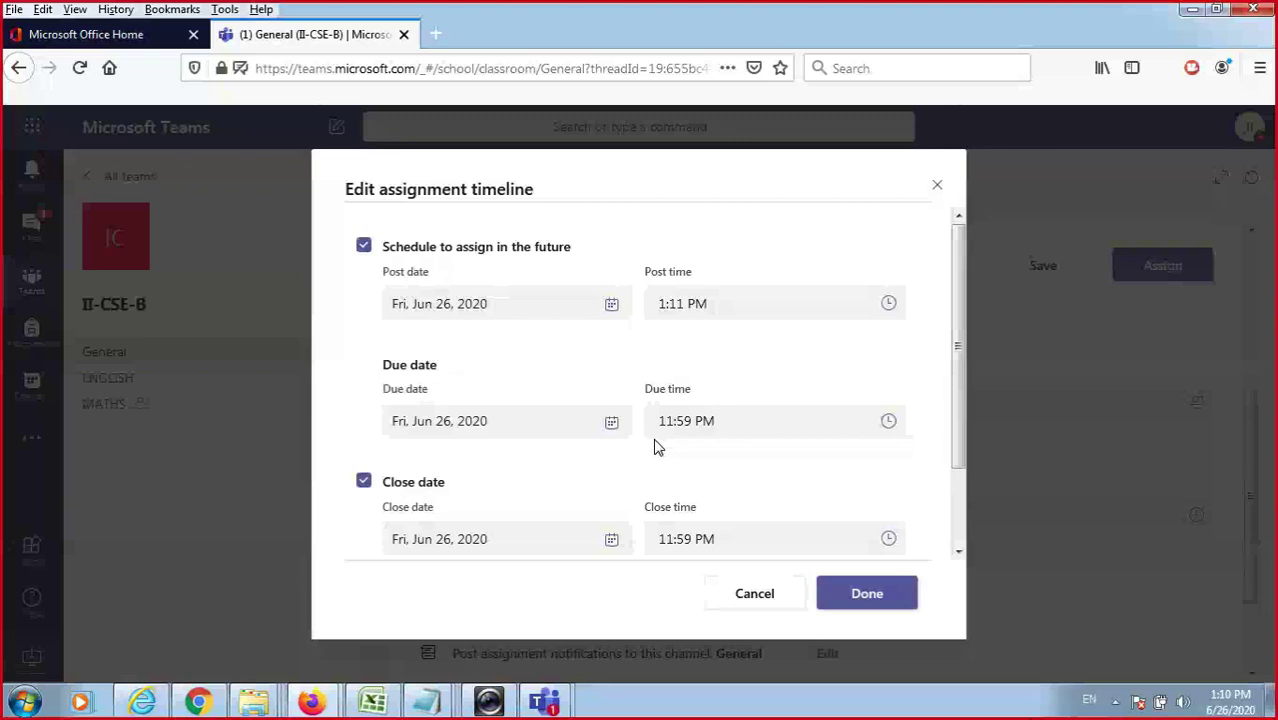
{"action": "left_click", "coordinate": [363, 481]}
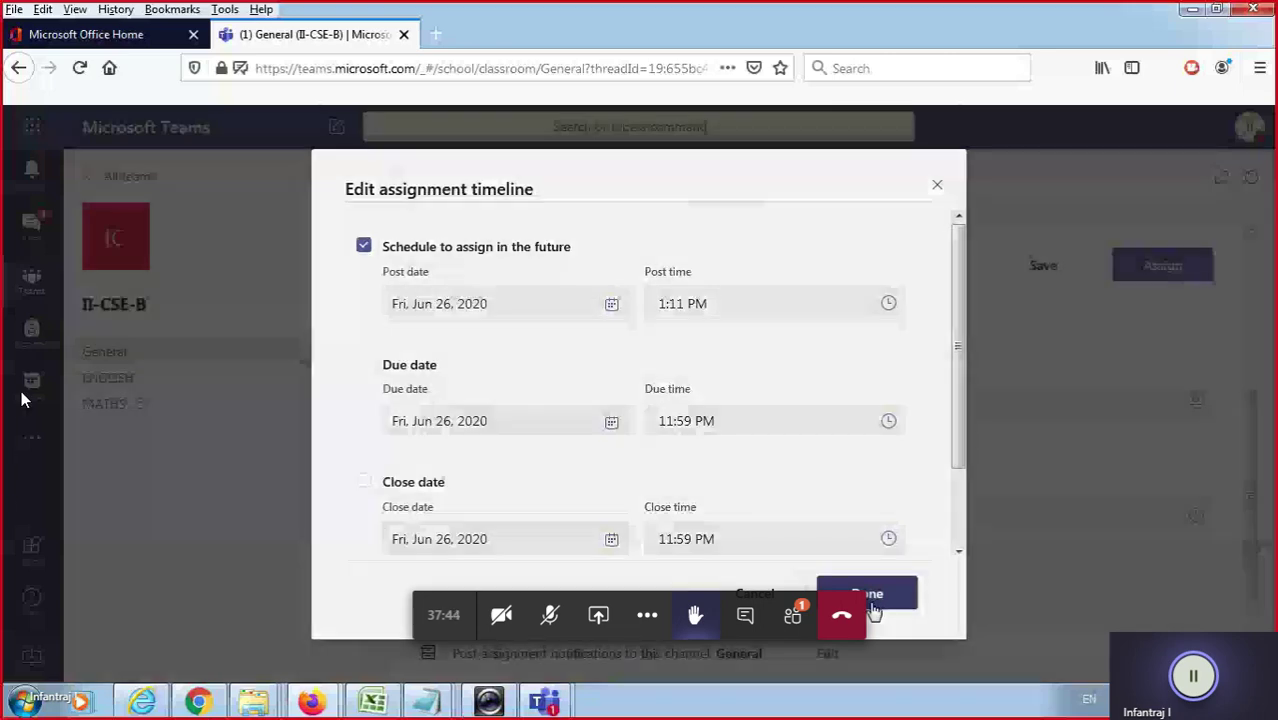
{"action": "left_click", "coordinate": [868, 598]}
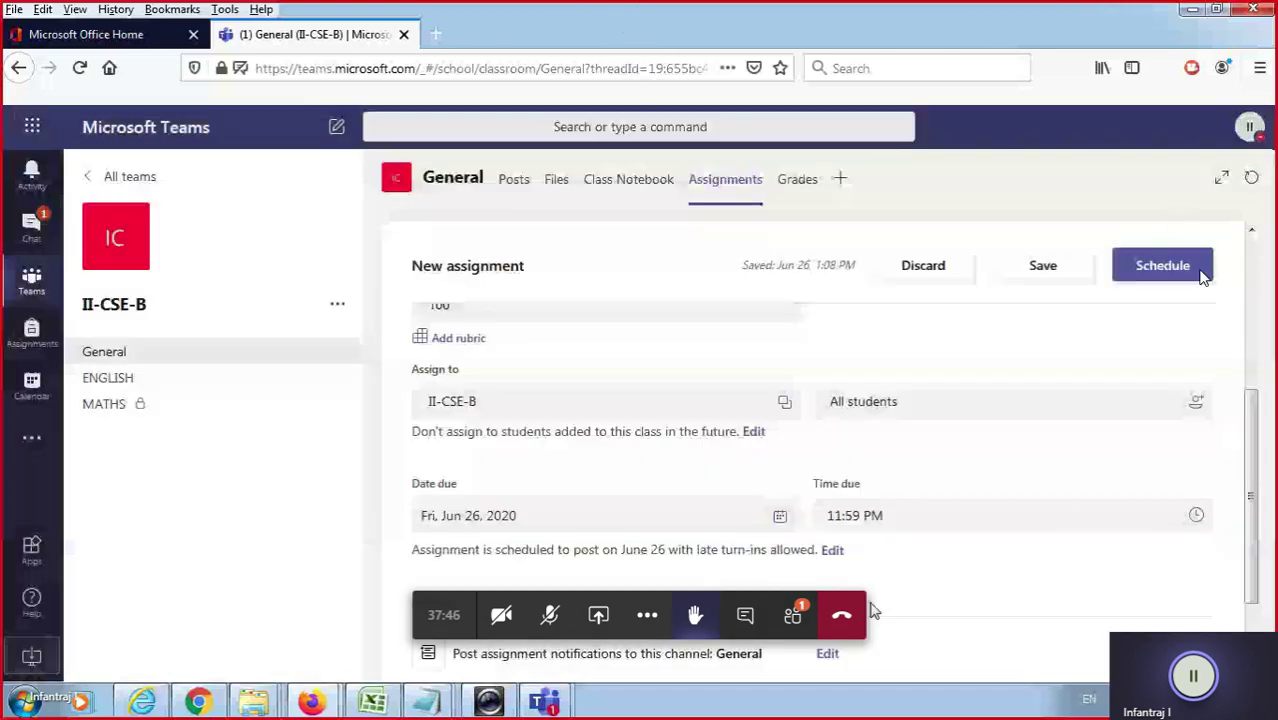
{"action": "scroll", "coordinate": [1080, 596], "scroll_direction": "down", "scroll_amount": 2}
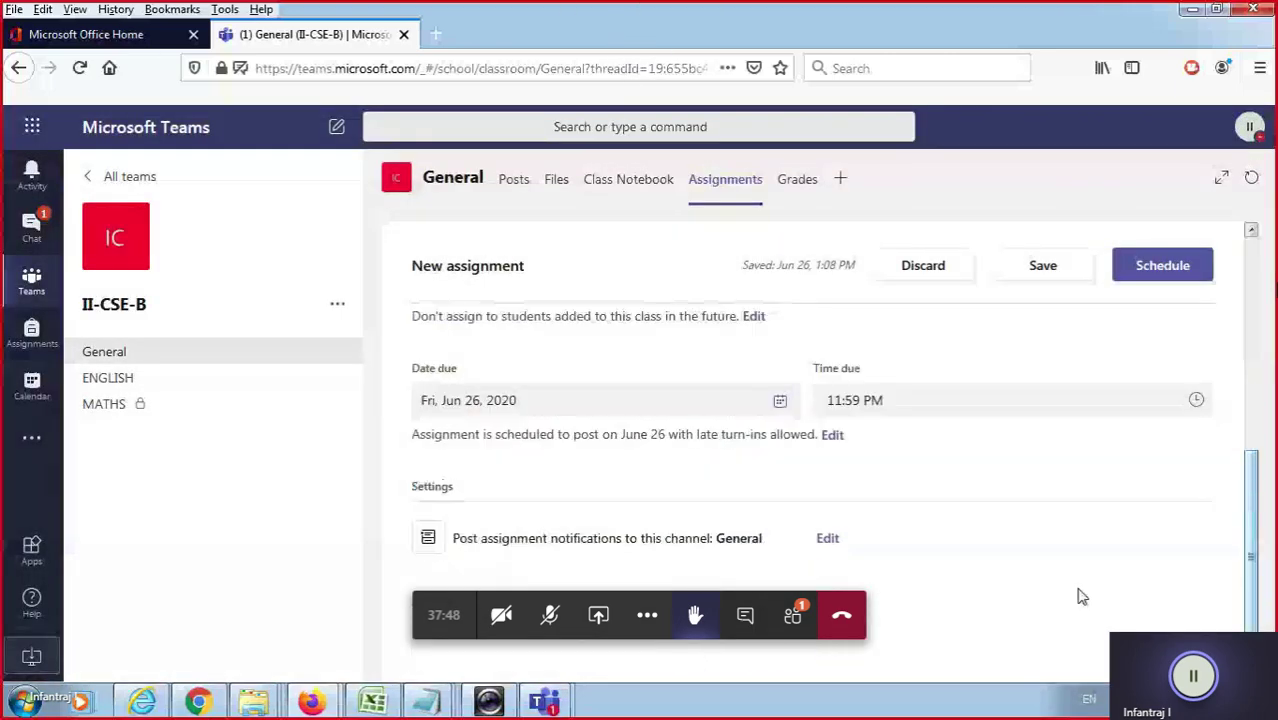
{"action": "left_click", "coordinate": [1160, 266]}
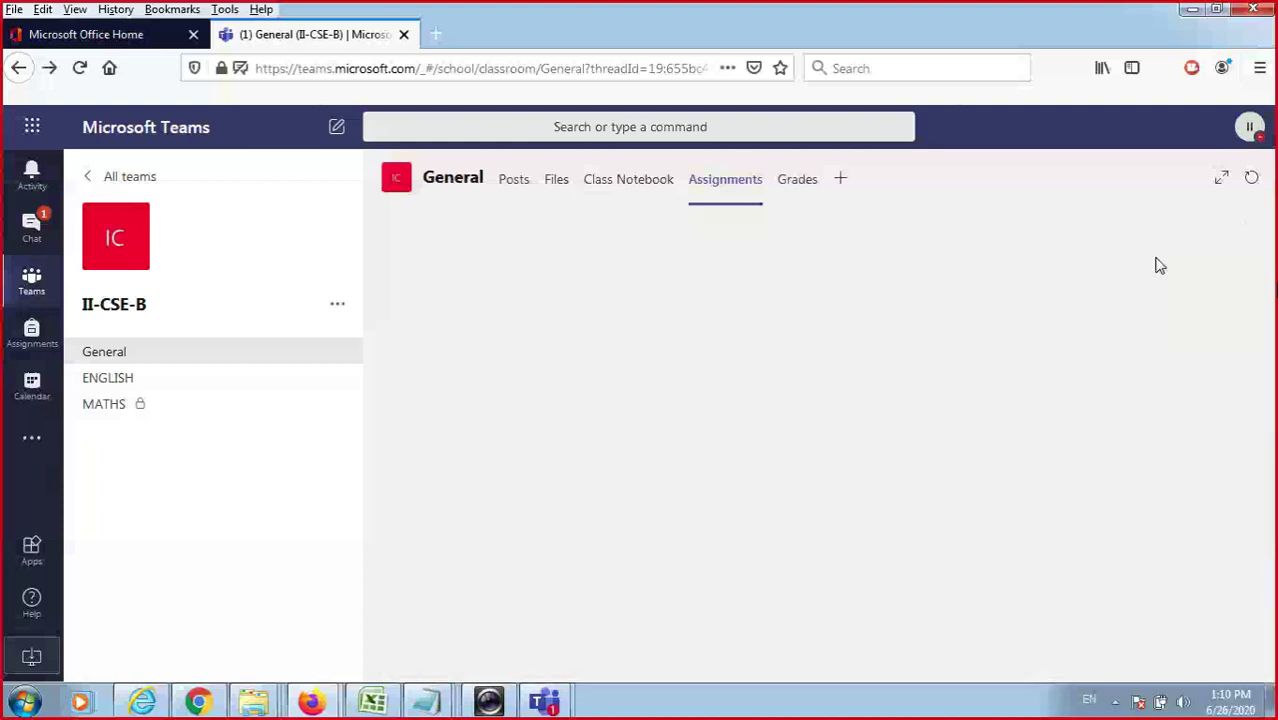
Switch to the Chrome session and open the II-CSE-B team from the Teams list.
{"action": "left_click", "coordinate": [199, 702]}
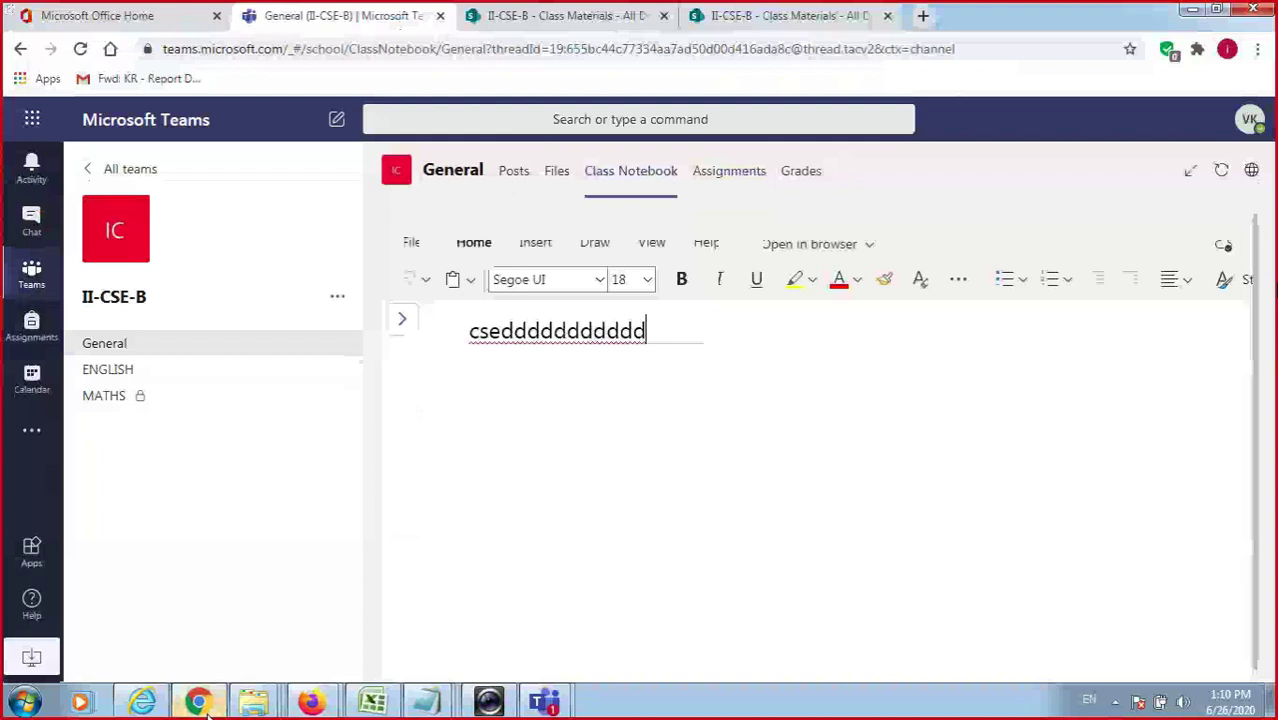
{"action": "left_click", "coordinate": [31, 272]}
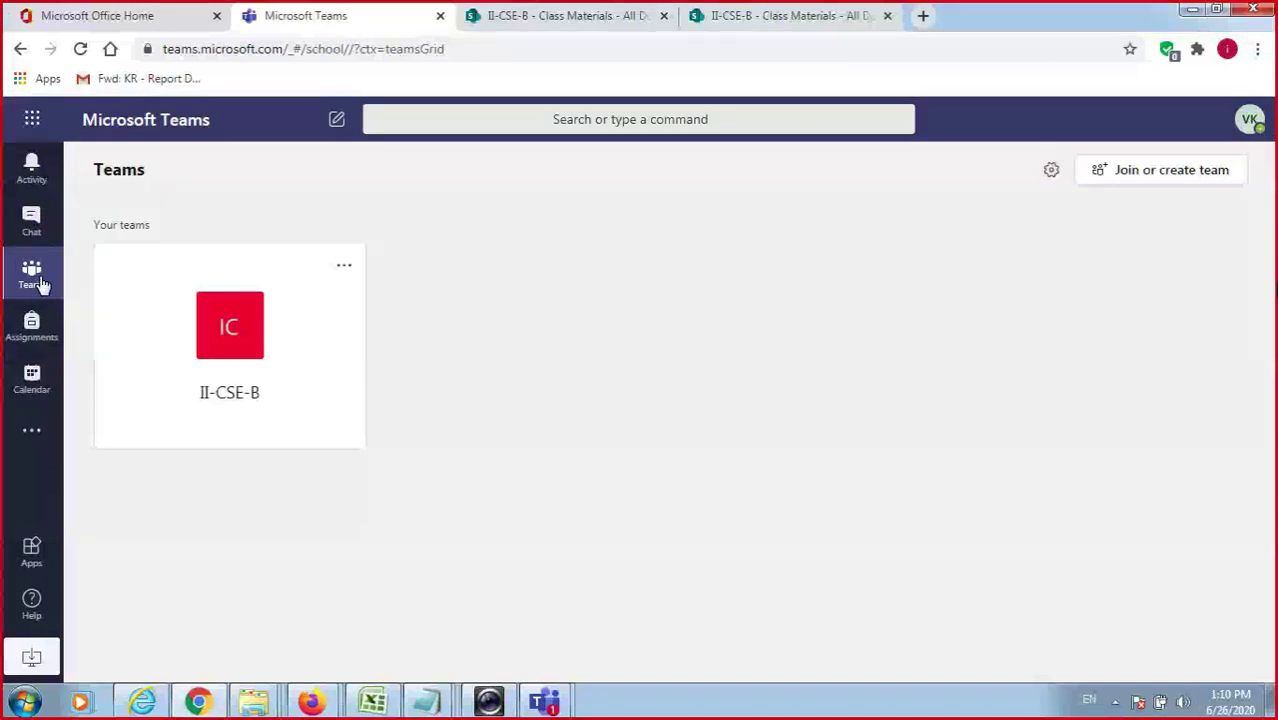
{"action": "left_click", "coordinate": [229, 293]}
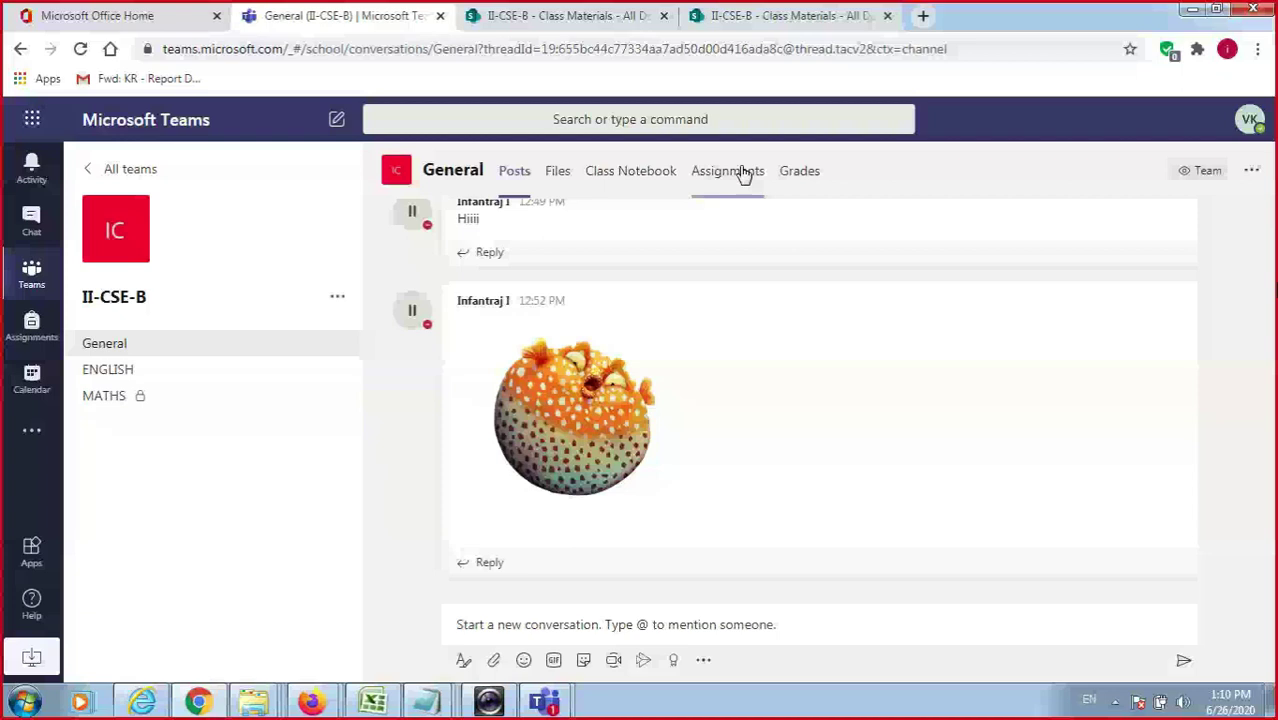
Open the Assignments tab of the II-CSE-B General channel.
{"action": "left_click", "coordinate": [730, 176]}
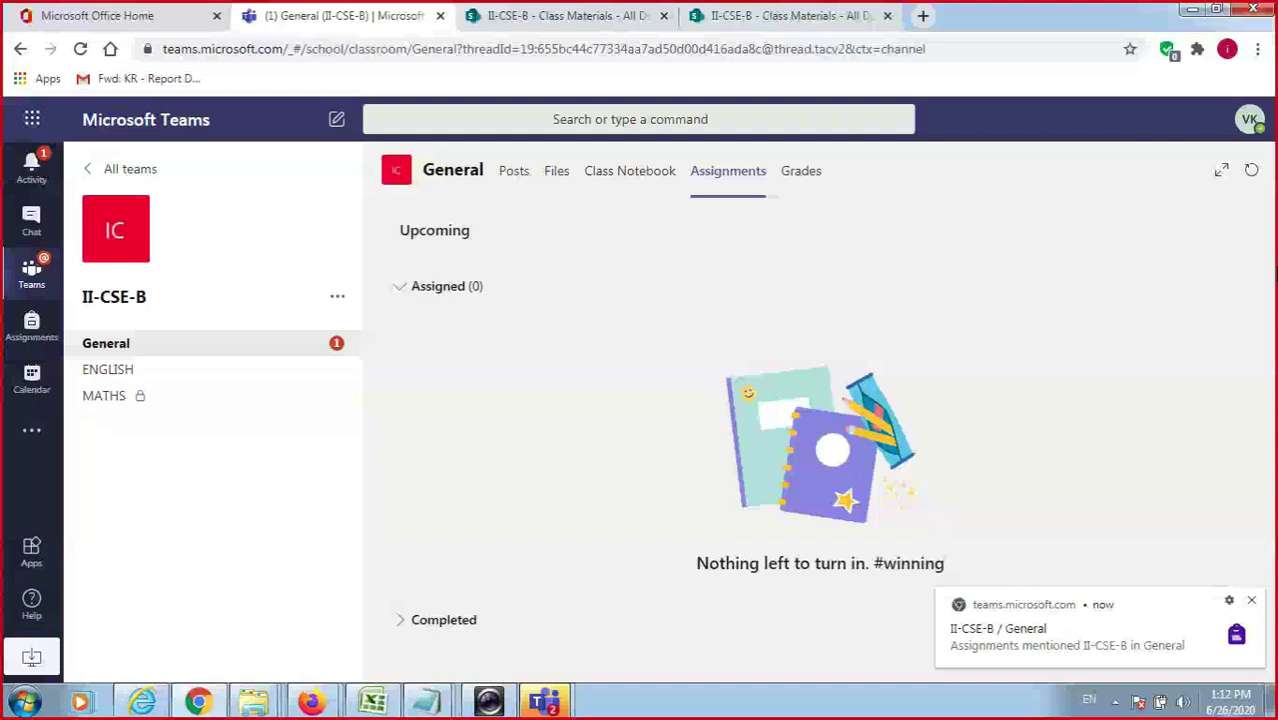
Go to the new assignment notification's post and view assignment -1.
{"action": "left_click", "coordinate": [1127, 658]}
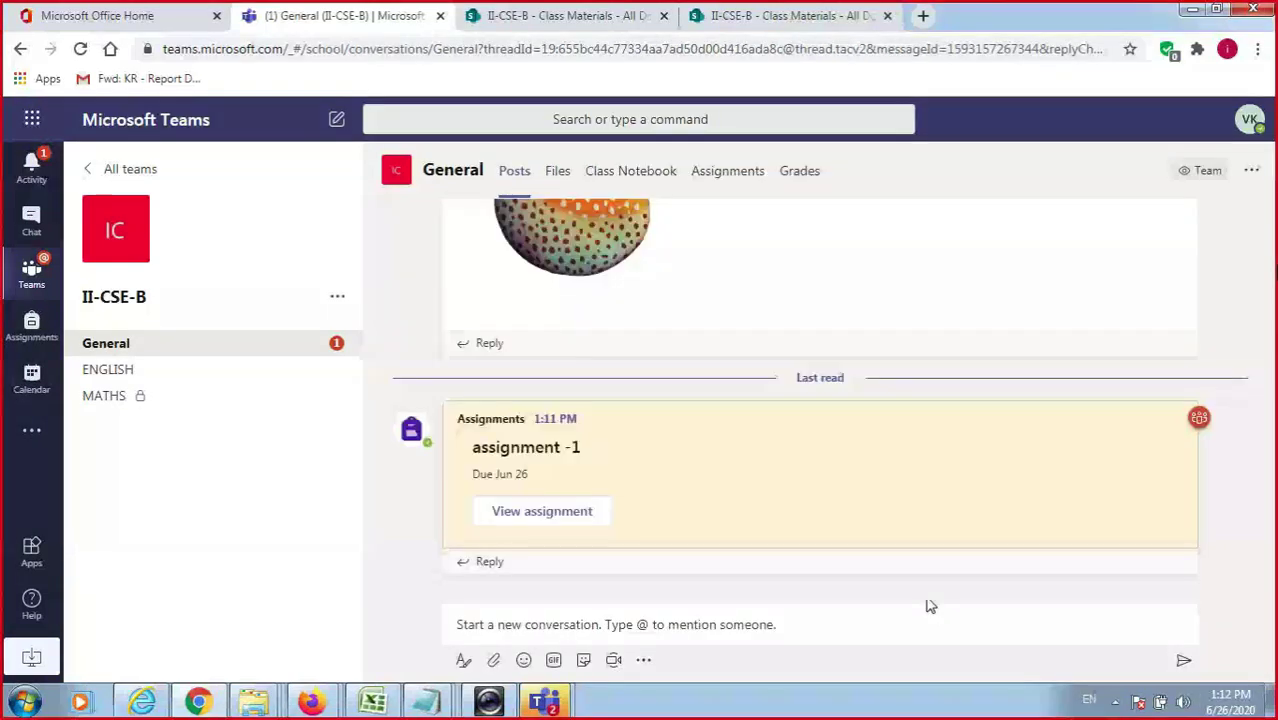
{"action": "left_click", "coordinate": [589, 518]}
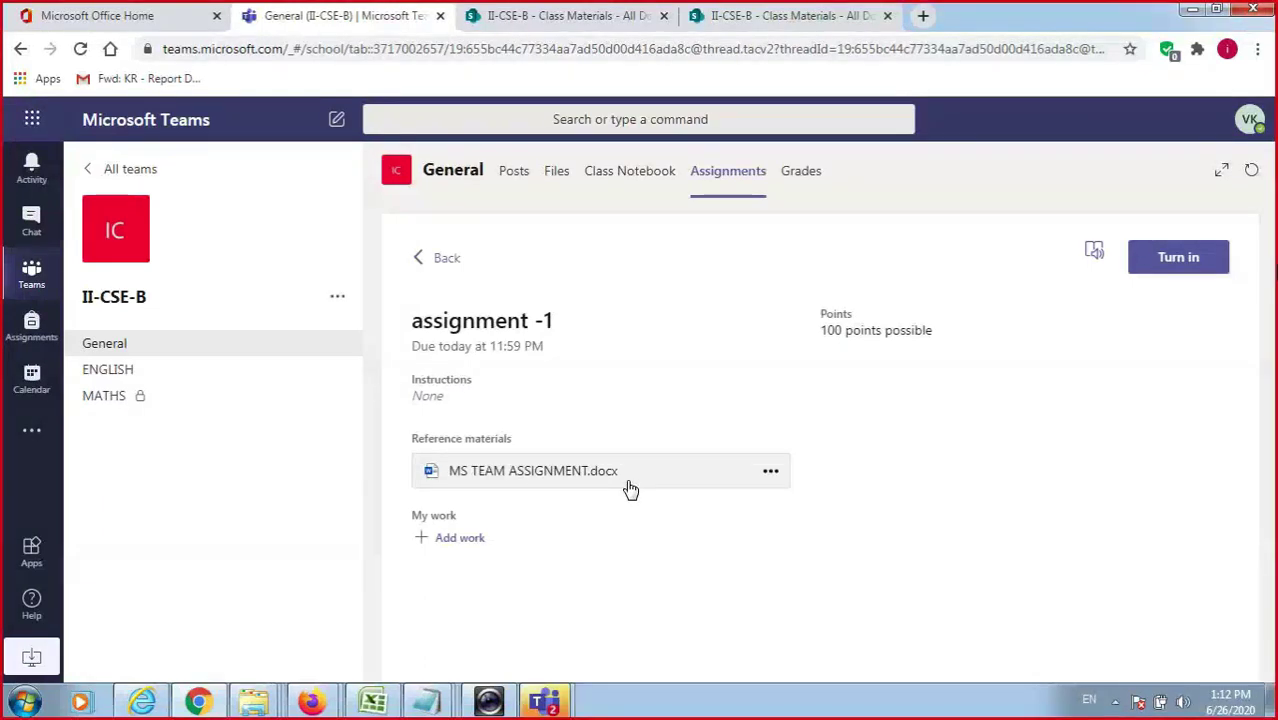
Open MS TEAM ASSIGNMENT.docx and attempt to open it in desktop Word, dismissing the message.
{"action": "left_click", "coordinate": [630, 489]}
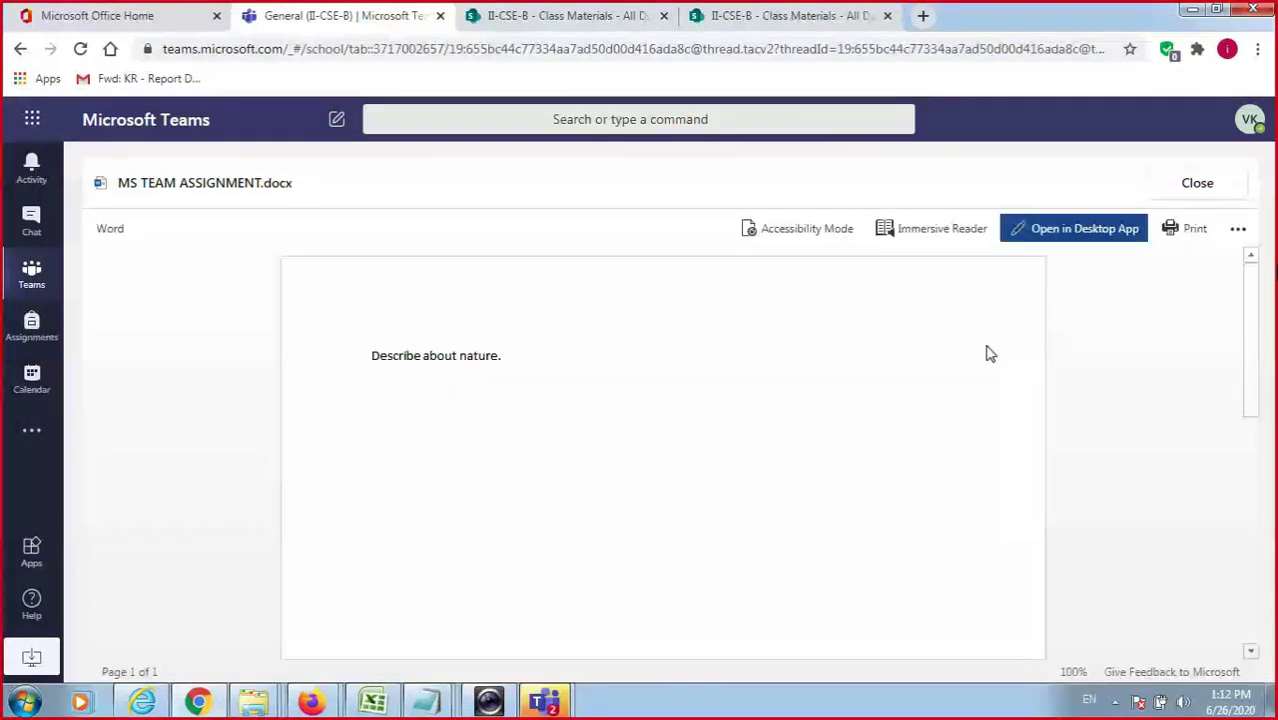
{"action": "left_click", "coordinate": [1104, 234]}
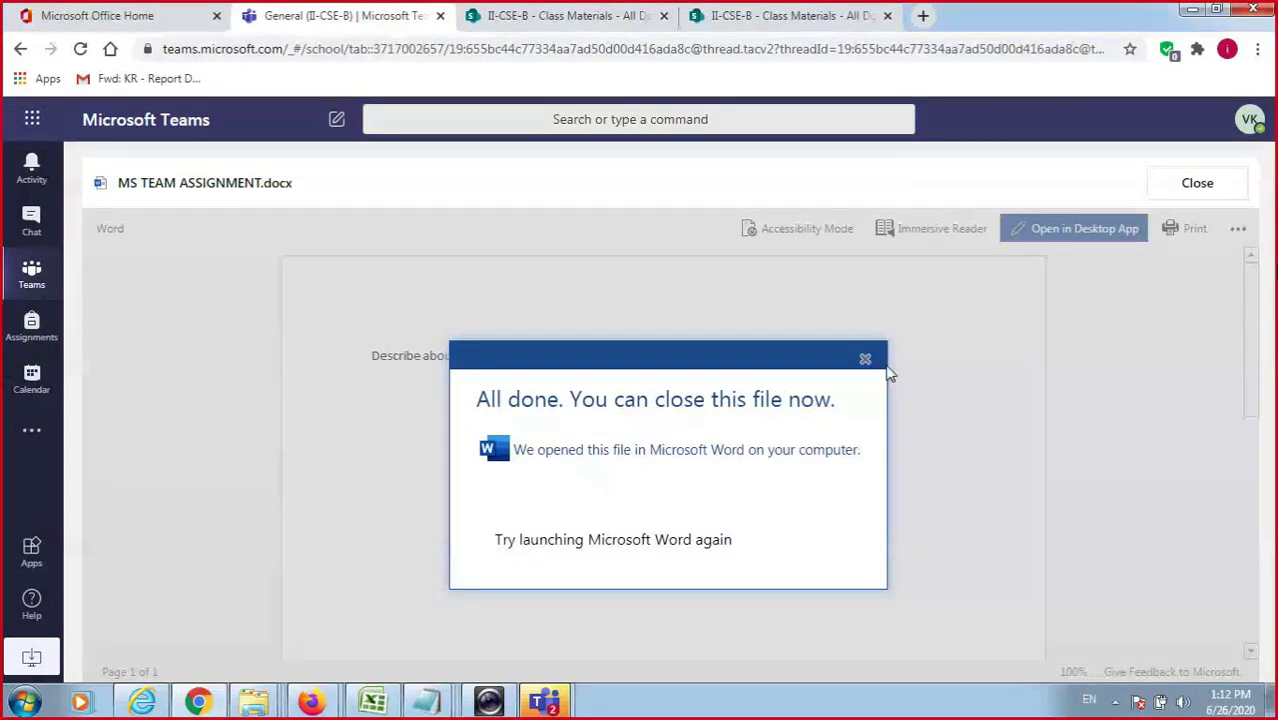
{"action": "left_click", "coordinate": [865, 360]}
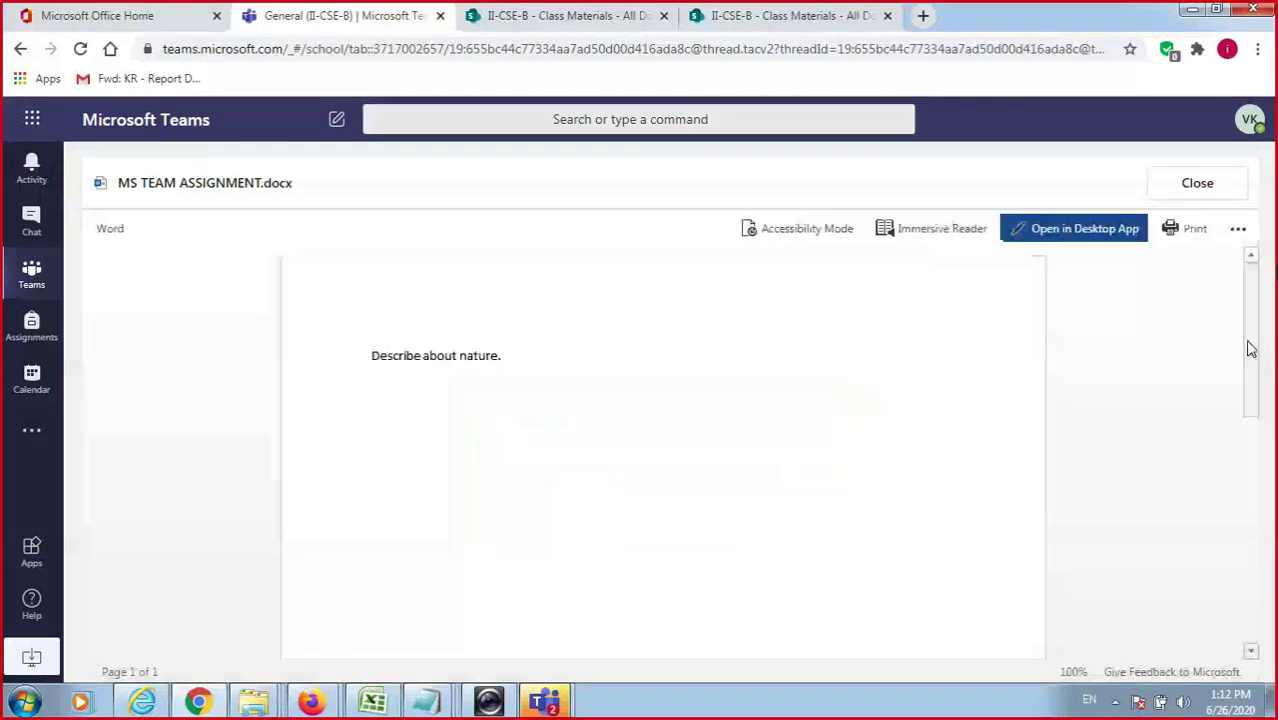
{"action": "scroll", "coordinate": [1249, 348], "scroll_direction": "down", "scroll_amount": 5}
Download MS TEAM ASSIGNMENT.docx as a PDF and close the document viewer.
{"action": "left_click", "coordinate": [810, 228]}
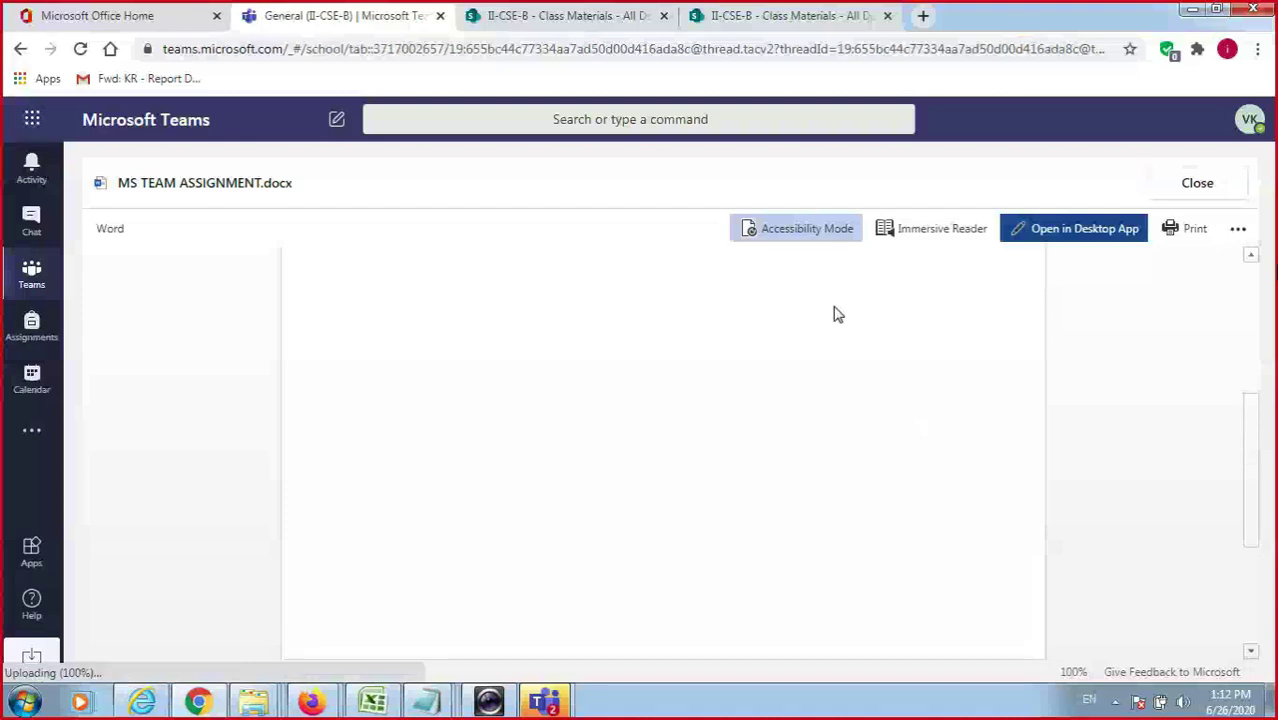
{"action": "left_click", "coordinate": [1236, 229]}
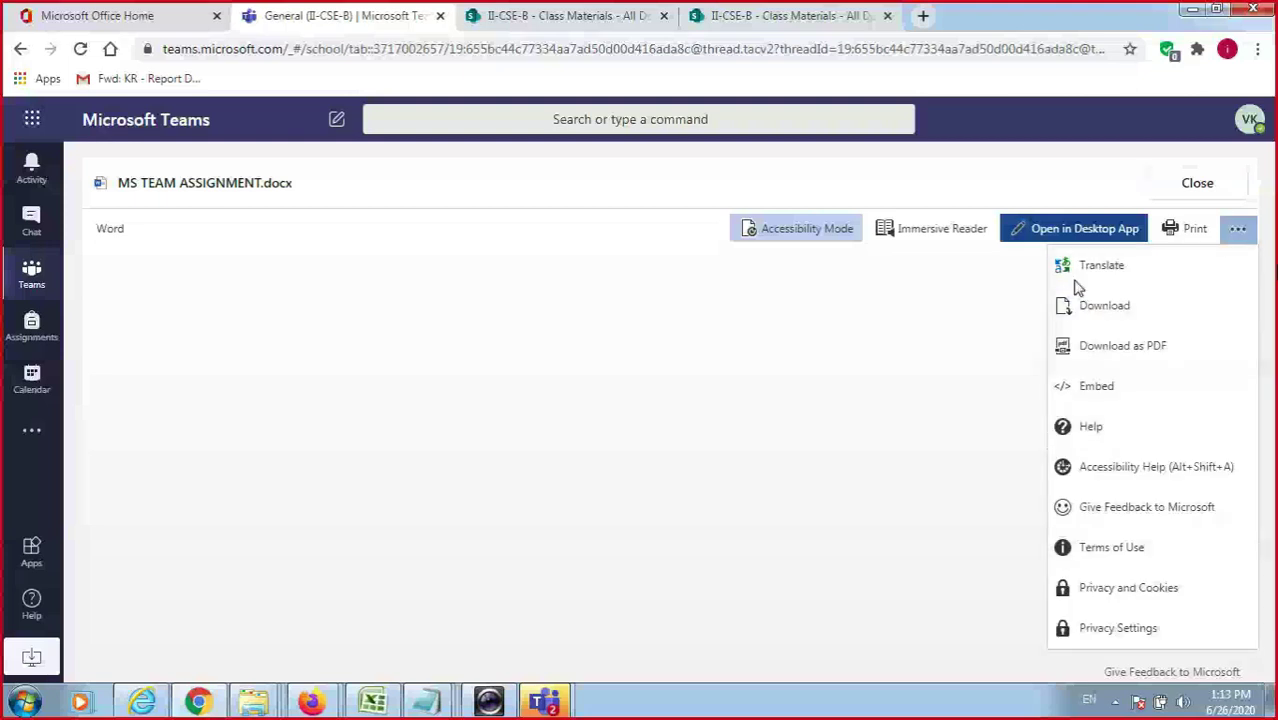
{"action": "left_click", "coordinate": [1110, 358]}
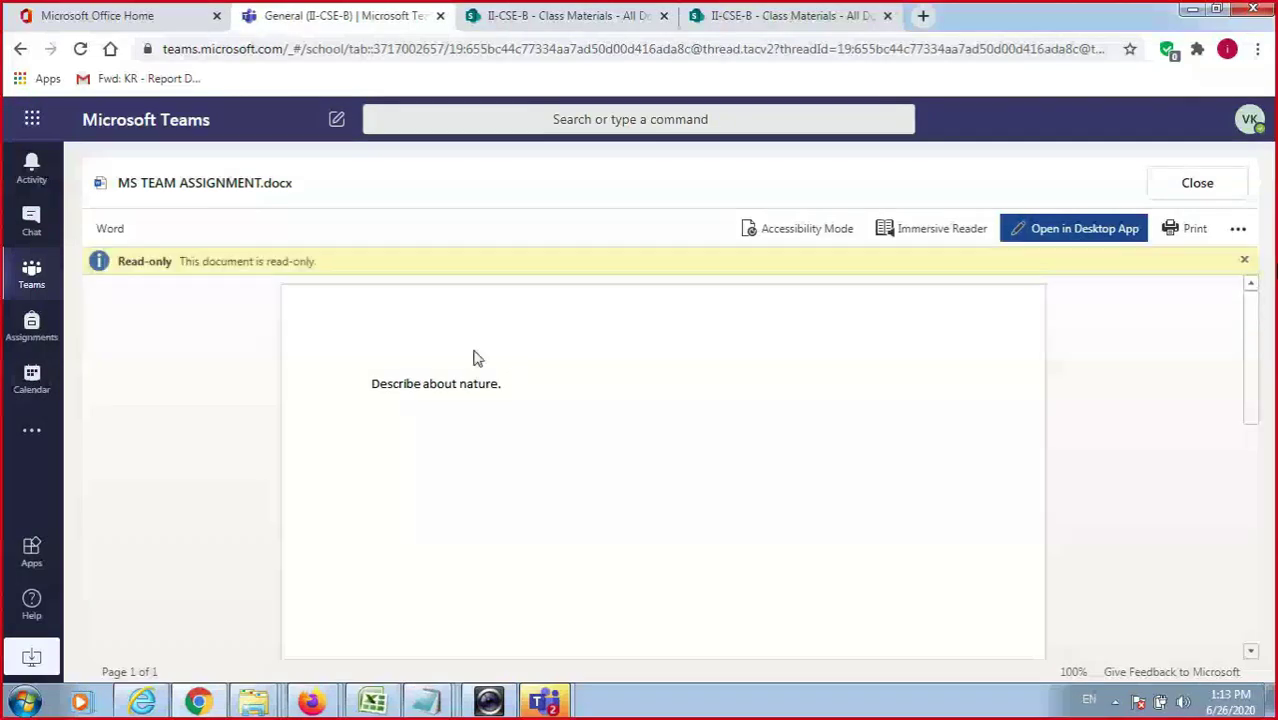
{"action": "scroll", "coordinate": [995, 395], "scroll_direction": "down", "scroll_amount": 5}
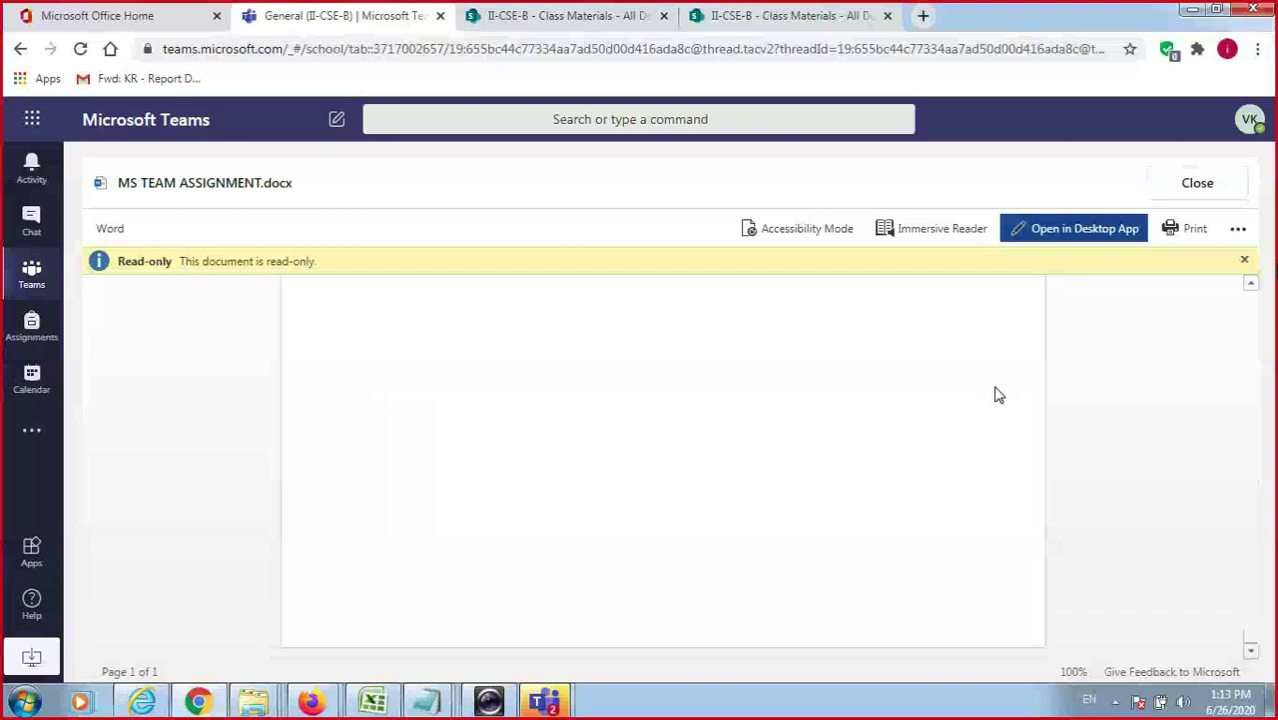
{"action": "key", "text": "Escape"}
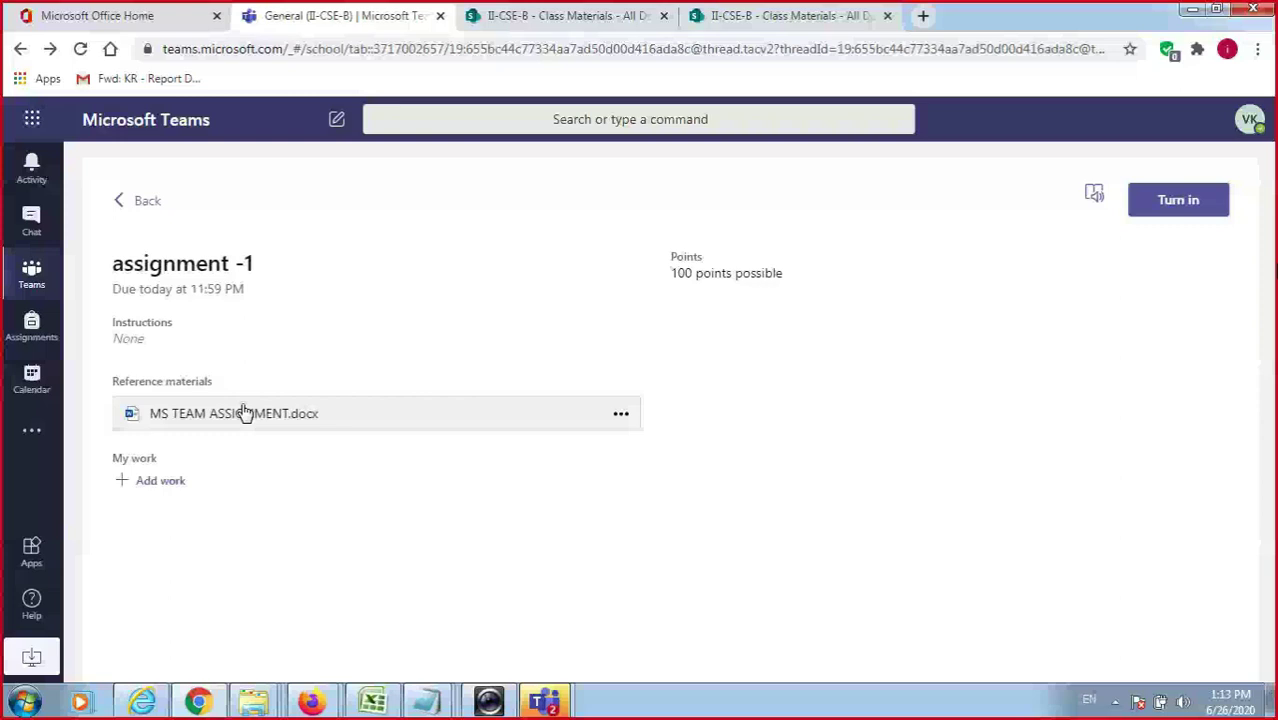
Upload SOLUTION 1.docx from the Desktop as My work for assignment -1.
{"action": "left_click", "coordinate": [158, 482]}
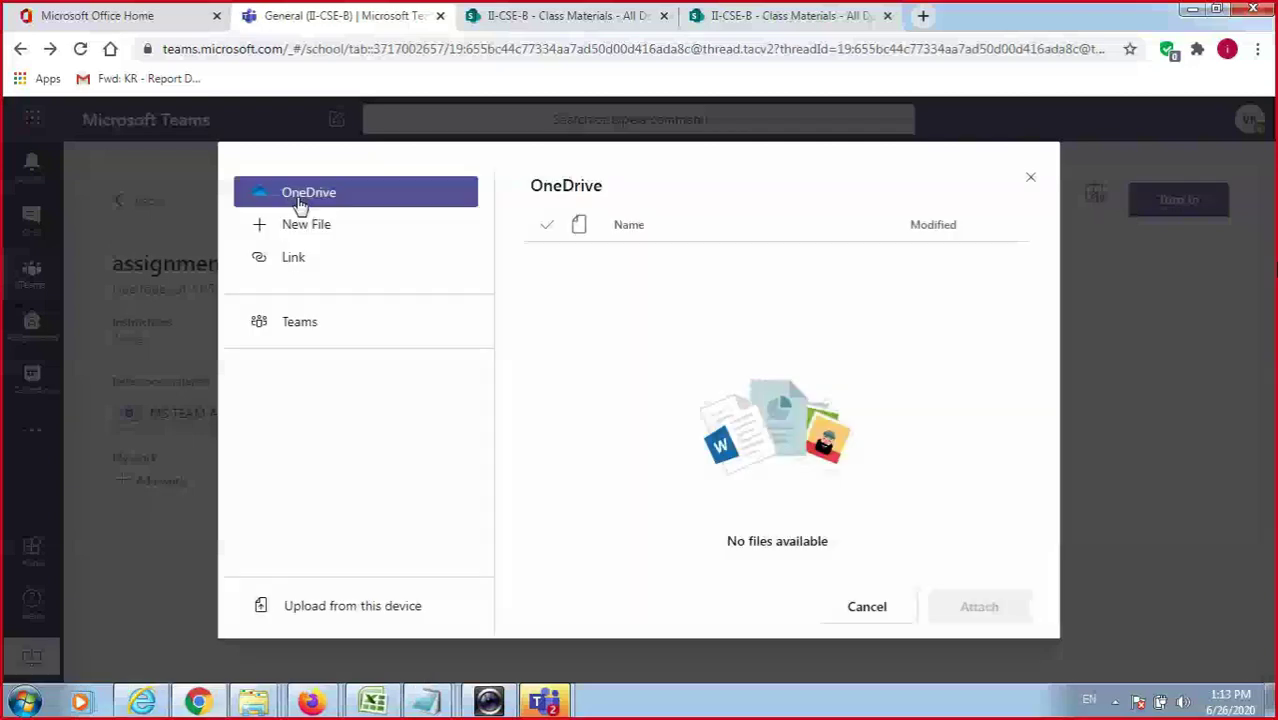
{"action": "left_click", "coordinate": [362, 606]}
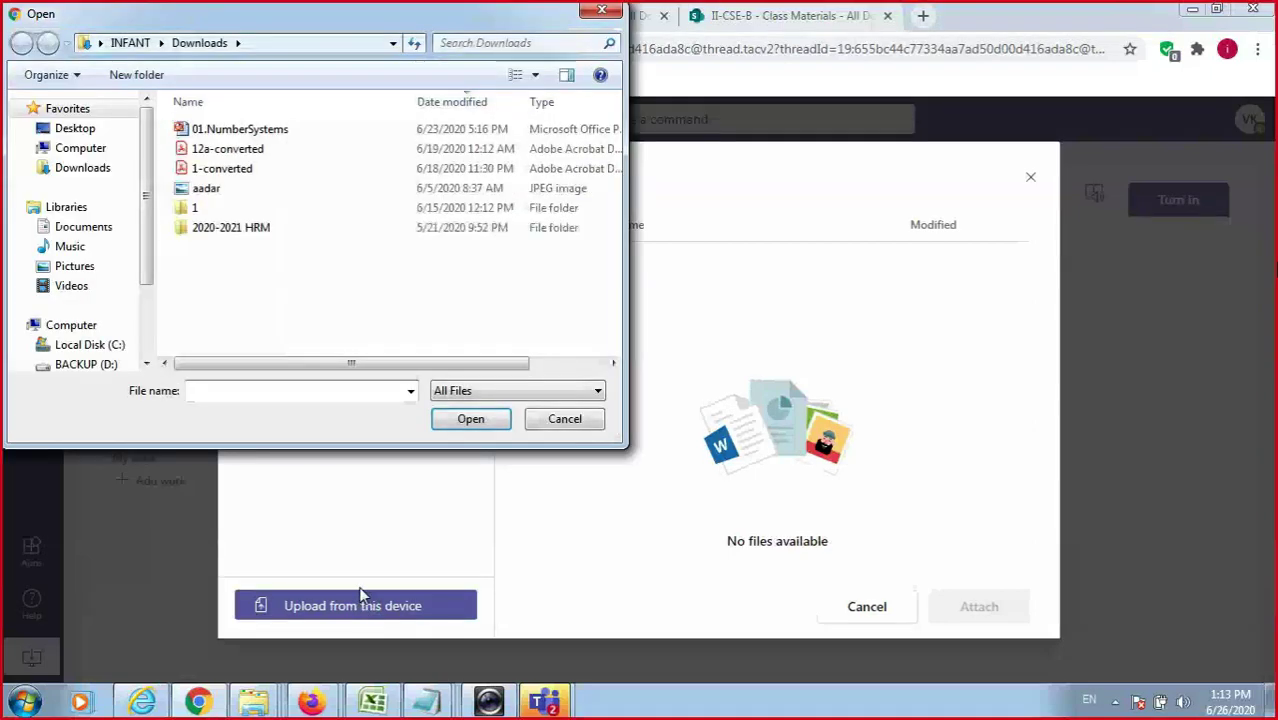
{"action": "left_click", "coordinate": [75, 128]}
{"action": "left_click", "coordinate": [258, 390]}
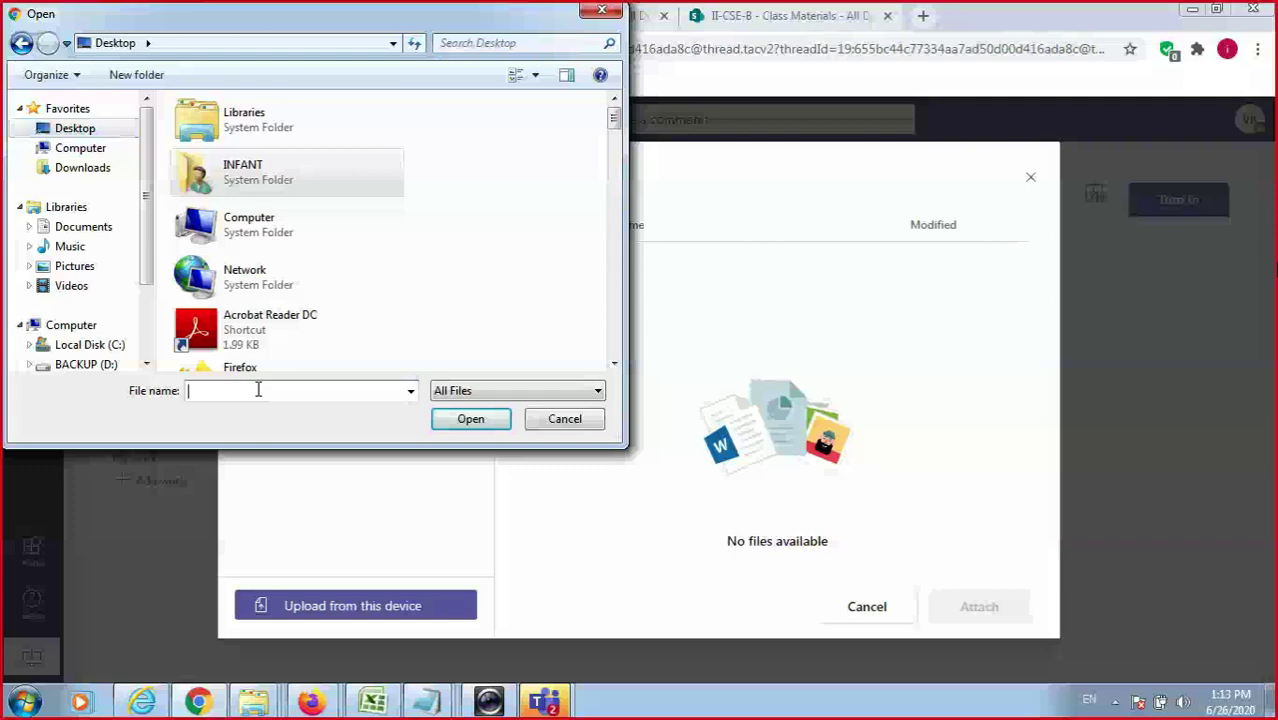
{"action": "type", "text": "m"}
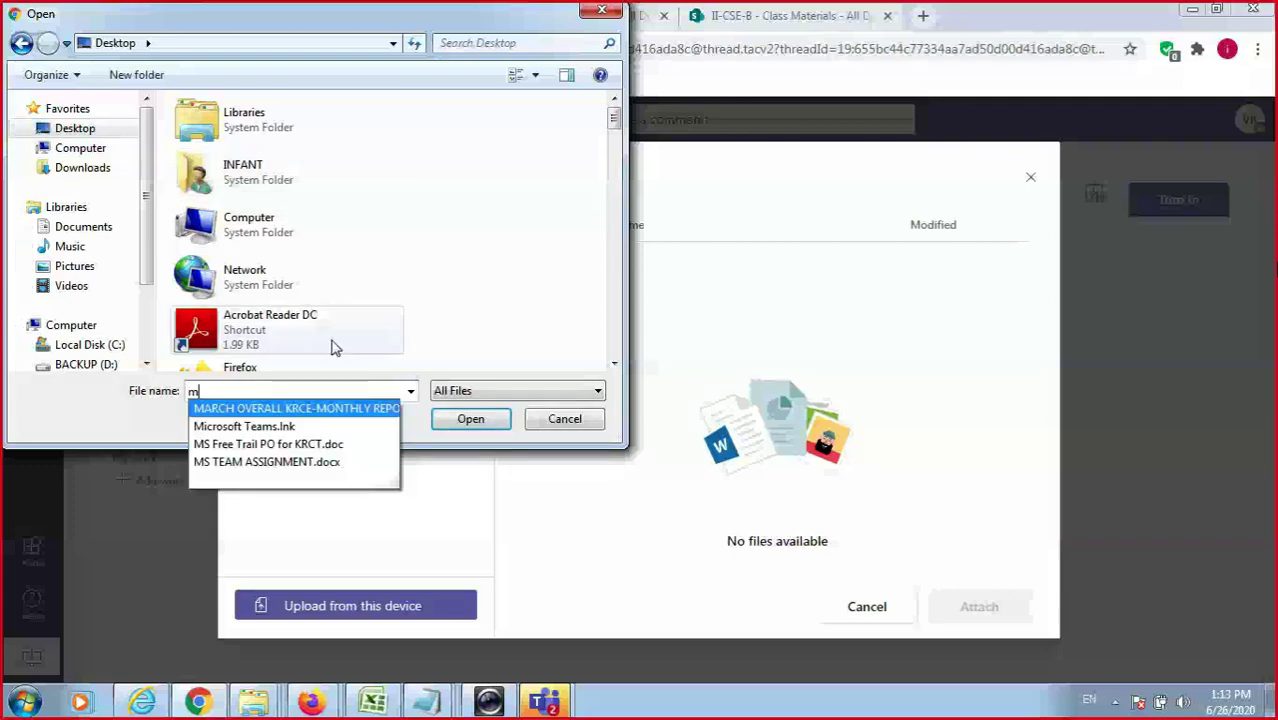
{"action": "key", "text": "BackSpace"}
{"action": "type", "text": "sol"}
{"action": "left_click", "coordinate": [463, 428]}
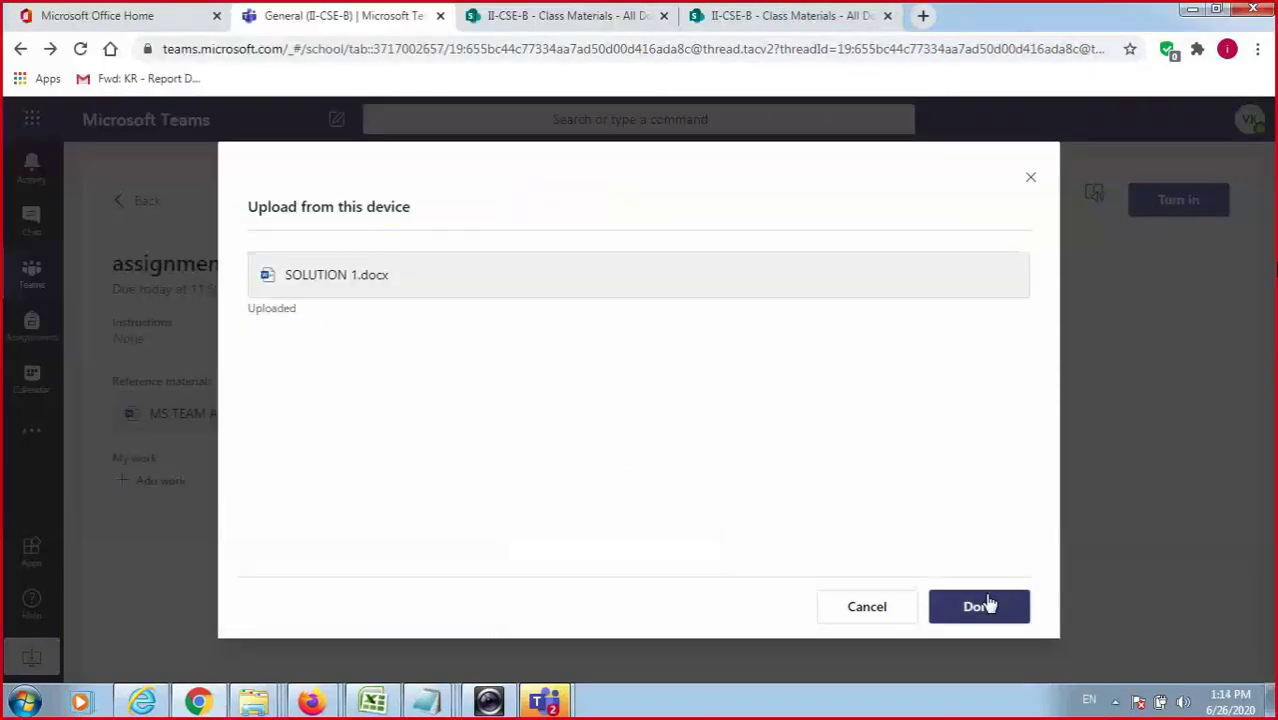
{"action": "left_click", "coordinate": [1012, 609]}
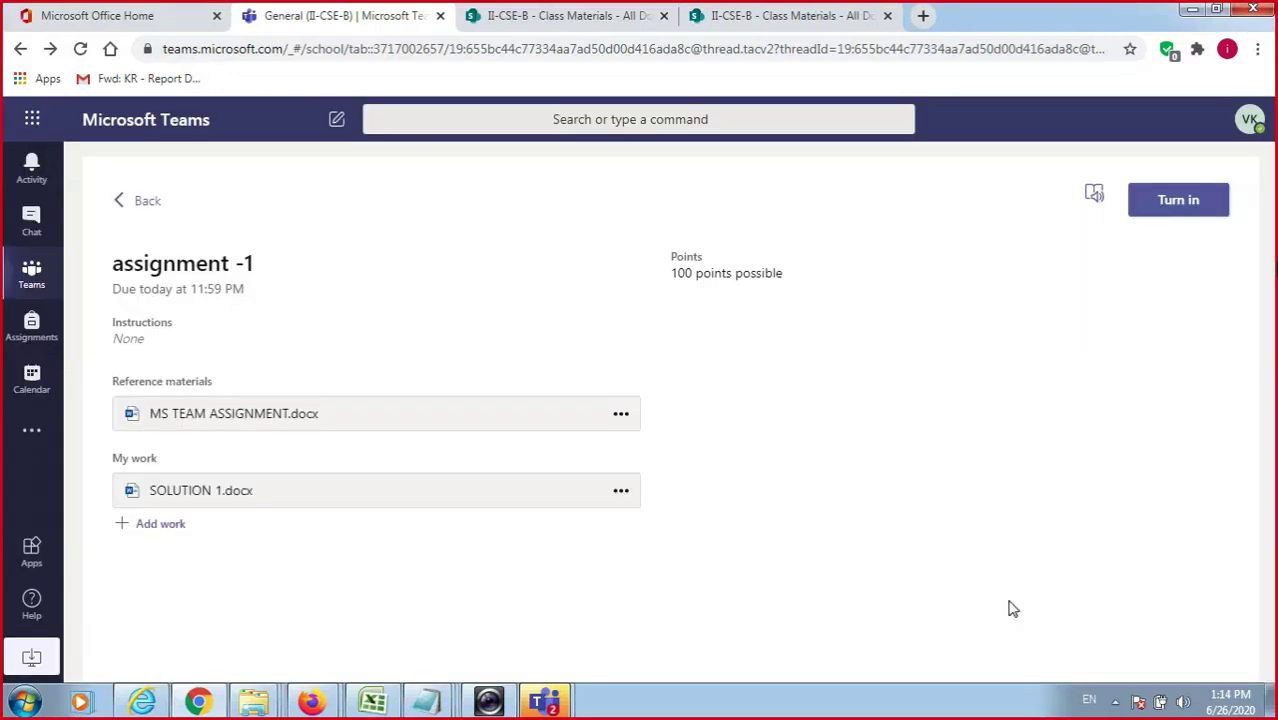
View assignment -1's submissions in the teacher's Firefox window, then return to the student's Chrome window.
{"action": "mouse_move", "coordinate": [310, 692]}
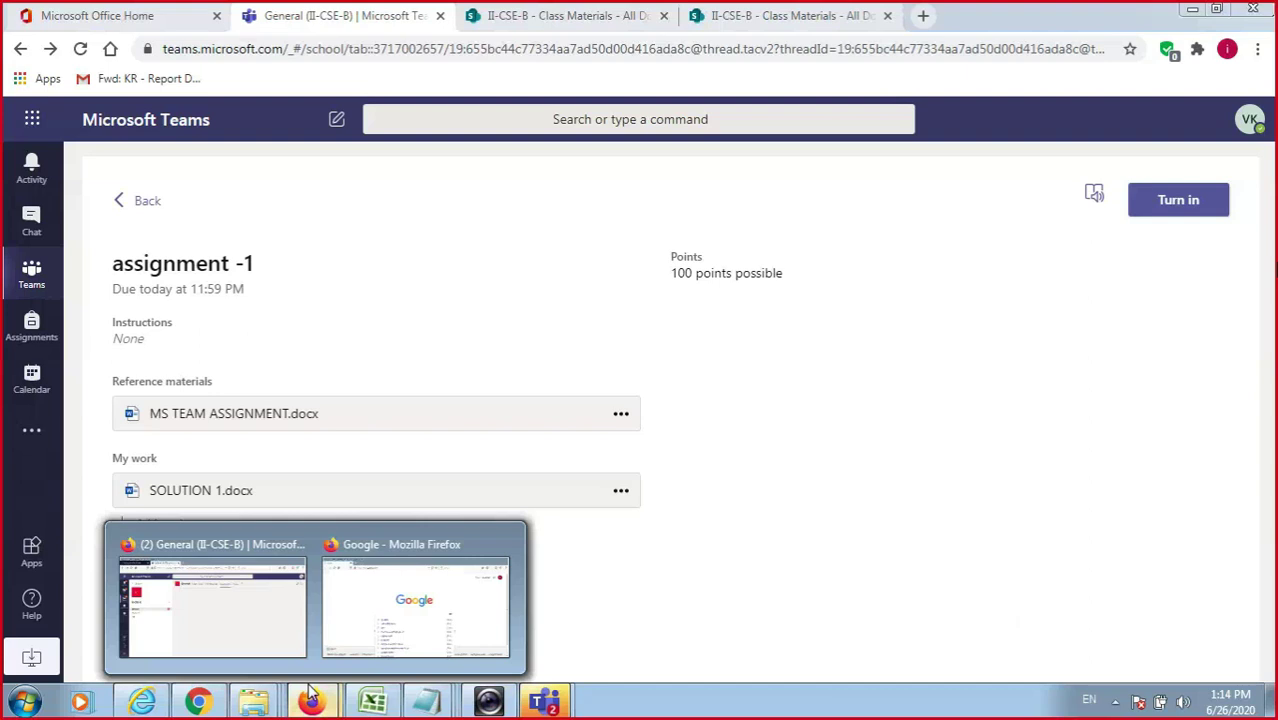
{"action": "left_click", "coordinate": [285, 605]}
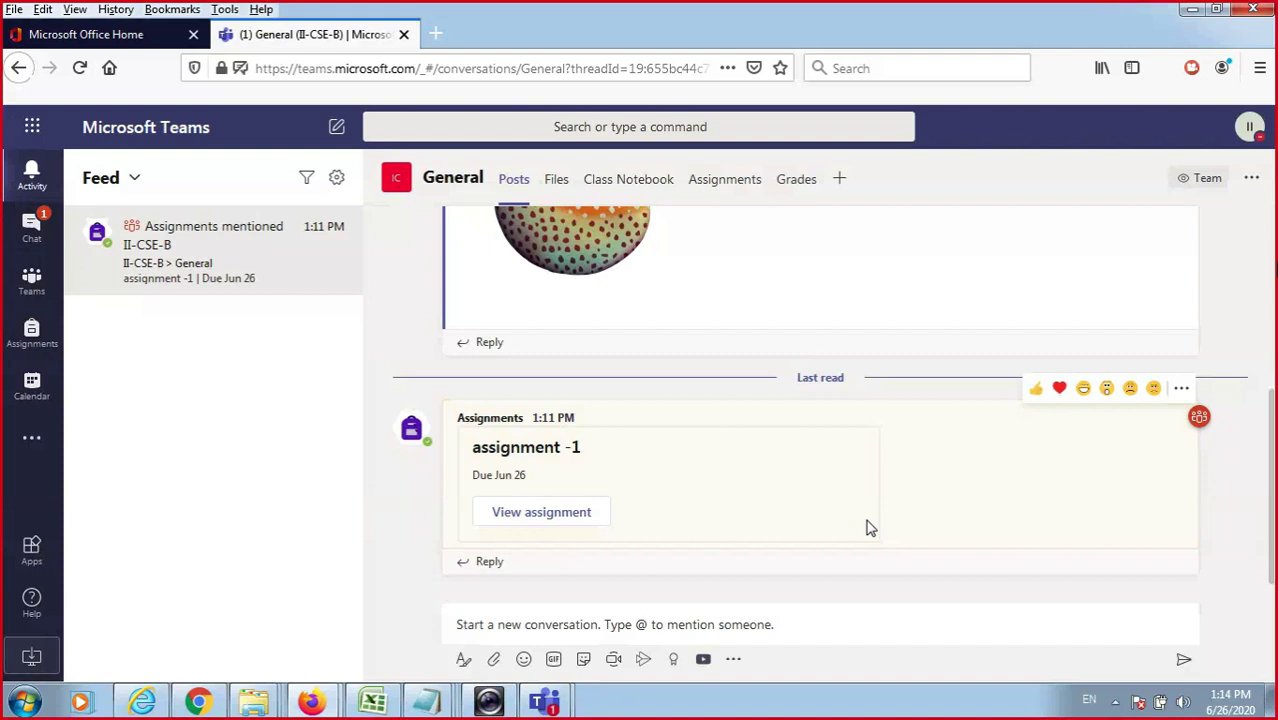
{"action": "scroll", "coordinate": [753, 297], "scroll_direction": "up", "scroll_amount": 2}
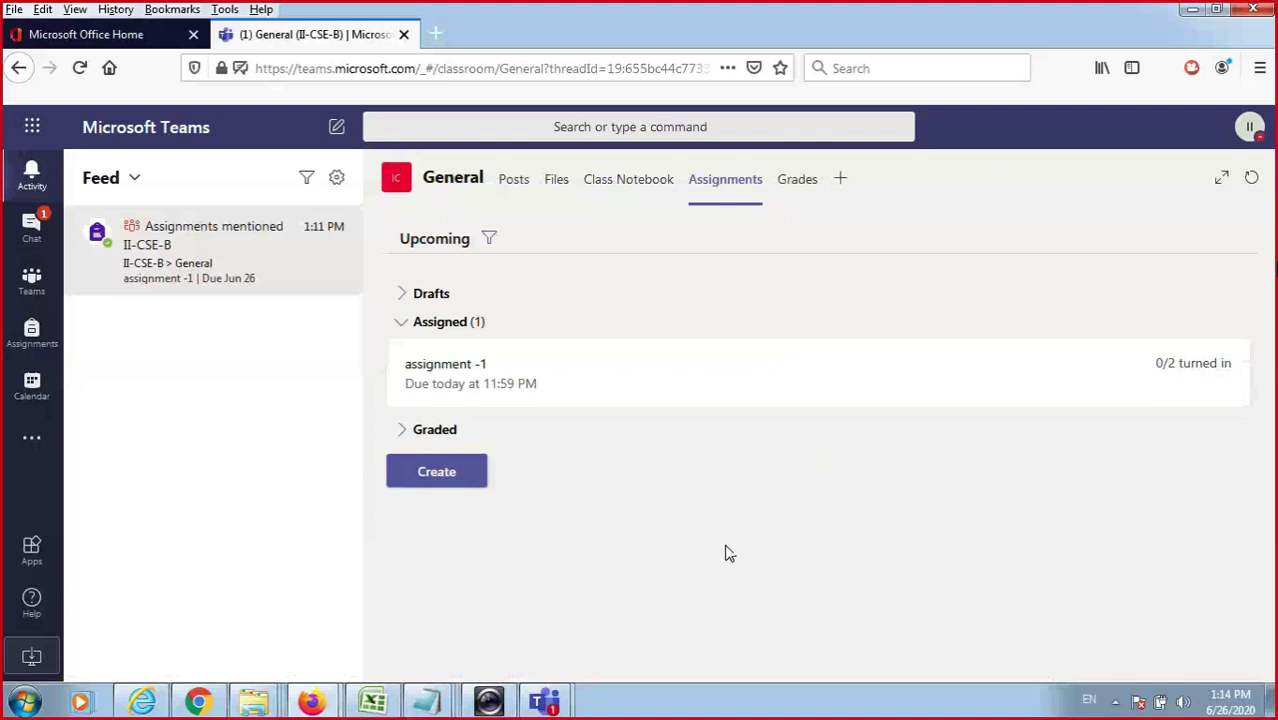
{"action": "left_click", "coordinate": [549, 386]}
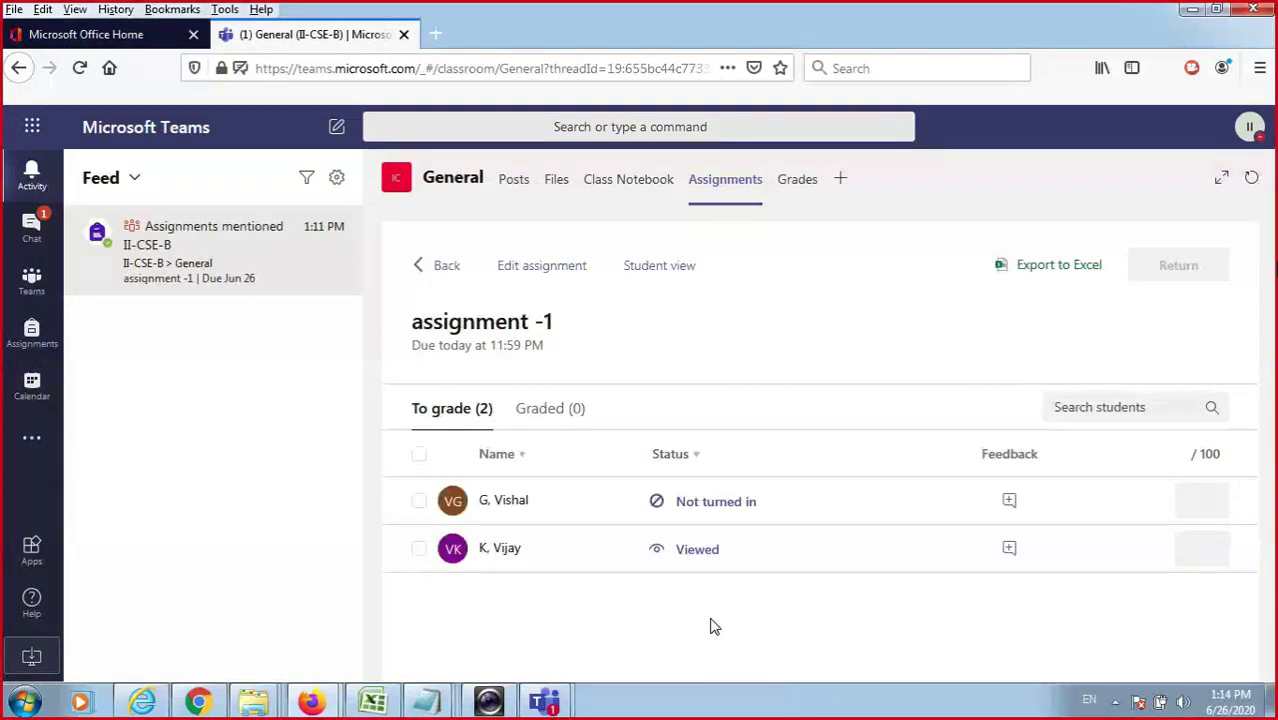
{"action": "left_click", "coordinate": [195, 703]}
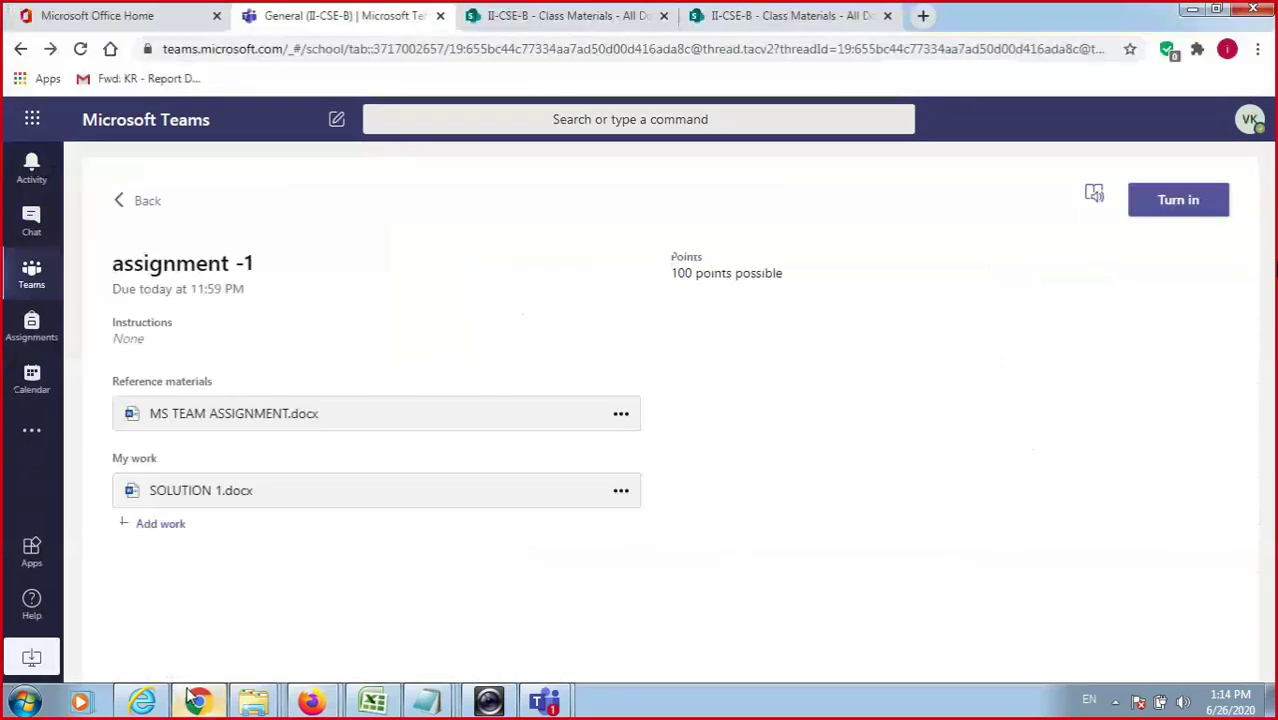
In the teacher's window, open the Viewed student's SOLUTION 1.docx submission for grading.
{"action": "mouse_move", "coordinate": [311, 702]}
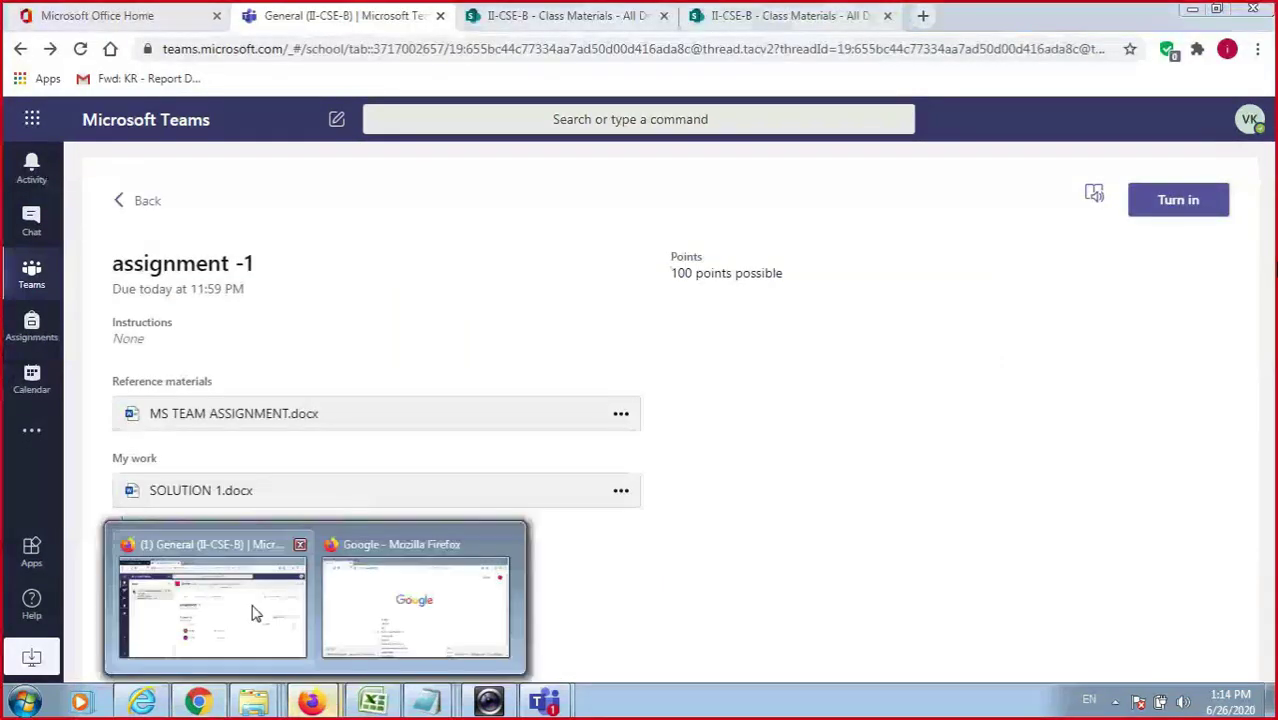
{"action": "left_click", "coordinate": [255, 613]}
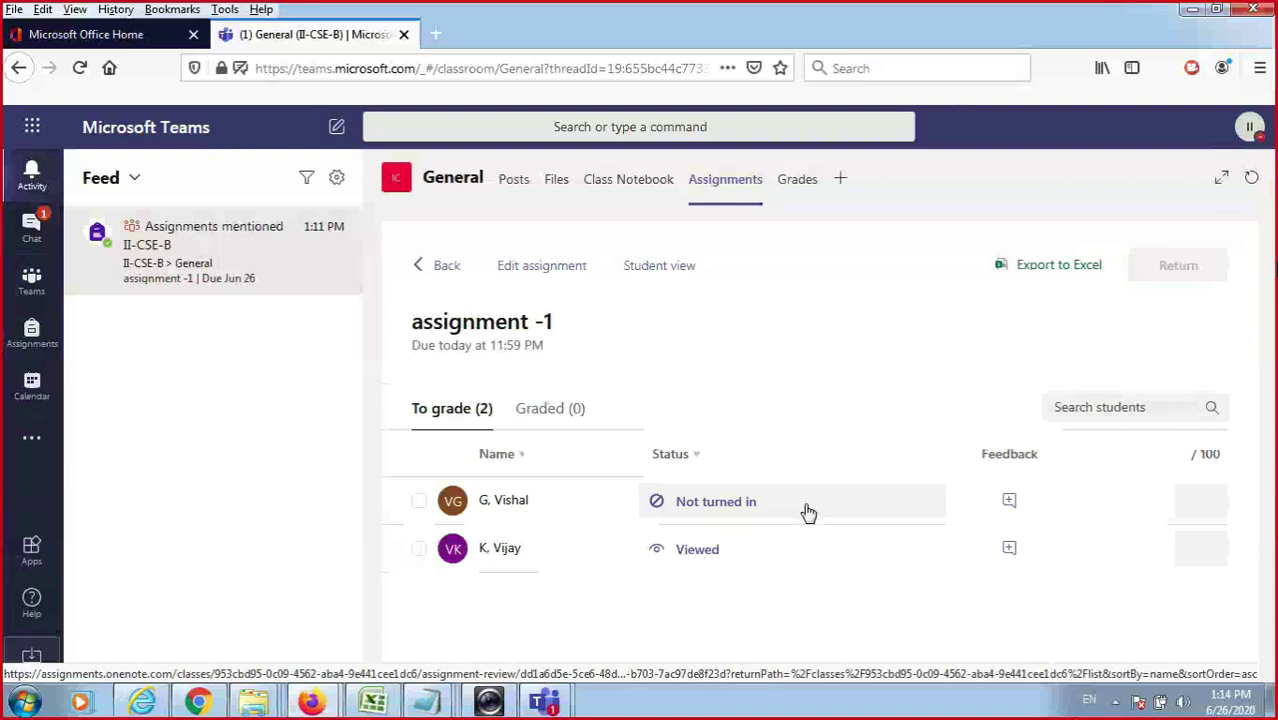
{"action": "left_click", "coordinate": [771, 550]}
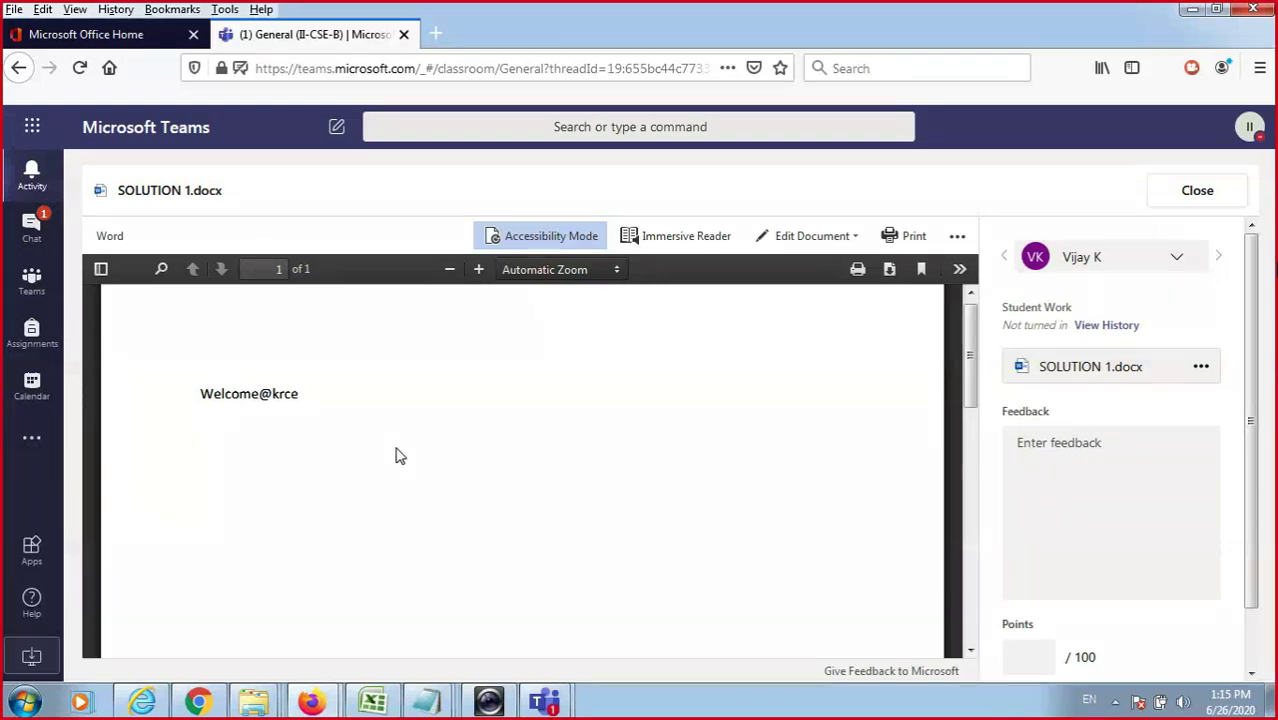
Give the submission feedback 'ok good' and 50 points, then return it to the student.
{"action": "left_click", "coordinate": [1183, 480]}
{"action": "type", "text": "ok good"}
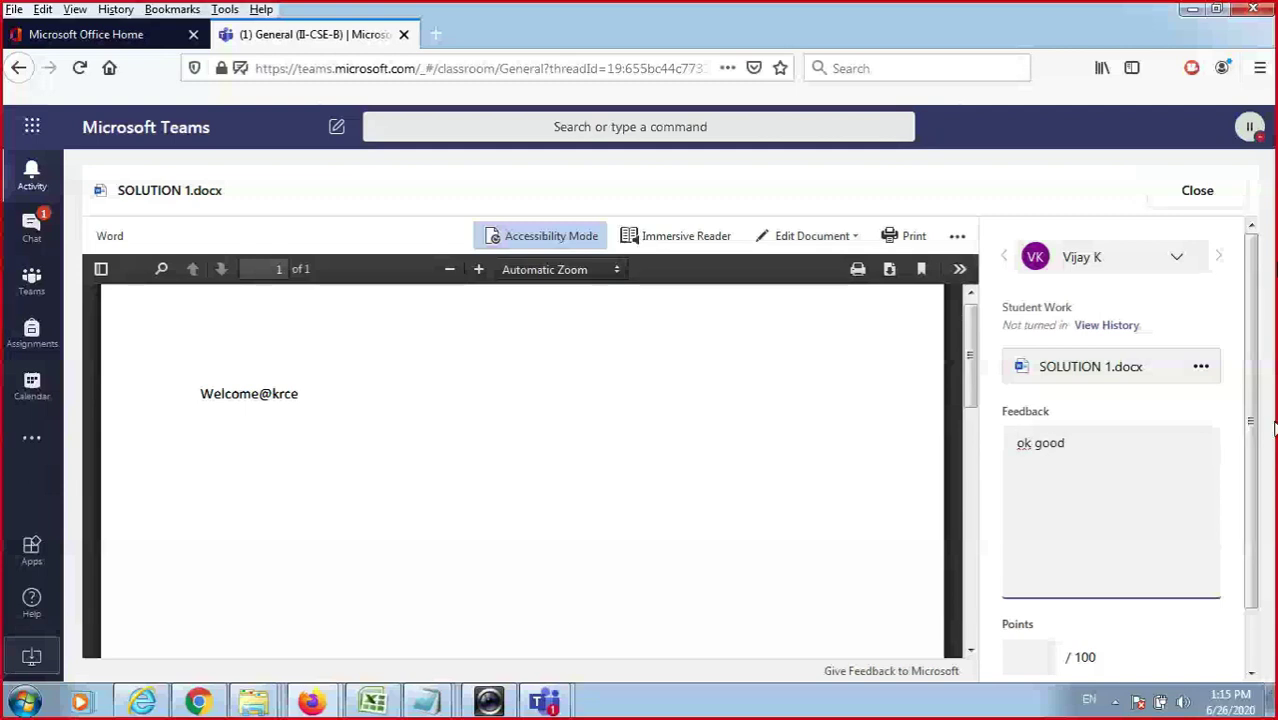
{"action": "scroll", "coordinate": [1200, 480], "scroll_direction": "down", "scroll_amount": 1}
{"action": "left_click", "coordinate": [1030, 595]}
{"action": "type", "text": "50"}
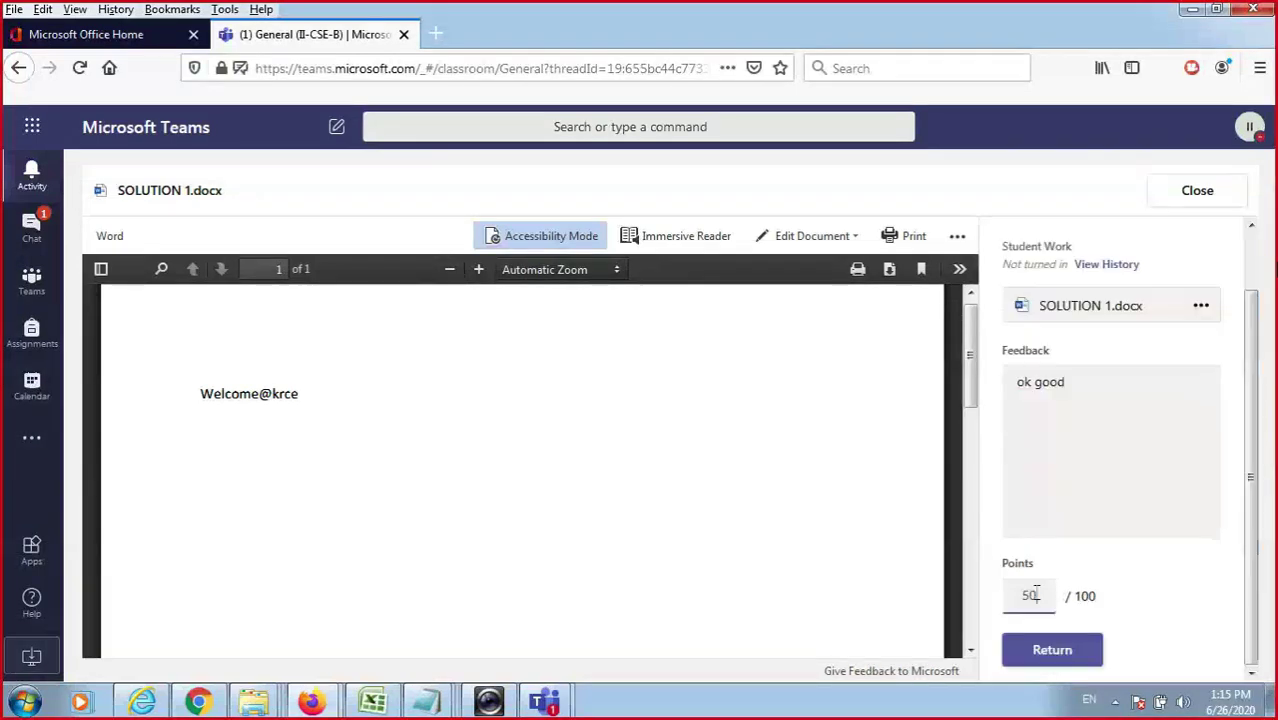
{"action": "left_click", "coordinate": [1058, 668]}
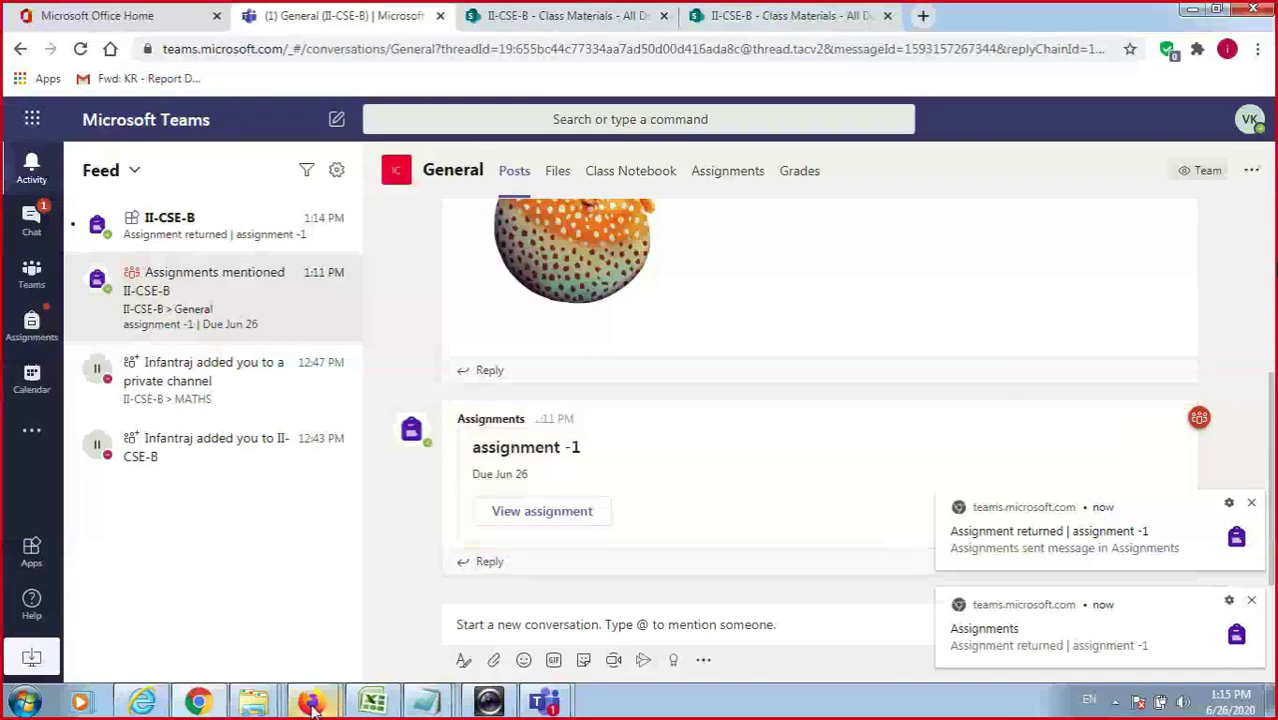
In the teacher's Firefox window, go back to the General channel's Assignments tab.
{"action": "mouse_move", "coordinate": [311, 702]}
{"action": "left_click", "coordinate": [241, 630]}
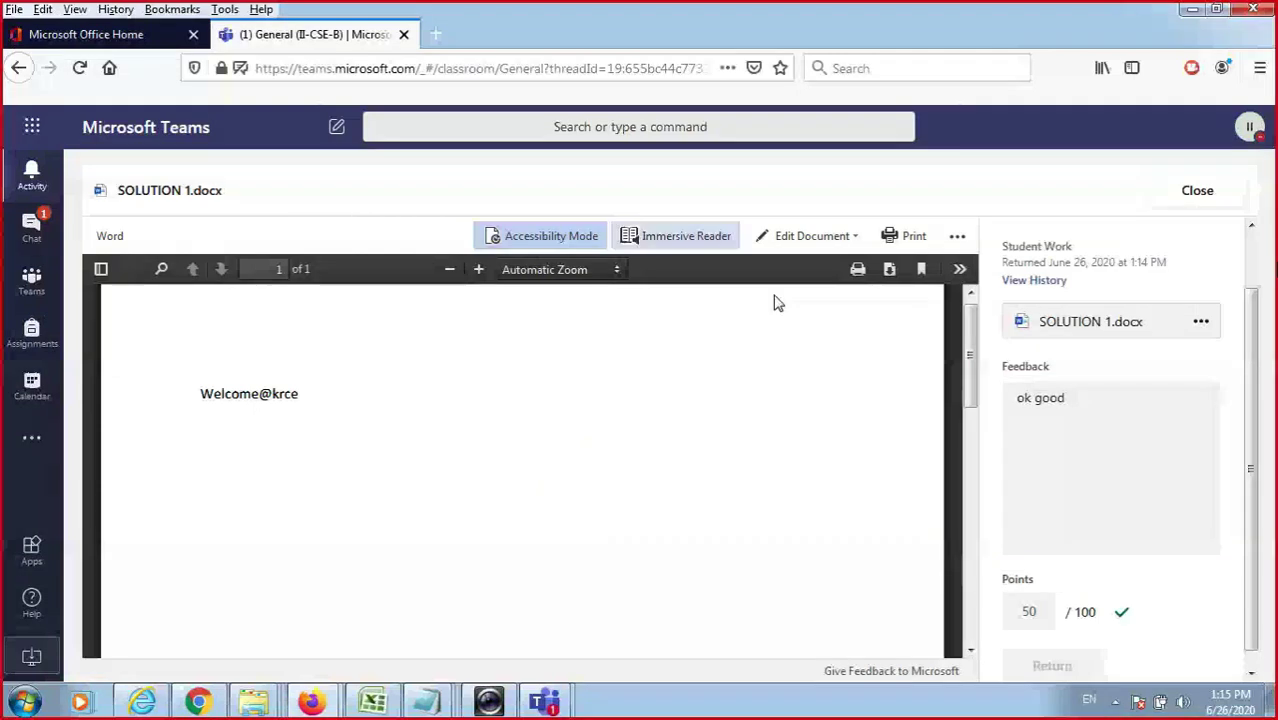
{"action": "left_click", "coordinate": [31, 276]}
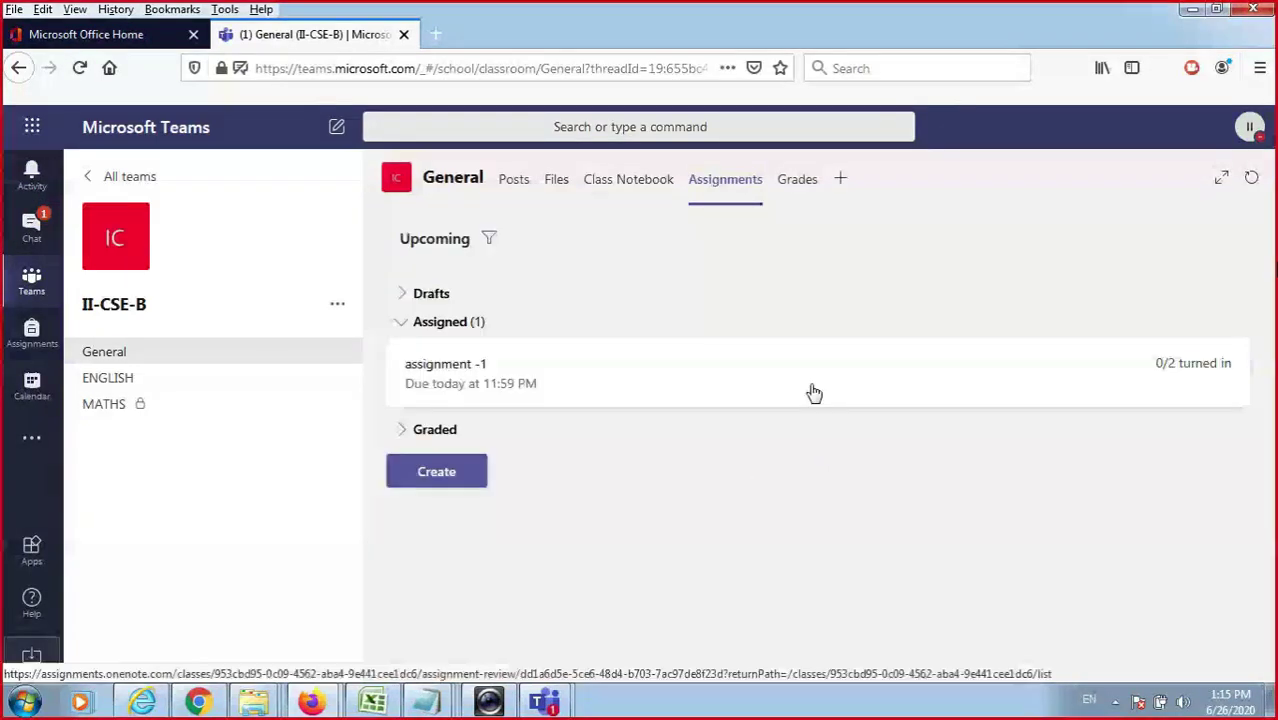
Check that assignment -1 was returned at 50 points with 'ok good' feedback, then open the class gradebook.
{"action": "left_click", "coordinate": [477, 329]}
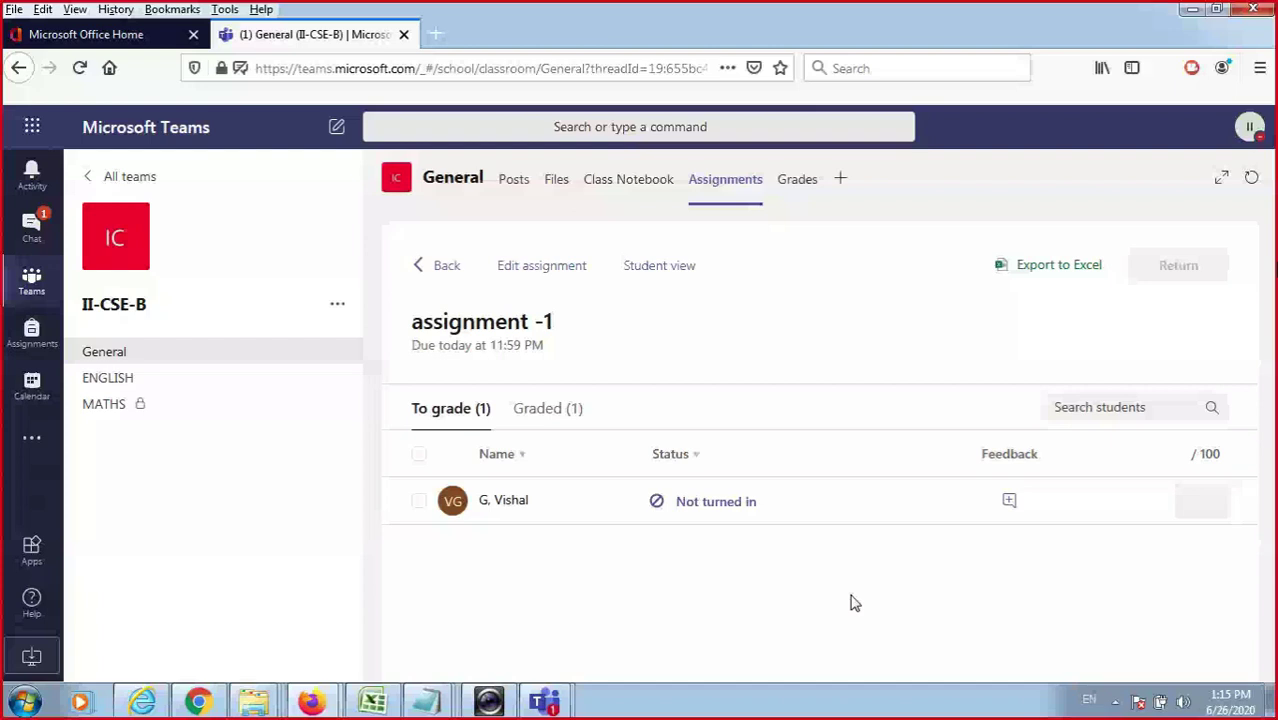
{"action": "left_click", "coordinate": [539, 410]}
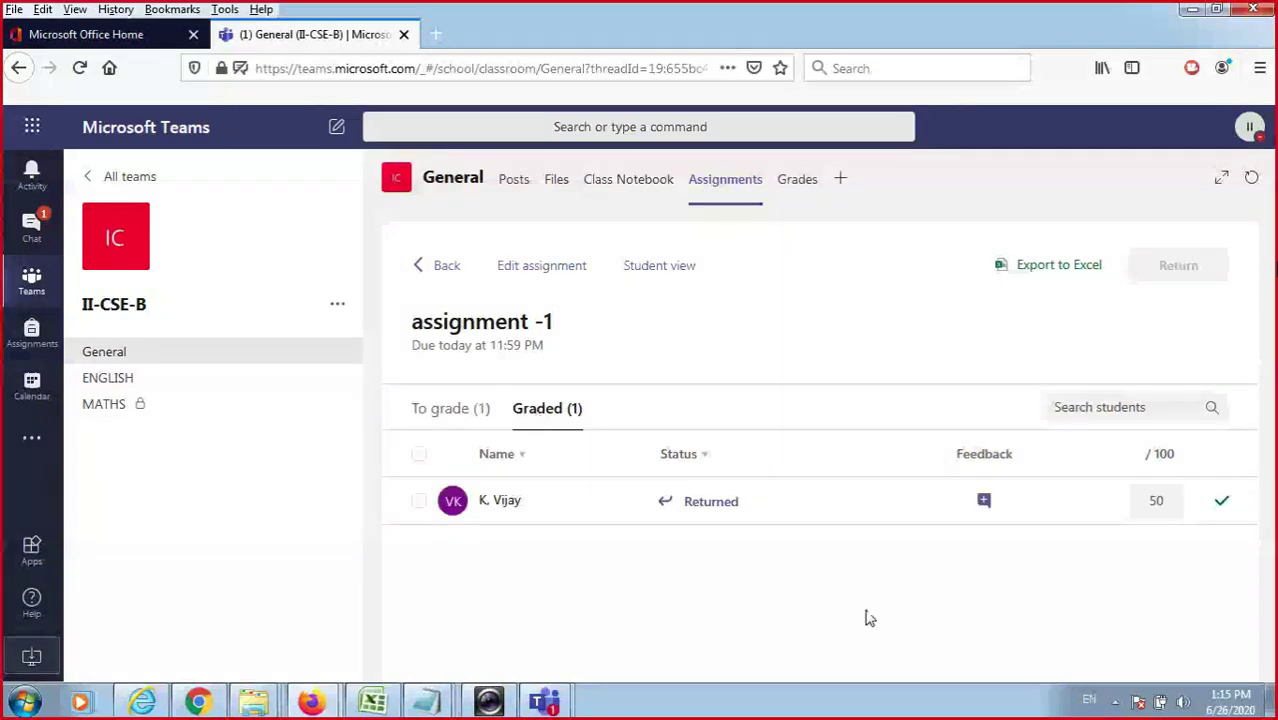
{"action": "left_click", "coordinate": [983, 503]}
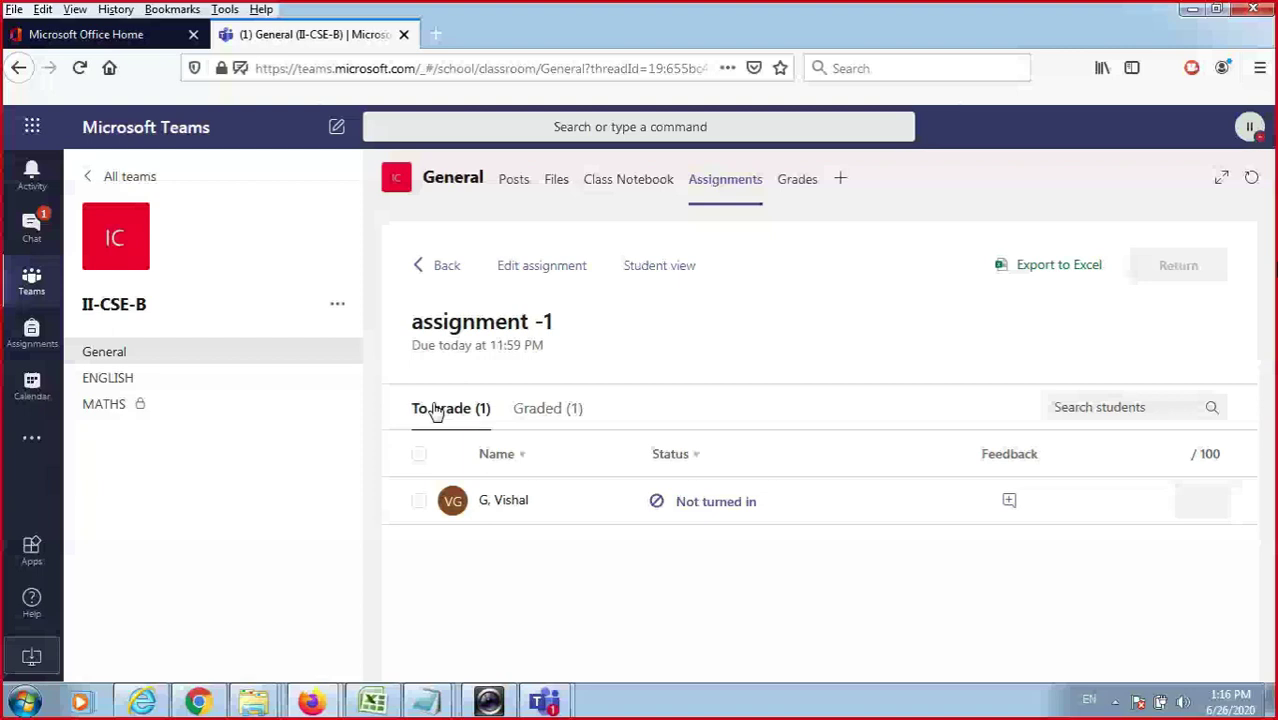
{"action": "left_click", "coordinate": [796, 180]}
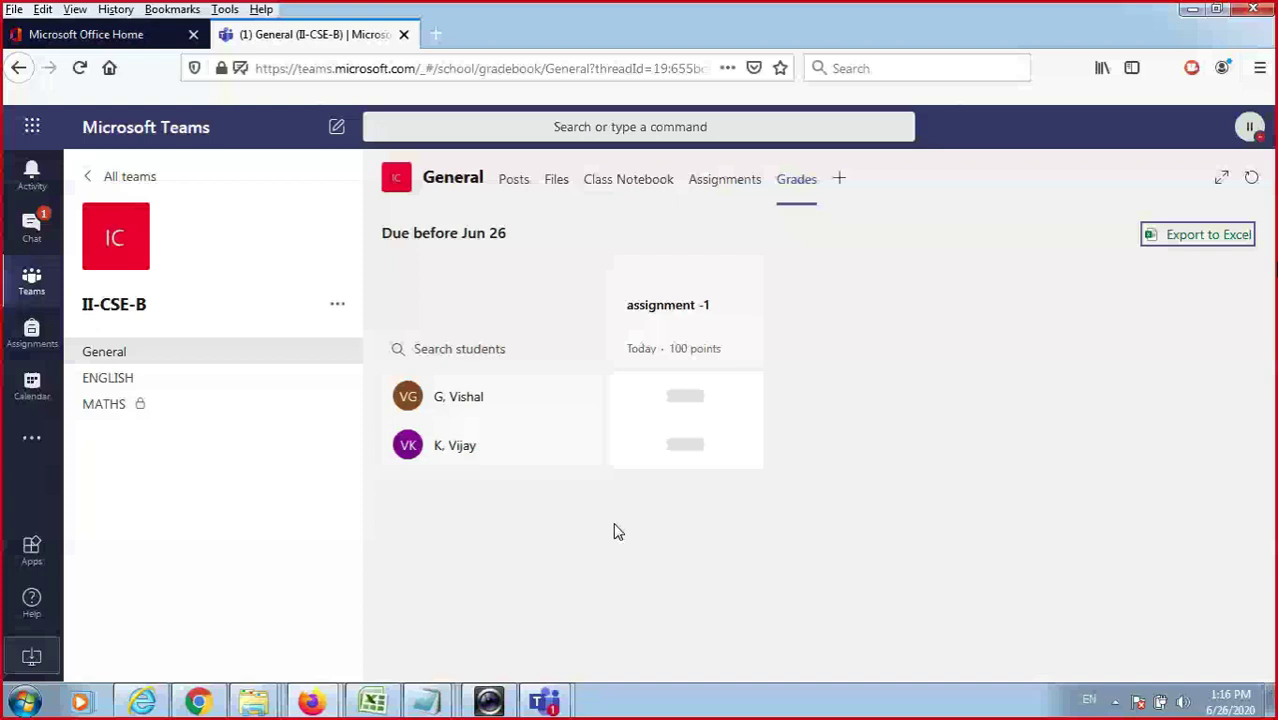
Open Assignments to list the CE-III-MECH classes and testing for selection.
{"action": "left_click", "coordinate": [33, 336]}
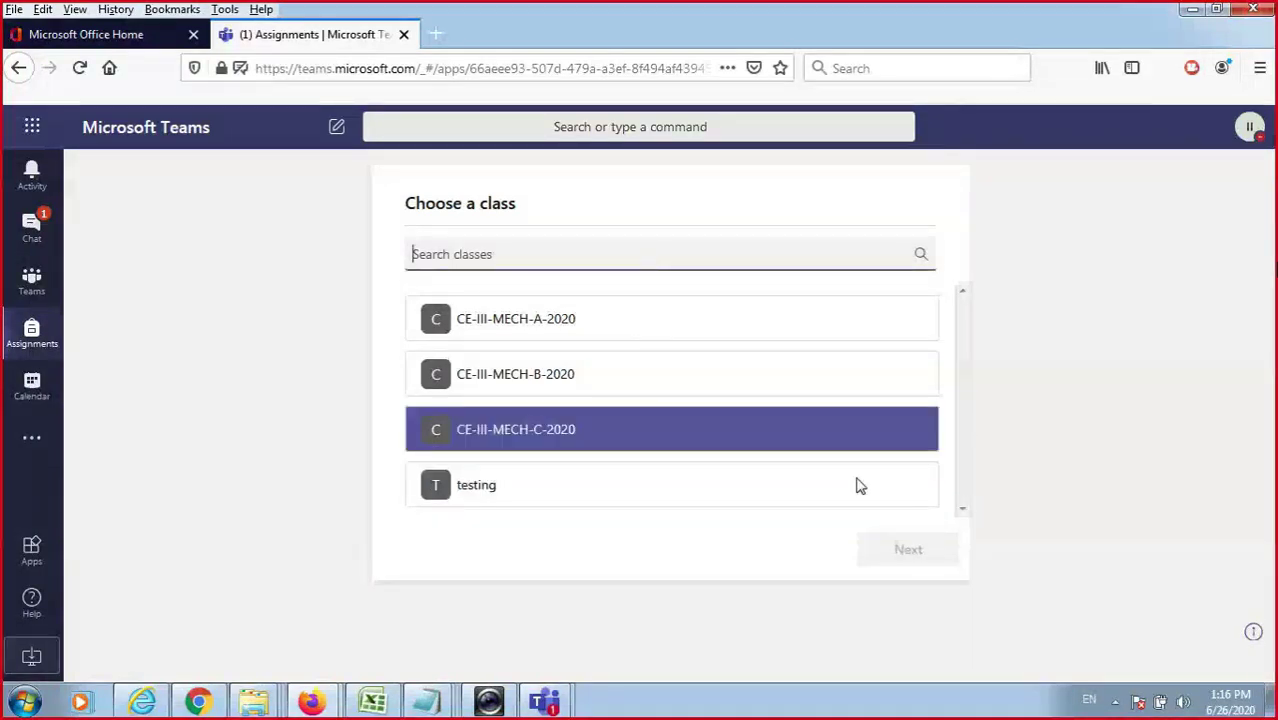
Pick the testing class, then open the II-CSE-B class assignments in the student's window.
{"action": "left_click", "coordinate": [630, 431]}
{"action": "left_click", "coordinate": [735, 492]}
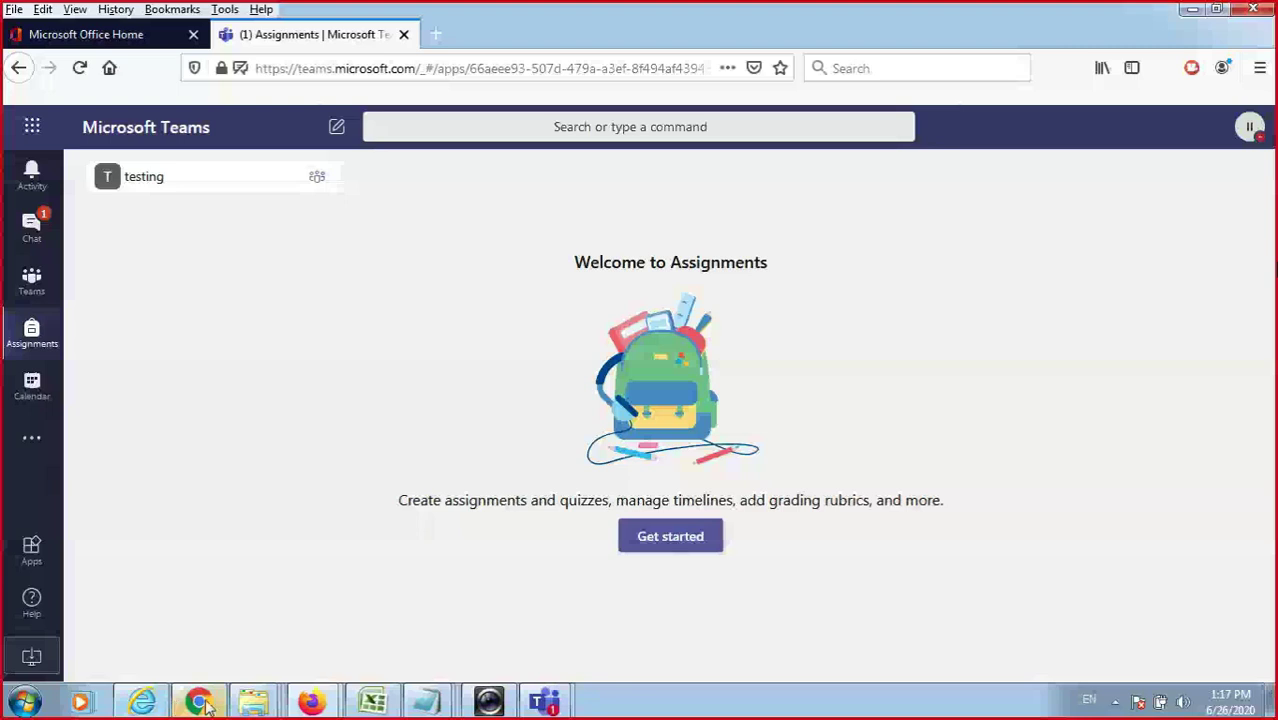
{"action": "left_click", "coordinate": [203, 702]}
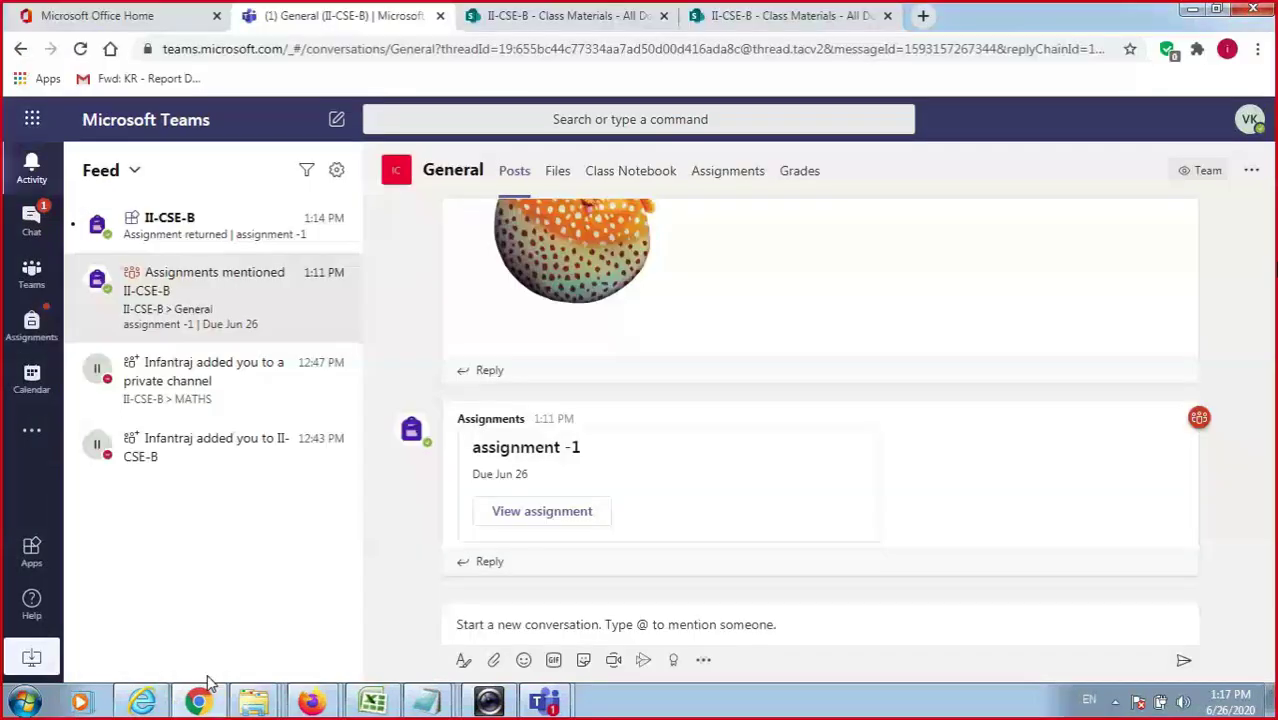
{"action": "left_click", "coordinate": [36, 325]}
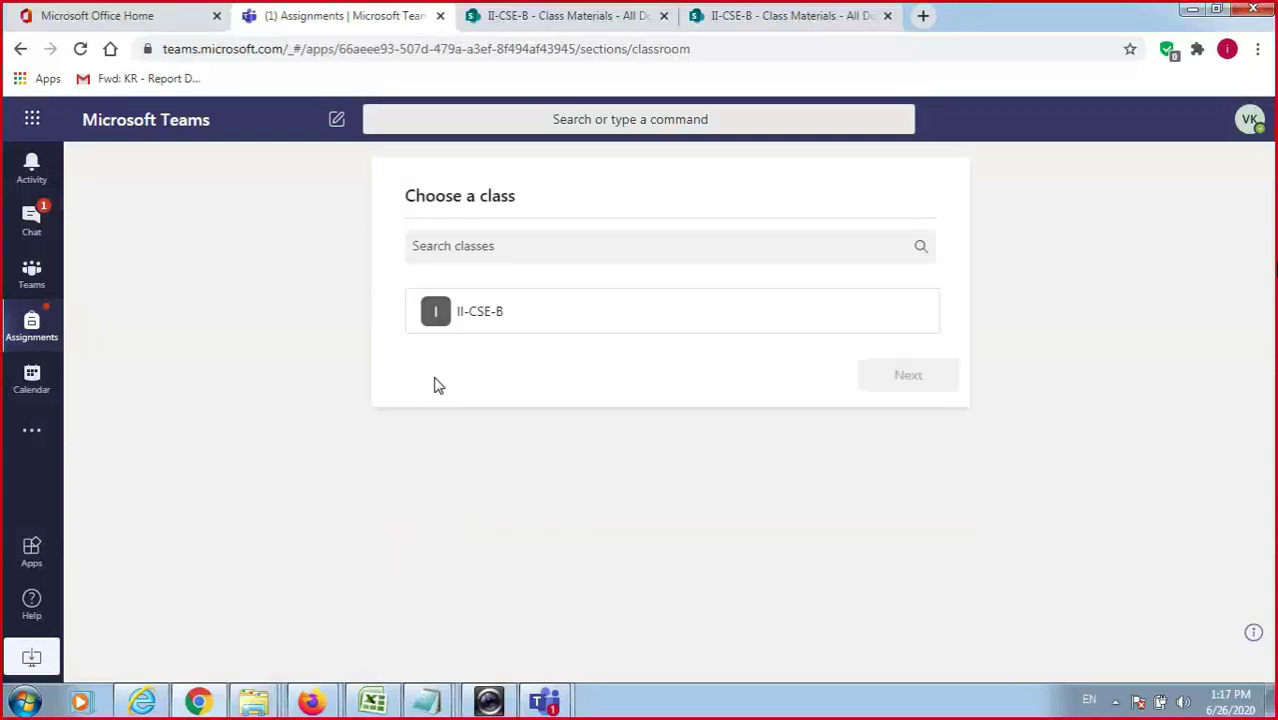
{"action": "left_click", "coordinate": [470, 318]}
{"action": "left_click", "coordinate": [908, 377]}
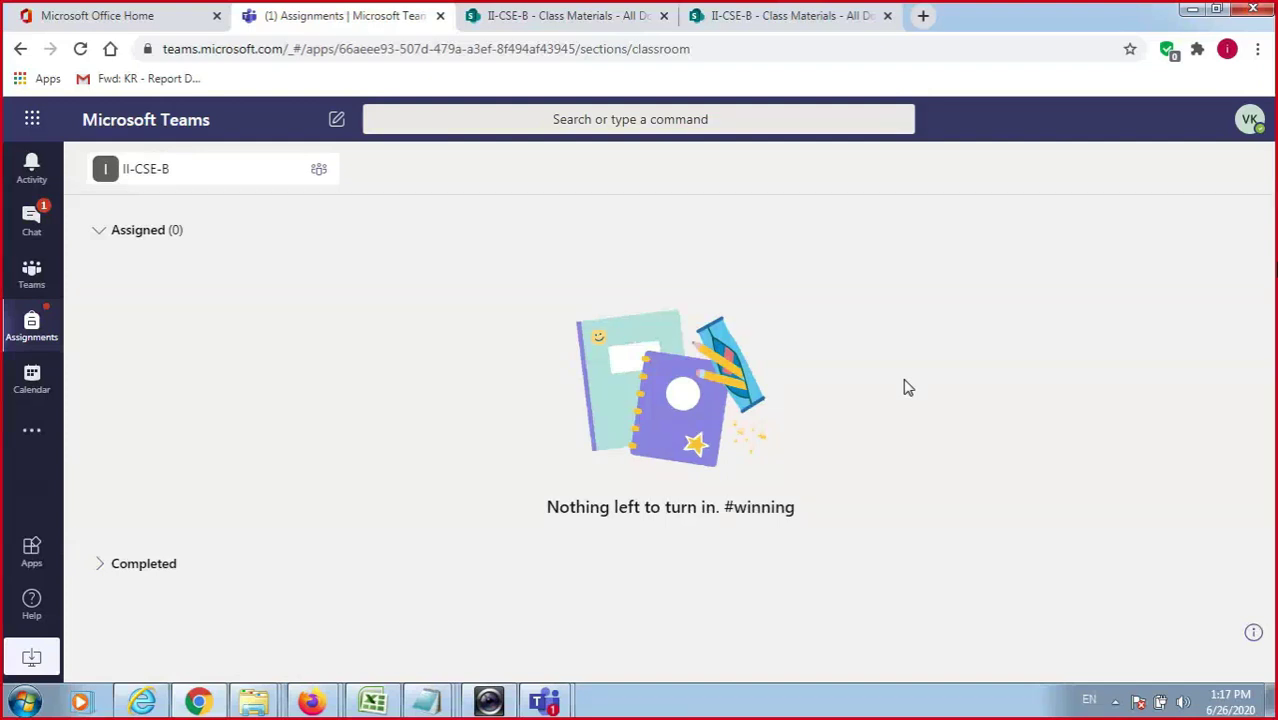
Bring the teacher's browser window back and go to the II-CSE-B General channel.
{"action": "left_click", "coordinate": [312, 703]}
{"action": "left_click", "coordinate": [185, 616]}
{"action": "left_click", "coordinate": [312, 703]}
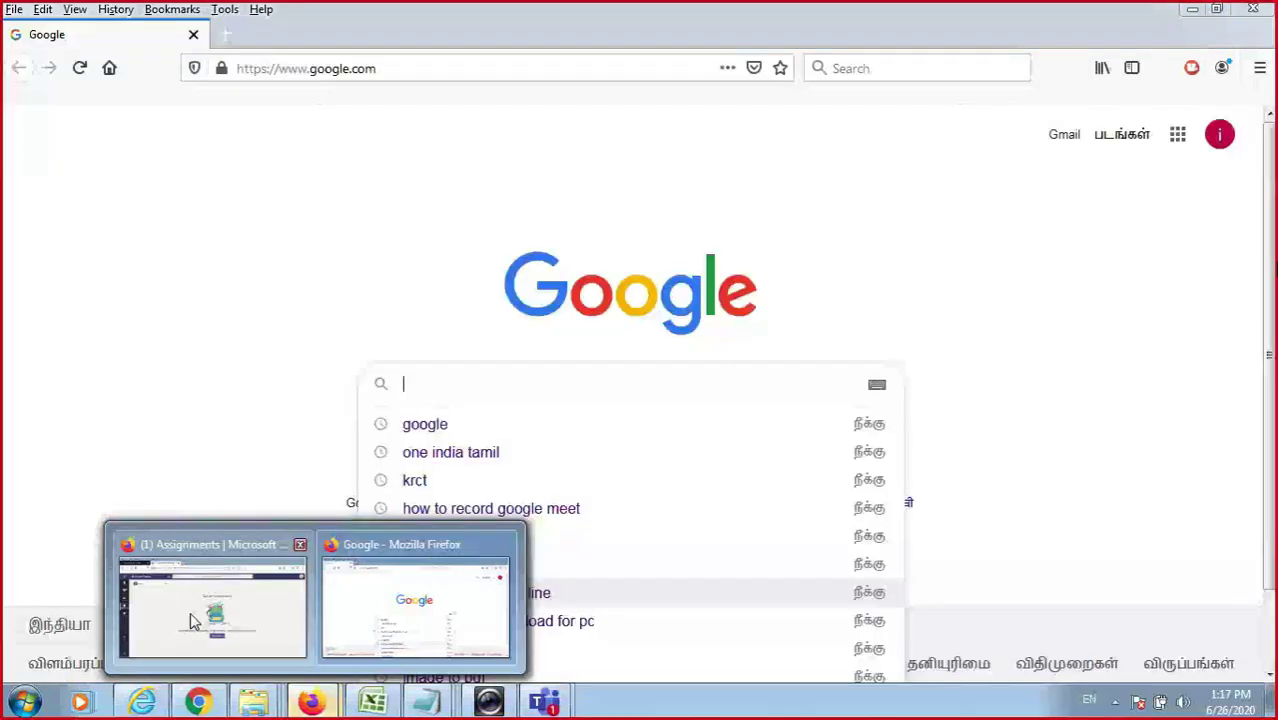
{"action": "left_click", "coordinate": [194, 617]}
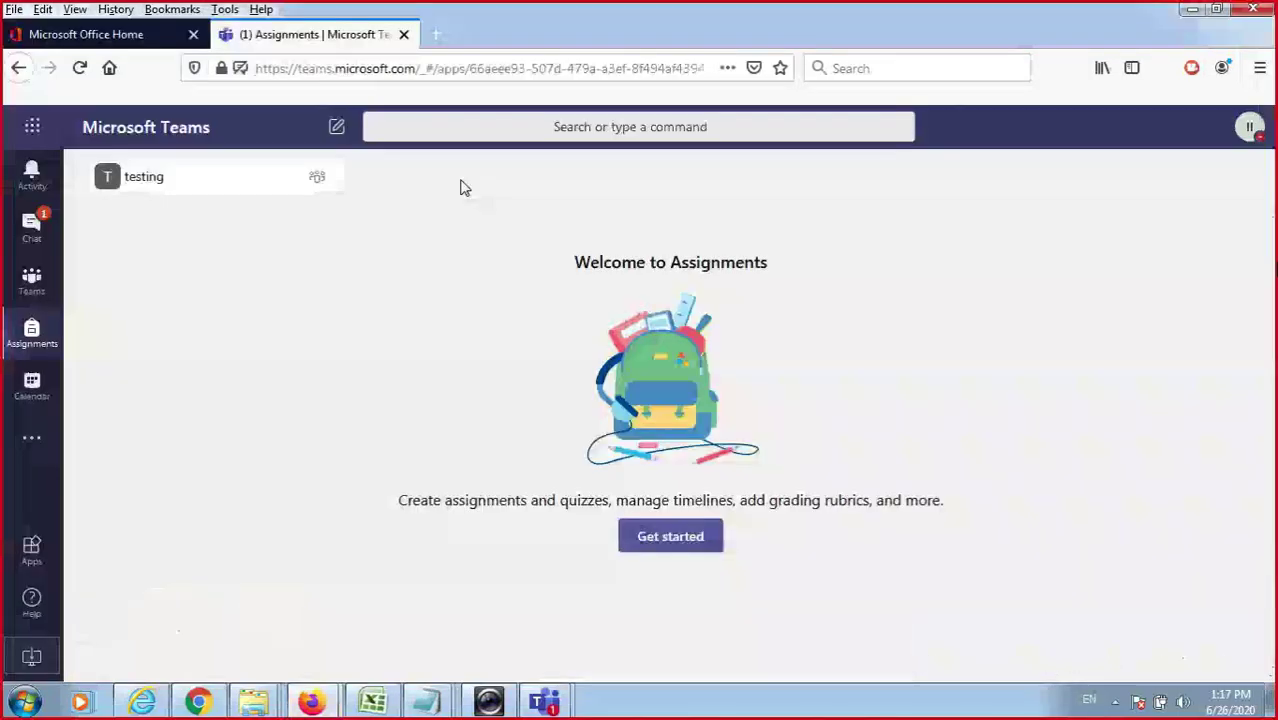
{"action": "left_click", "coordinate": [34, 283]}
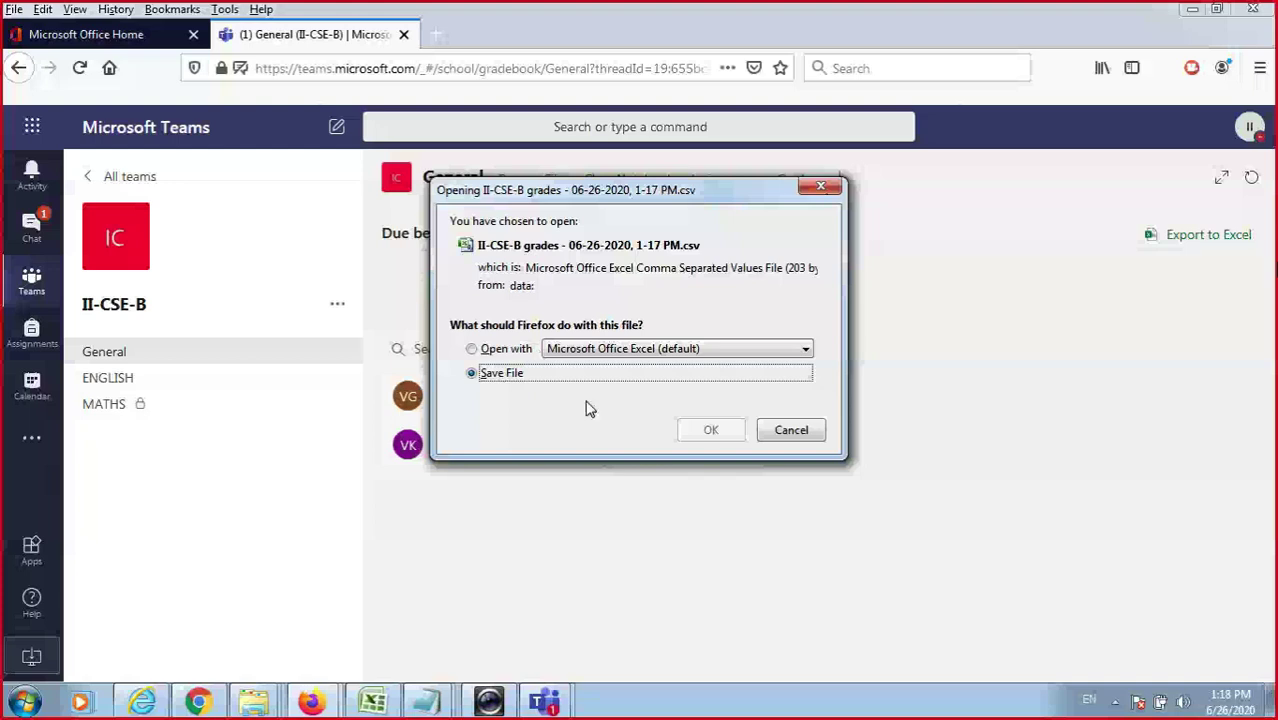
Save the exported 'II-CSE-B grades - 06-26-2020, 1-17 PM.csv' file and return to the other browser window.
{"action": "left_click", "coordinate": [710, 430]}
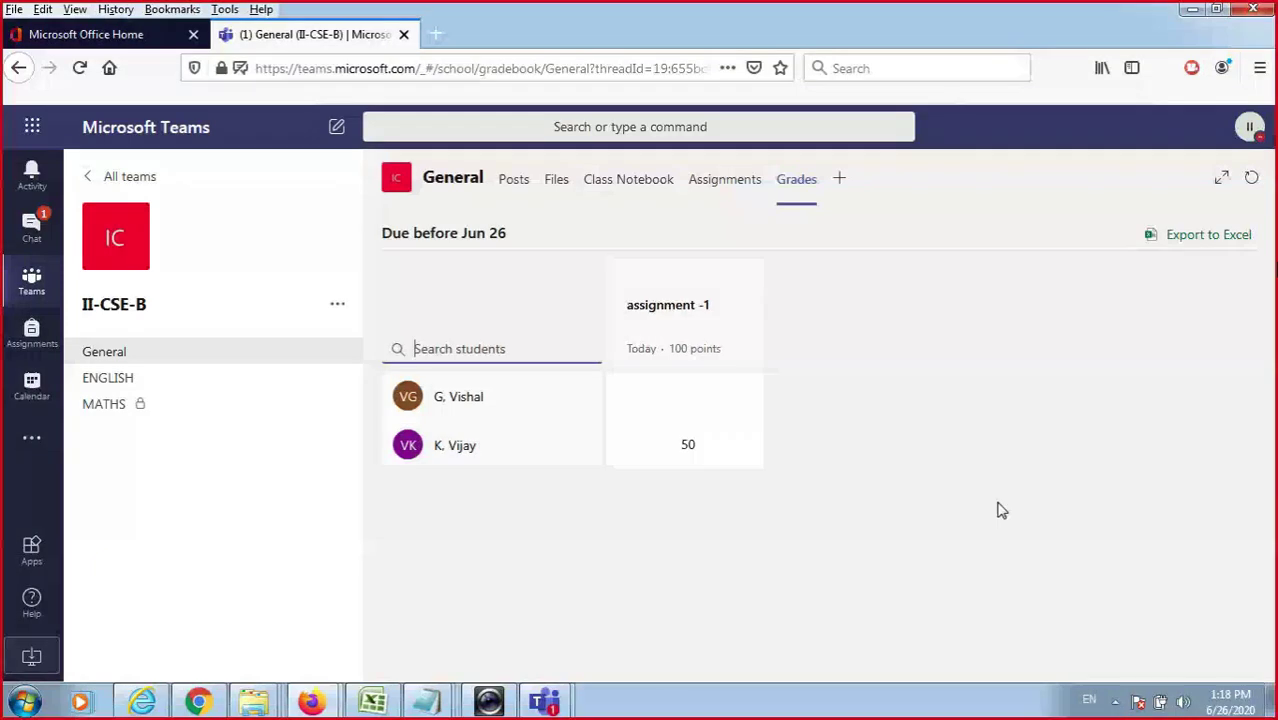
{"action": "left_click", "coordinate": [315, 680]}
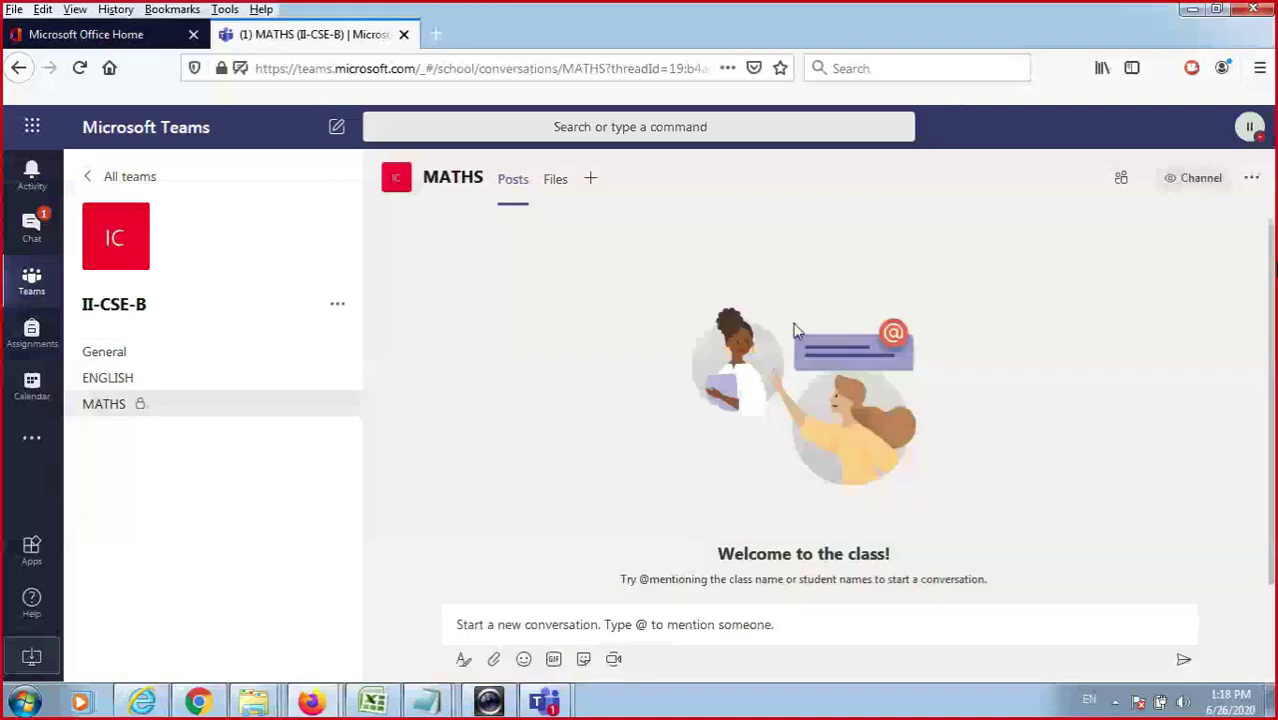
Move from the General channel to the empty ENGLISH channel of II-CSE-B.
{"action": "left_click", "coordinate": [106, 356]}
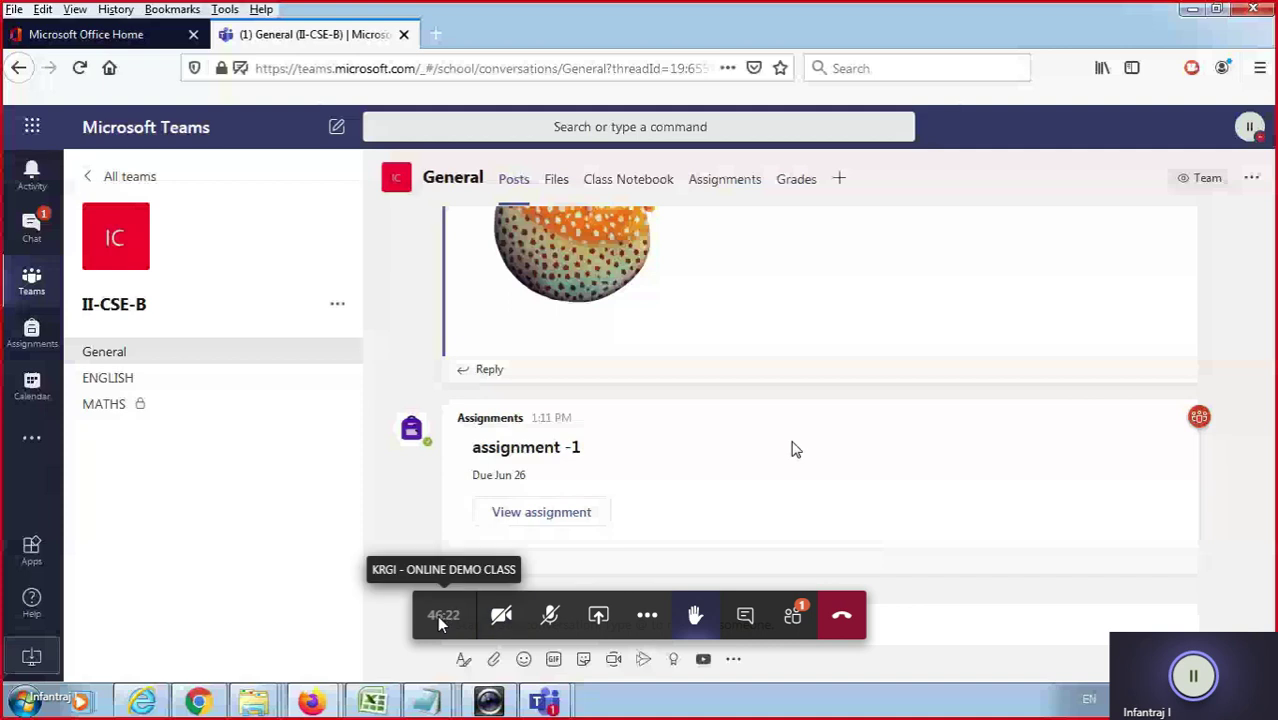
{"action": "left_click", "coordinate": [165, 390]}
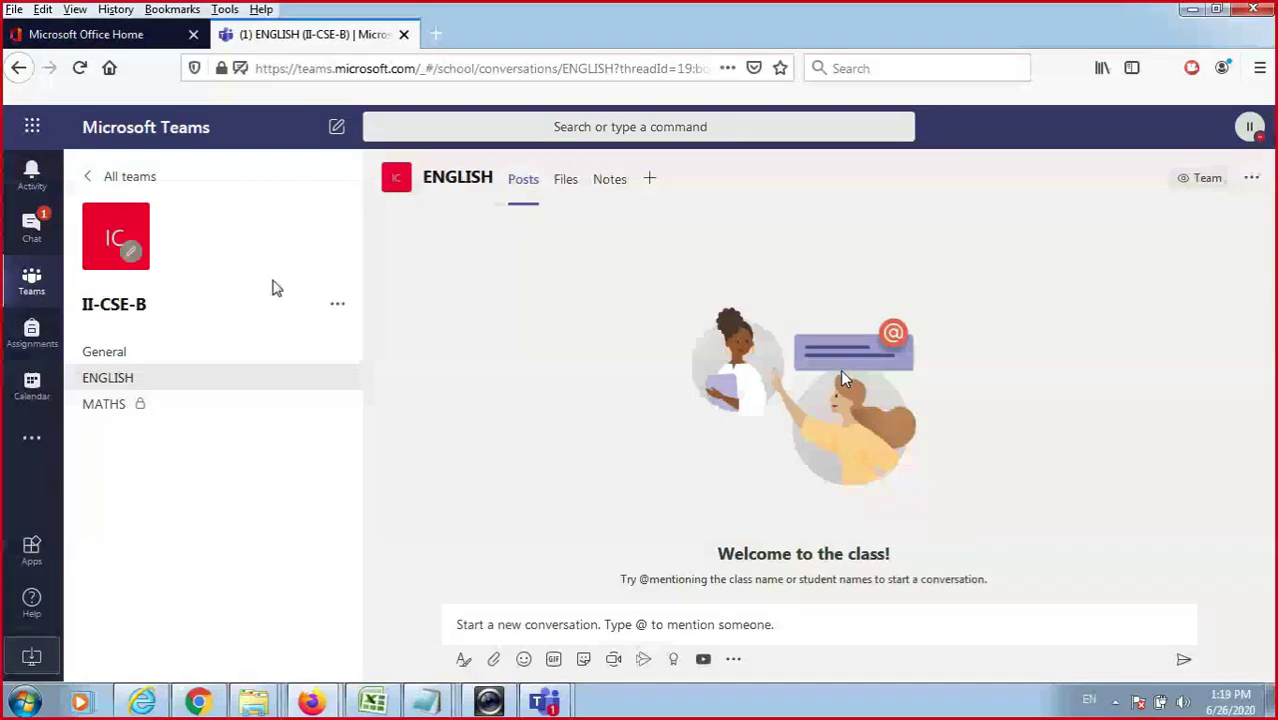
Post the message 'hiii' in the ENGLISH channel.
{"action": "left_click", "coordinate": [593, 621]}
{"action": "type", "text": "h"}
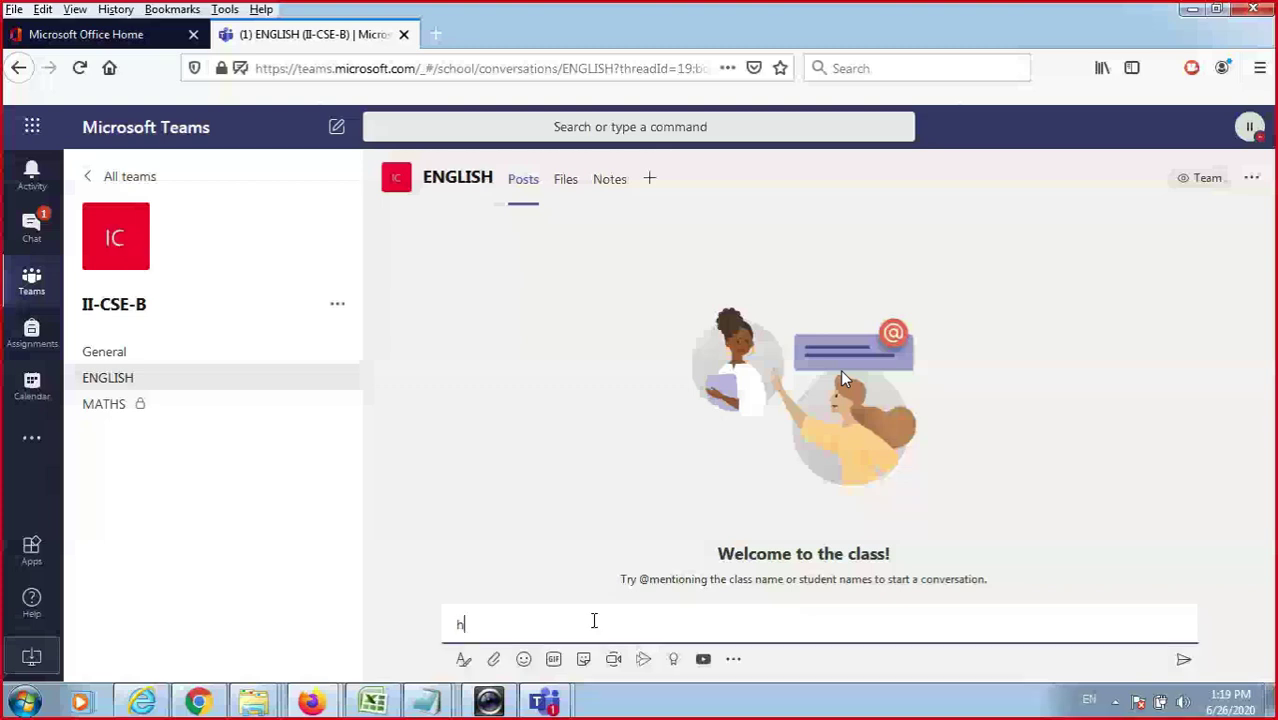
{"action": "type", "text": "iii"}
{"action": "key", "text": "Return"}
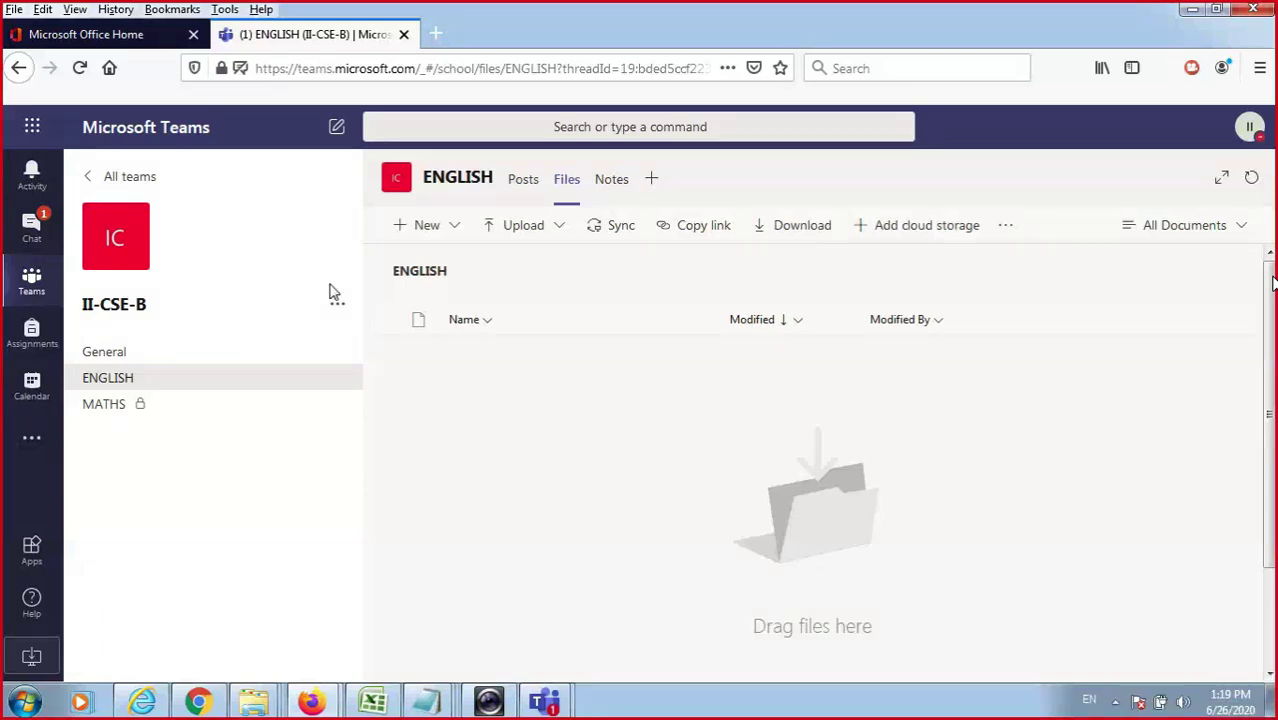
Return to the General channel's Posts.
{"action": "left_click", "coordinate": [141, 306]}
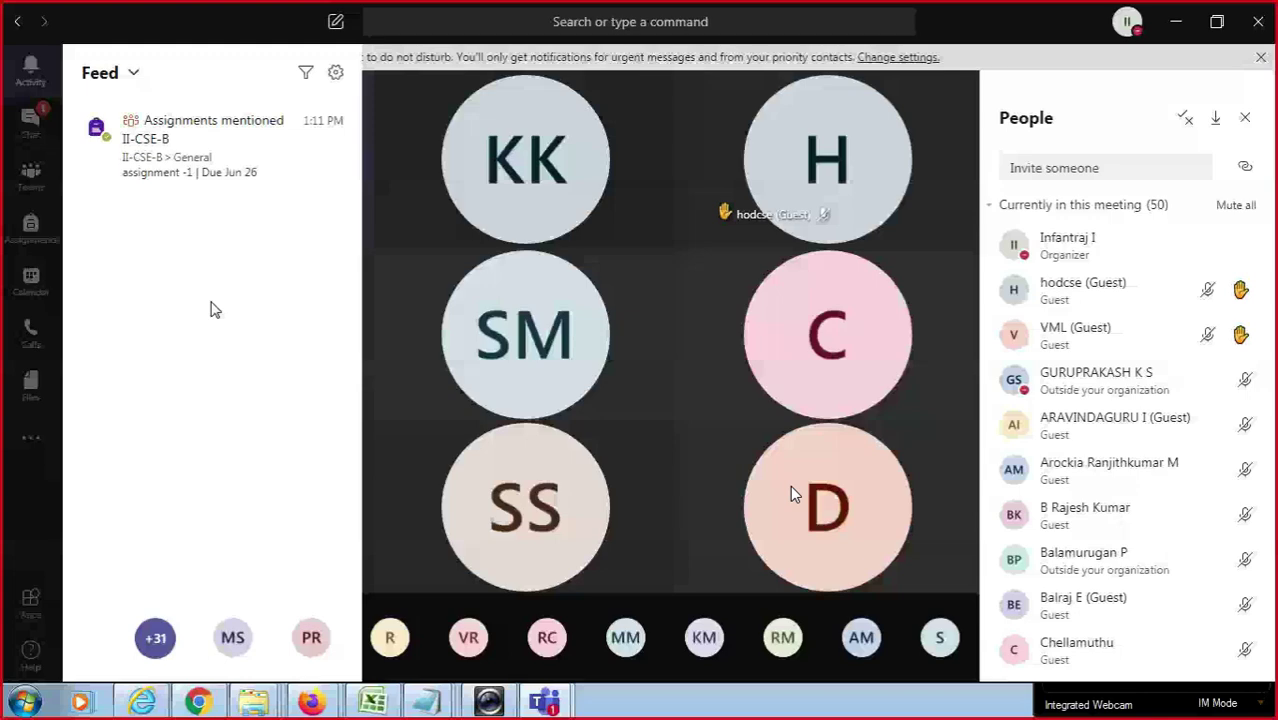
Unmute and re-mute the meeting microphone, then switch to the Excel student workbook.
{"action": "mouse_move", "coordinate": [787, 487]}
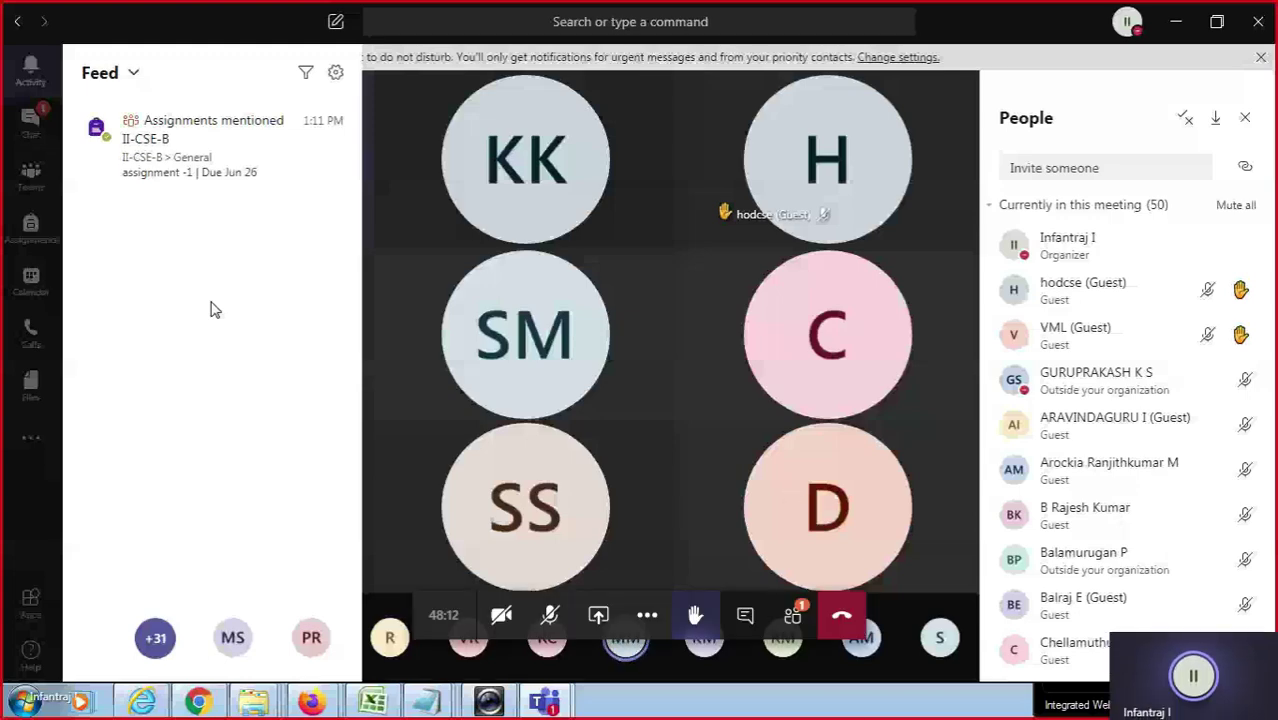
{"action": "left_click", "coordinate": [549, 616]}
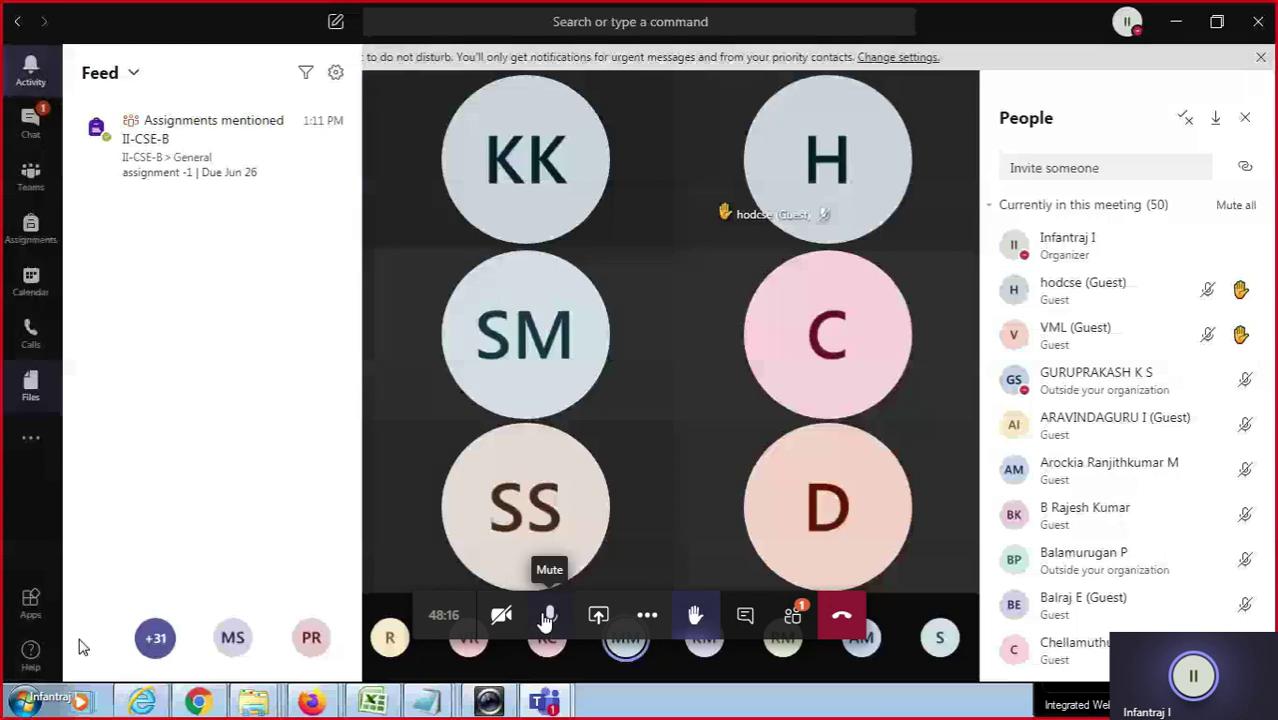
{"action": "left_click", "coordinate": [546, 618]}
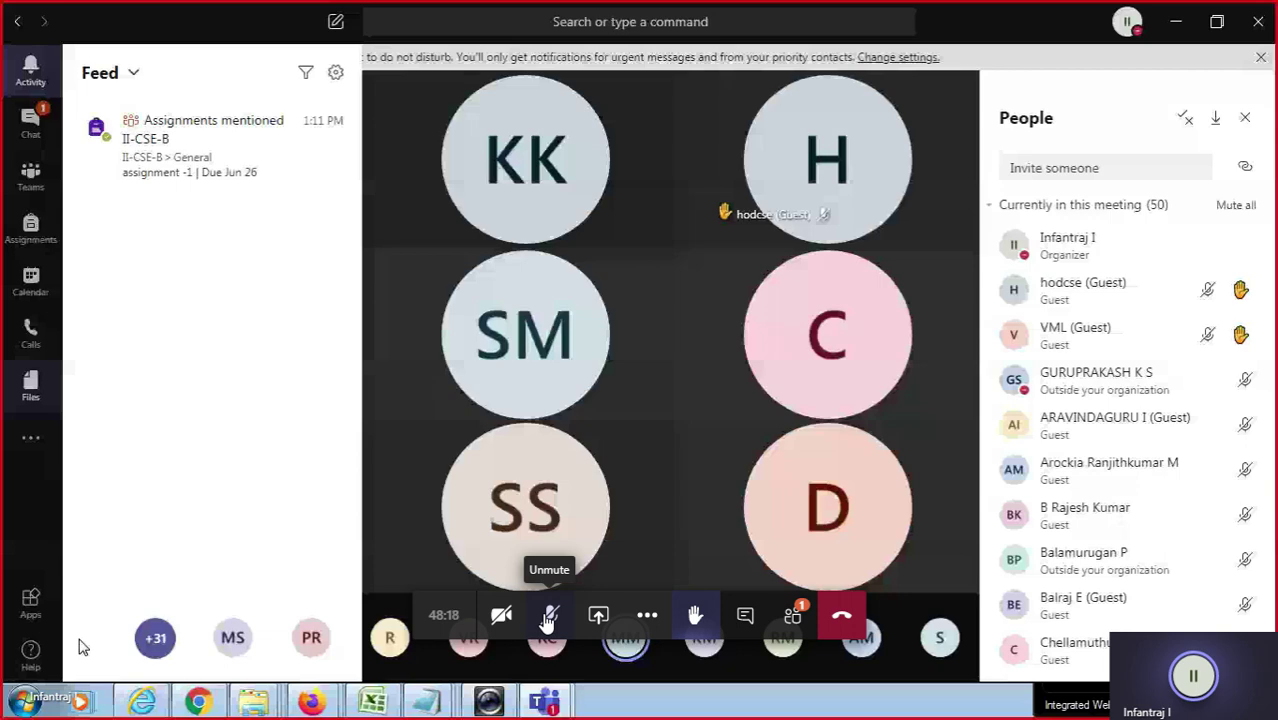
{"action": "key", "text": "alt+Tab"}
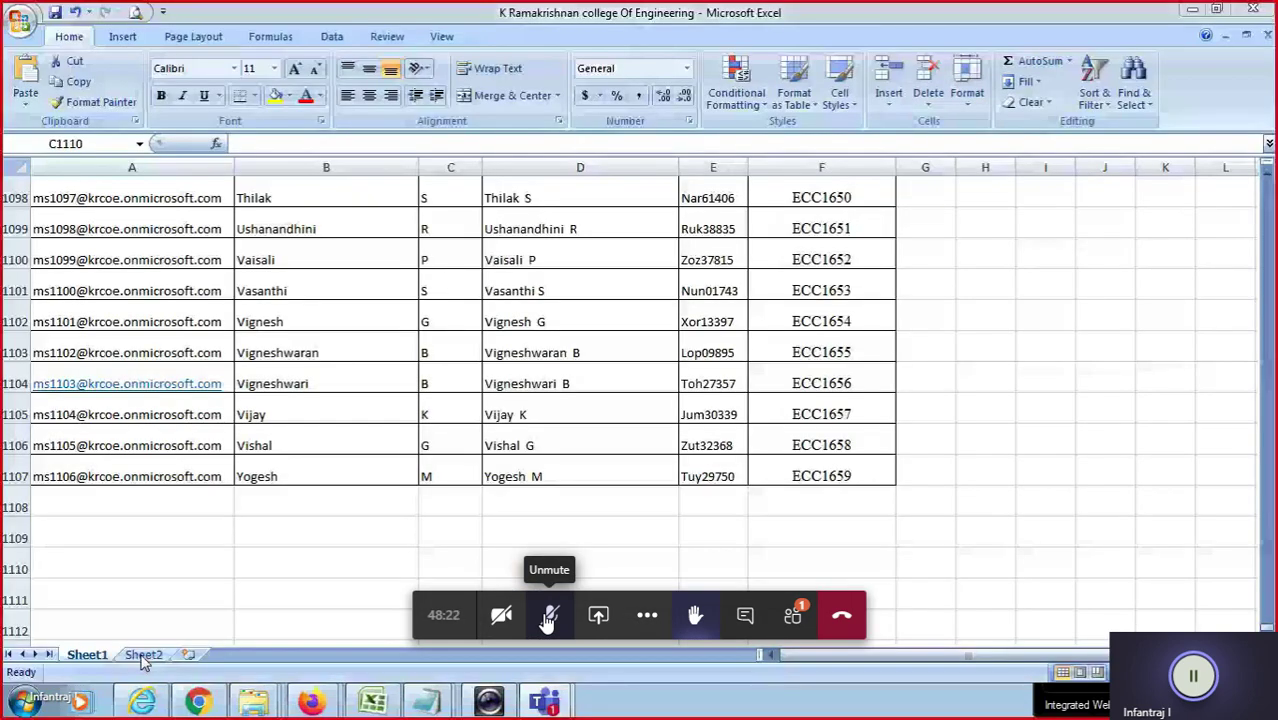
Scroll up through Sheet1 of the student accounts workbook.
{"action": "scroll", "coordinate": [855, 502], "scroll_direction": "up", "scroll_amount": 6}
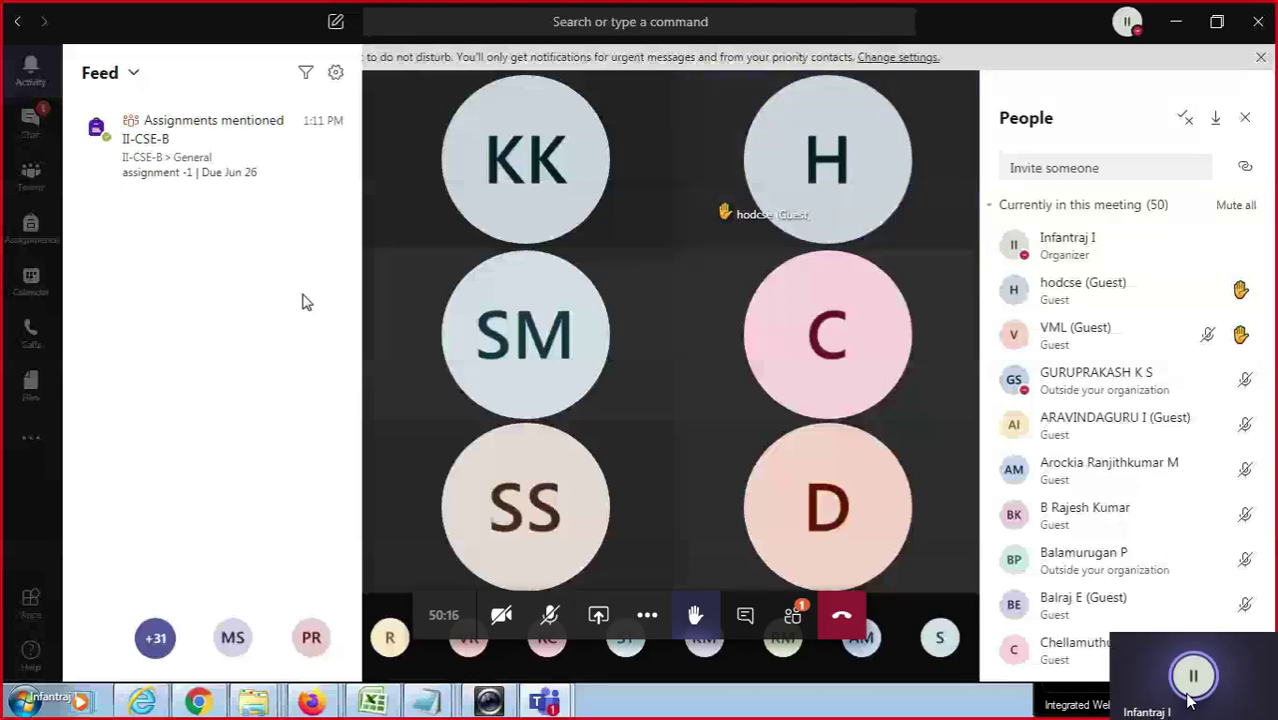
{"action": "right_click", "coordinate": [1186, 696]}
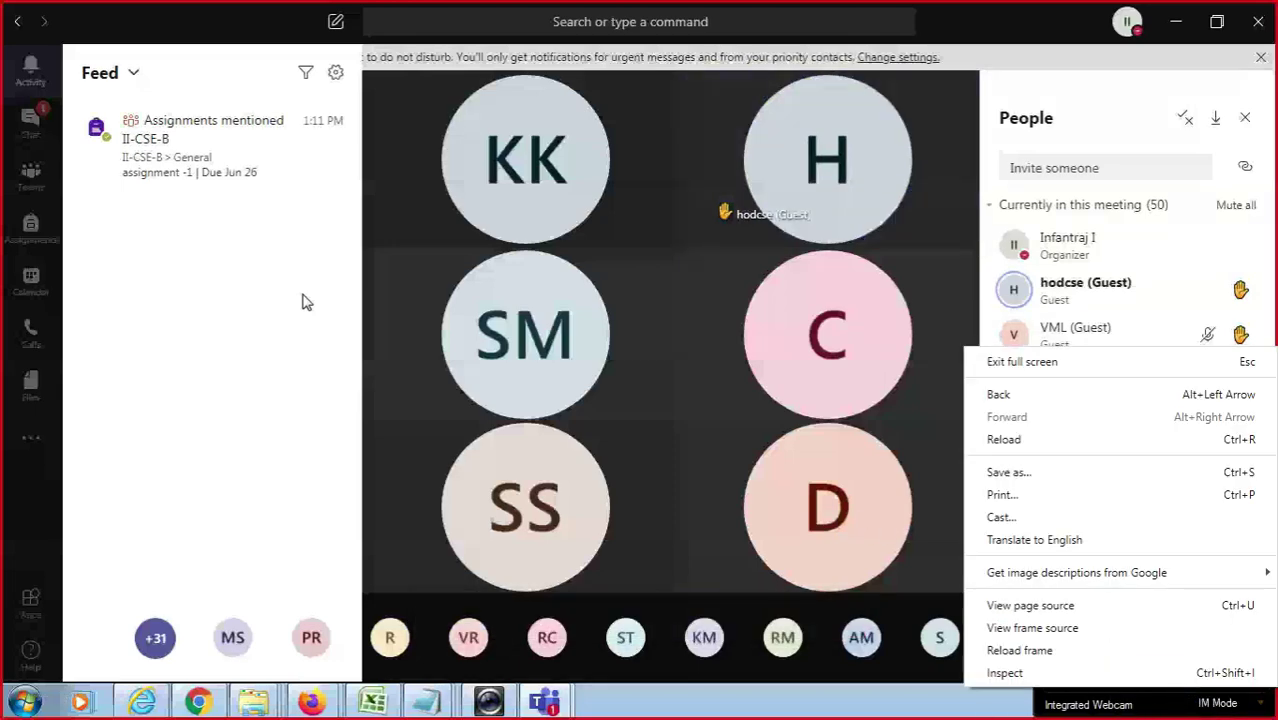
{"action": "key", "text": "Escape"}
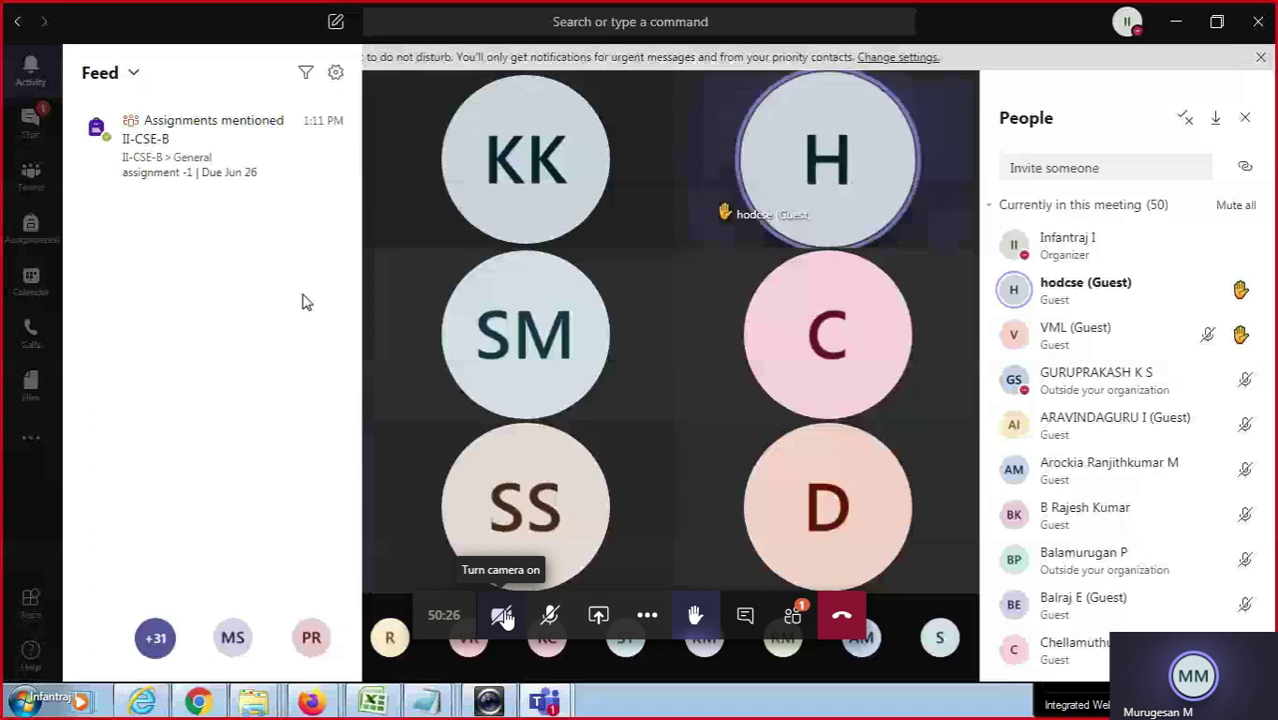
{"action": "left_click", "coordinate": [550, 617]}
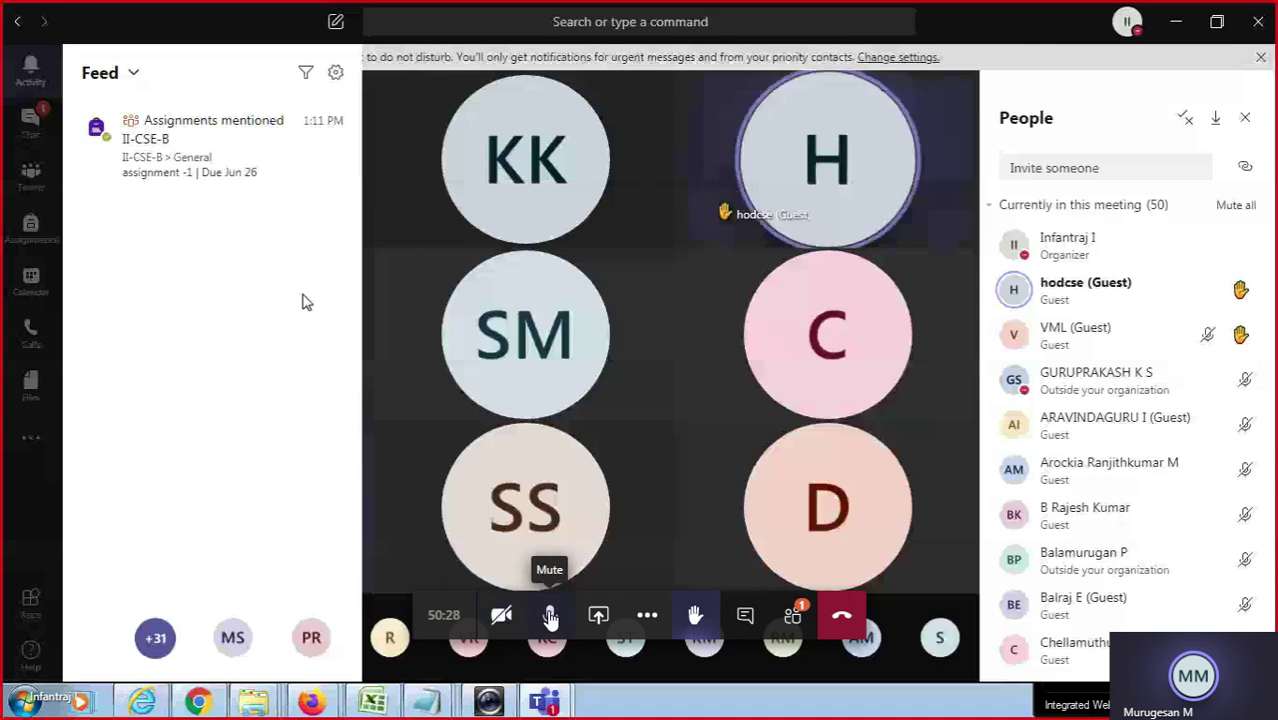
{"action": "left_click", "coordinate": [550, 617]}
{"action": "left_click", "coordinate": [550, 617]}
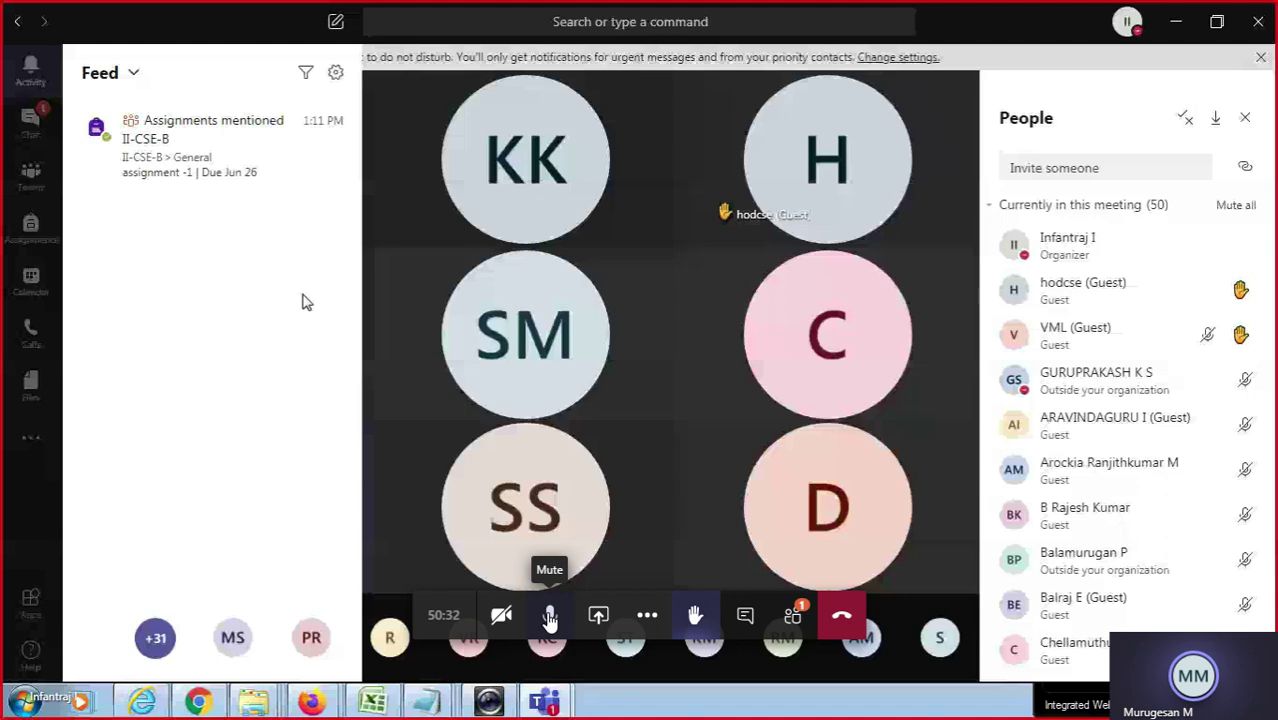
{"action": "left_click", "coordinate": [550, 617]}
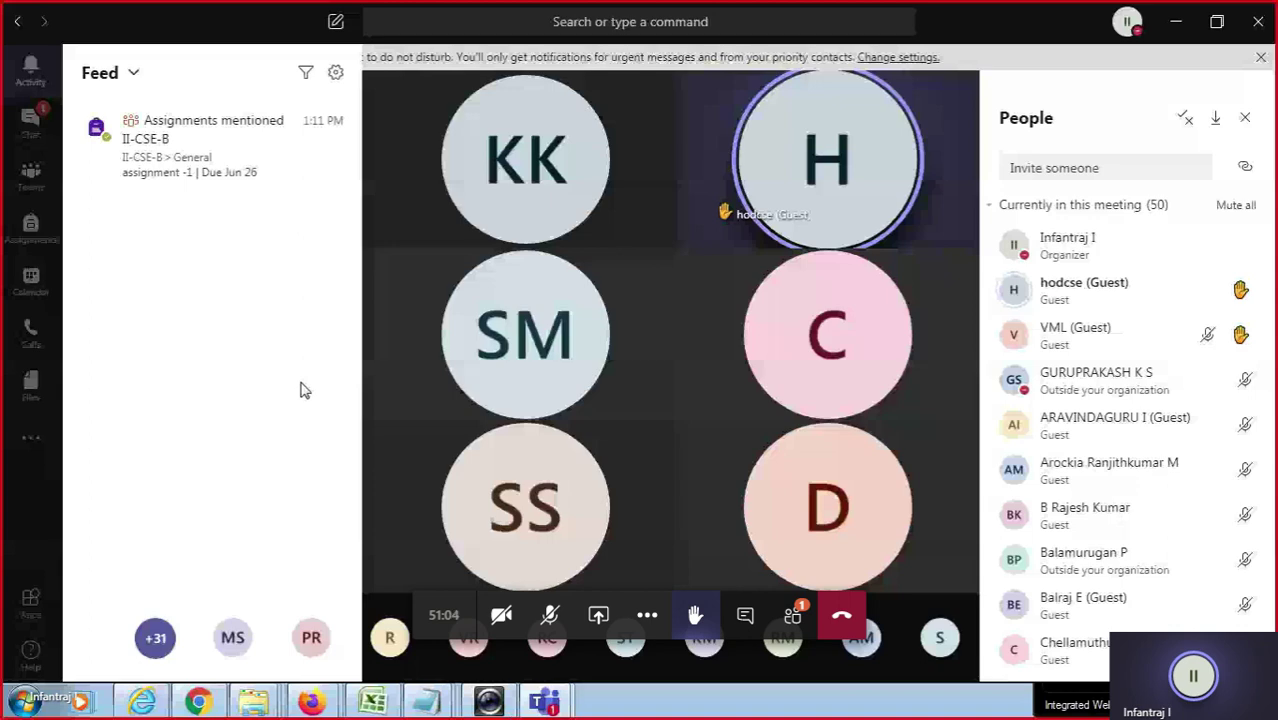
{"action": "left_click", "coordinate": [790, 615]}
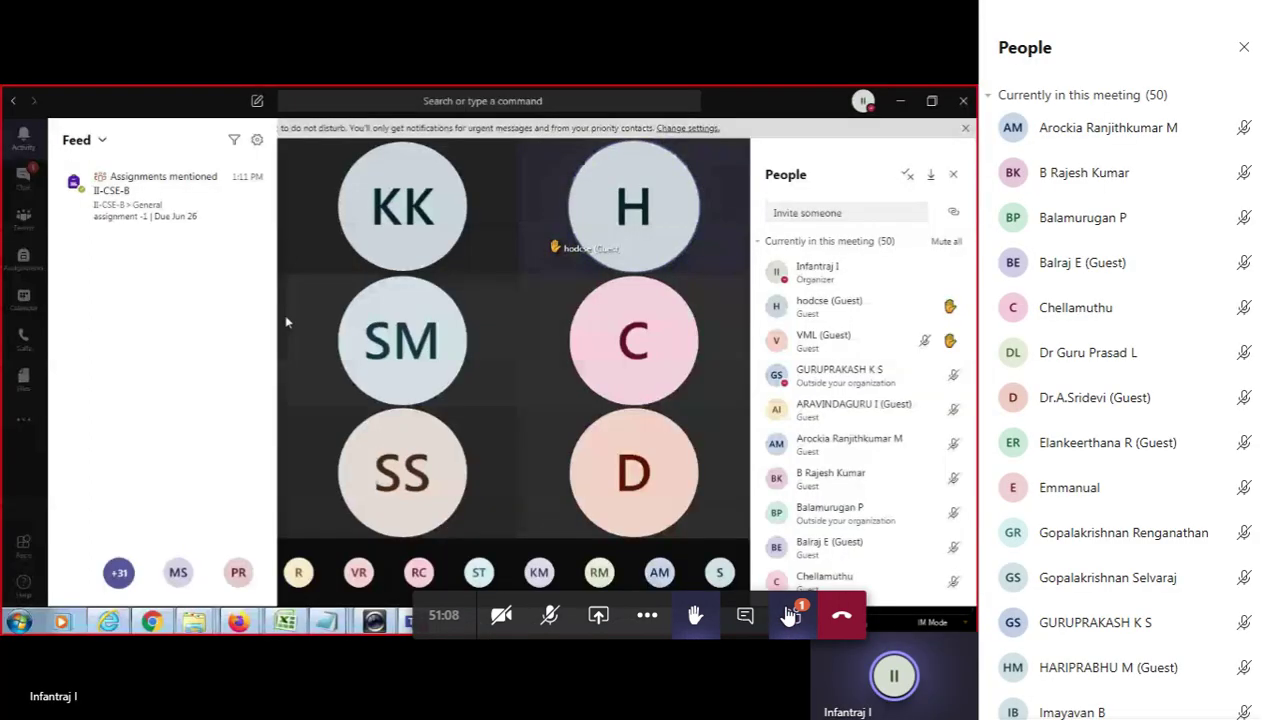
{"action": "scroll", "coordinate": [1252, 430], "scroll_direction": "down", "scroll_amount": 5}
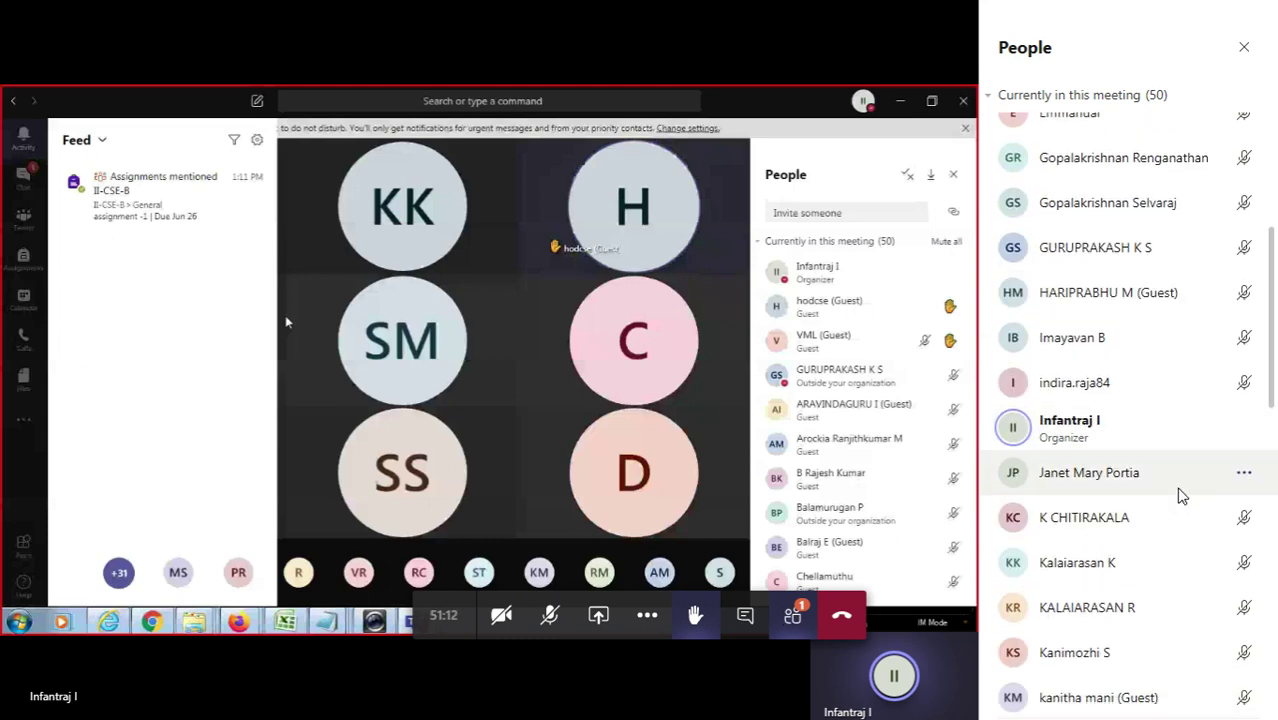
{"action": "scroll", "coordinate": [1163, 608], "scroll_direction": "down", "scroll_amount": 3}
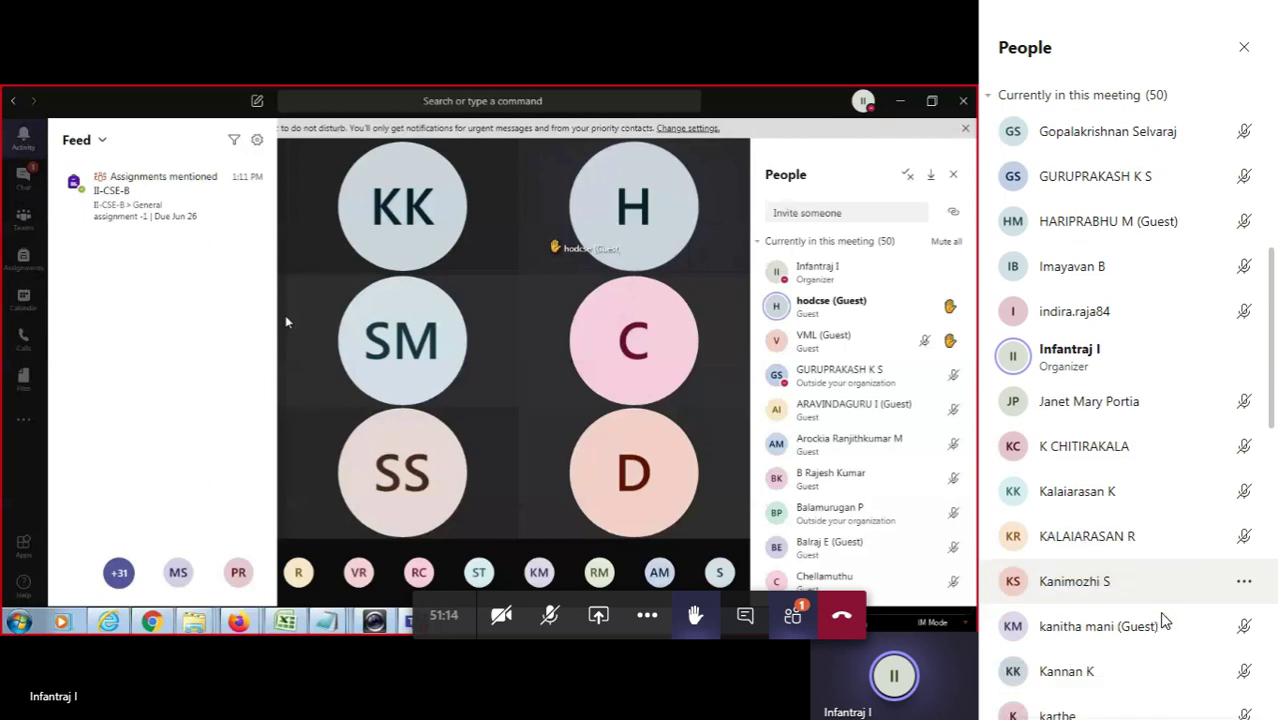
{"action": "scroll", "coordinate": [1160, 600], "scroll_direction": "down", "scroll_amount": 8}
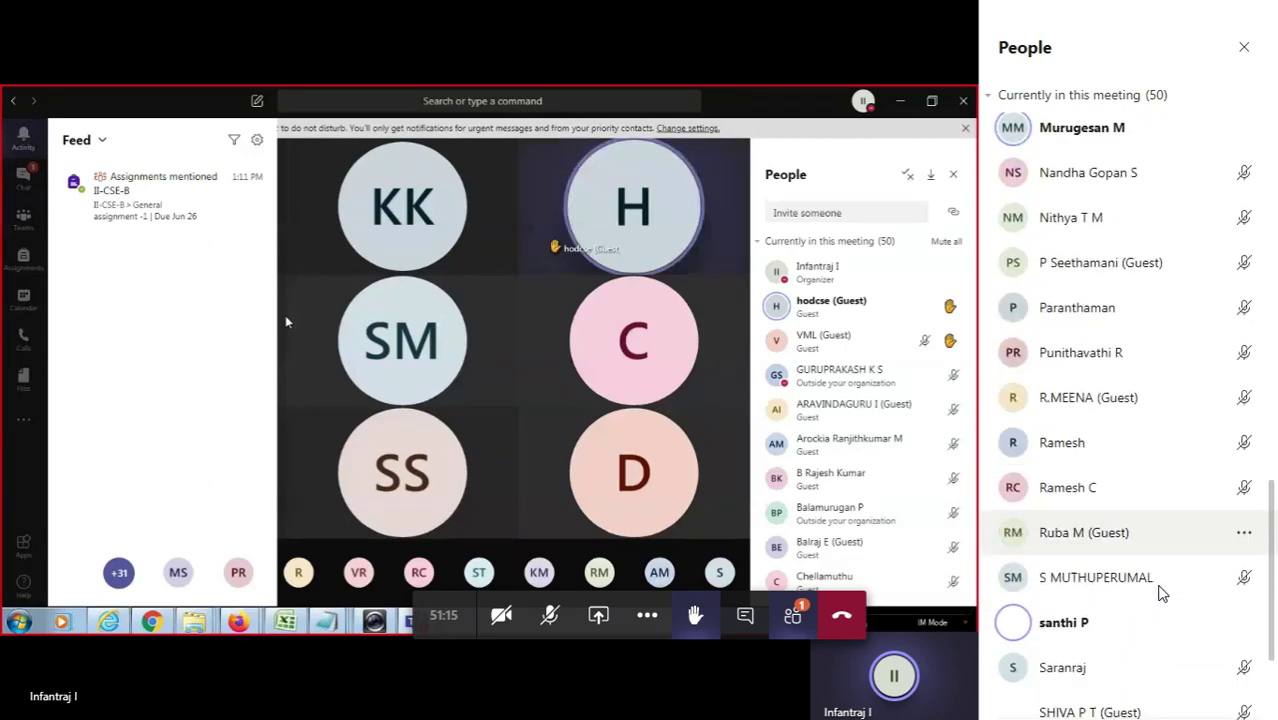
{"action": "scroll", "coordinate": [1158, 578], "scroll_direction": "down", "scroll_amount": 2}
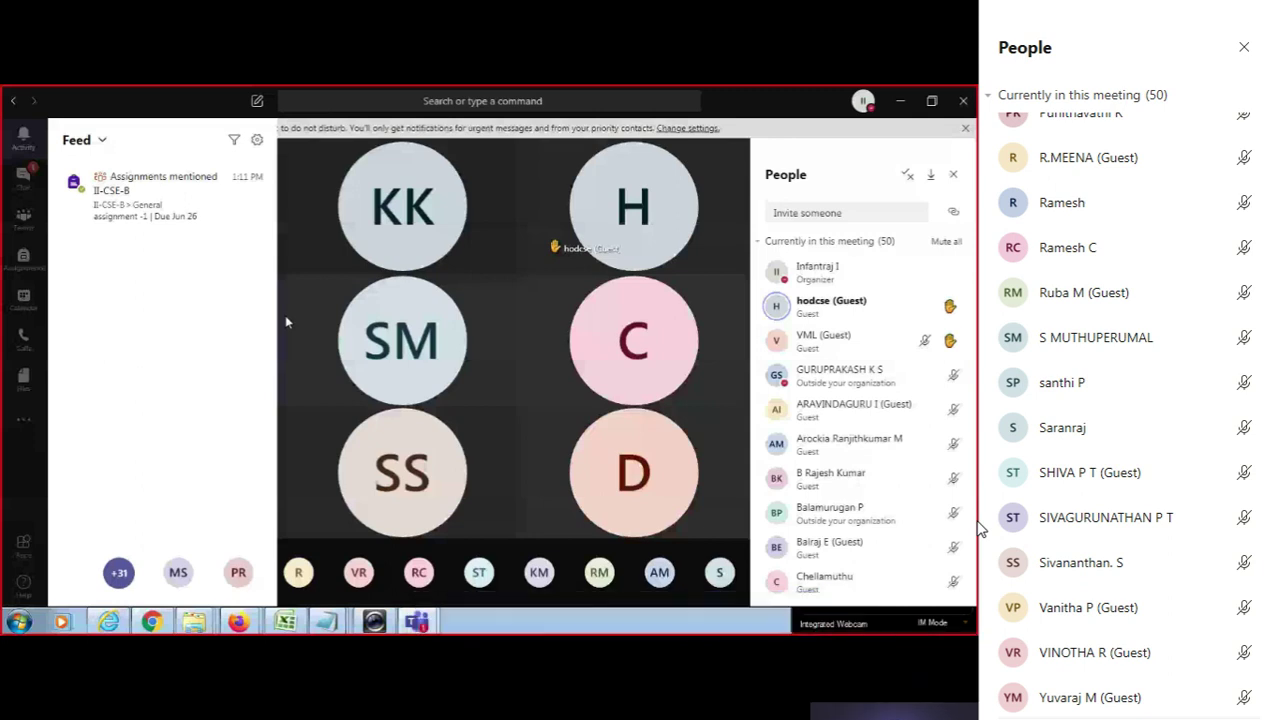
{"action": "mouse_move", "coordinate": [1007, 520]}
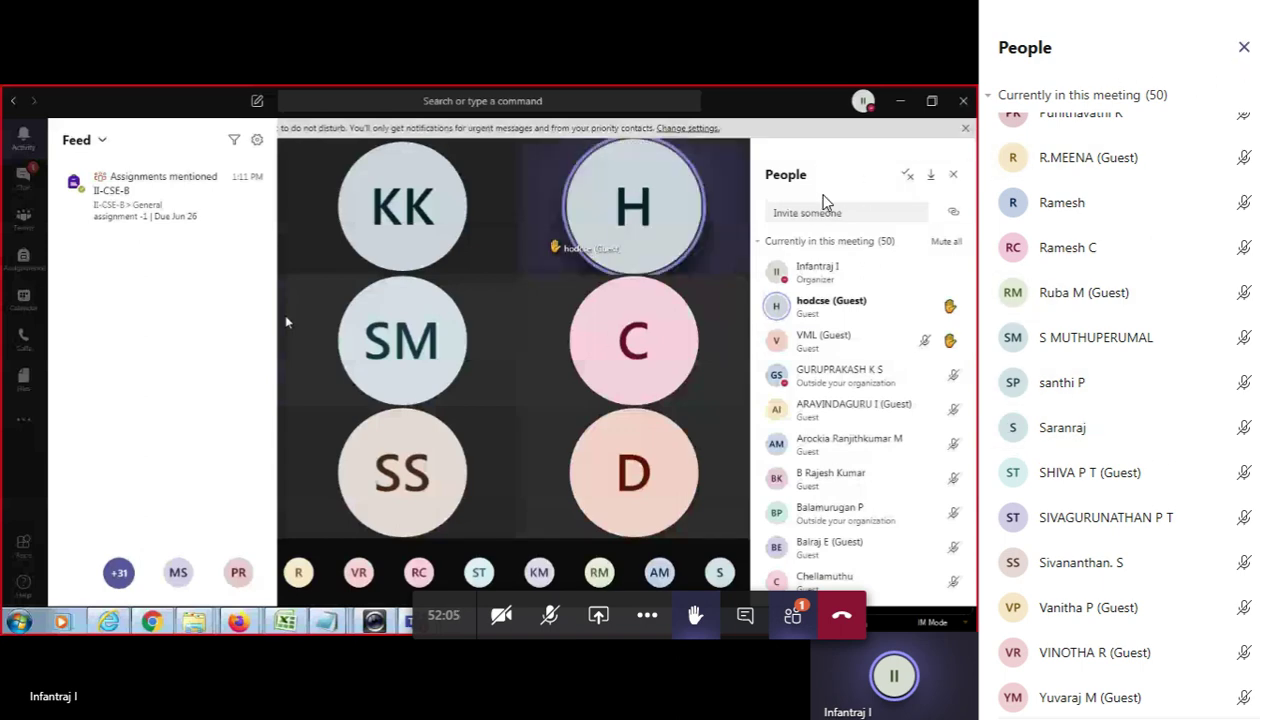
Close the meeting's People panel and switch to the General channel in Firefox.
{"action": "left_click", "coordinate": [1240, 50]}
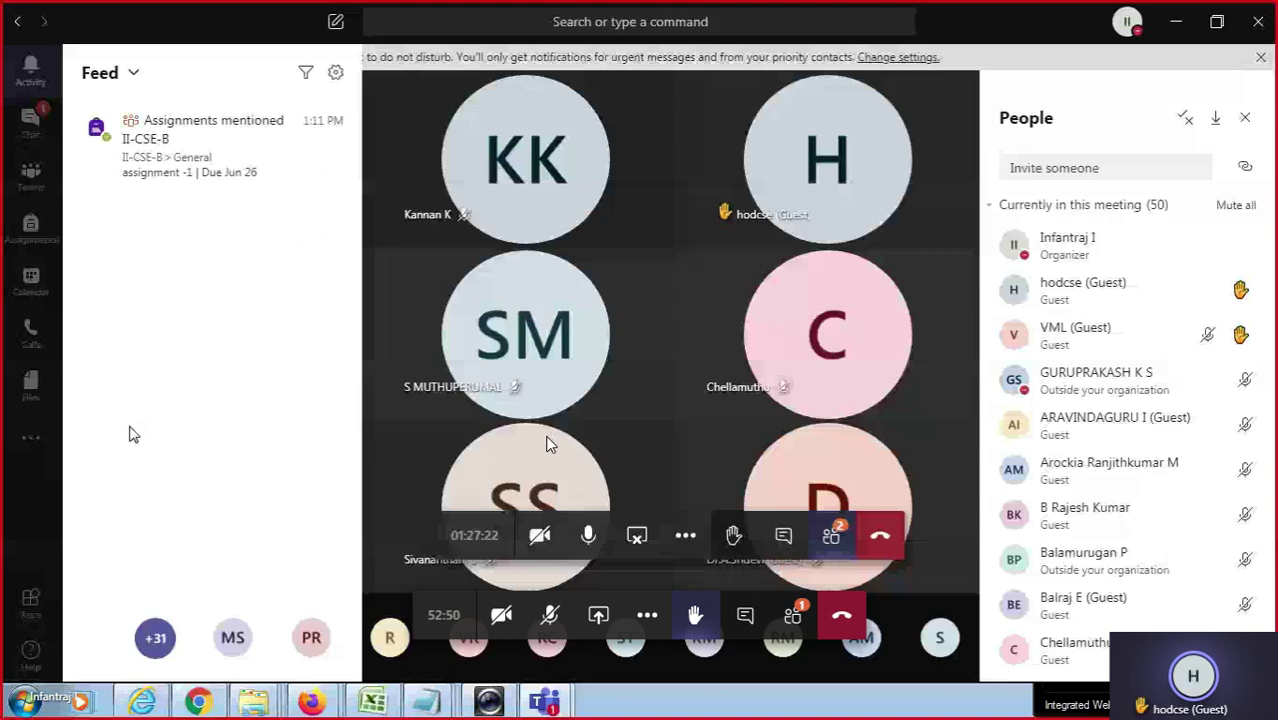
{"action": "key", "text": "alt+Tab"}
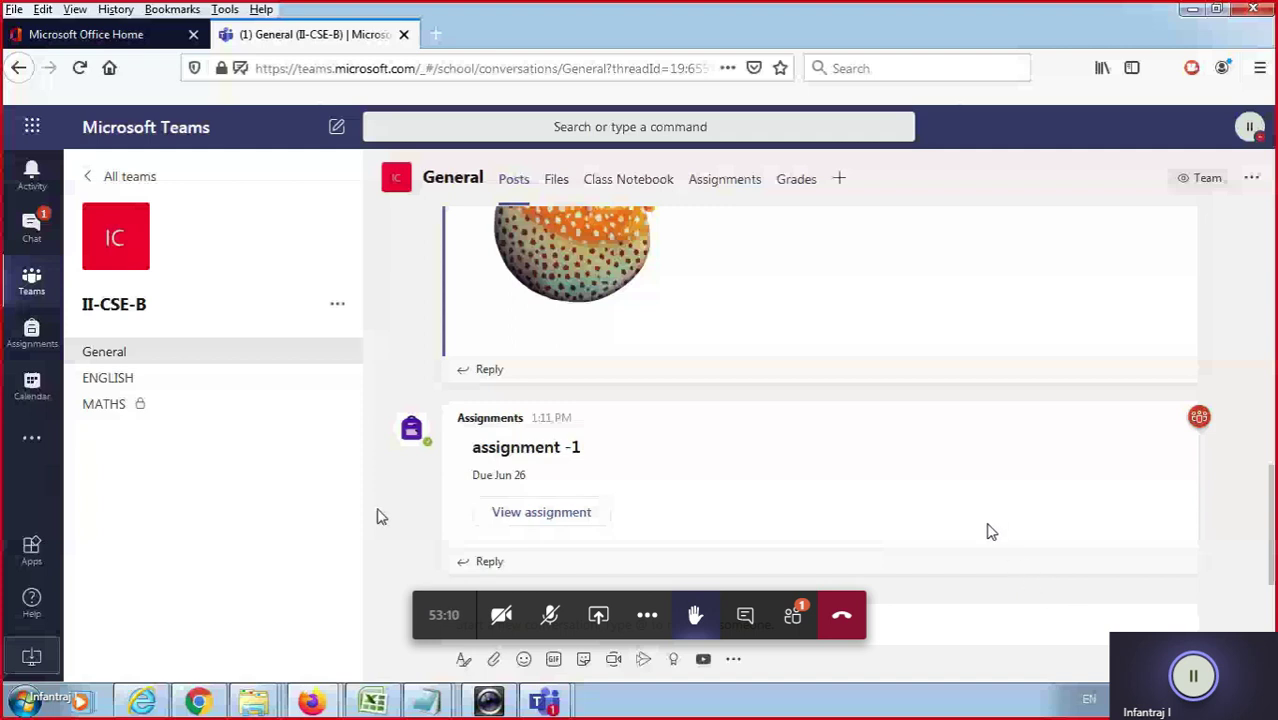
Go to the Calendar and start a blank New meeting form.
{"action": "left_click", "coordinate": [33, 390]}
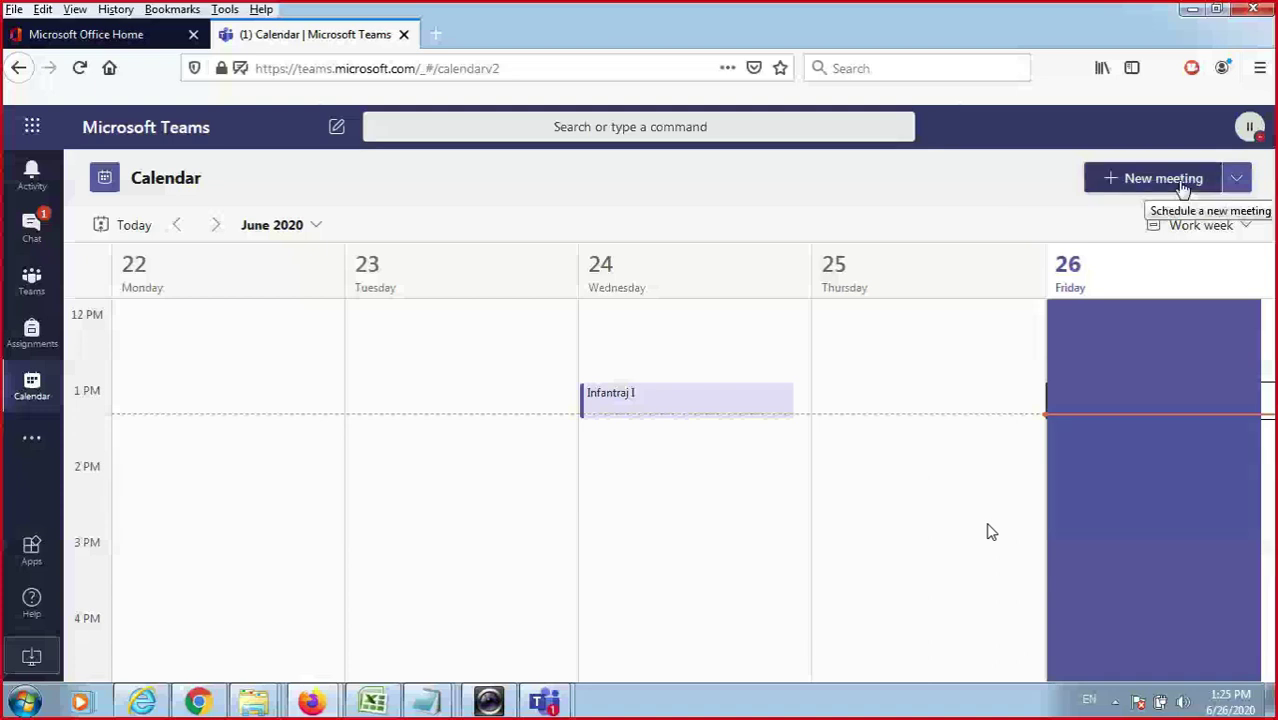
{"action": "left_click", "coordinate": [1183, 189]}
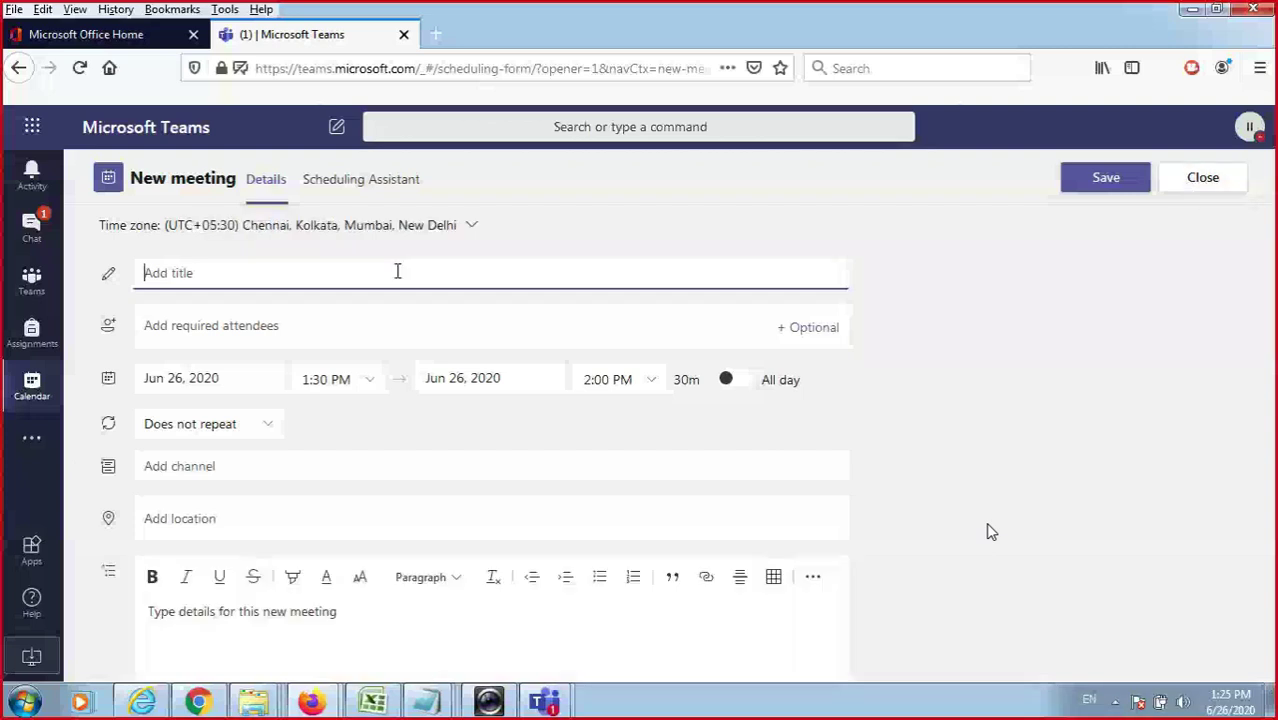
Title the meeting 'english -1', invite an e-mail attendee, then remove that attendee again.
{"action": "type", "text": "english -1"}
{"action": "left_click", "coordinate": [382, 327]}
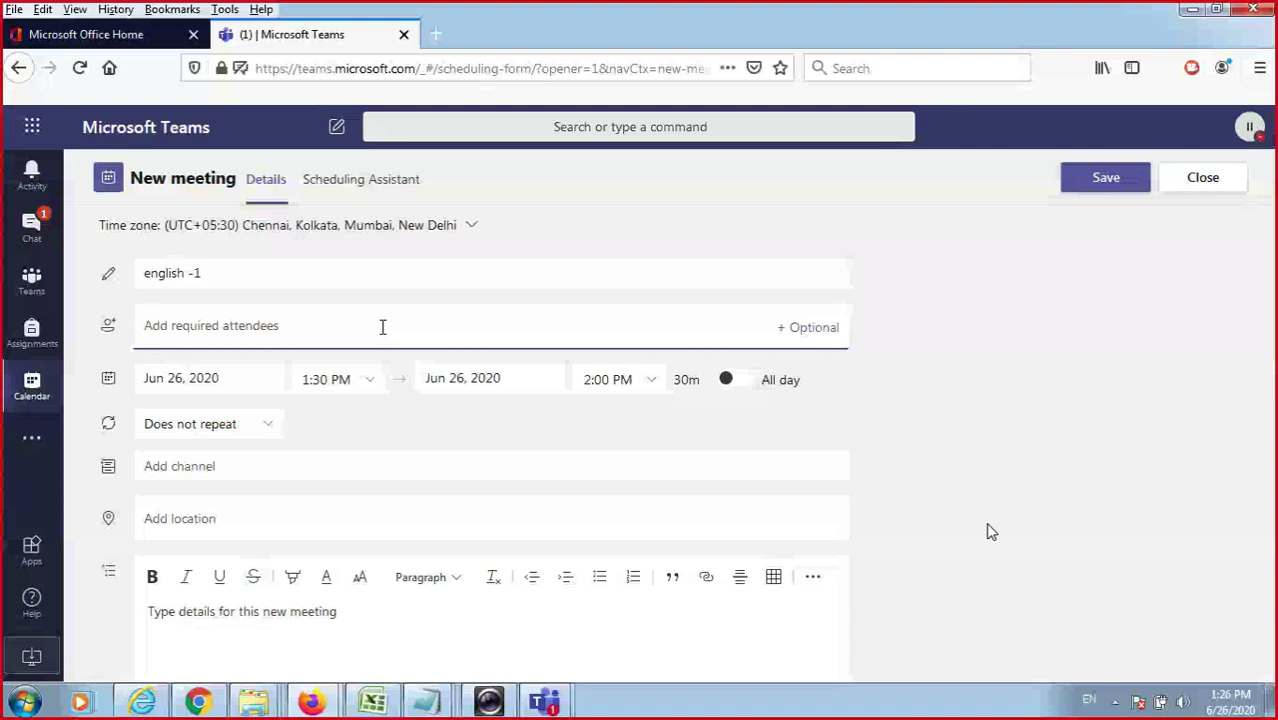
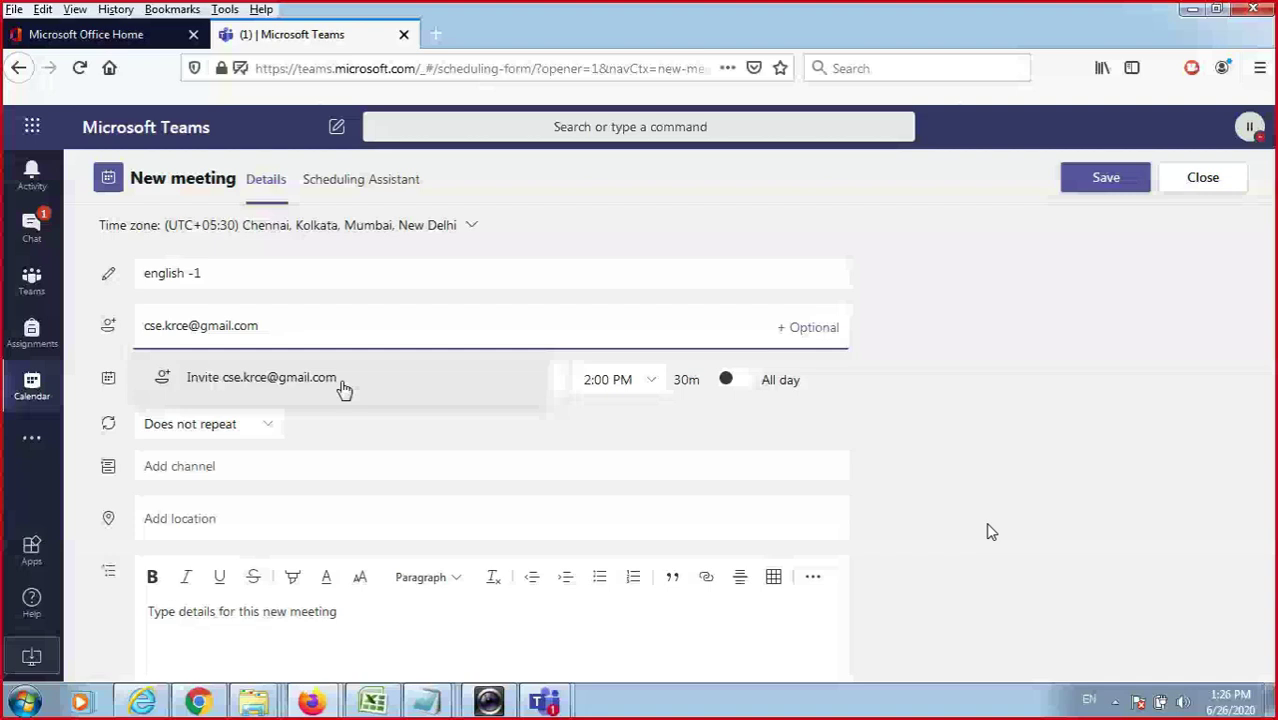
{"action": "left_click", "coordinate": [343, 389]}
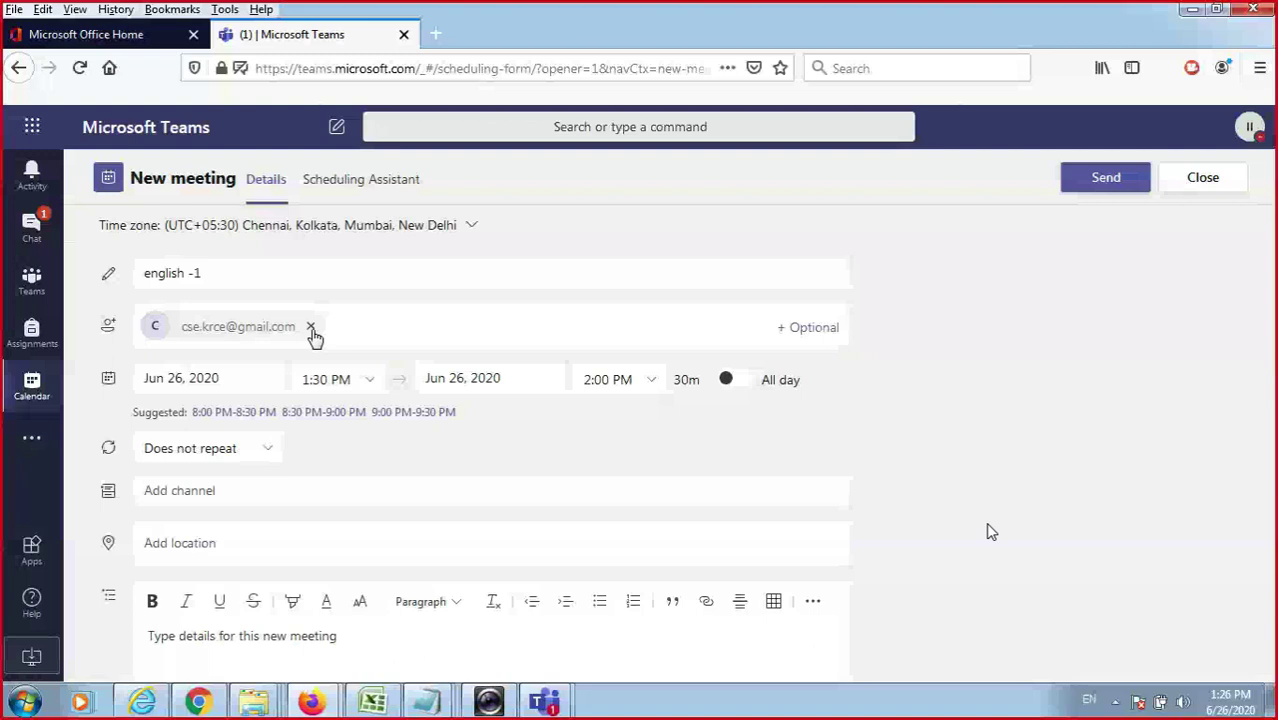
{"action": "left_click", "coordinate": [310, 327]}
{"action": "left_click", "coordinate": [250, 424]}
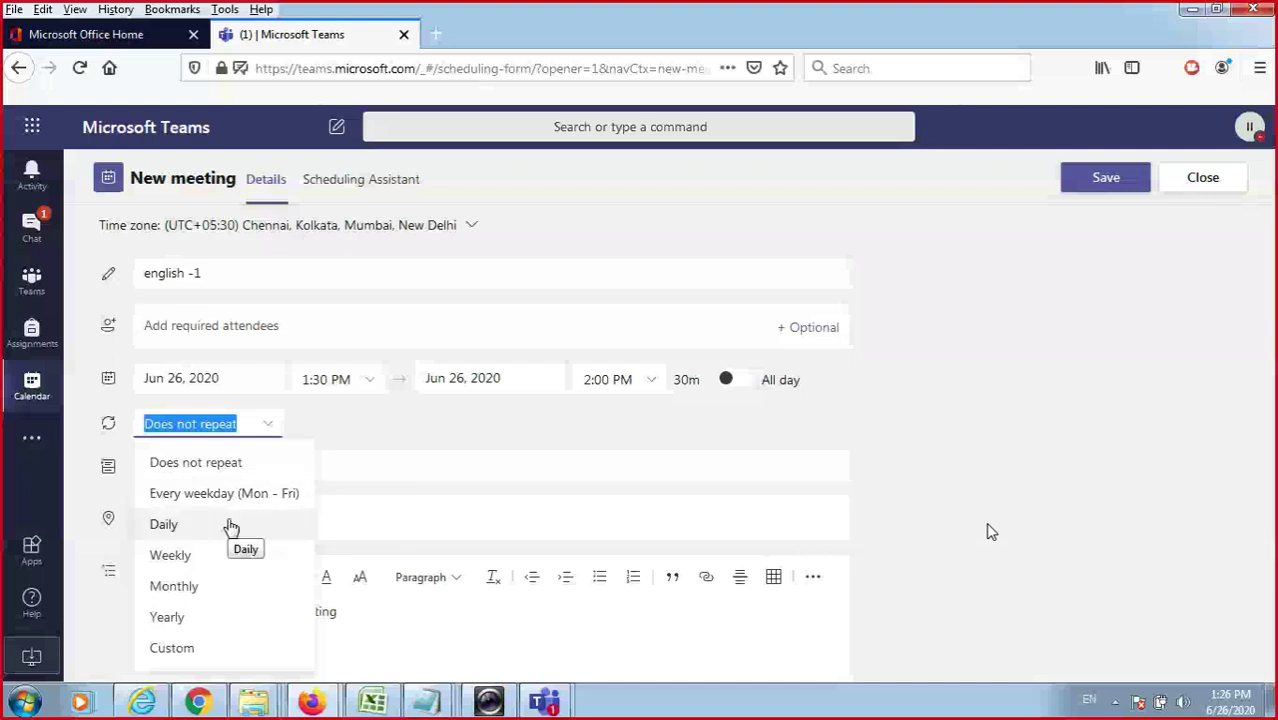
Keep 'english -1' non-repeating, target the II-CSE-B General channel, and send it.
{"action": "left_click", "coordinate": [476, 462]}
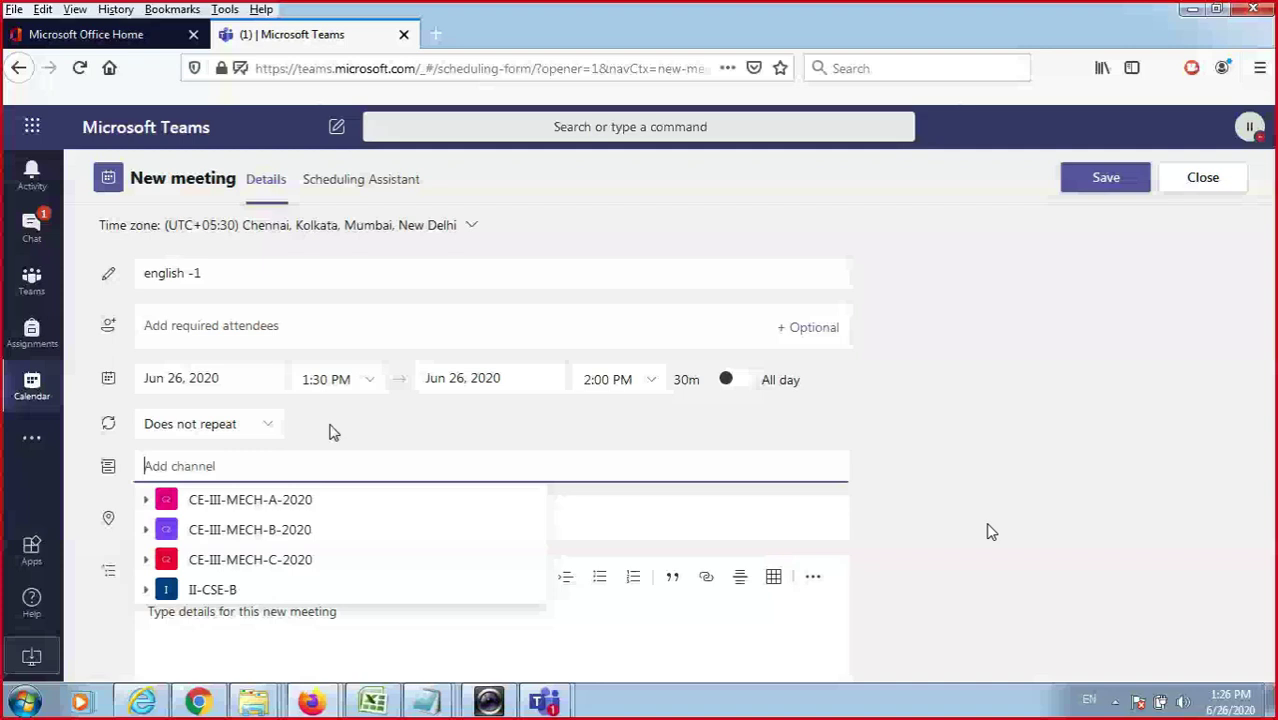
{"action": "left_click", "coordinate": [267, 426]}
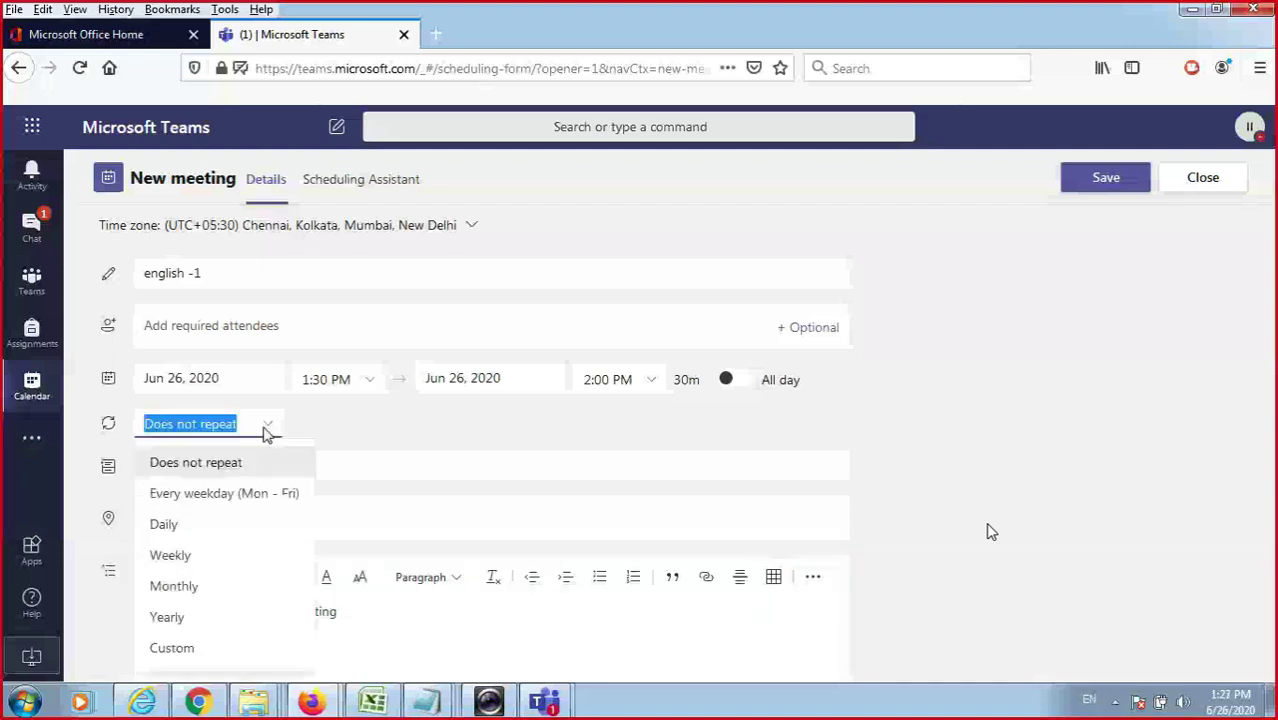
{"action": "scroll", "coordinate": [352, 438], "scroll_direction": "down", "scroll_amount": 1}
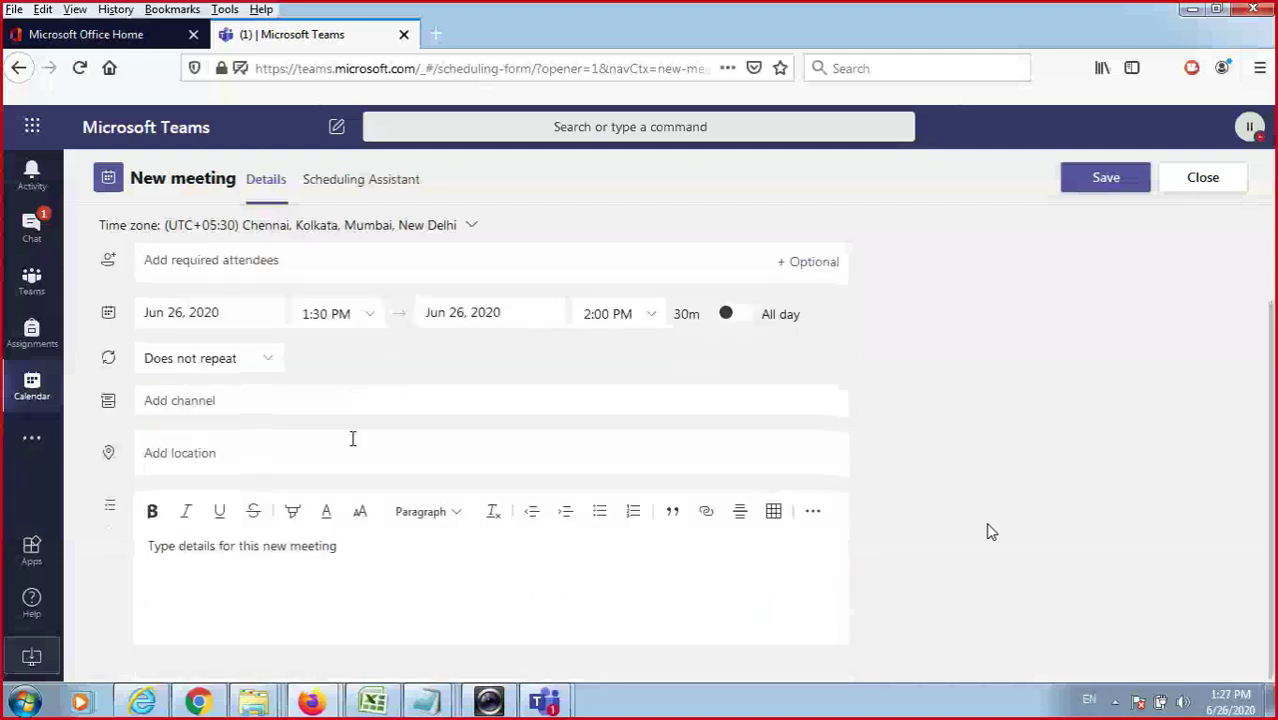
{"action": "left_click", "coordinate": [276, 410]}
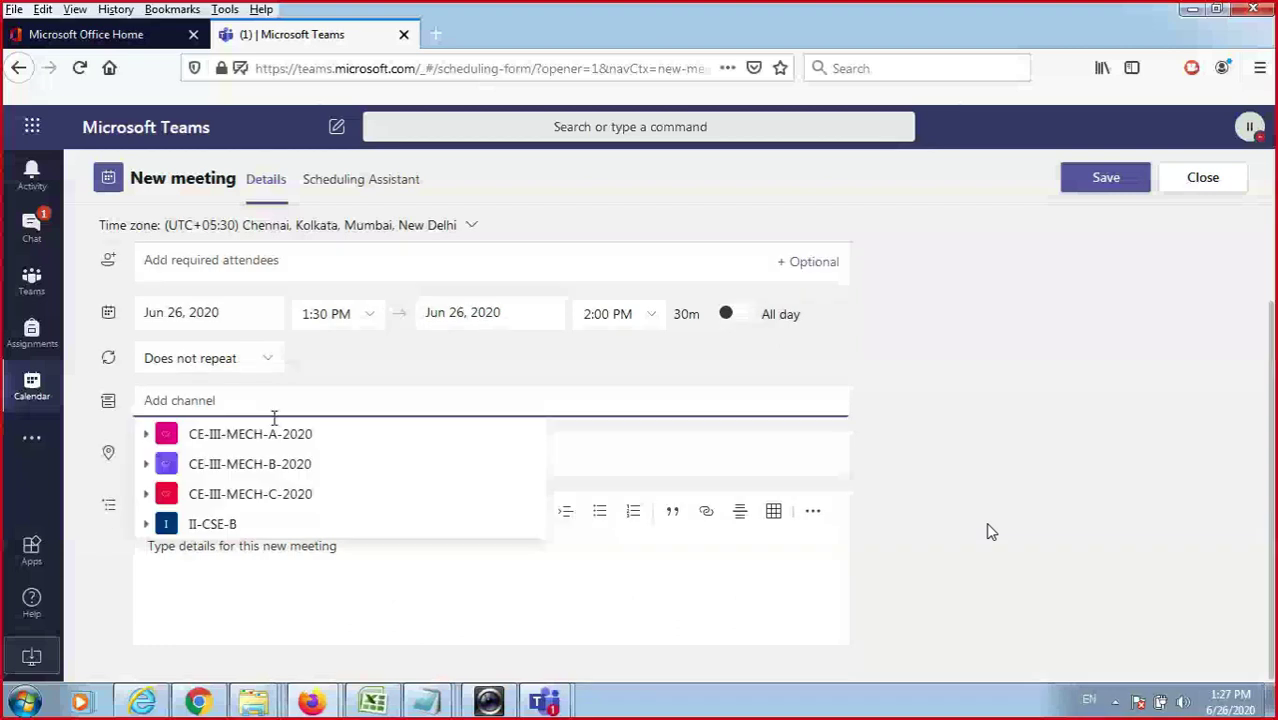
{"action": "left_click", "coordinate": [270, 528]}
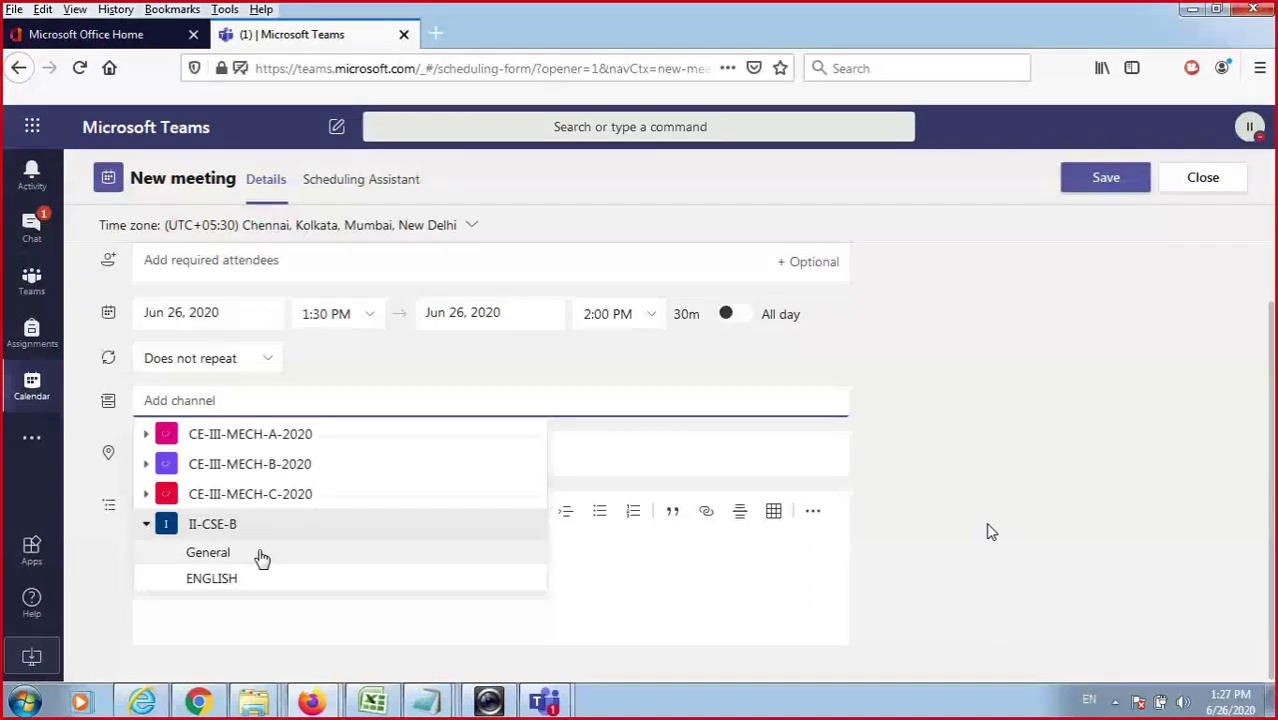
{"action": "left_click", "coordinate": [262, 556]}
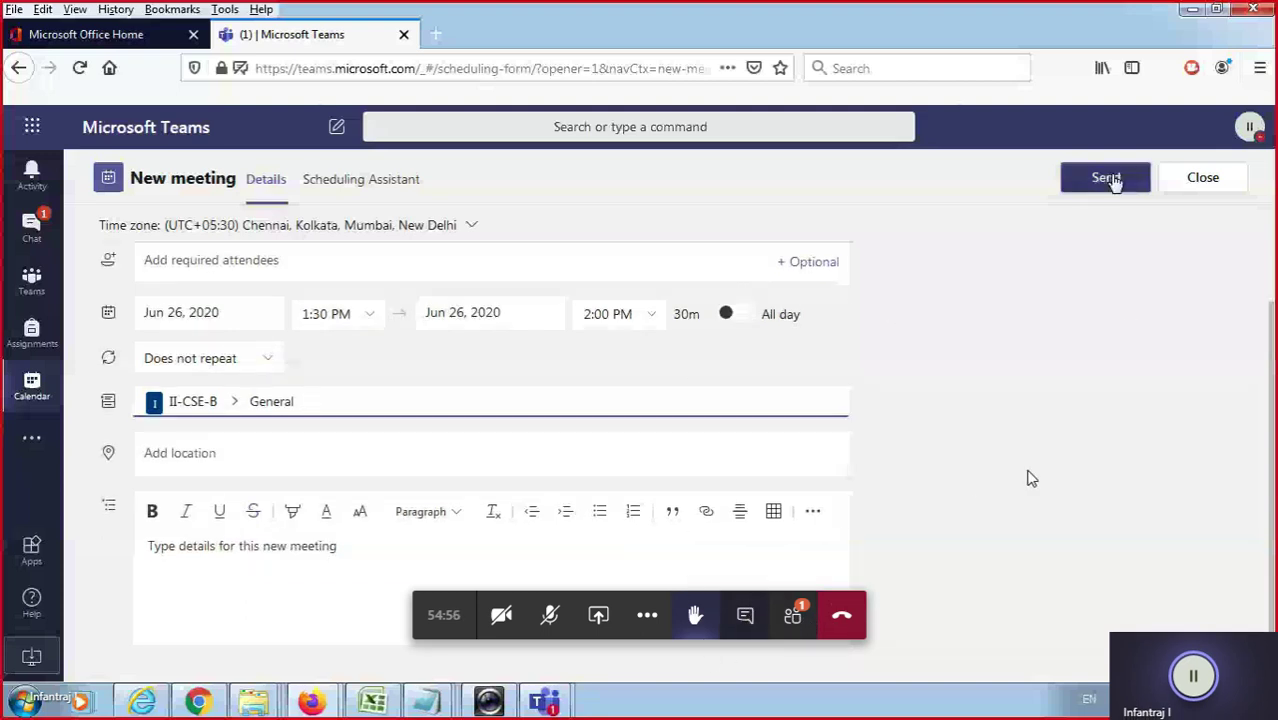
{"action": "left_click", "coordinate": [1097, 175]}
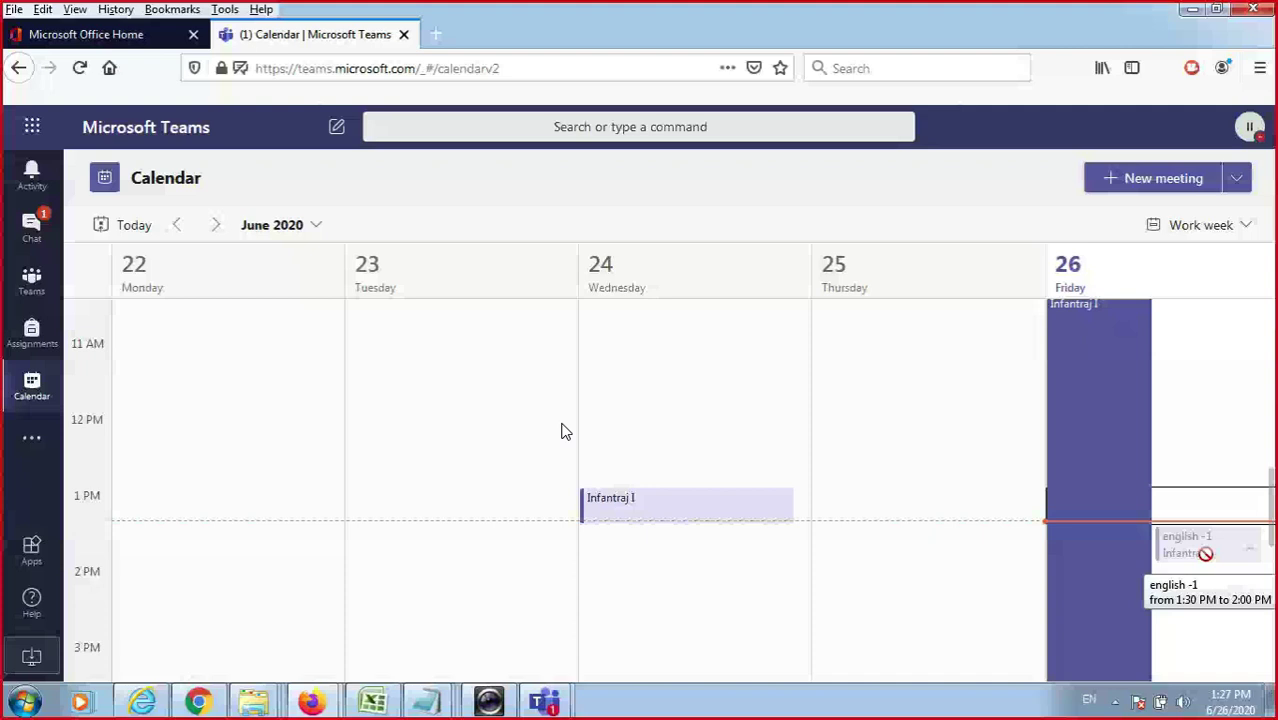
Select Friday Jun 26, 1:30–2:00 PM in the calendar to open a prefilled New meeting form.
{"action": "left_click_drag", "start_coordinate": [1205, 553], "coordinate": [1205, 553]}
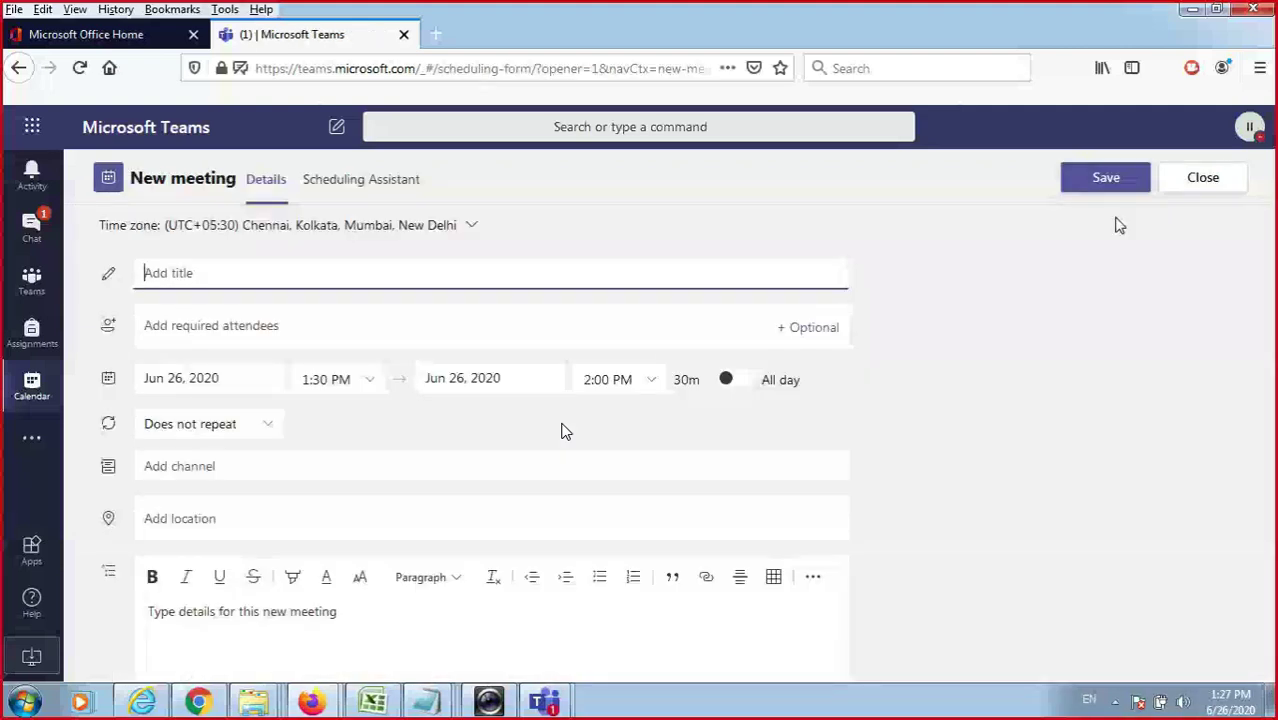
{"action": "left_click", "coordinate": [375, 192]}
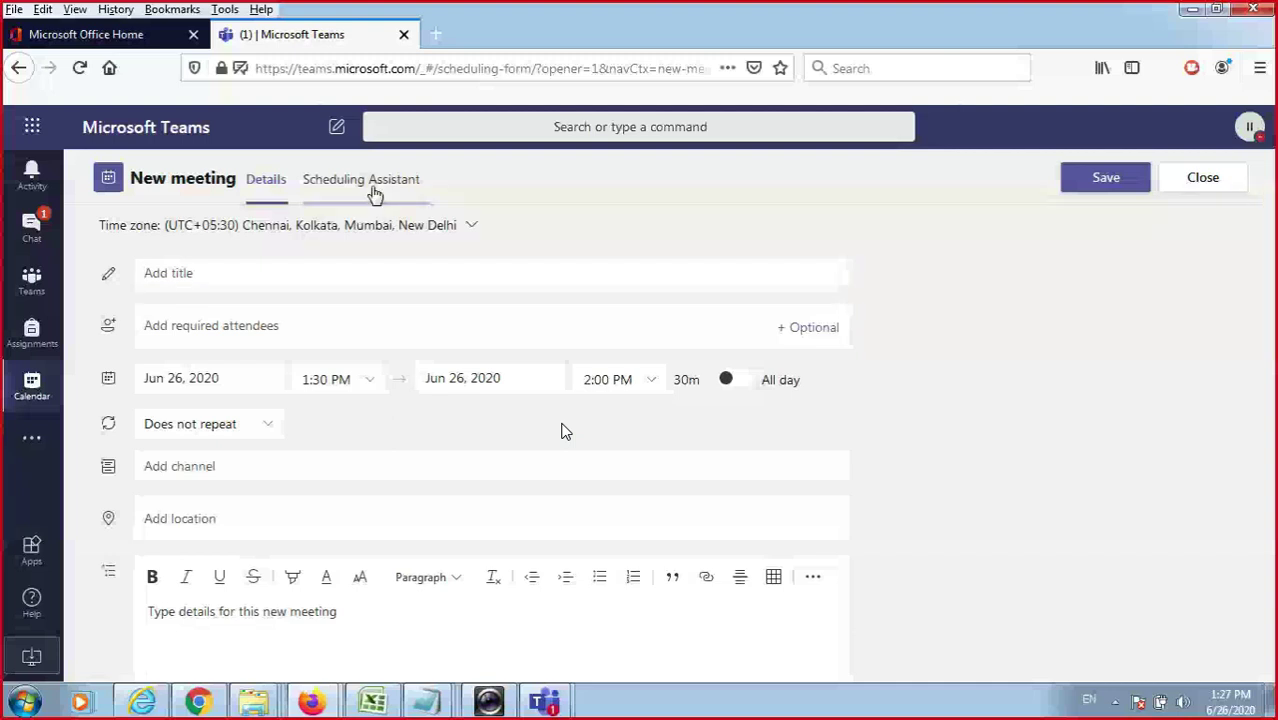
Check availability in the Scheduling Assistant and try adding an optional attendee, then return to Details.
{"action": "left_click", "coordinate": [375, 192]}
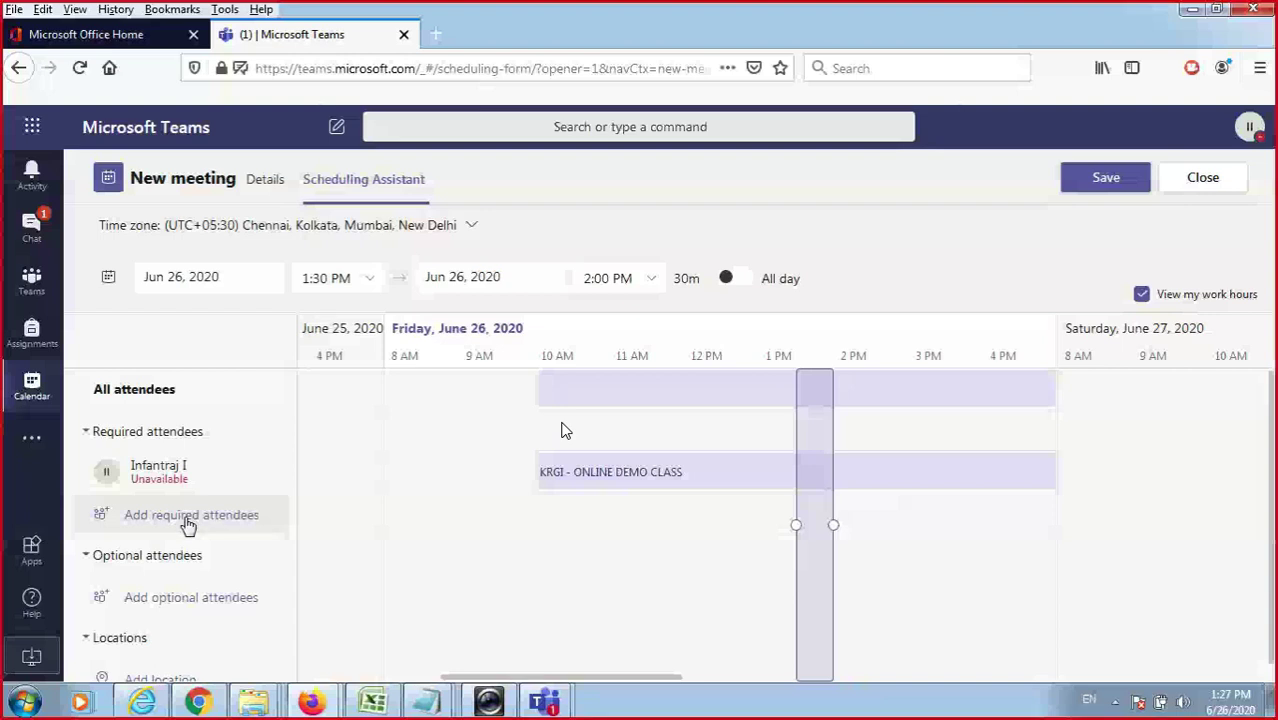
{"action": "mouse_move", "coordinate": [617, 505]}
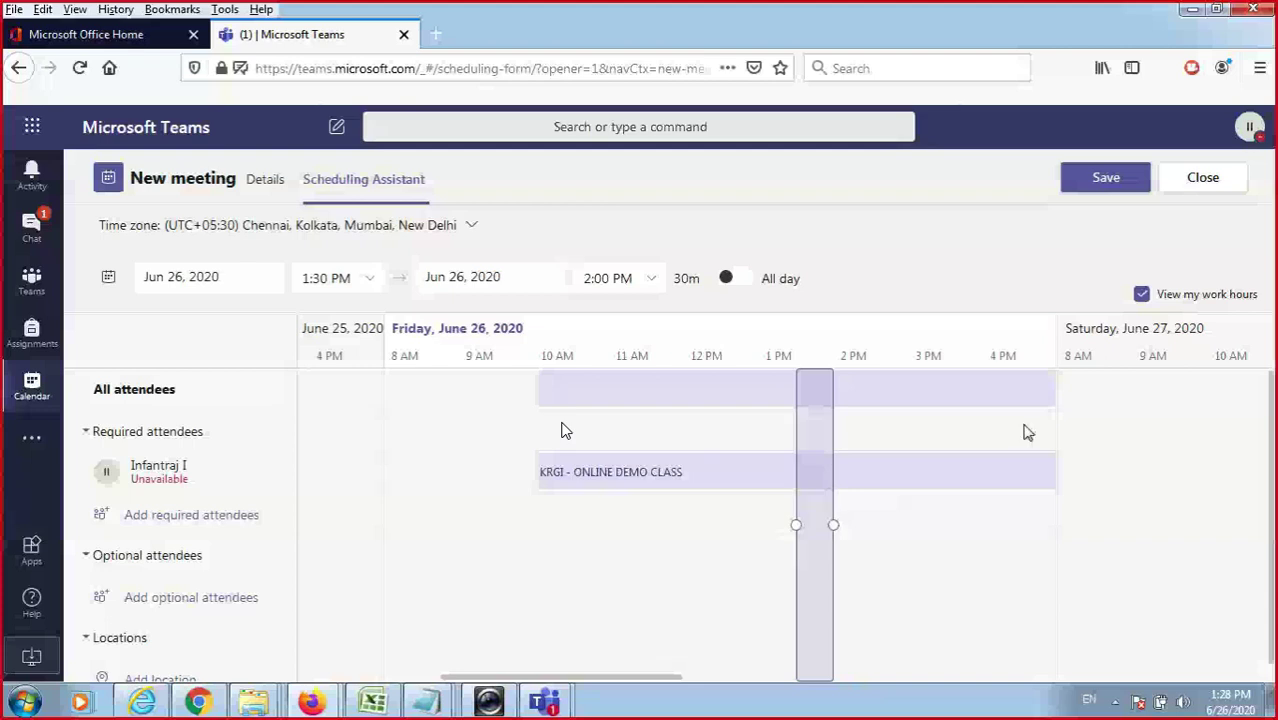
{"action": "left_click", "coordinate": [202, 596]}
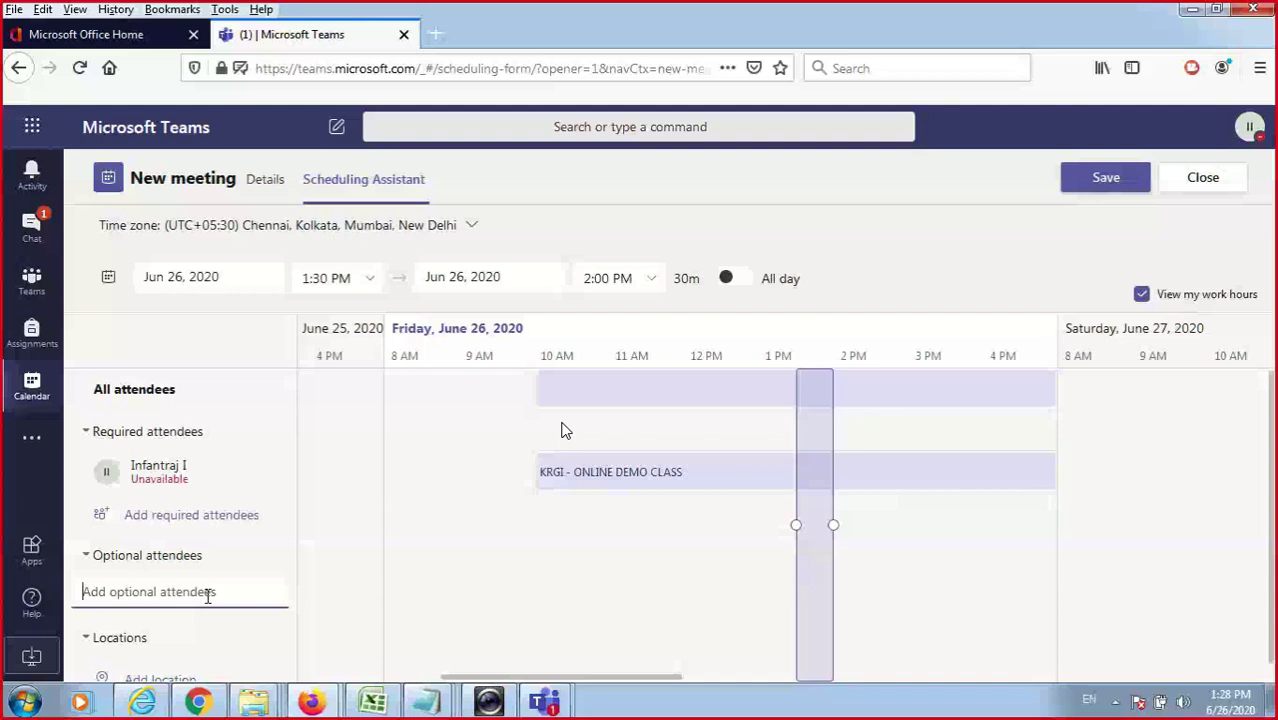
{"action": "left_click", "coordinate": [258, 190]}
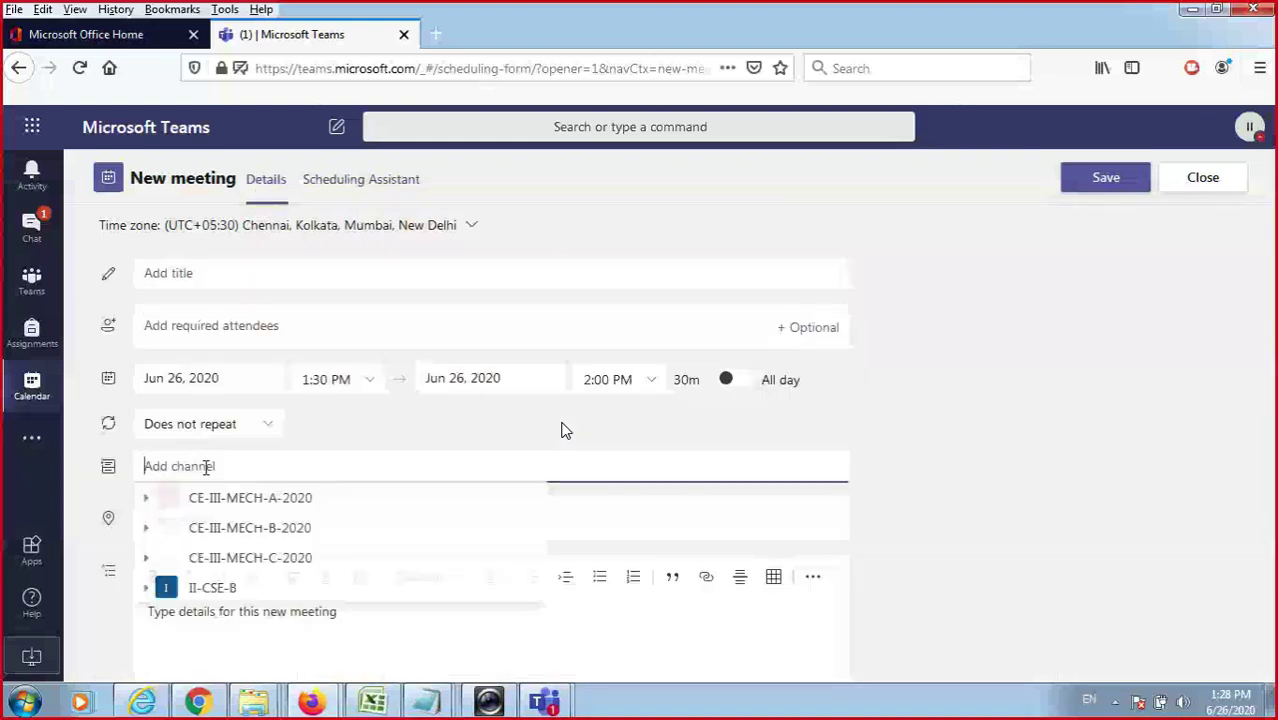
Try adding a required attendee, cancel it, go back to Details, and open Dell Webcam Central.
{"action": "left_click", "coordinate": [353, 198]}
{"action": "left_click", "coordinate": [357, 190]}
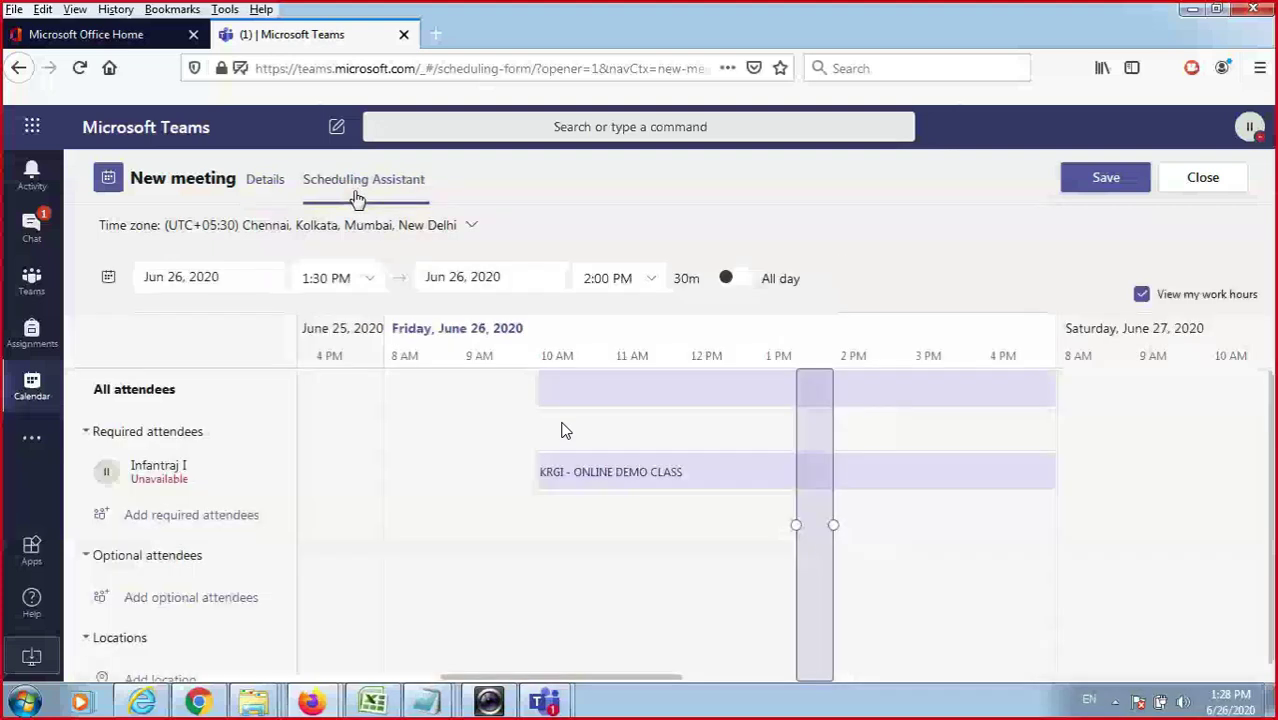
{"action": "left_click", "coordinate": [216, 518]}
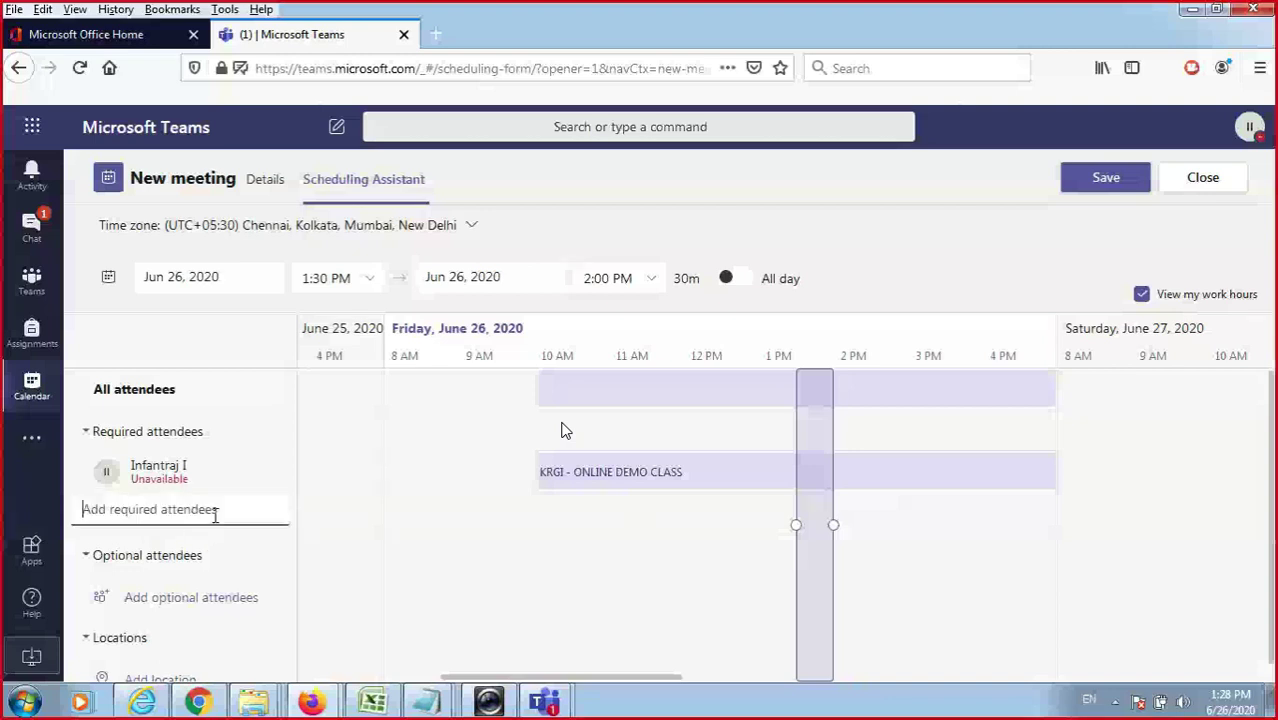
{"action": "left_click", "coordinate": [931, 252]}
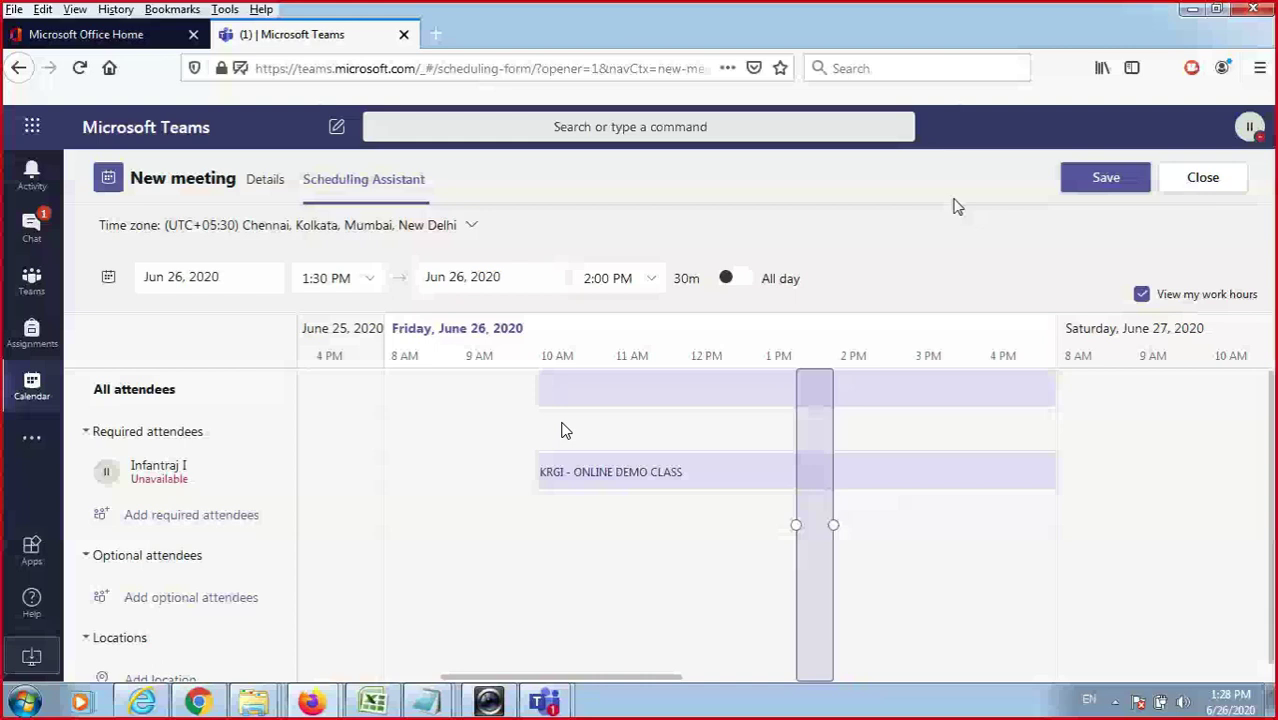
{"action": "left_click", "coordinate": [266, 186]}
{"action": "left_click", "coordinate": [488, 702]}
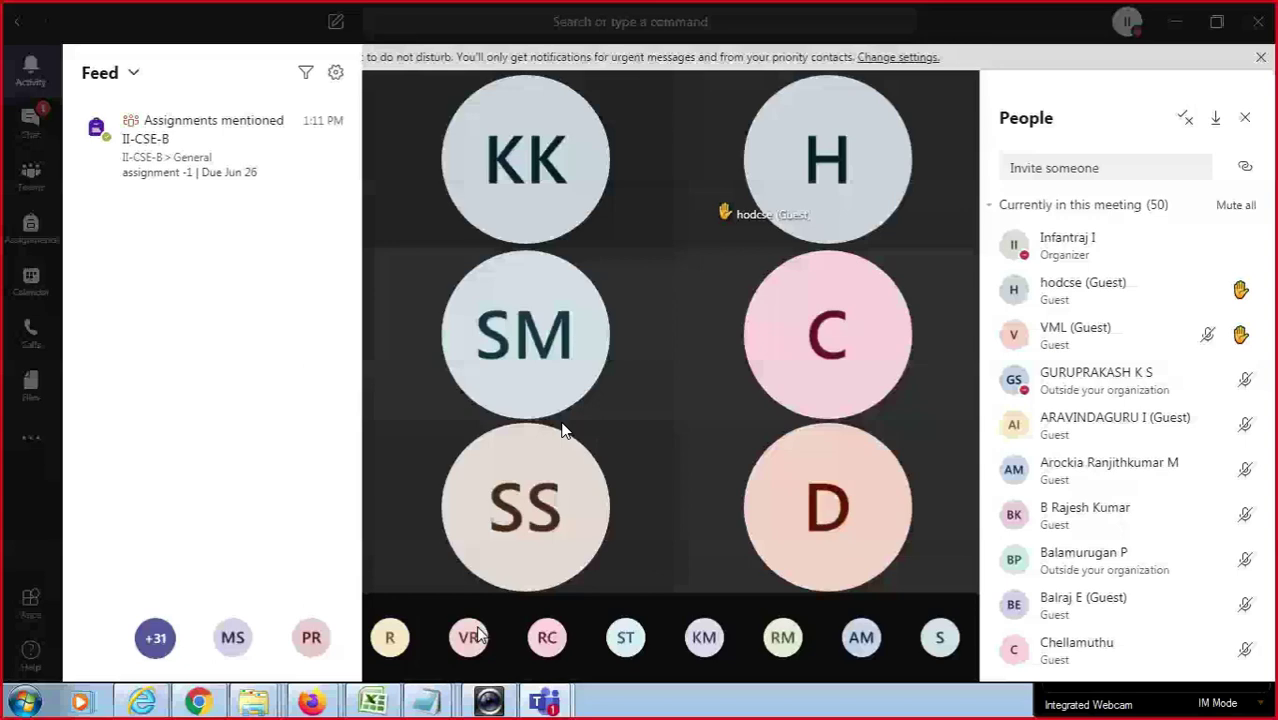
Bring the live class meeting back into view with its People panel and Activity feed.
{"action": "mouse_move", "coordinate": [571, 408]}
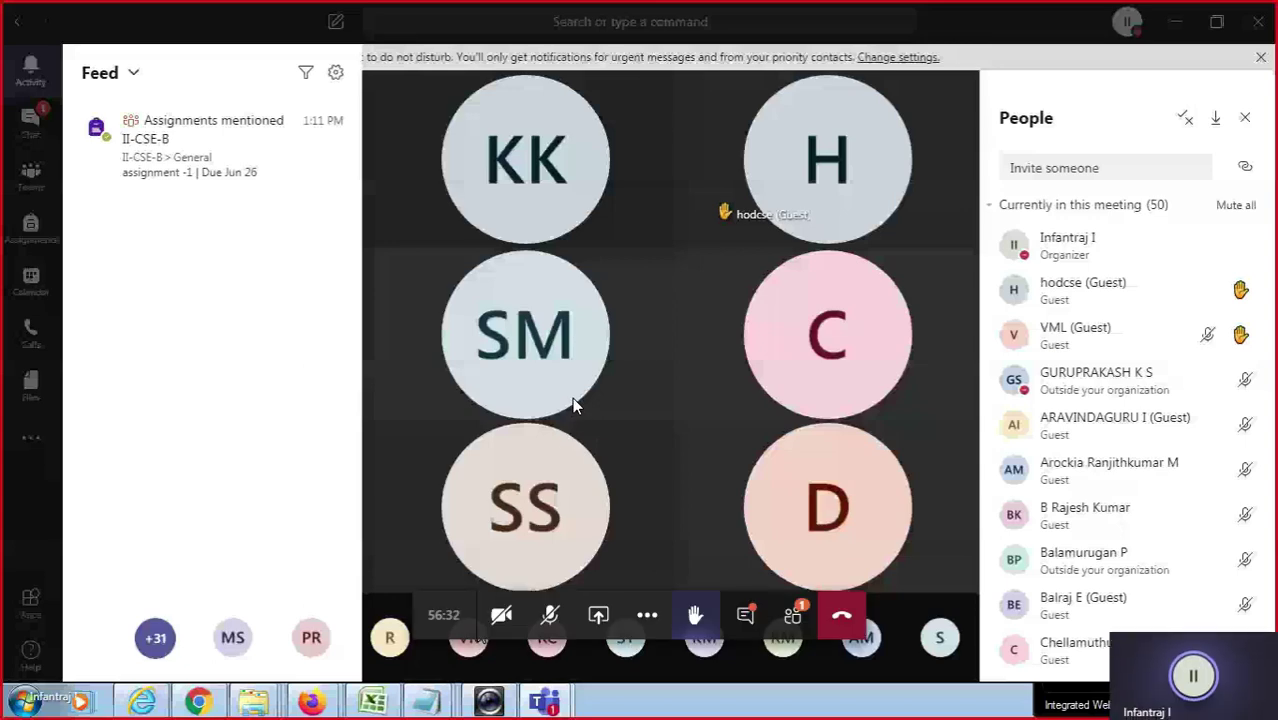
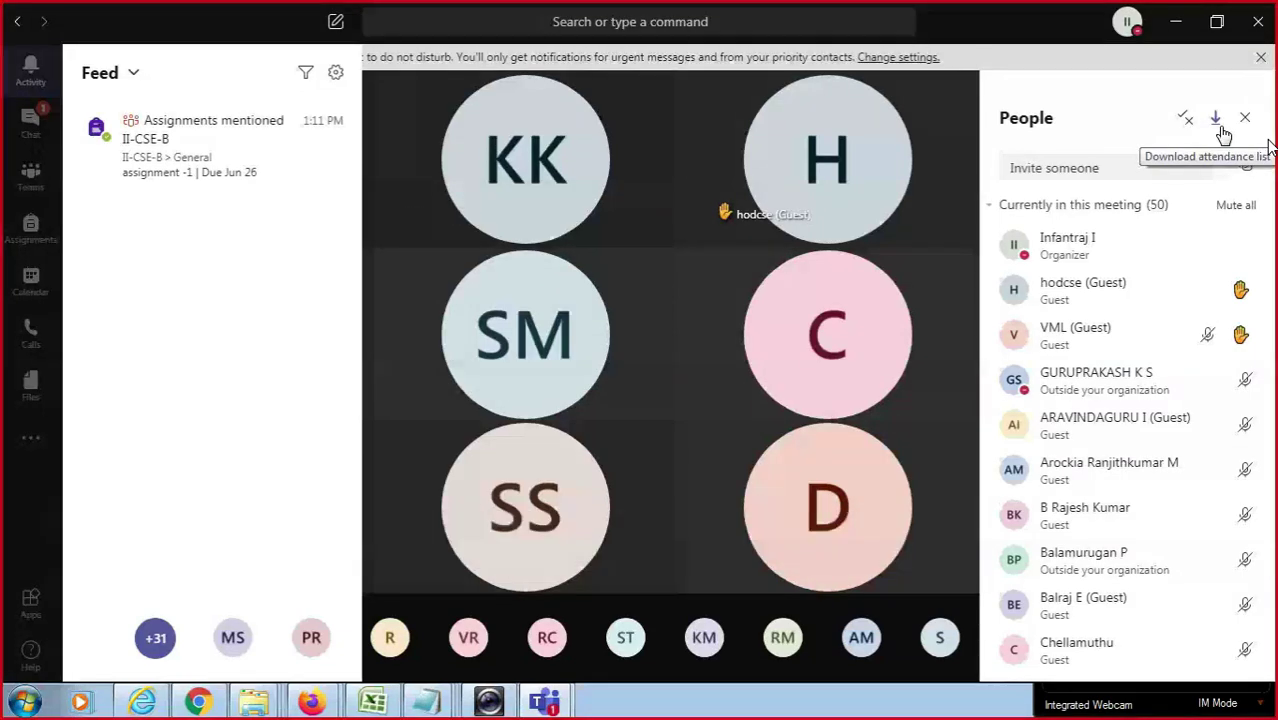
Open the KRGI - ONLINE DEMO CLASS meeting options page in Firefox via Manage permissions.
{"action": "left_click", "coordinate": [1212, 122]}
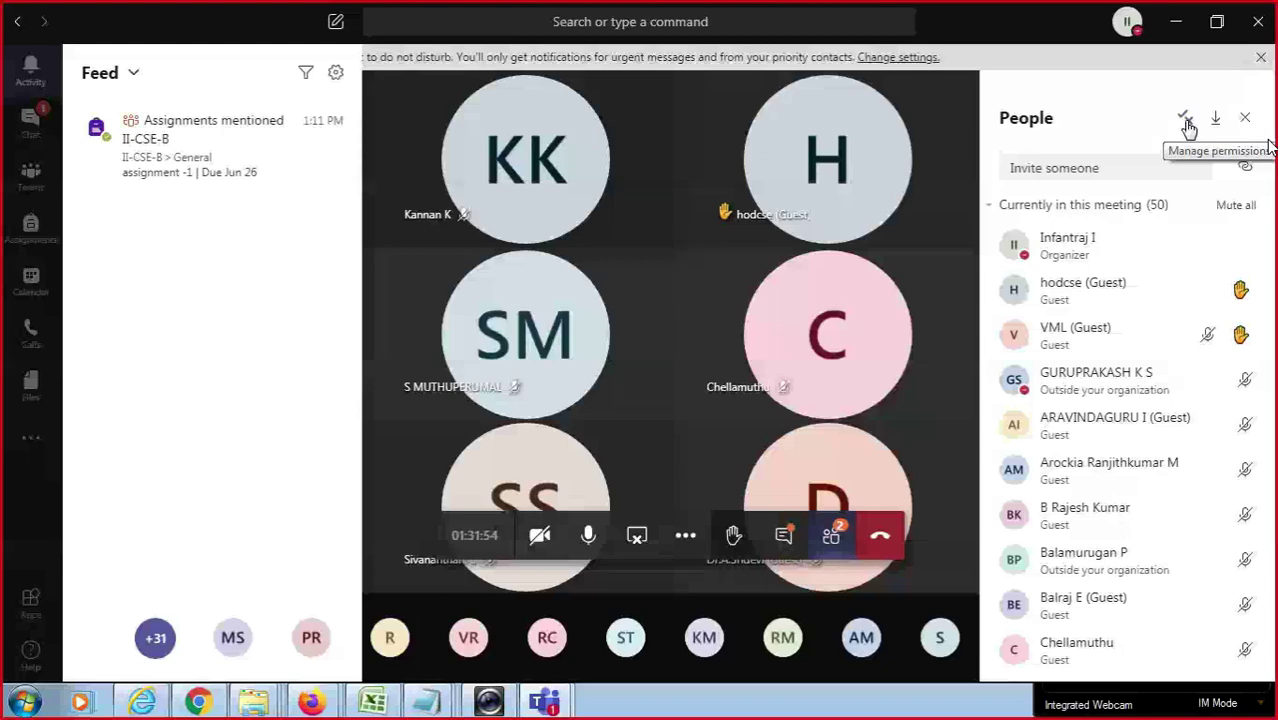
{"action": "left_click", "coordinate": [1186, 122]}
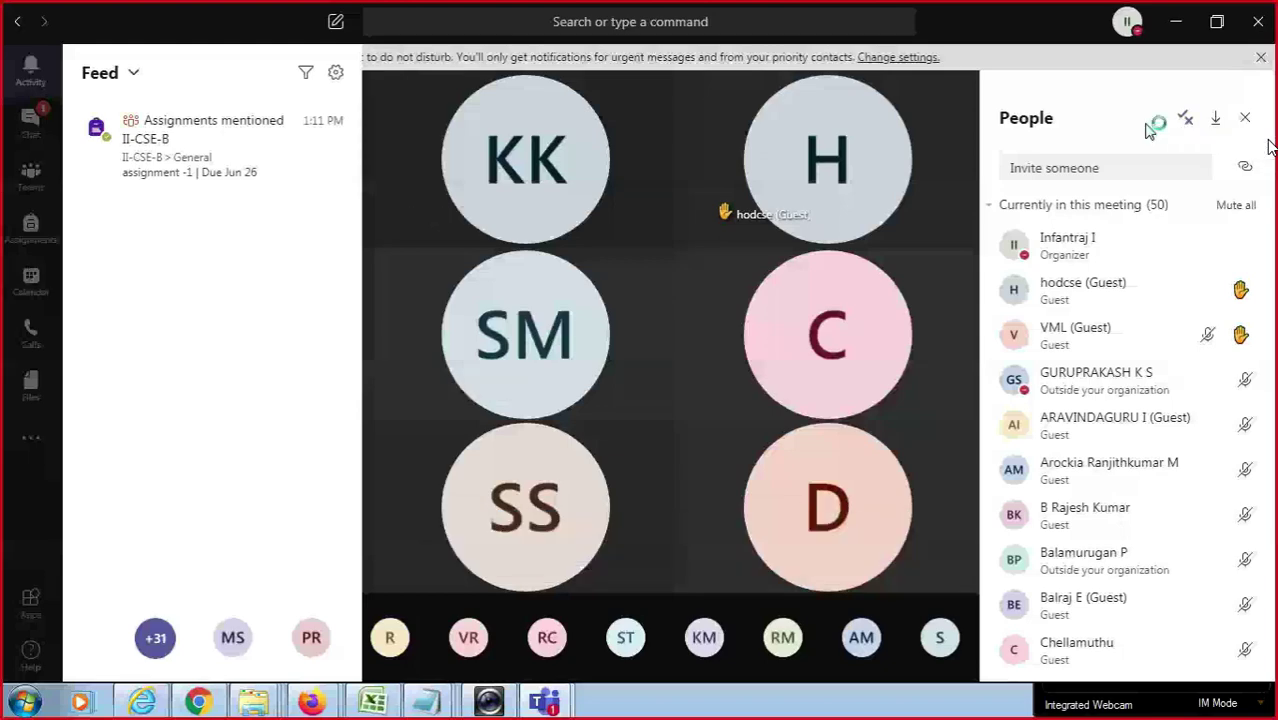
{"action": "left_click", "coordinate": [328, 700]}
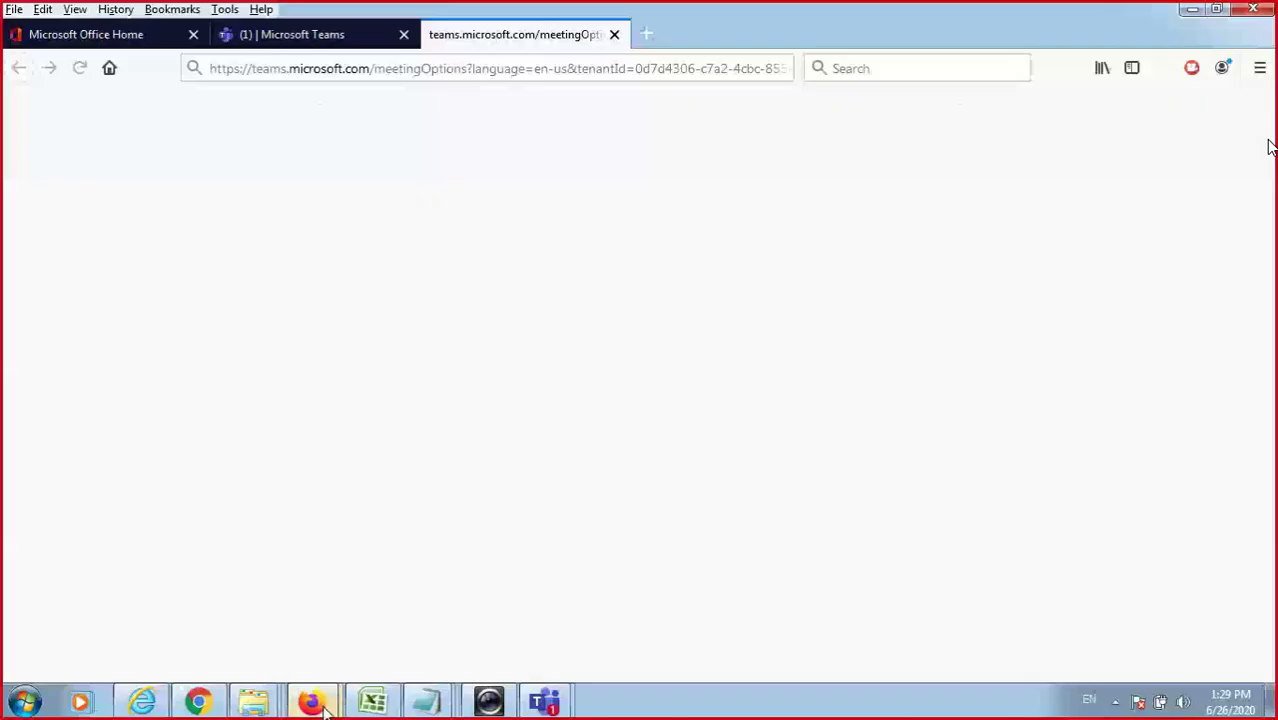
{"action": "left_click", "coordinate": [323, 706]}
Review lobby-bypass and presenter settings, keeping both at Everyone, then return to the Teams tab.
{"action": "left_click", "coordinate": [375, 608]}
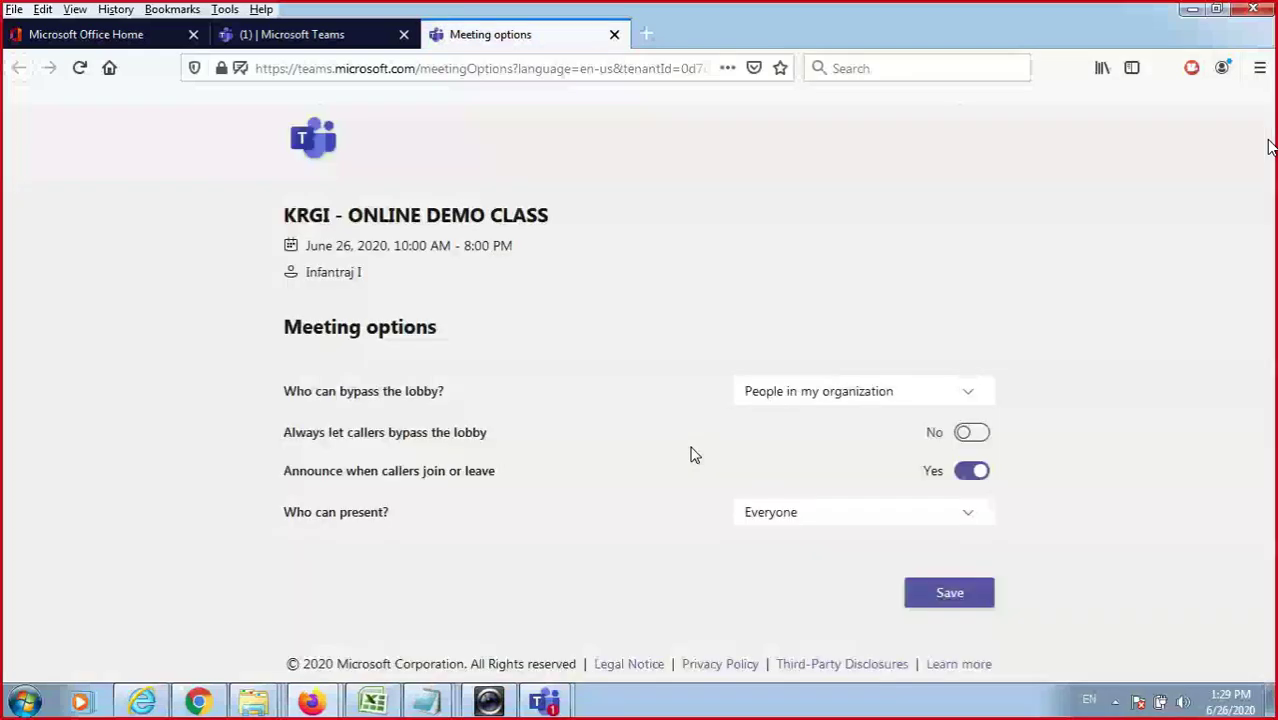
{"action": "left_click", "coordinate": [897, 405]}
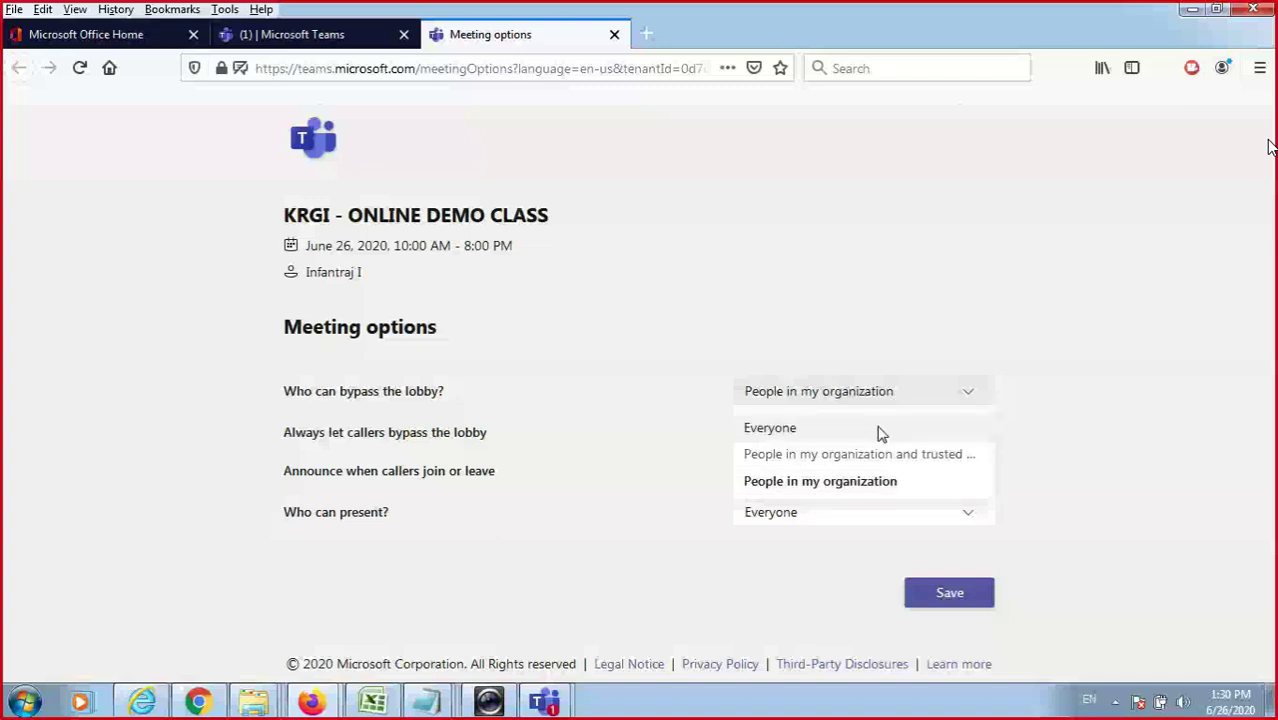
{"action": "left_click", "coordinate": [889, 520]}
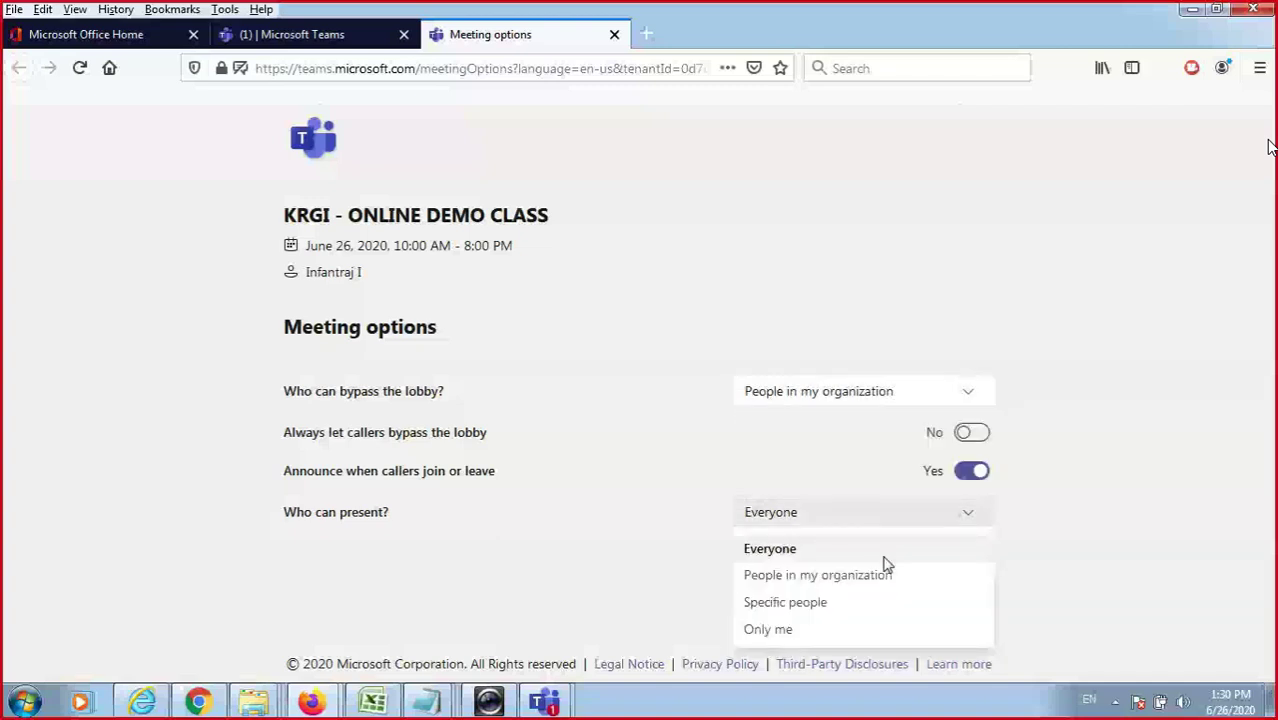
{"action": "left_click", "coordinate": [889, 558]}
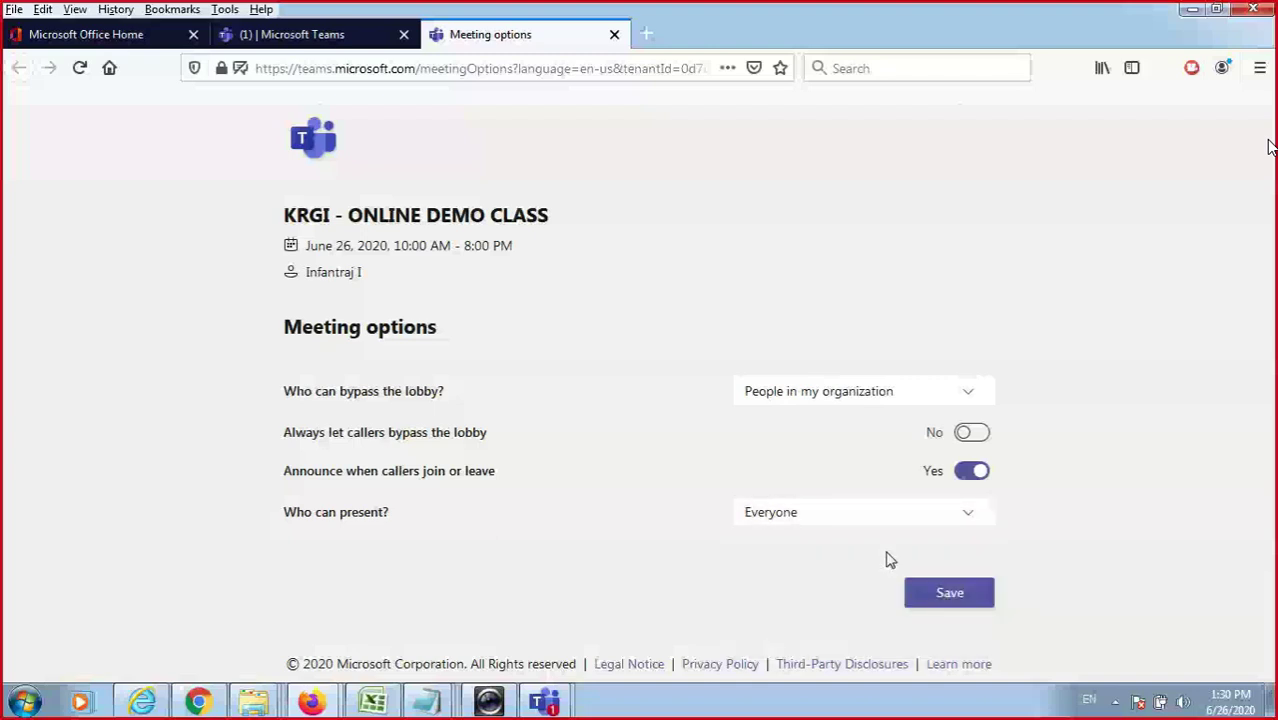
{"action": "left_click", "coordinate": [313, 40]}
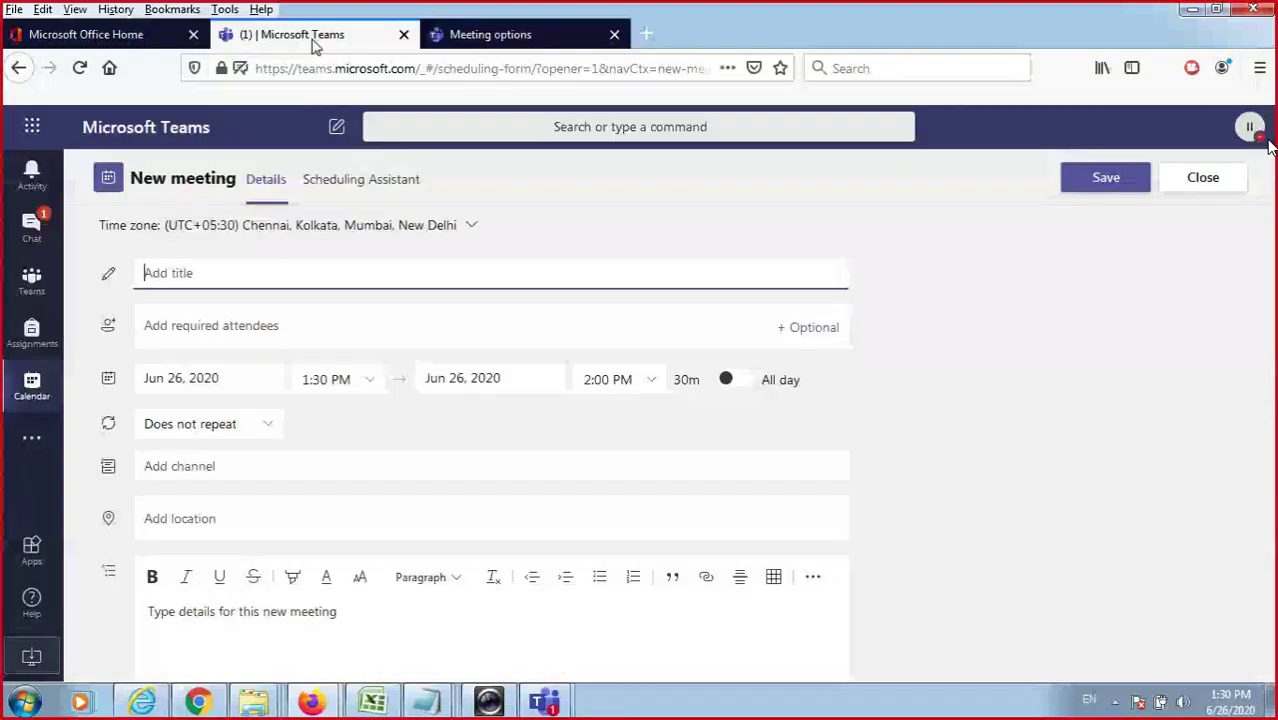
Open and close Dell Webcam Central, then bring back the class meeting with 50 attendees.
{"action": "left_click", "coordinate": [490, 700]}
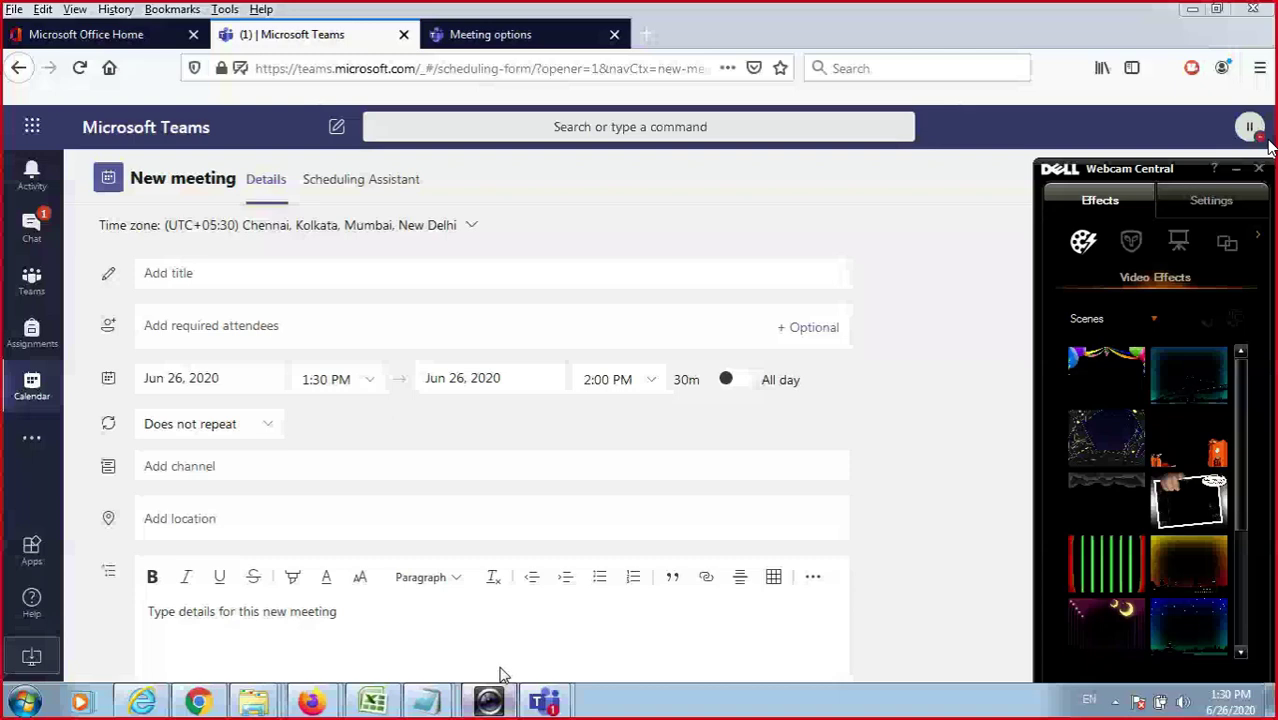
{"action": "left_click", "coordinate": [490, 700]}
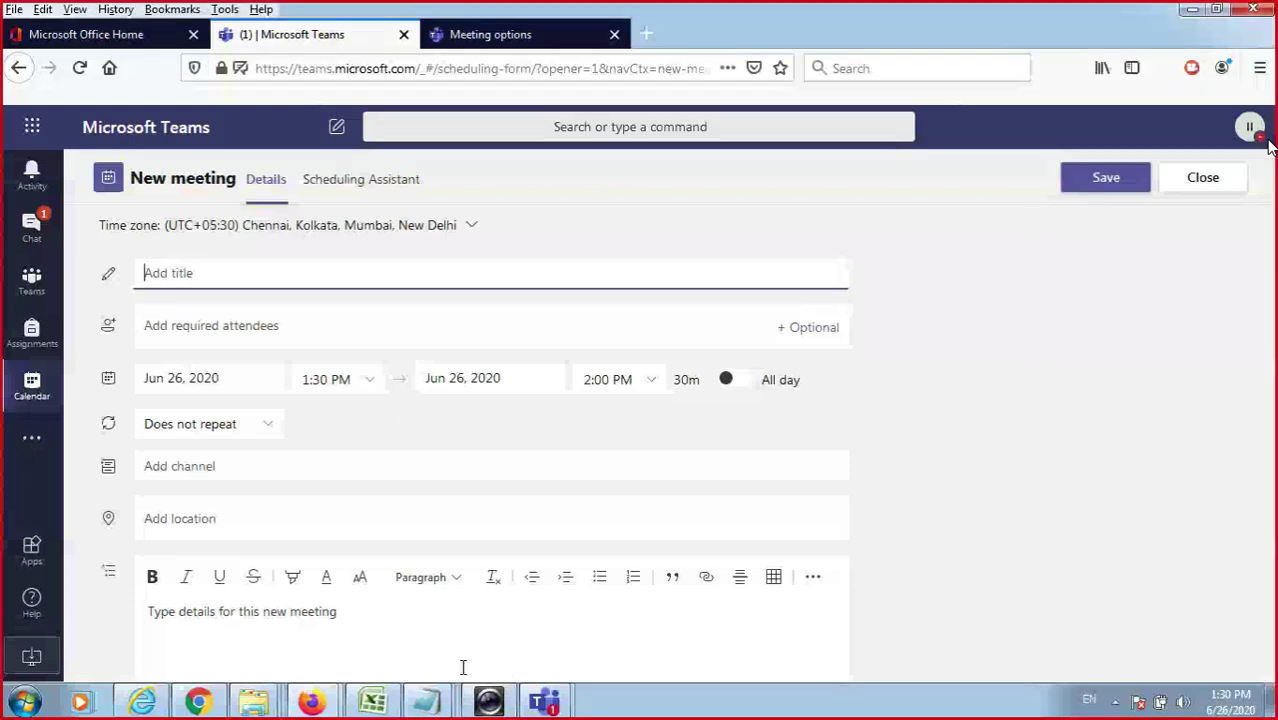
{"action": "mouse_move", "coordinate": [545, 700]}
{"action": "left_click", "coordinate": [594, 613]}
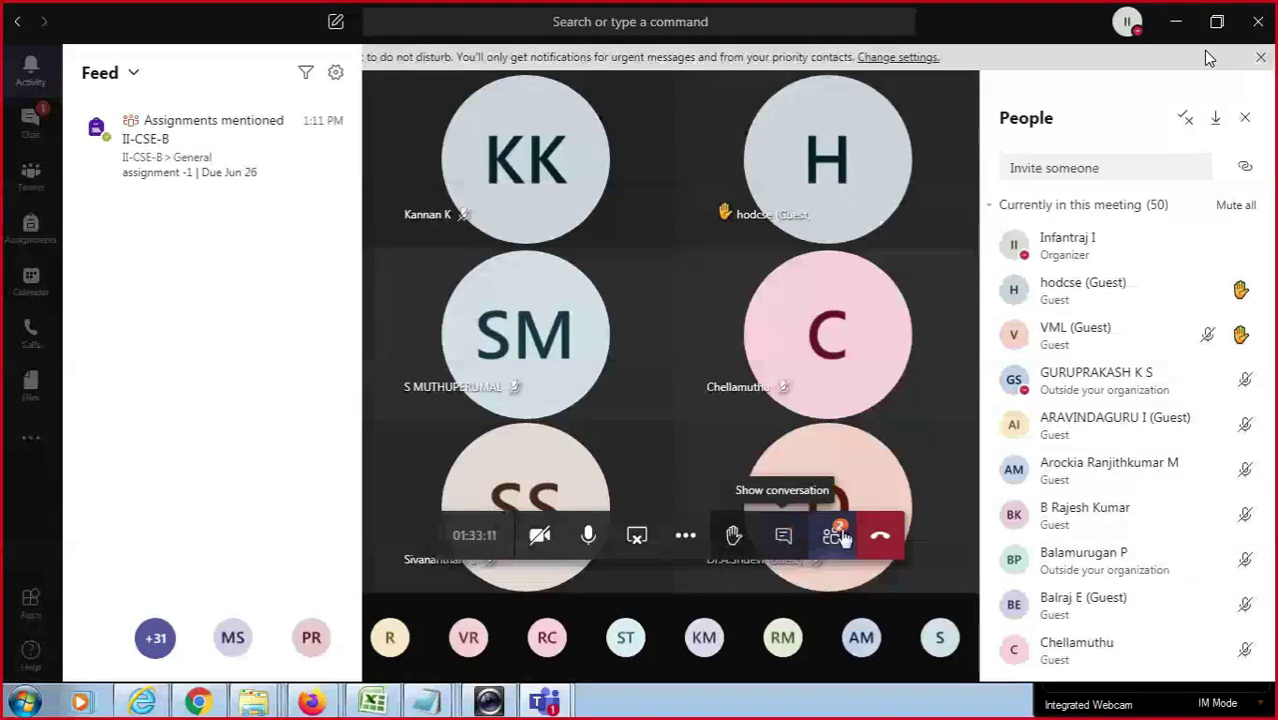
Show the meeting chat, toggle it off and on, then bring up the Share screen choices.
{"action": "left_click", "coordinate": [838, 536]}
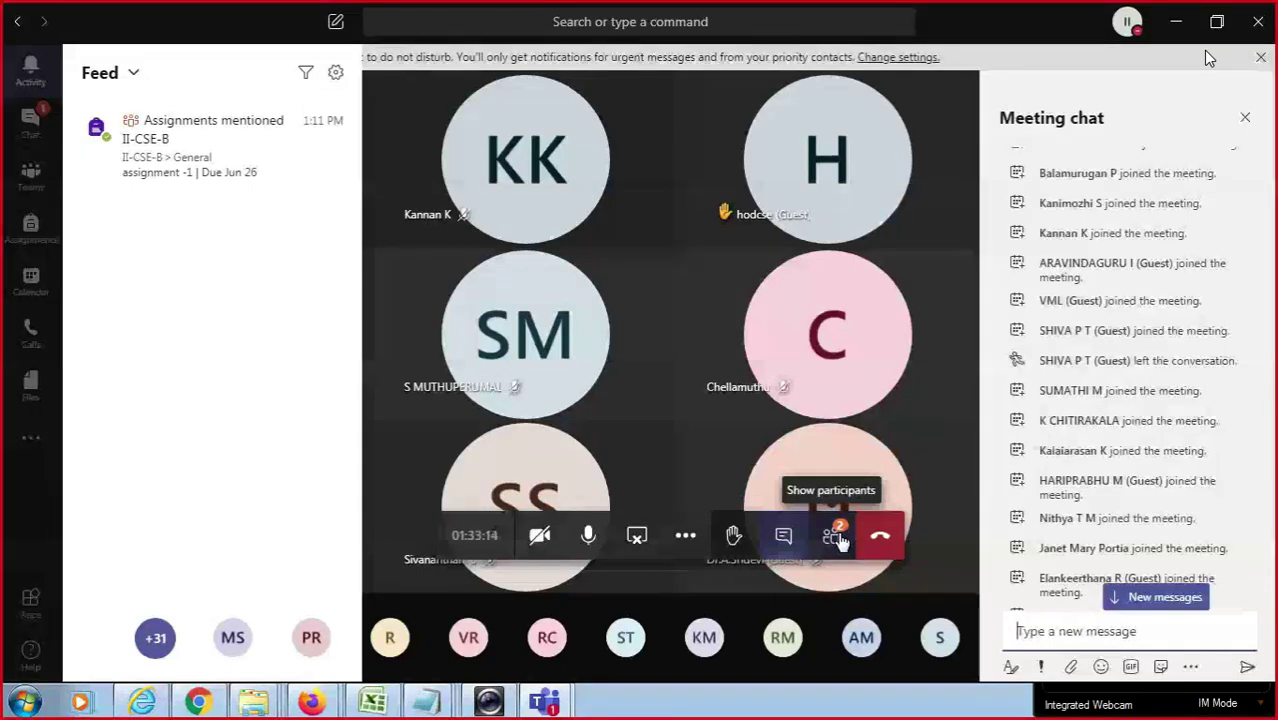
{"action": "left_click", "coordinate": [783, 537]}
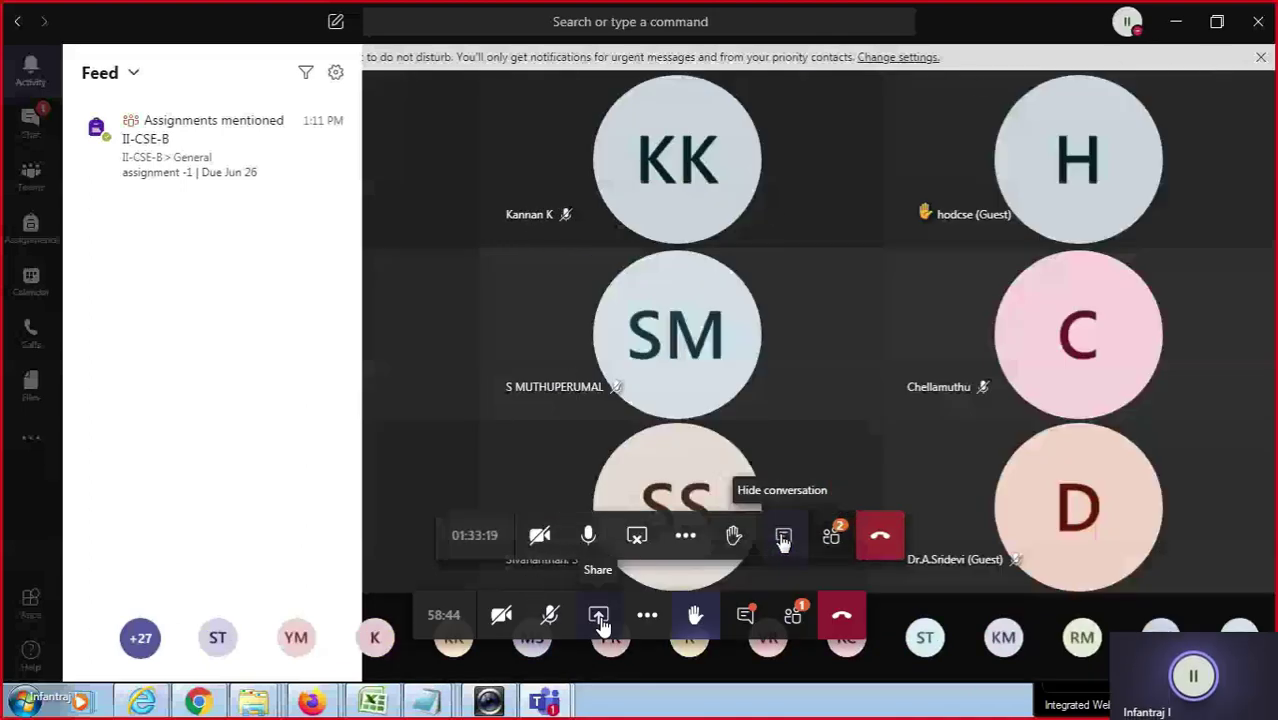
{"action": "left_click", "coordinate": [783, 537]}
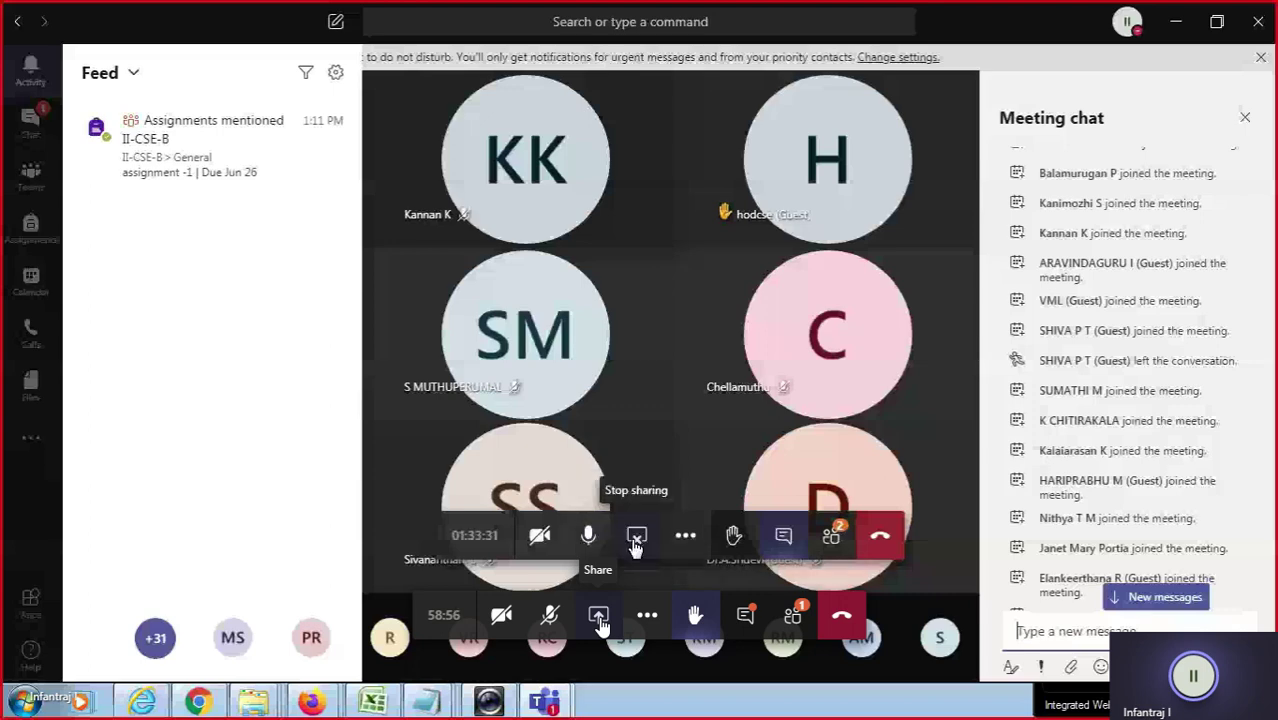
{"action": "left_click", "coordinate": [598, 615]}
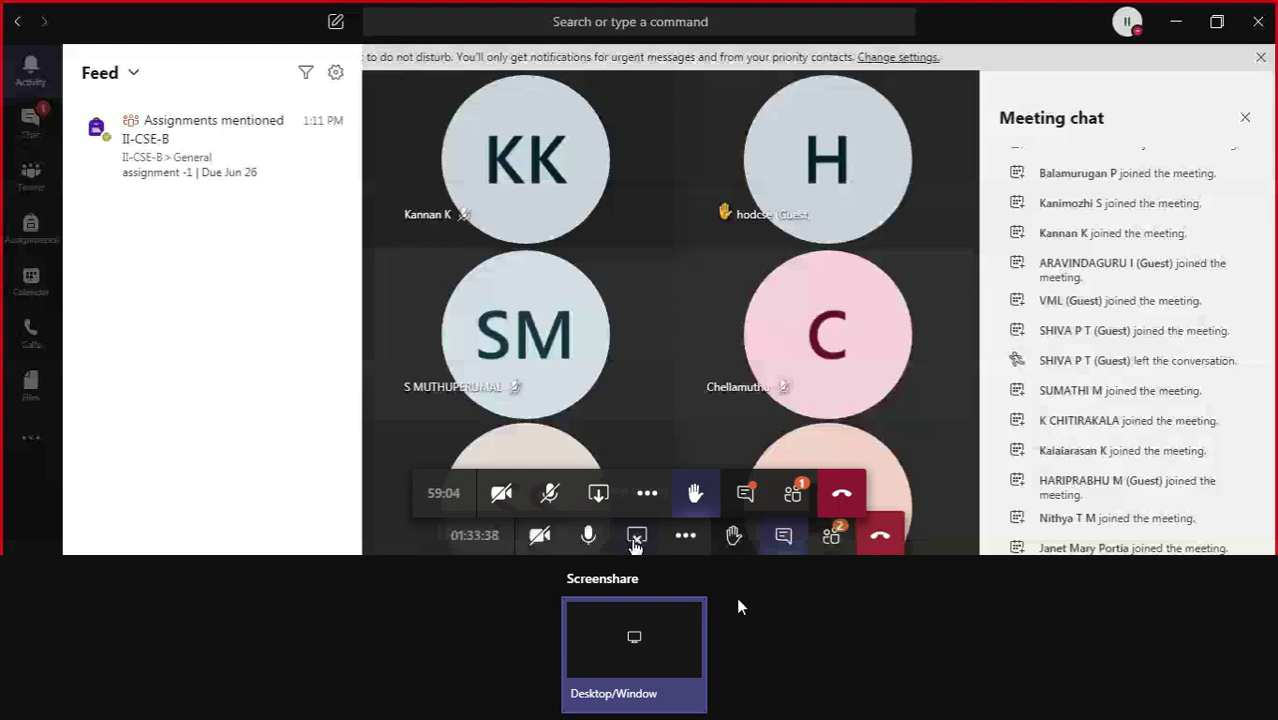
Exit full screen, dismiss two stray context menus, then re-enter full screen from More actions.
{"action": "key", "text": "Escape"}
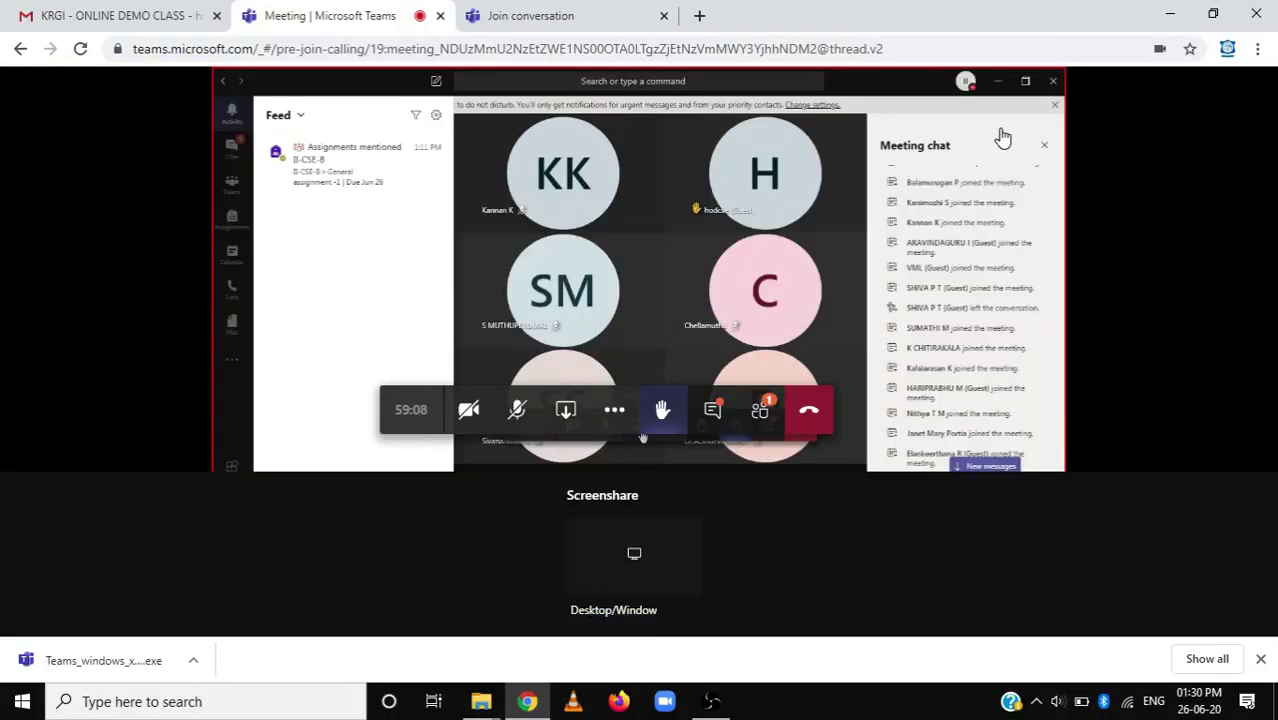
{"action": "right_click", "coordinate": [621, 548]}
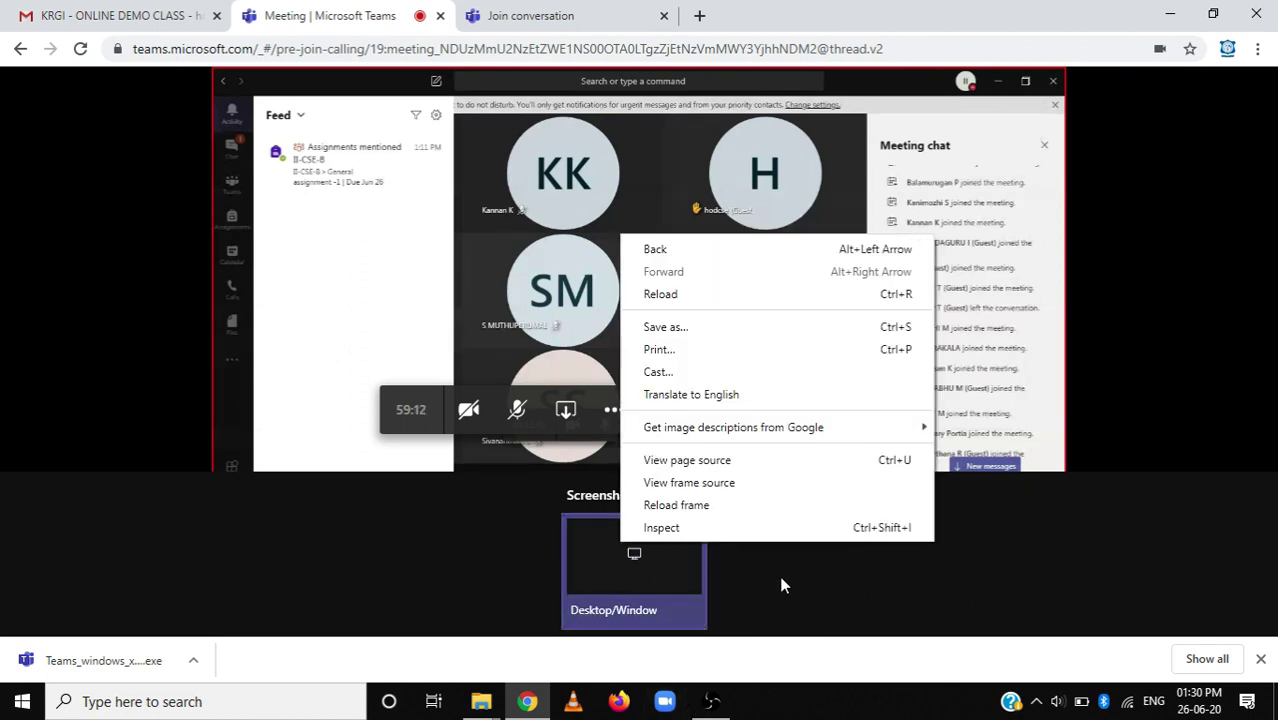
{"action": "left_click", "coordinate": [798, 588]}
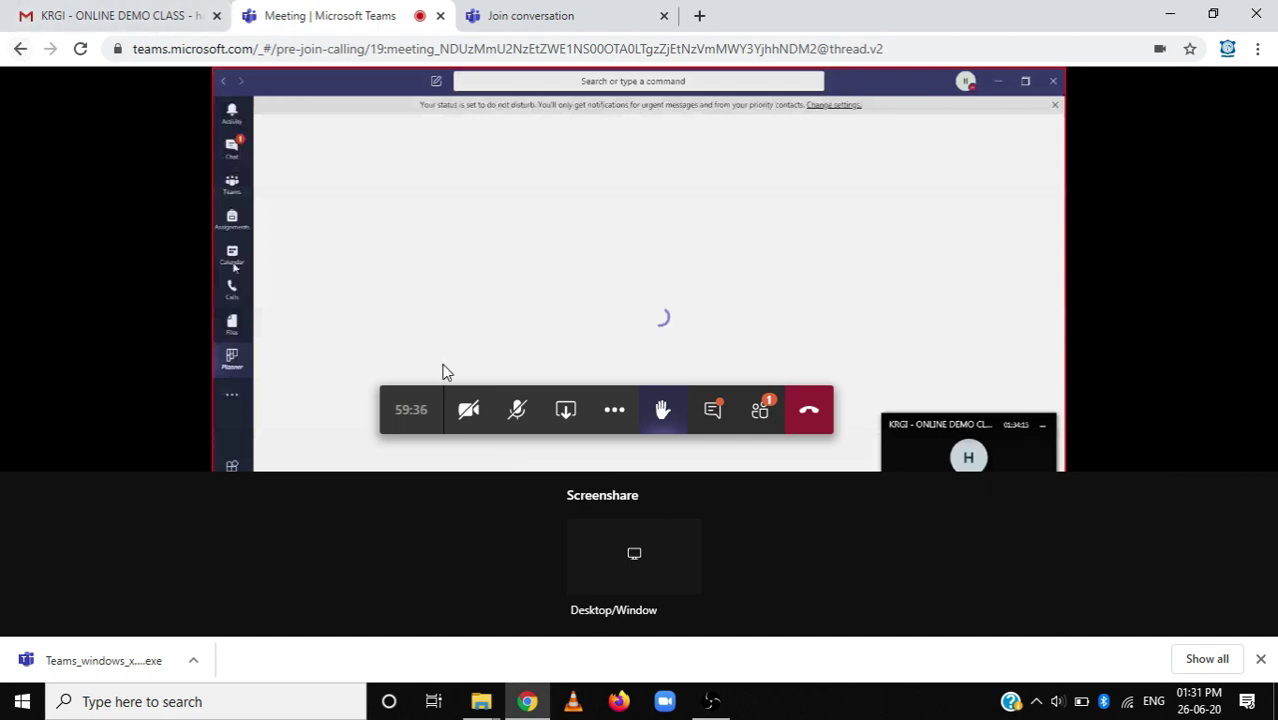
{"action": "right_click", "coordinate": [606, 541]}
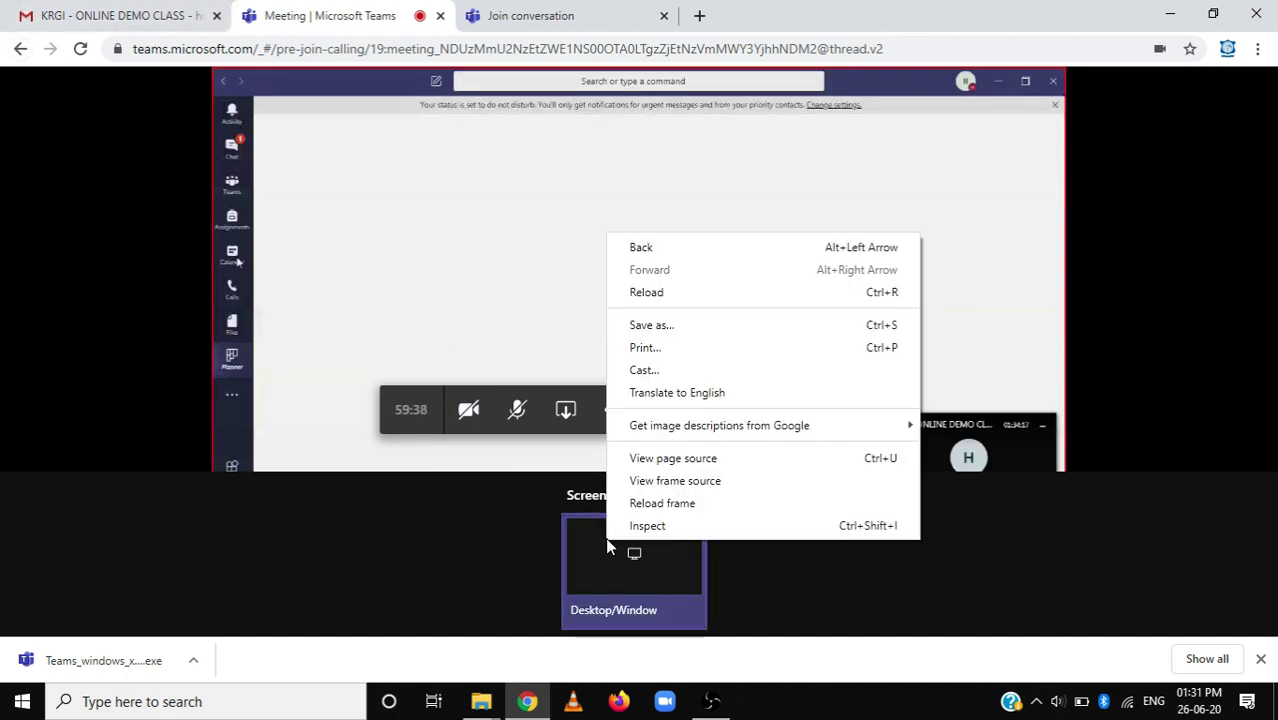
{"action": "left_click", "coordinate": [585, 441]}
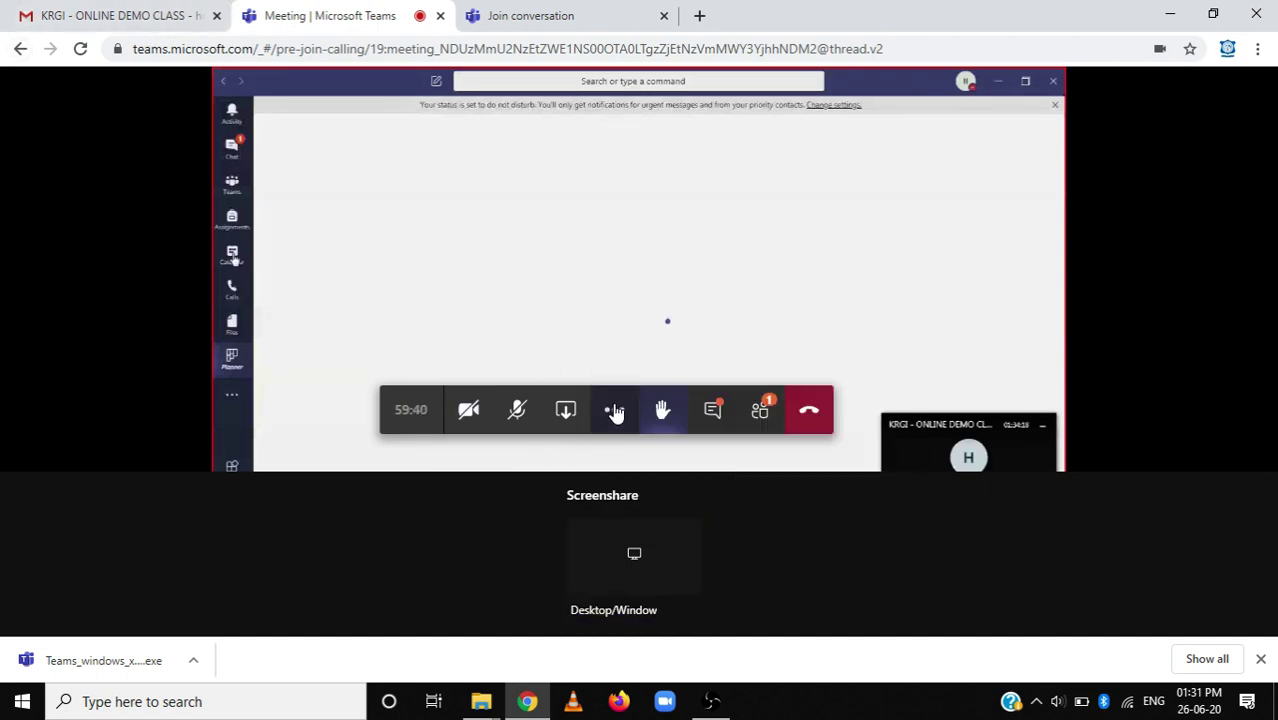
{"action": "left_click", "coordinate": [614, 410]}
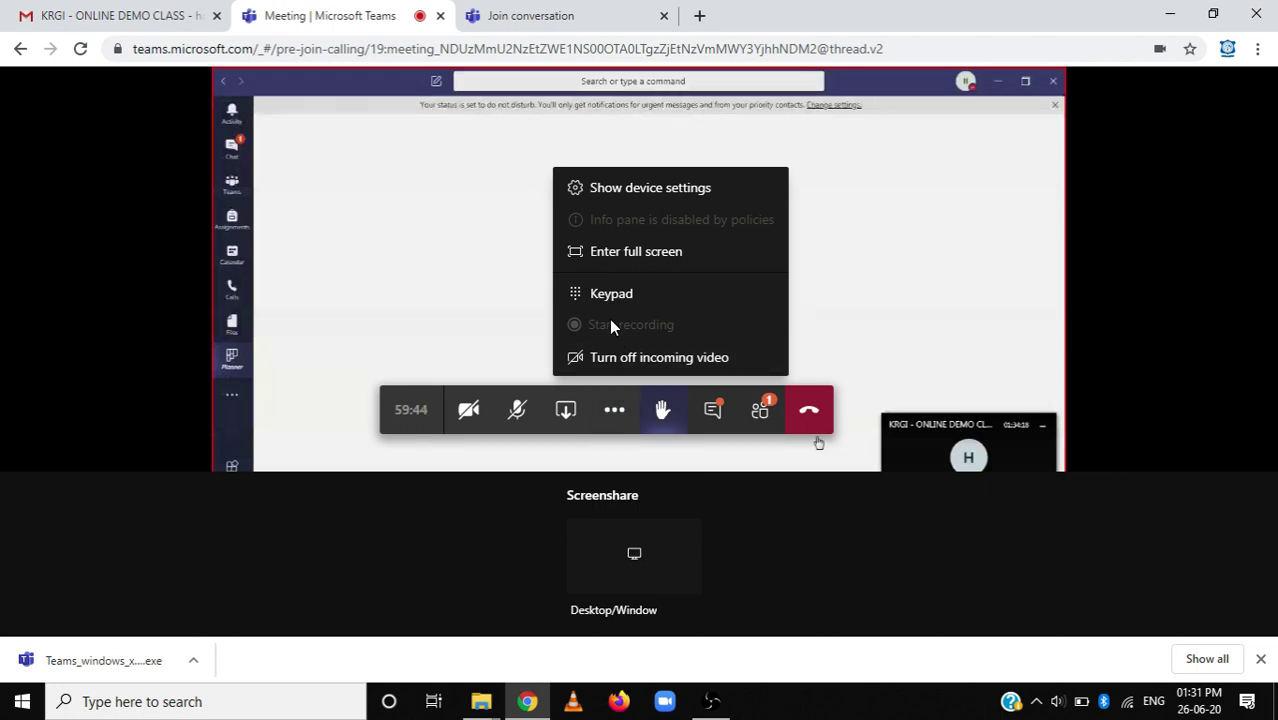
{"action": "left_click", "coordinate": [632, 251]}
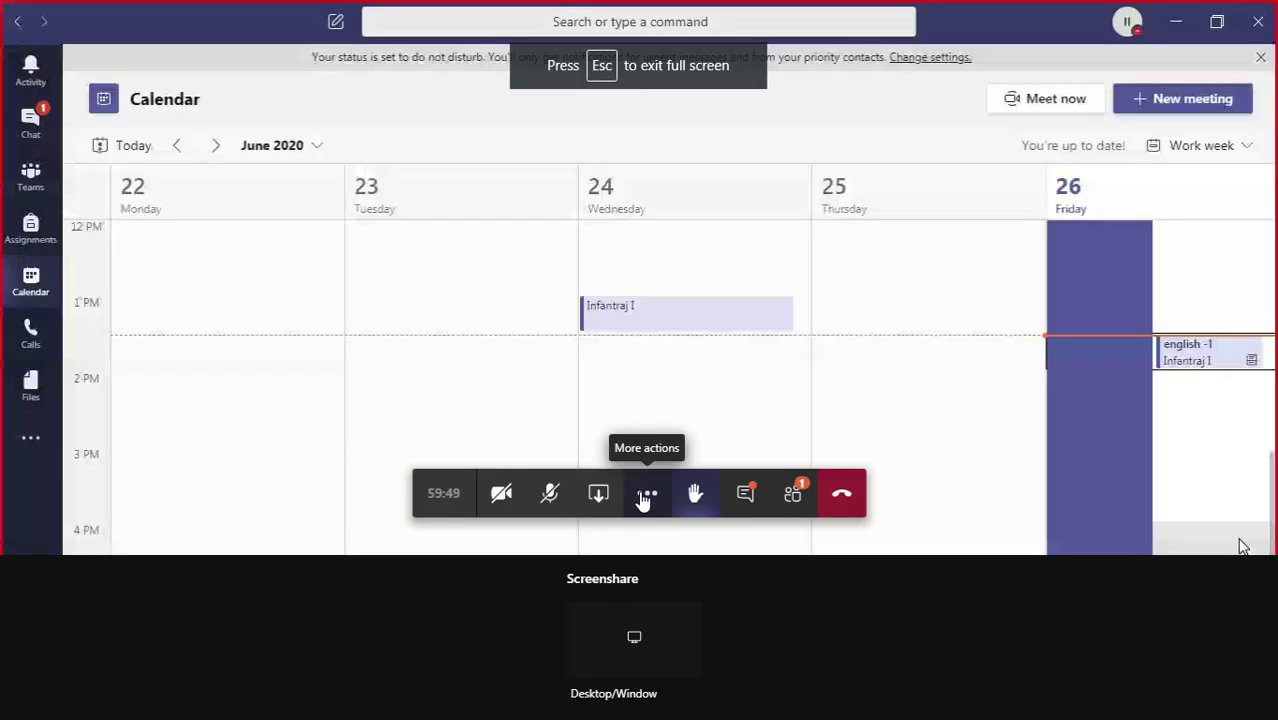
Turn off incoming video for the call and open the Activity feed.
{"action": "left_click", "coordinate": [647, 493]}
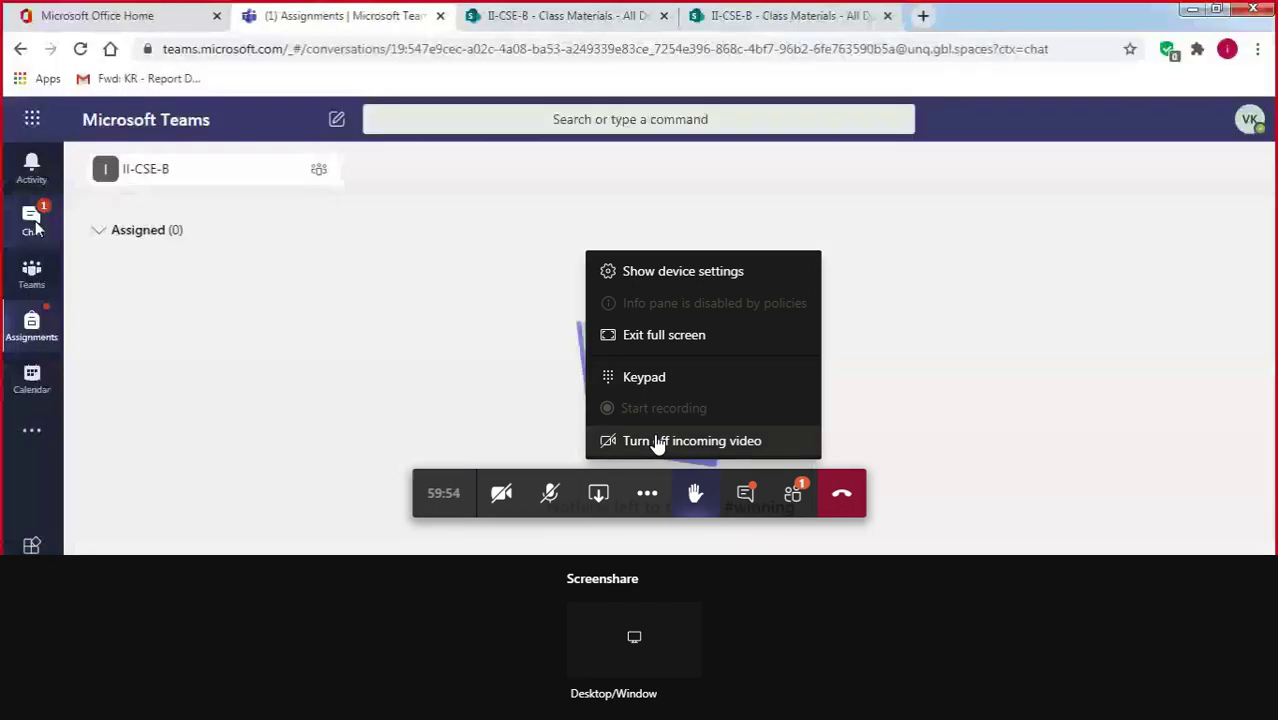
{"action": "left_click", "coordinate": [1020, 276]}
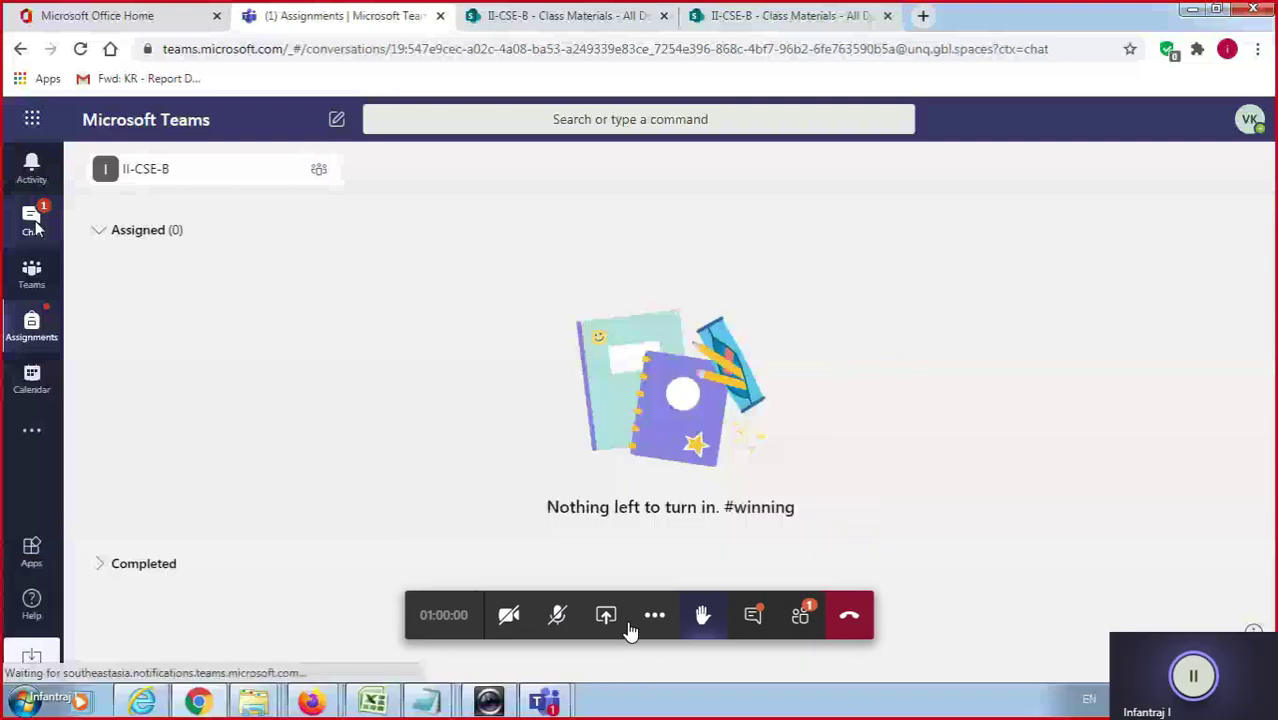
{"action": "left_click", "coordinate": [31, 165]}
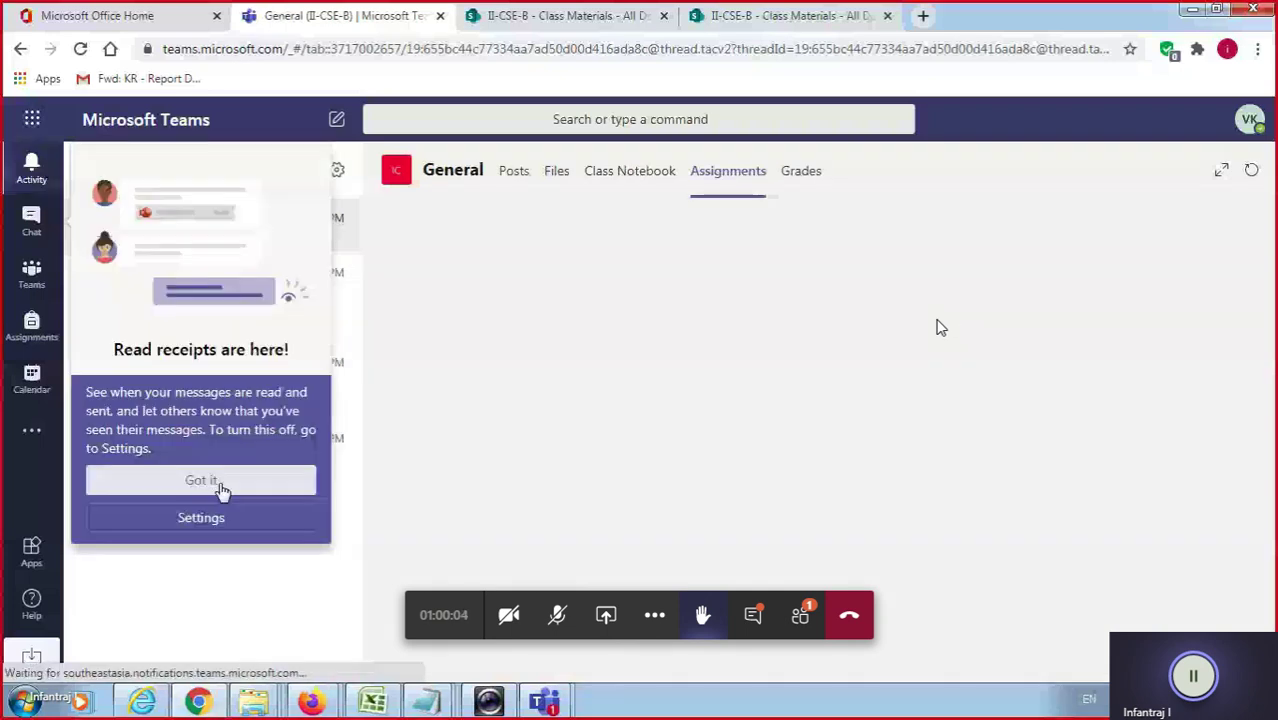
Dismiss the Read receipts notice and show the Calendar work week for June 22–26, 2020.
{"action": "left_click", "coordinate": [222, 488]}
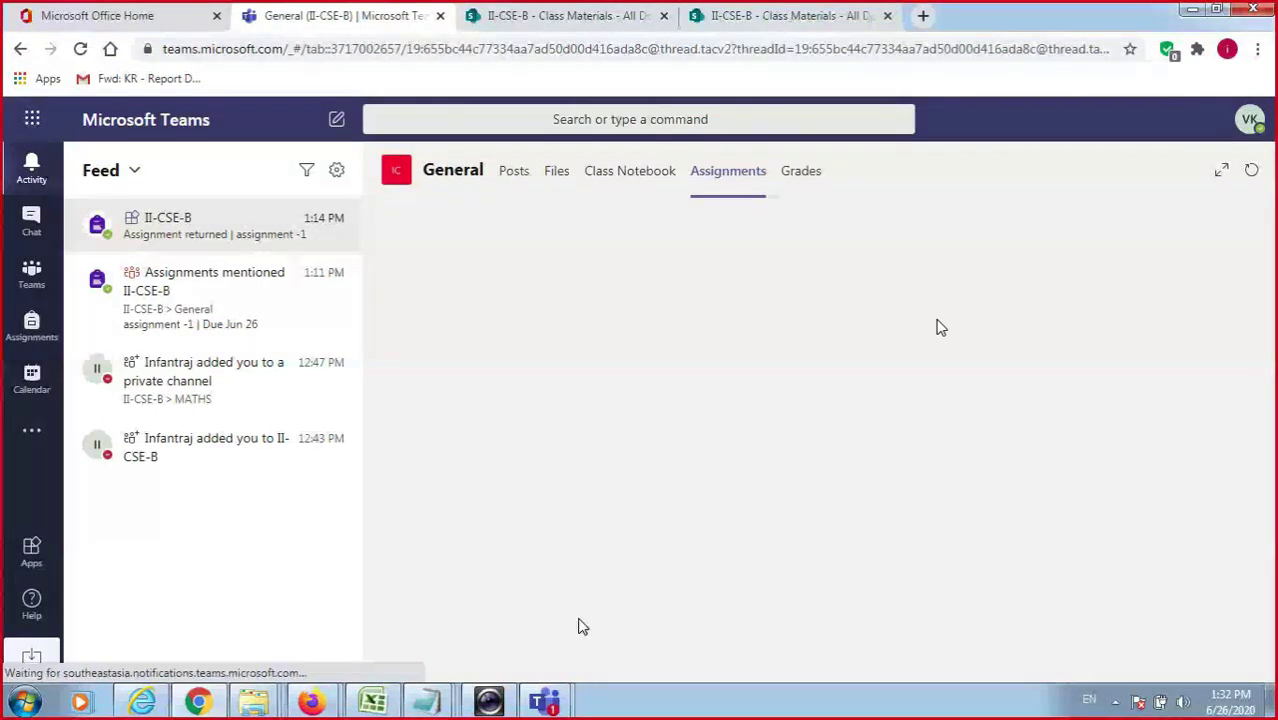
{"action": "mouse_move", "coordinate": [545, 700]}
{"action": "left_click", "coordinate": [479, 620]}
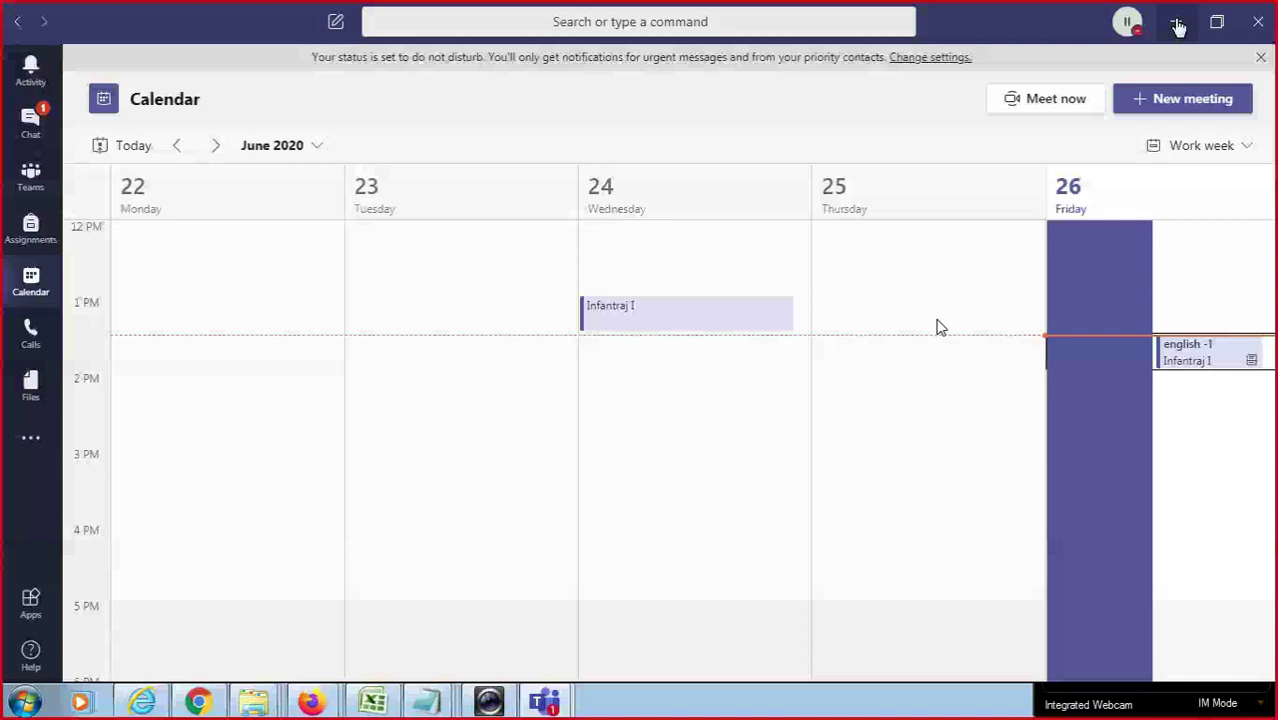
Minimize Teams and inspect the staff account in row 109 of Sheet2 across to column G.
{"action": "left_click", "coordinate": [1178, 22]}
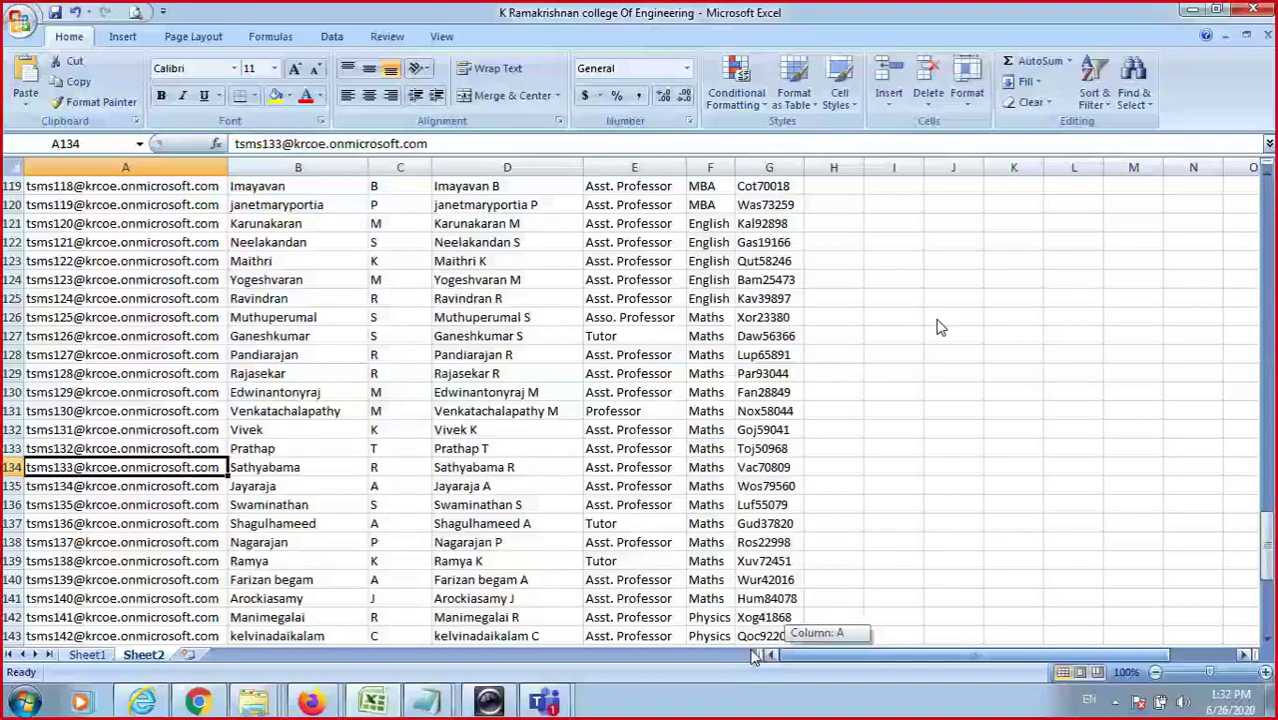
{"action": "left_click_drag", "start_coordinate": [755, 655], "coordinate": [760, 655]}
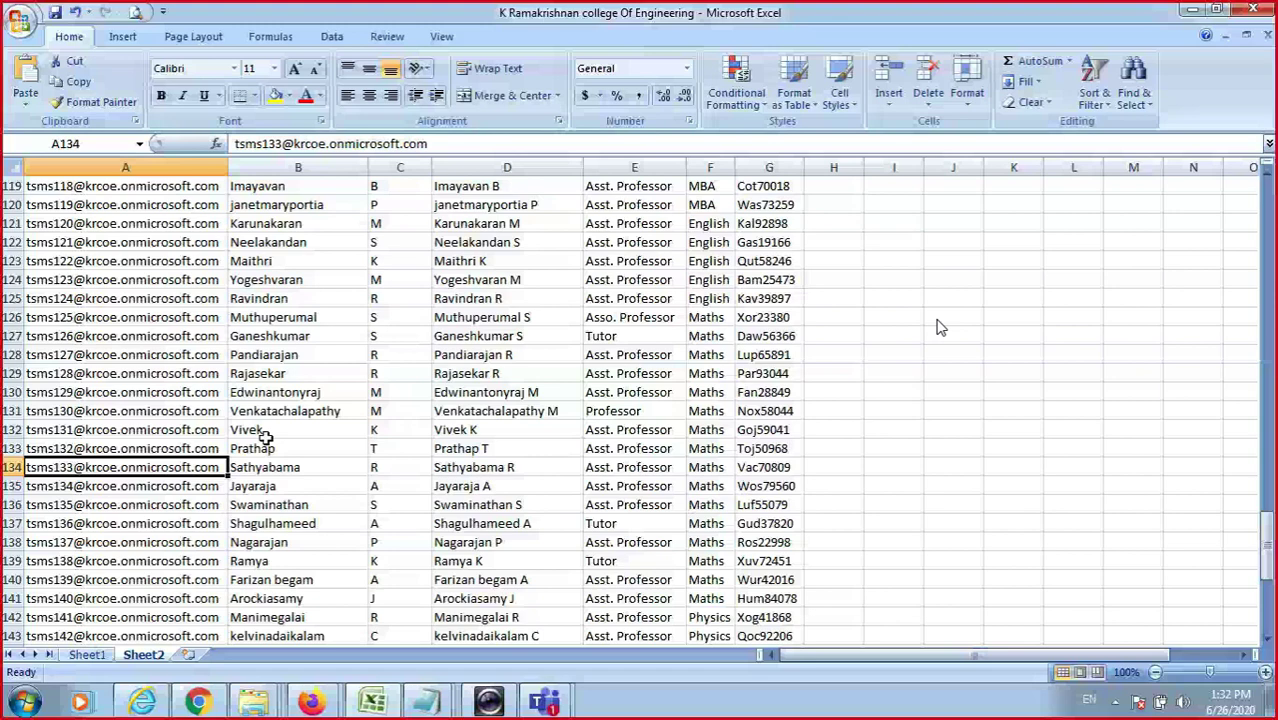
{"action": "scroll", "coordinate": [265, 437], "scroll_direction": "up", "scroll_amount": 7}
{"action": "left_click", "coordinate": [143, 392]}
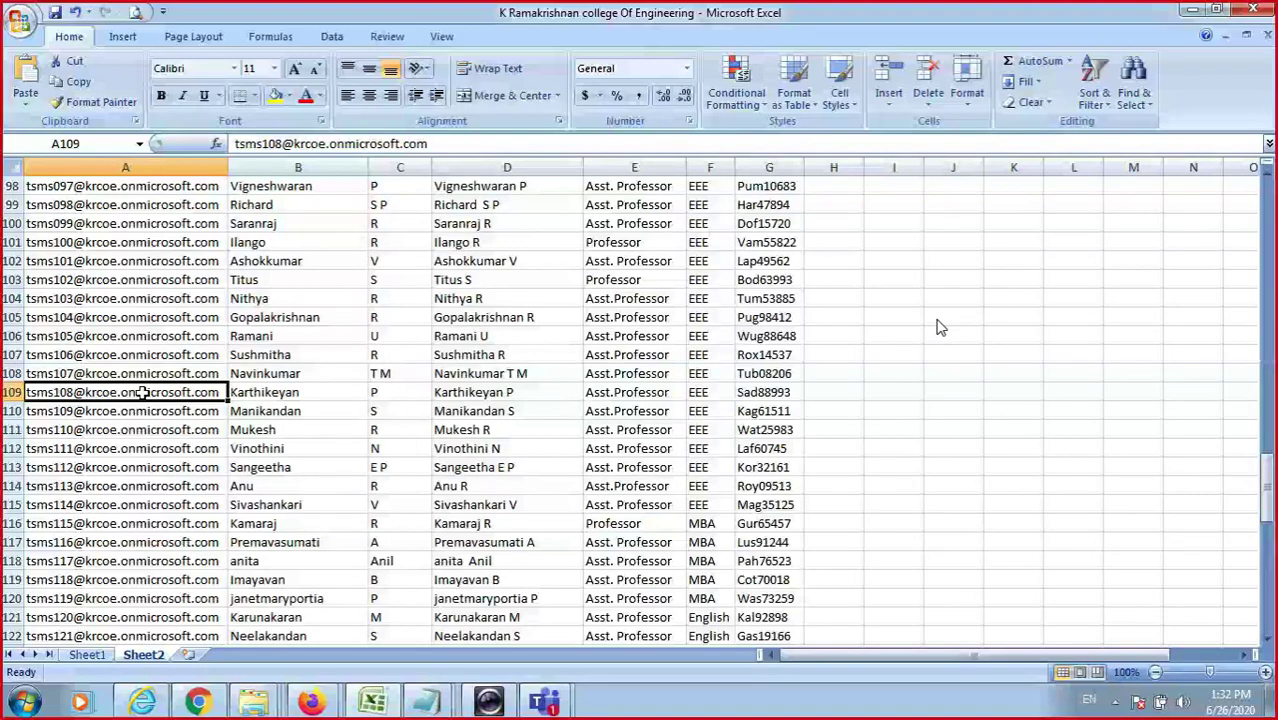
{"action": "key", "text": "ctrl+Right"}
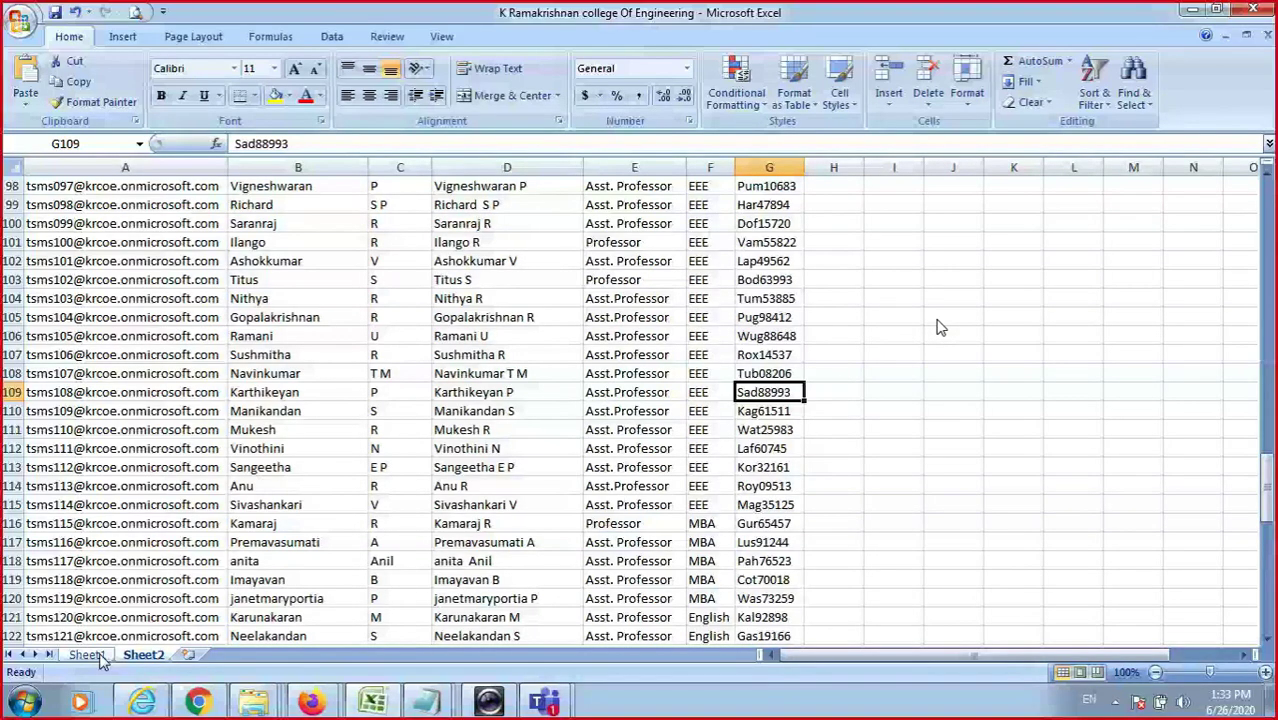
Check Sheet1, then select the portal.office.com address in the Notepad notes.
{"action": "left_click", "coordinate": [88, 655]}
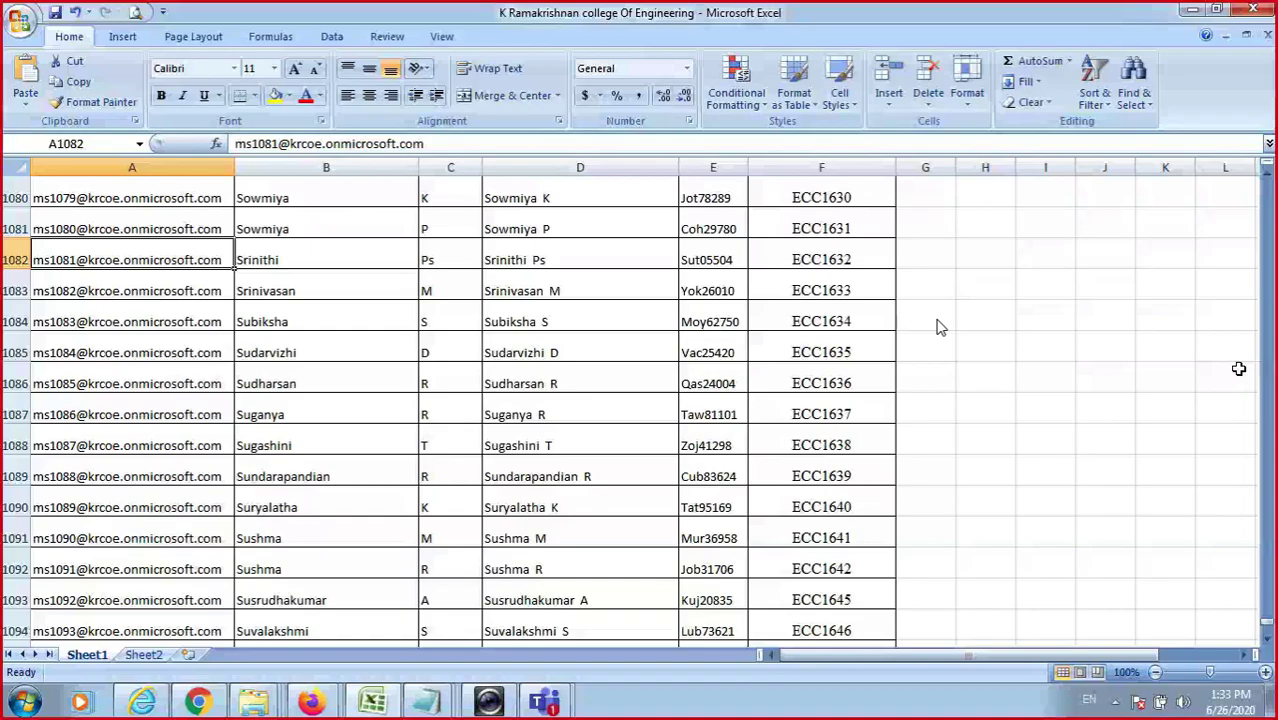
{"action": "key", "text": "alt+Tab"}
{"action": "double_click", "coordinate": [135, 144]}
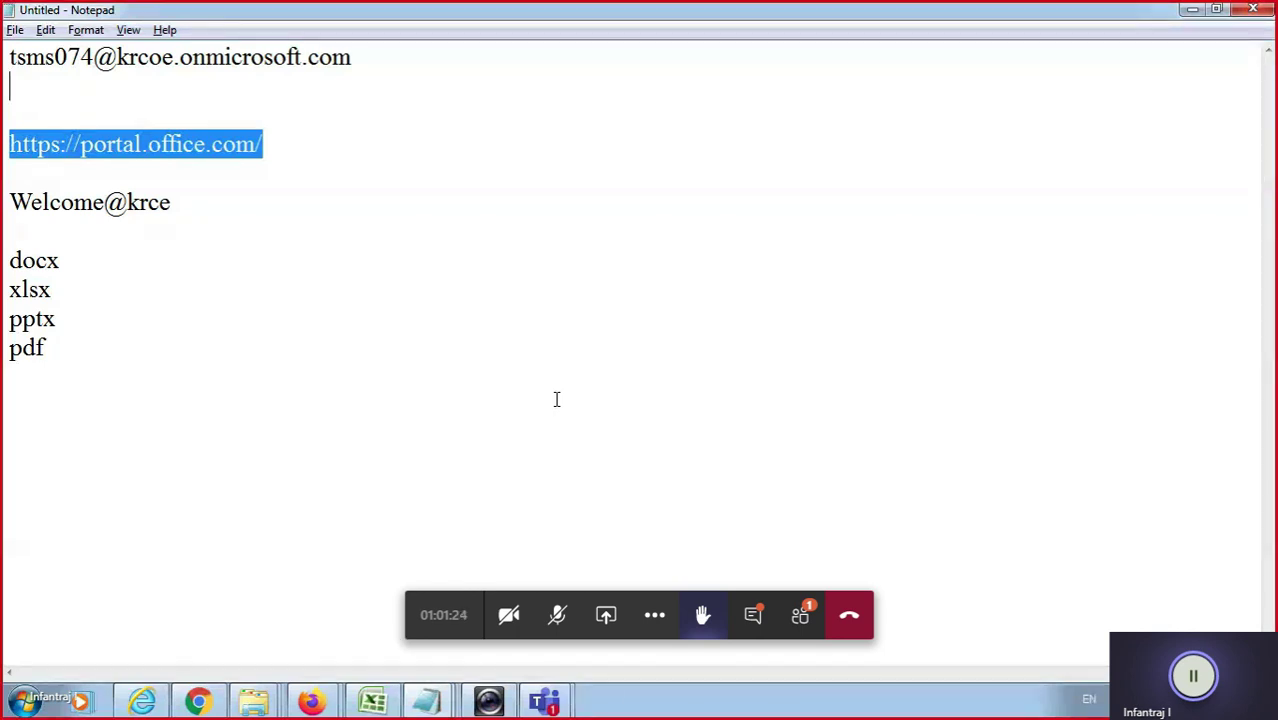
Show the meeting's 50 participants, scroll through the list, then hide it again.
{"action": "left_click", "coordinate": [806, 632]}
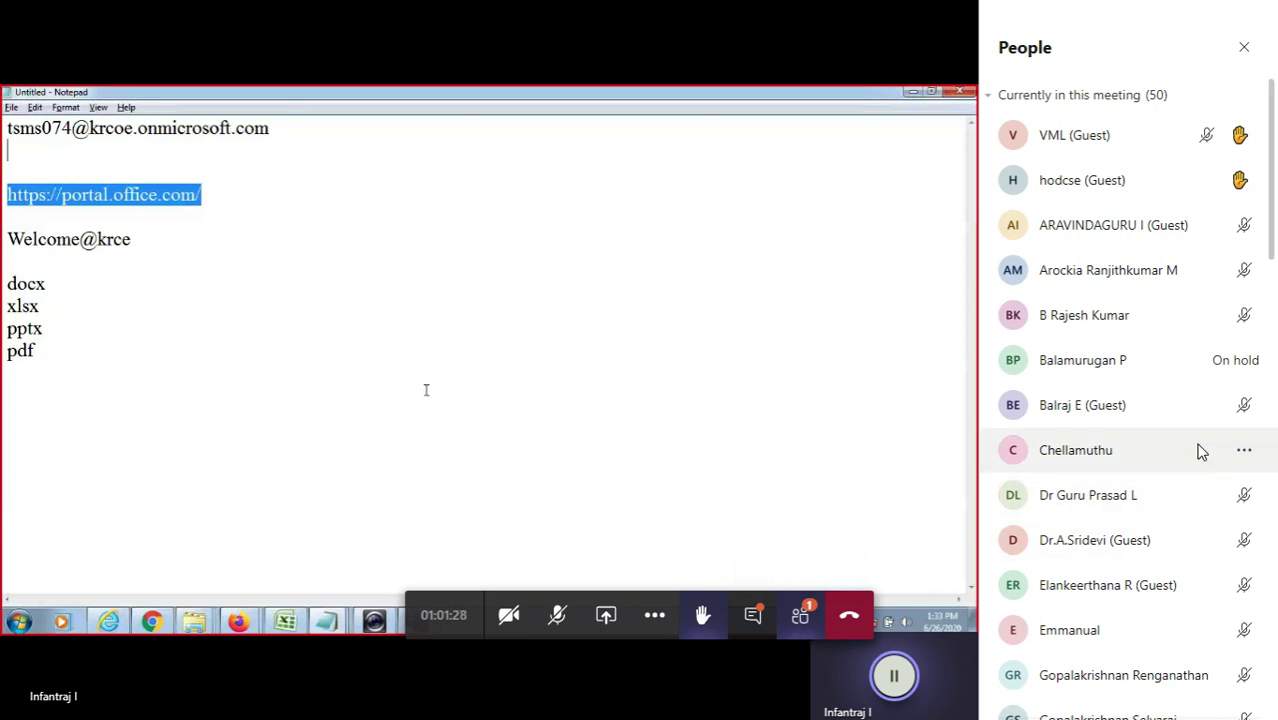
{"action": "scroll", "coordinate": [1140, 380], "scroll_direction": "down", "scroll_amount": 2}
{"action": "scroll", "coordinate": [1155, 403], "scroll_direction": "down", "scroll_amount": 2}
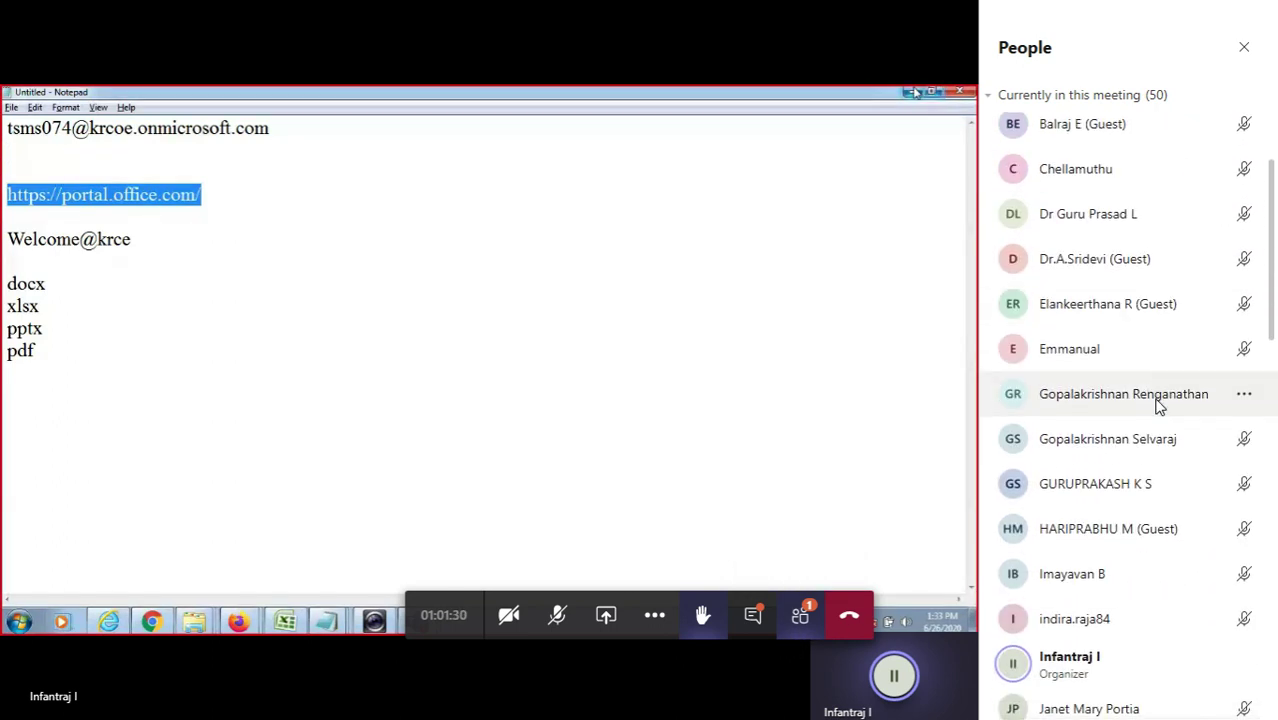
{"action": "scroll", "coordinate": [1157, 410], "scroll_direction": "down", "scroll_amount": 5}
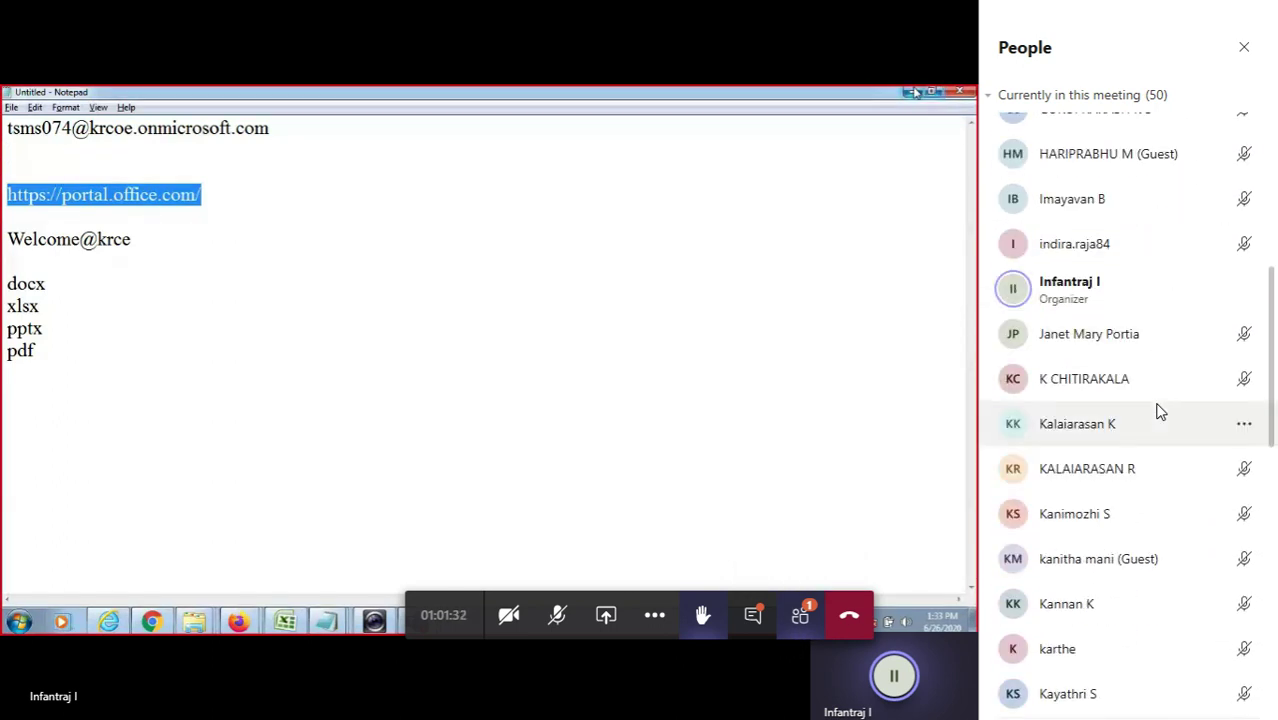
{"action": "scroll", "coordinate": [1160, 410], "scroll_direction": "down", "scroll_amount": 9}
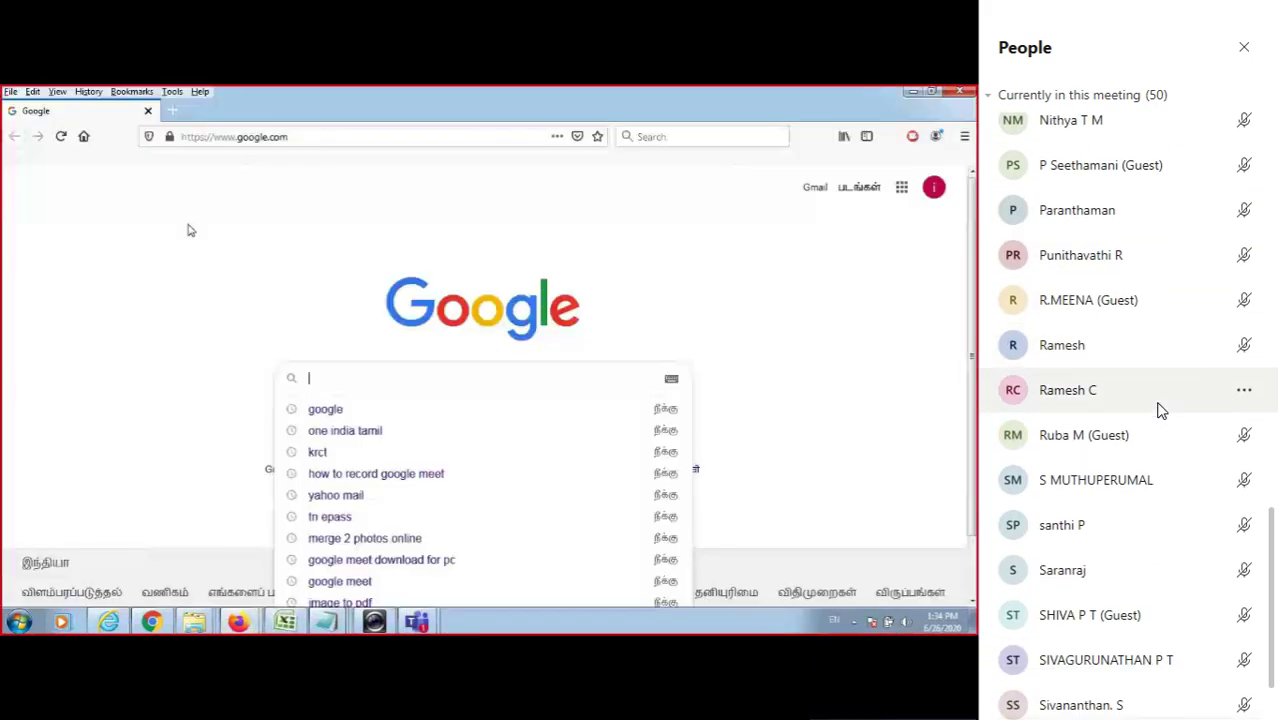
{"action": "scroll", "coordinate": [1198, 585], "scroll_direction": "down", "scroll_amount": 2}
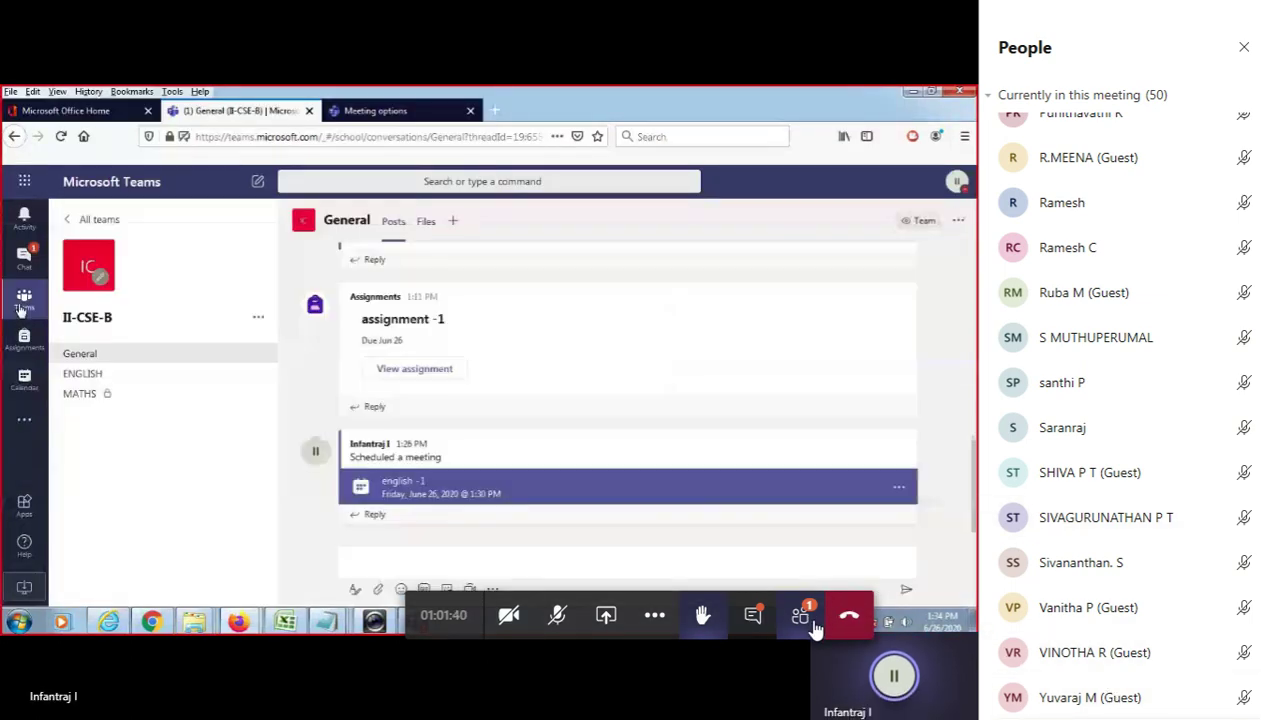
{"action": "left_click", "coordinate": [795, 624]}
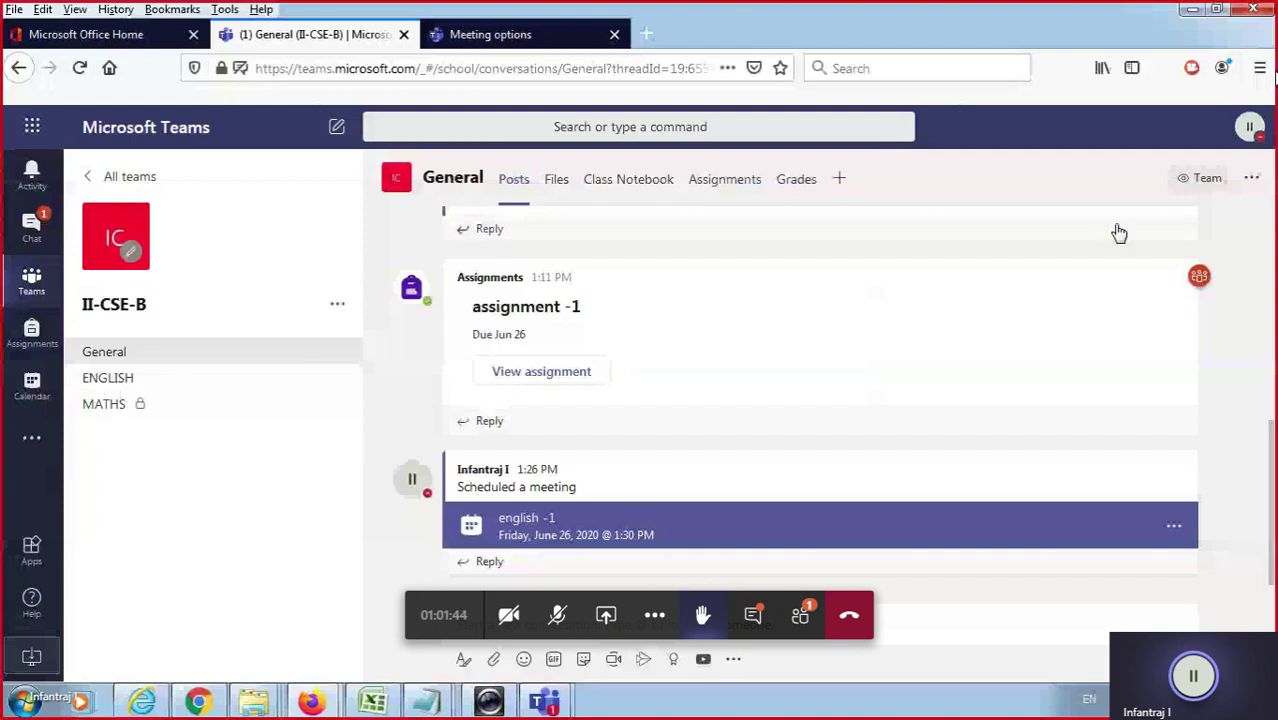
Go from the teams grid to the Join or create a team page and select the join-code field.
{"action": "left_click", "coordinate": [93, 177]}
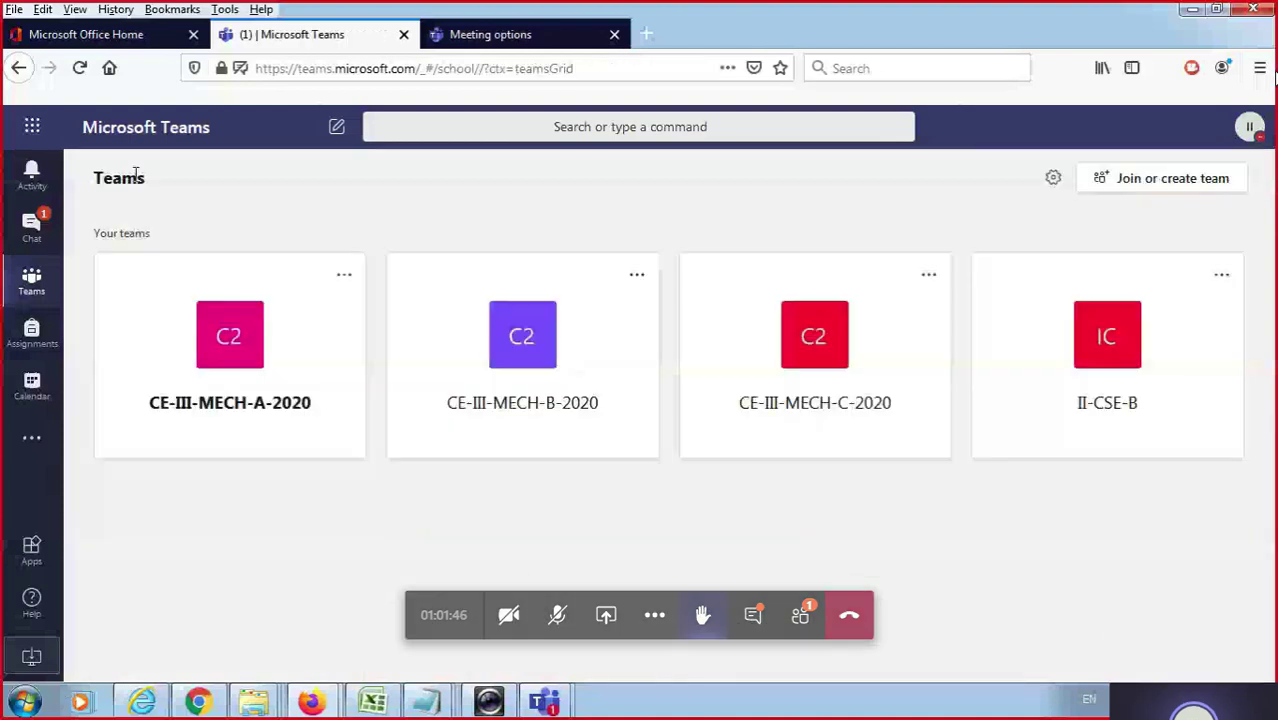
{"action": "left_click", "coordinate": [1170, 180]}
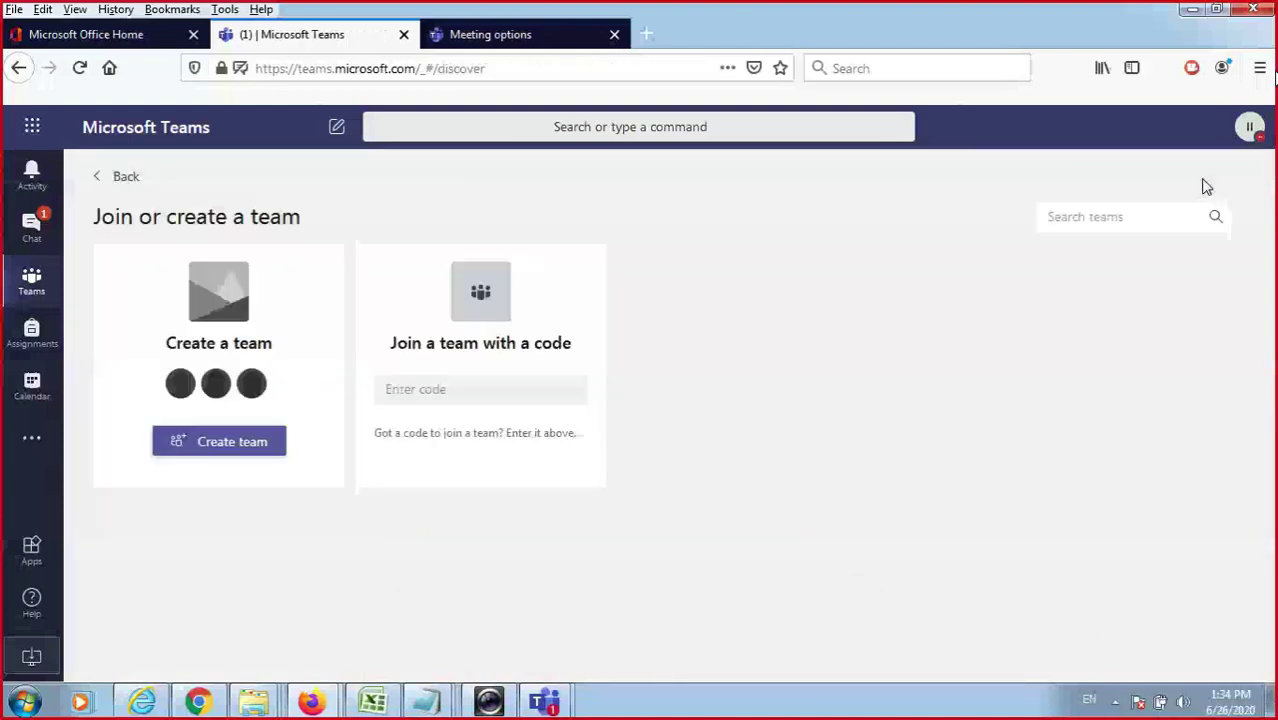
{"action": "mouse_move", "coordinate": [548, 397]}
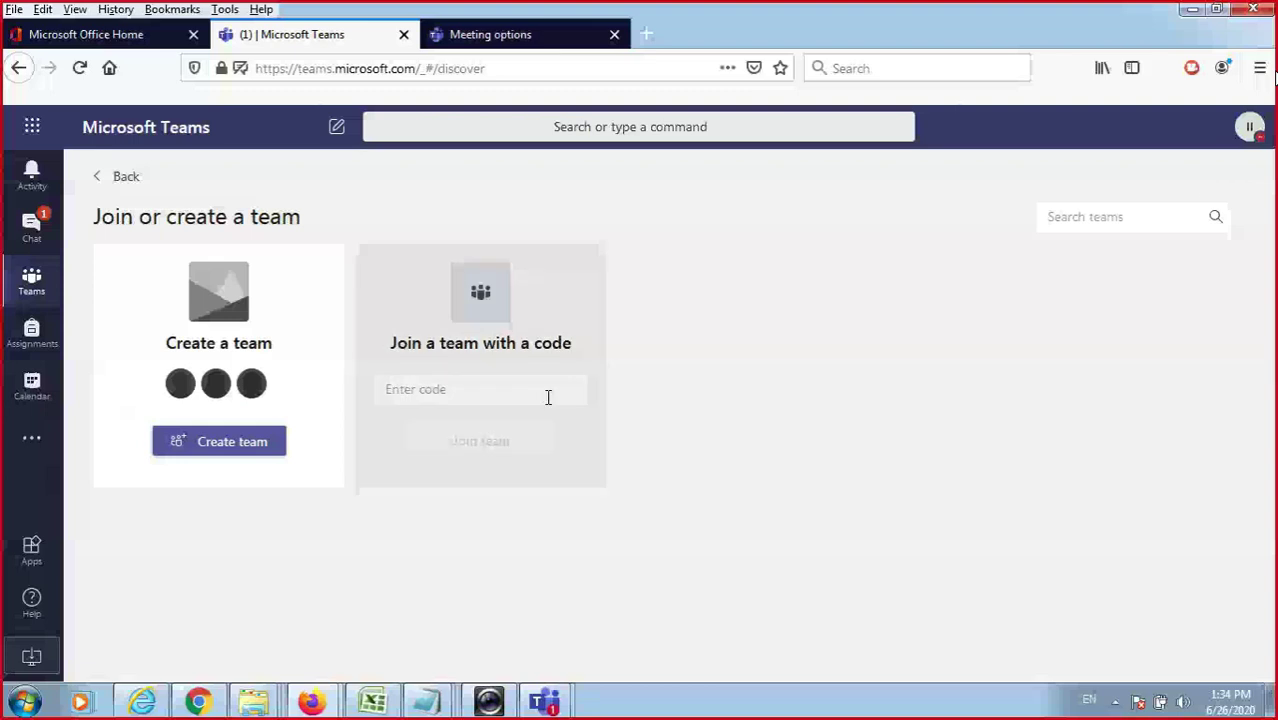
{"action": "left_click", "coordinate": [548, 397]}
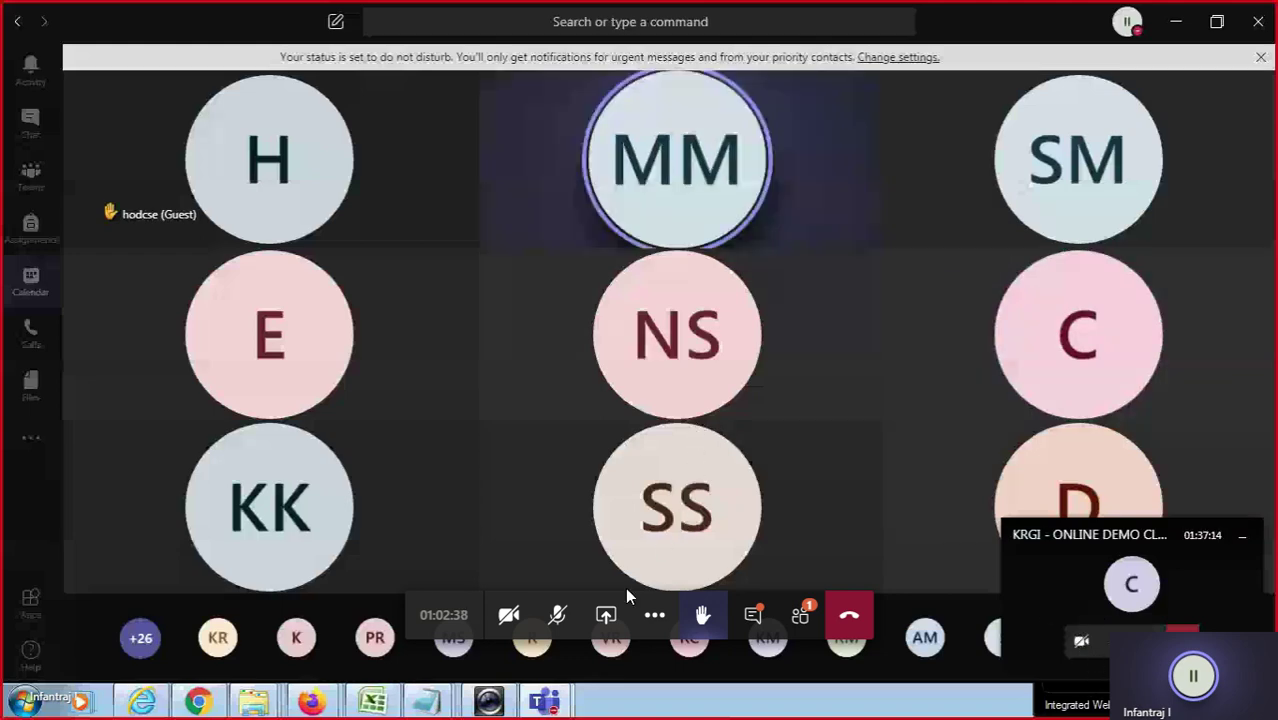
Unmute the microphone to speak to the class, then mute it again.
{"action": "left_click", "coordinate": [557, 616]}
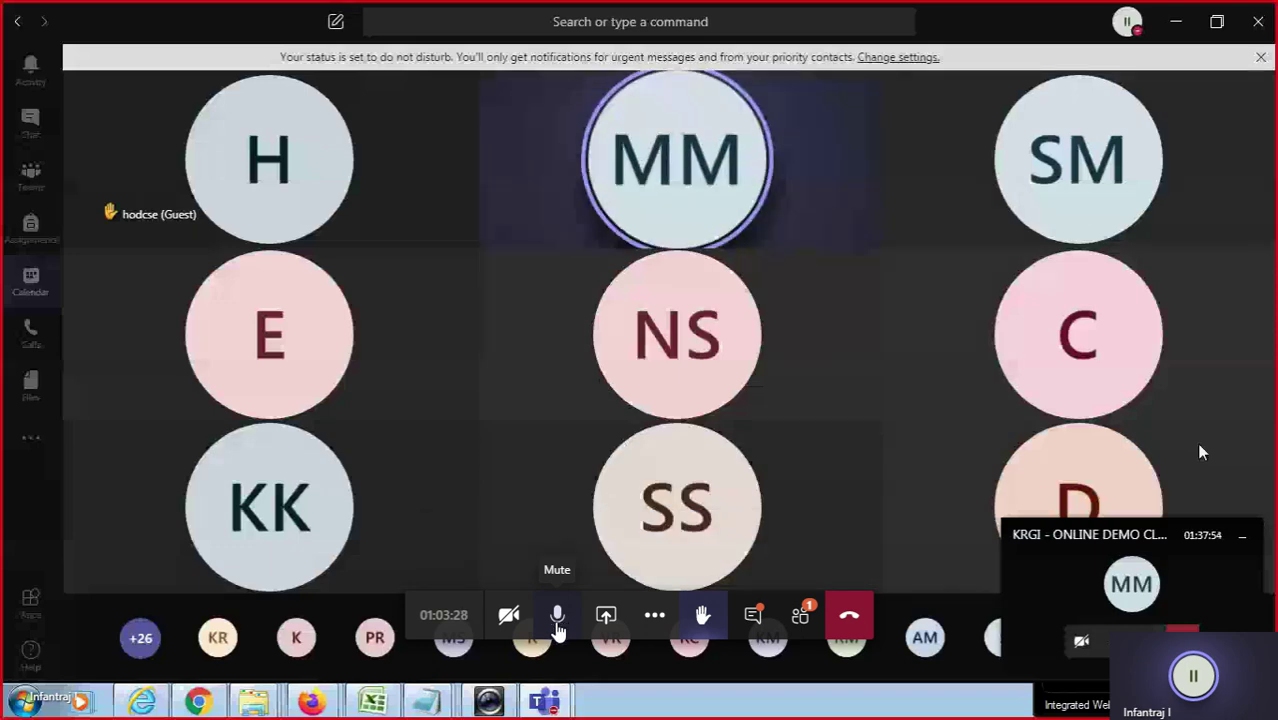
{"action": "left_click", "coordinate": [557, 616]}
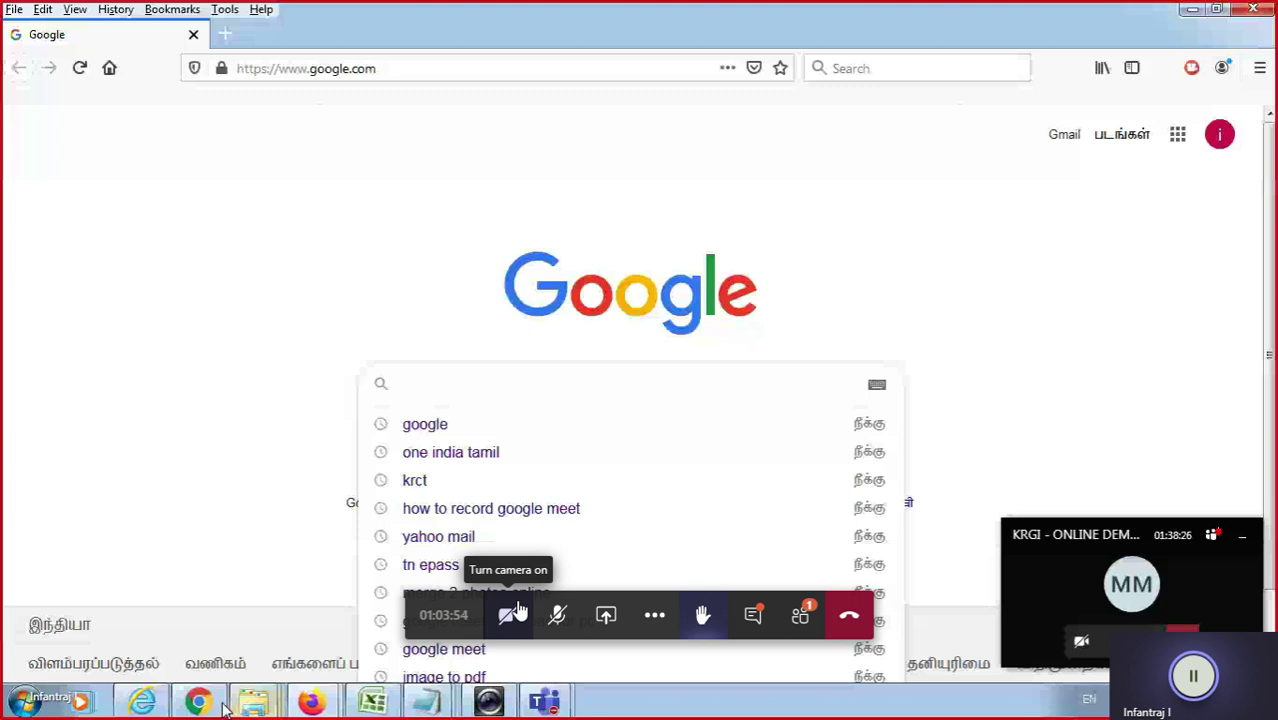
Show the returned assignment -1 page (ok good, 50/100), unmute the mic, then switch to Excel.
{"action": "left_click", "coordinate": [222, 705]}
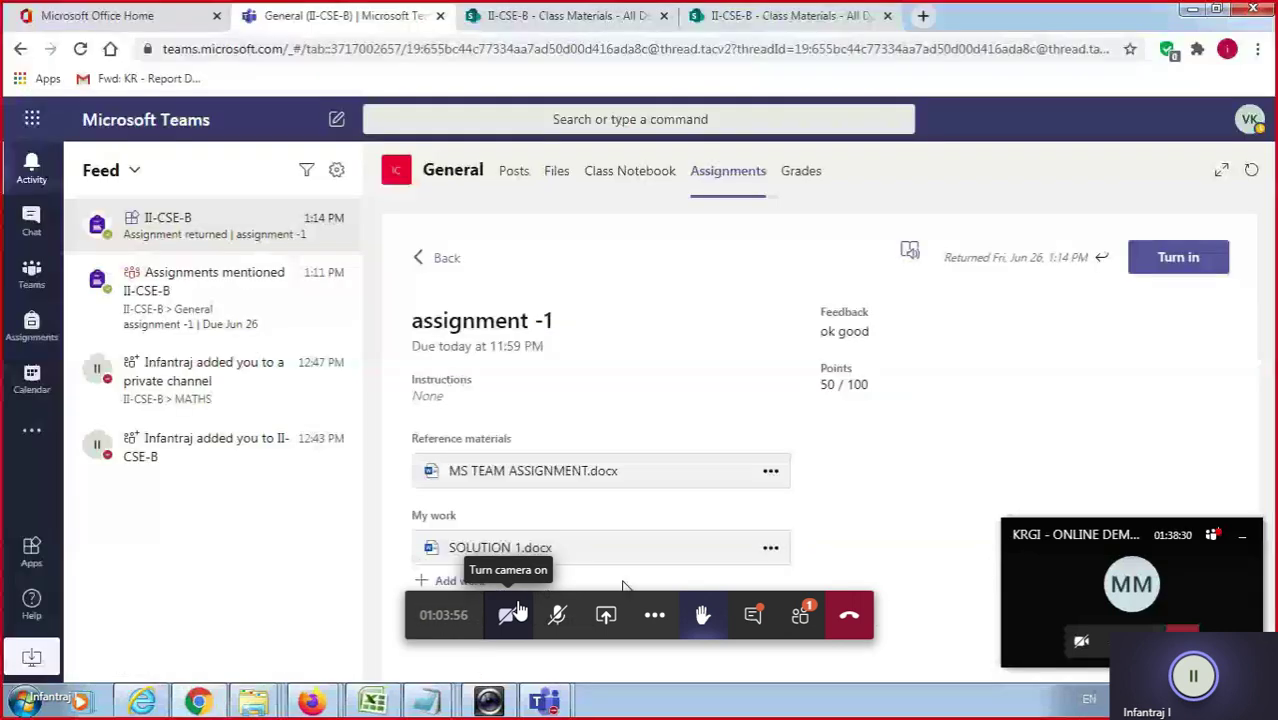
{"action": "left_click", "coordinate": [560, 606]}
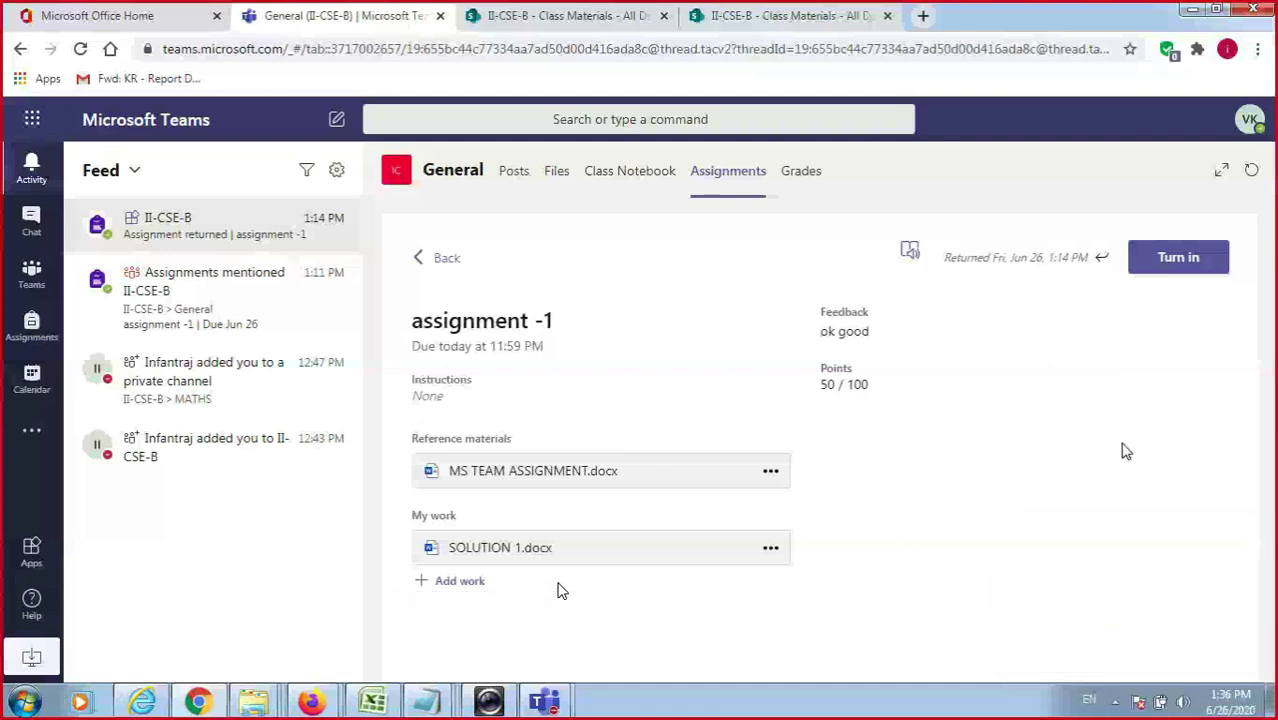
{"action": "mouse_move", "coordinate": [557, 586]}
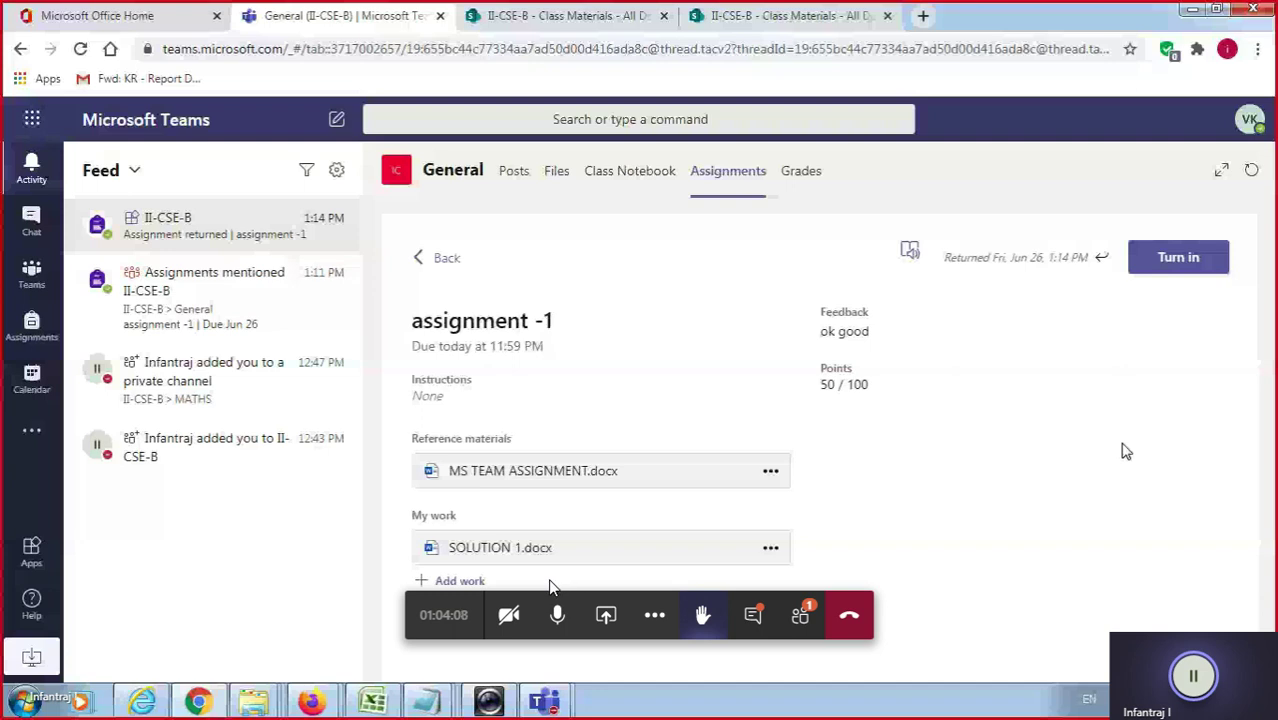
{"action": "mouse_move", "coordinate": [494, 690]}
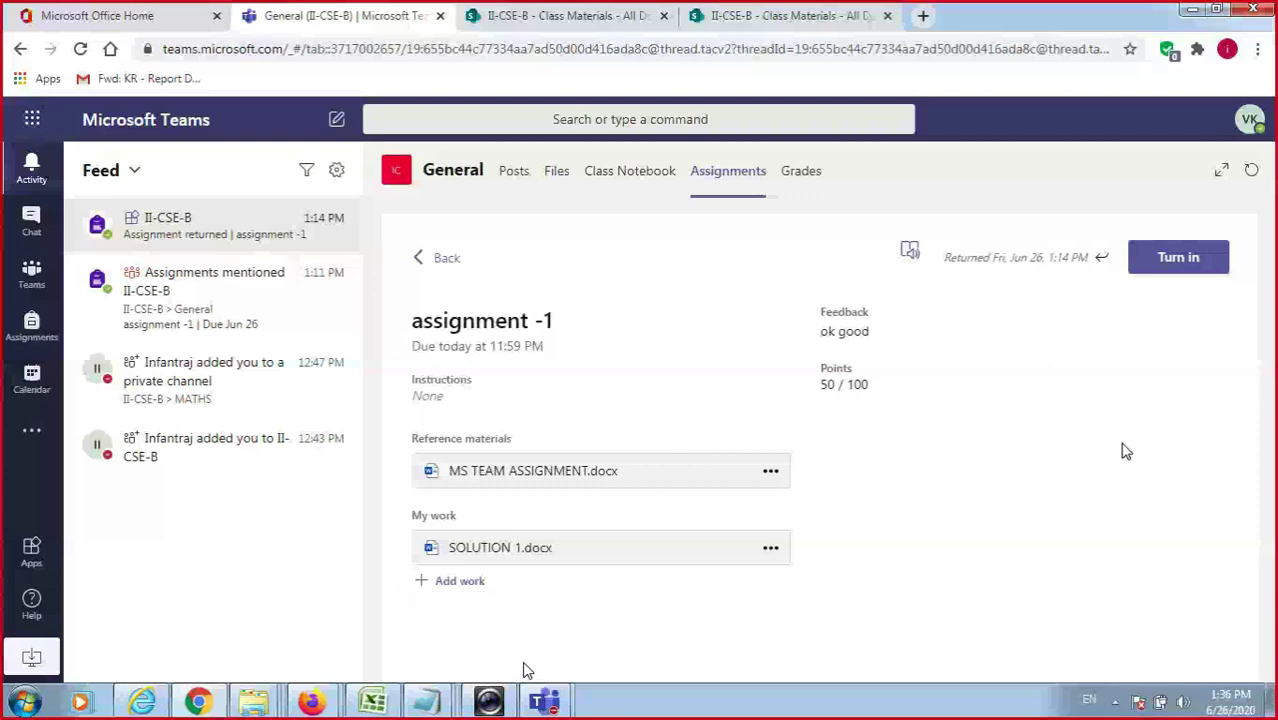
{"action": "key", "text": "alt+Tab"}
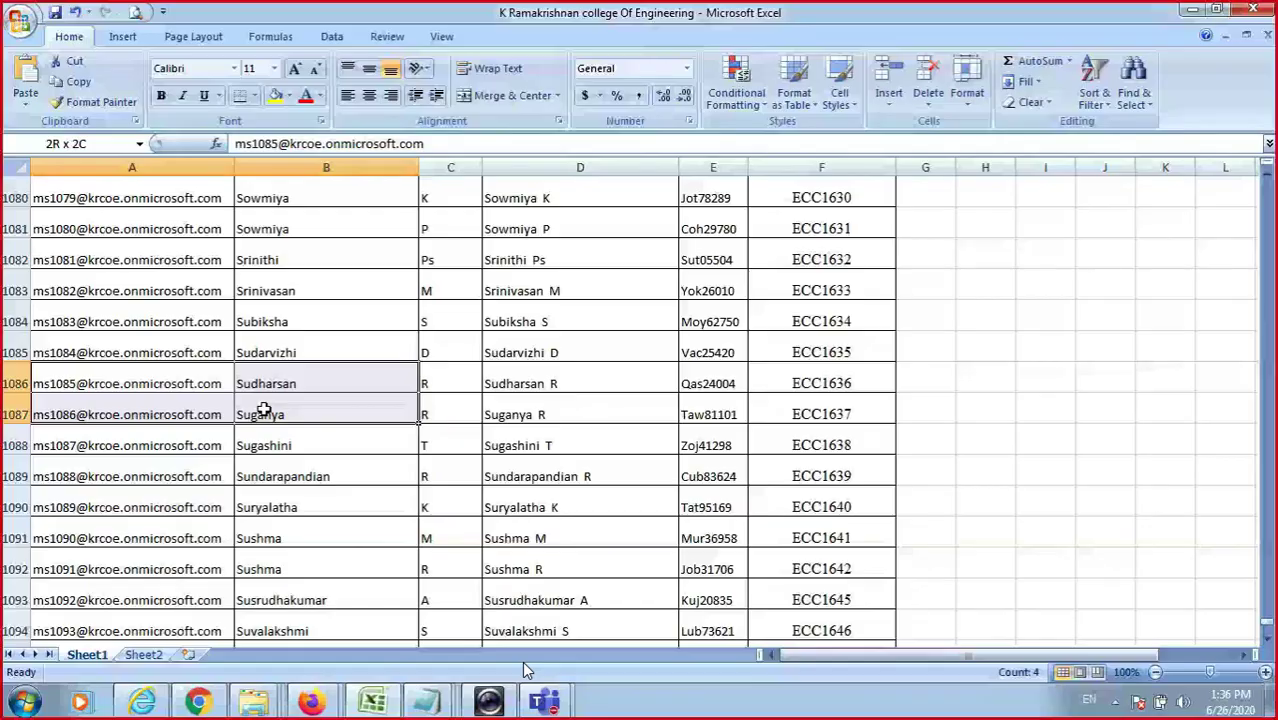
Cycle through the open windows and select the Thilak cell in the Excel student list.
{"action": "key", "text": "alt+Tab"}
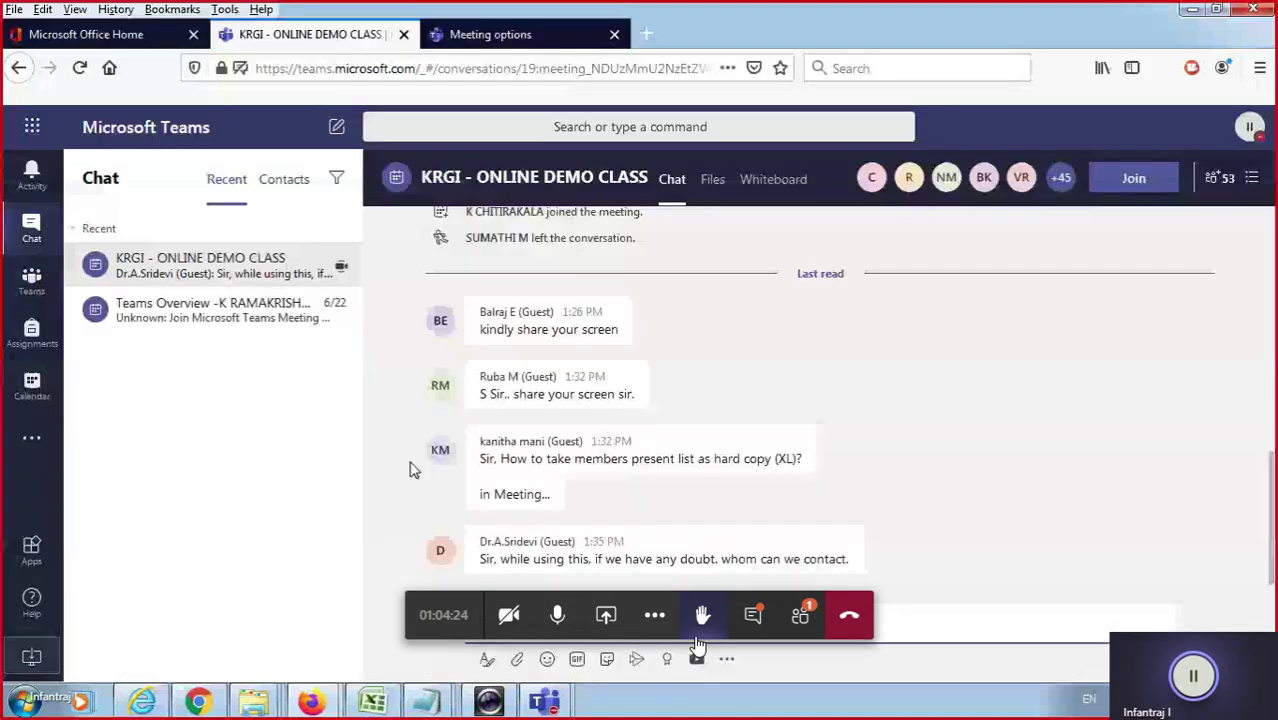
{"action": "key", "text": "alt+Tab"}
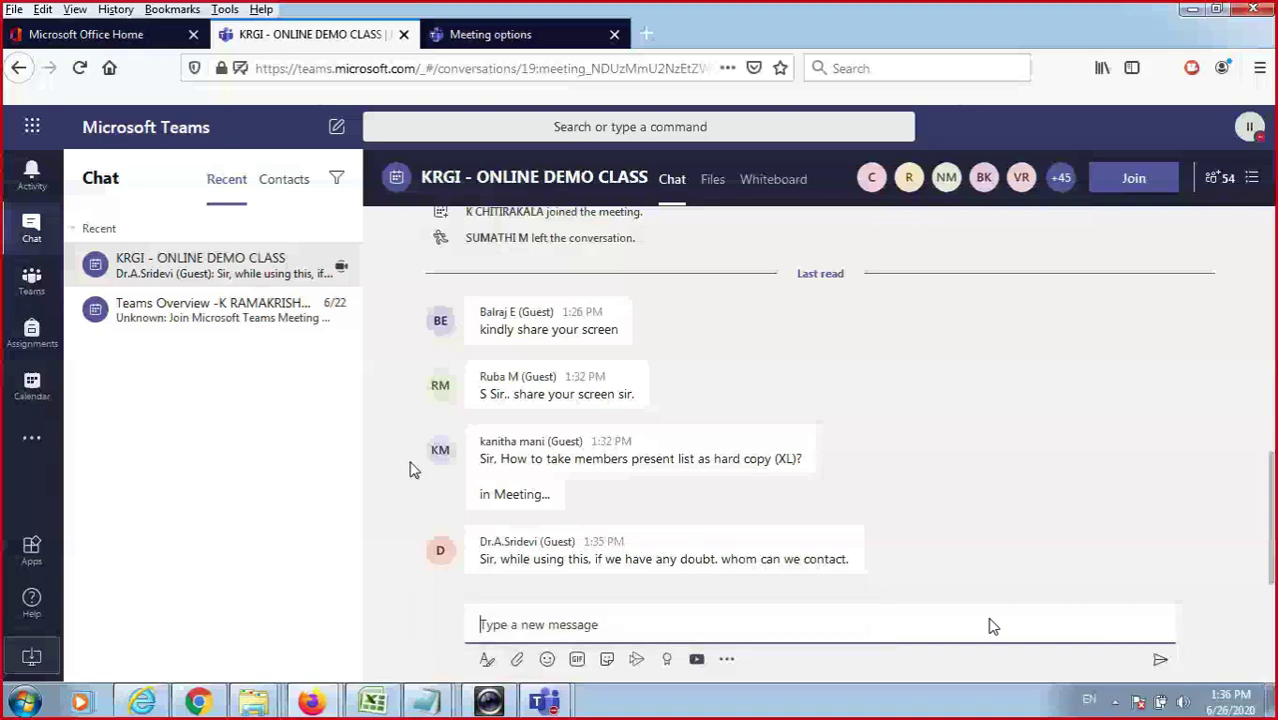
{"action": "key", "text": "alt+Tab"}
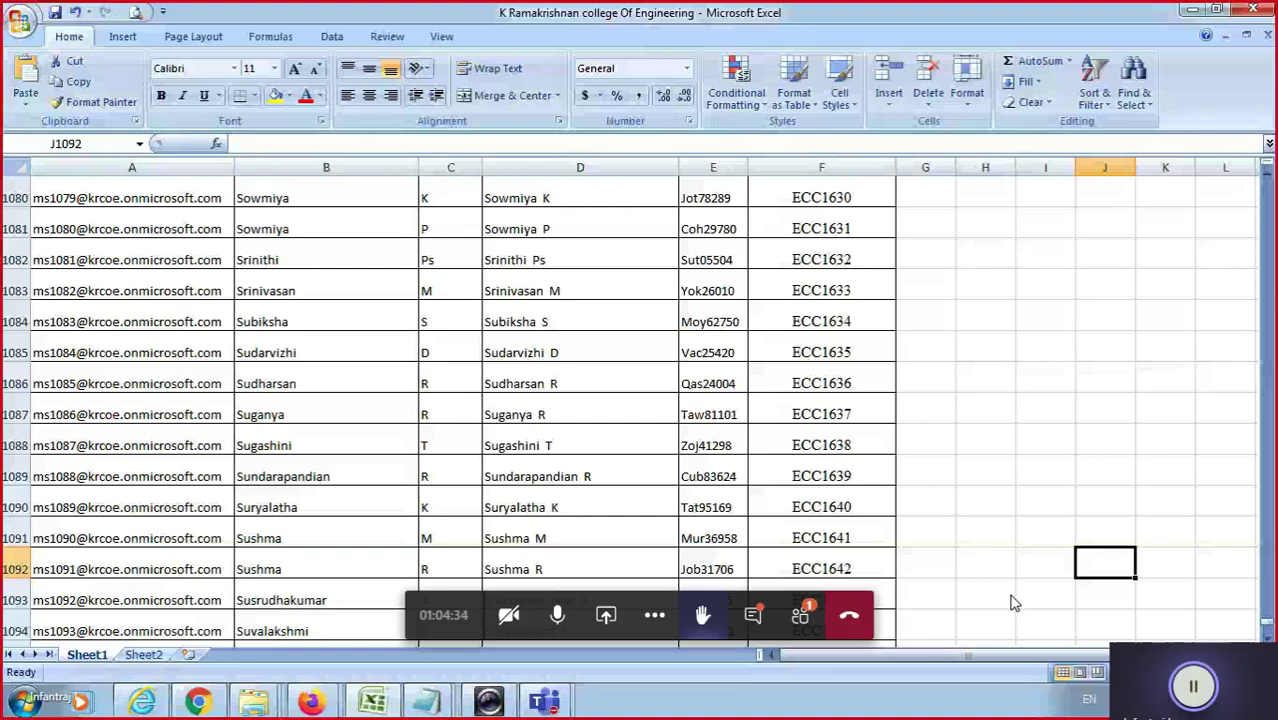
{"action": "scroll", "coordinate": [1007, 600], "scroll_direction": "down", "scroll_amount": 2}
{"action": "left_click", "coordinate": [280, 508]}
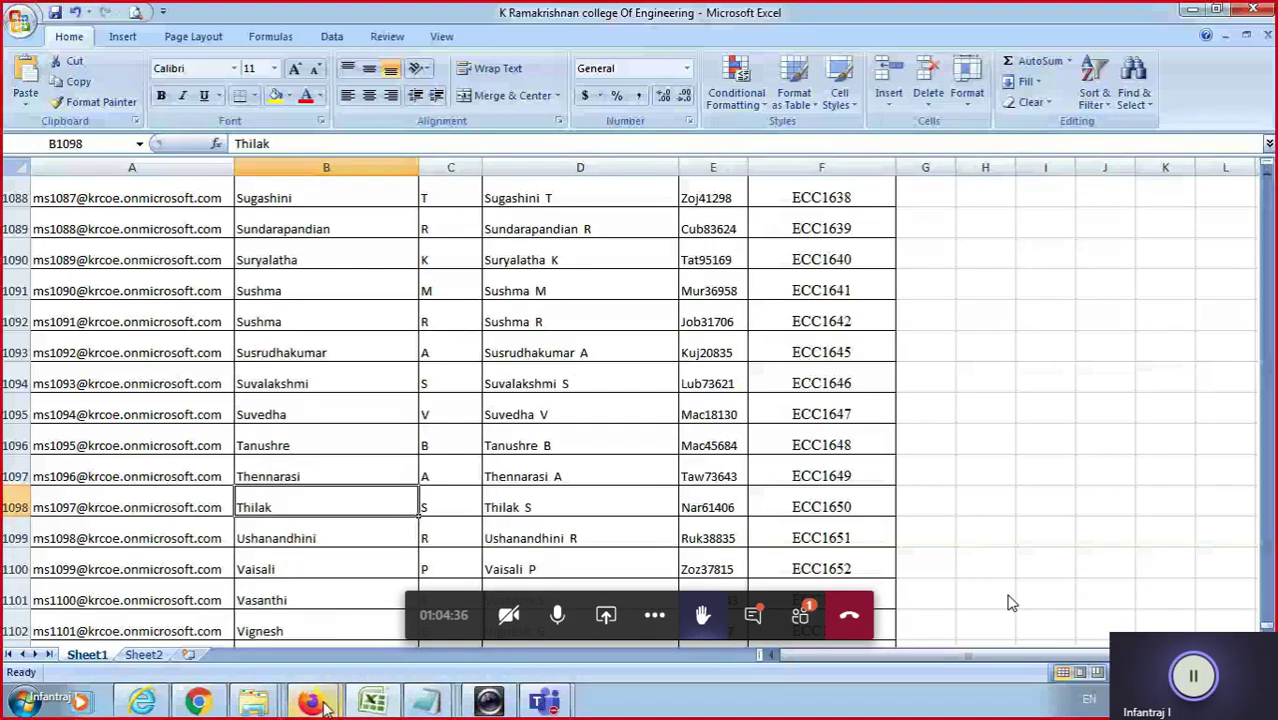
{"action": "key", "text": "alt+Tab"}
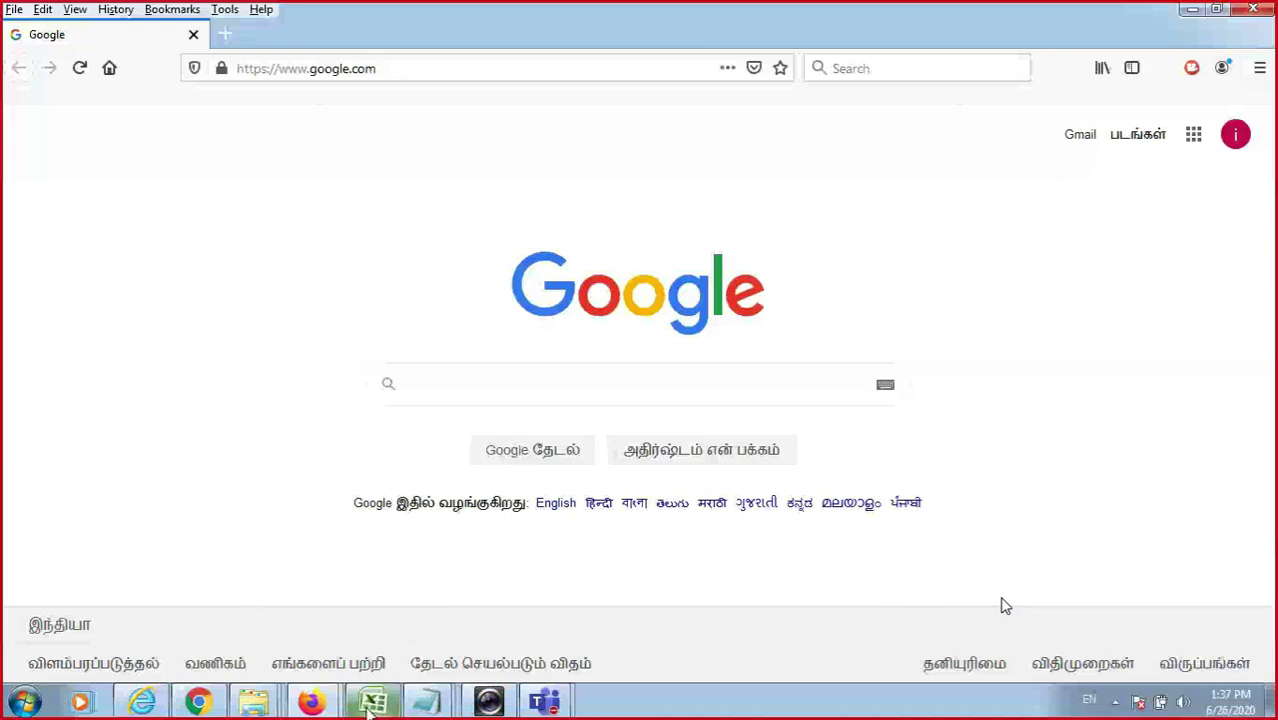
{"action": "left_click", "coordinate": [371, 704]}
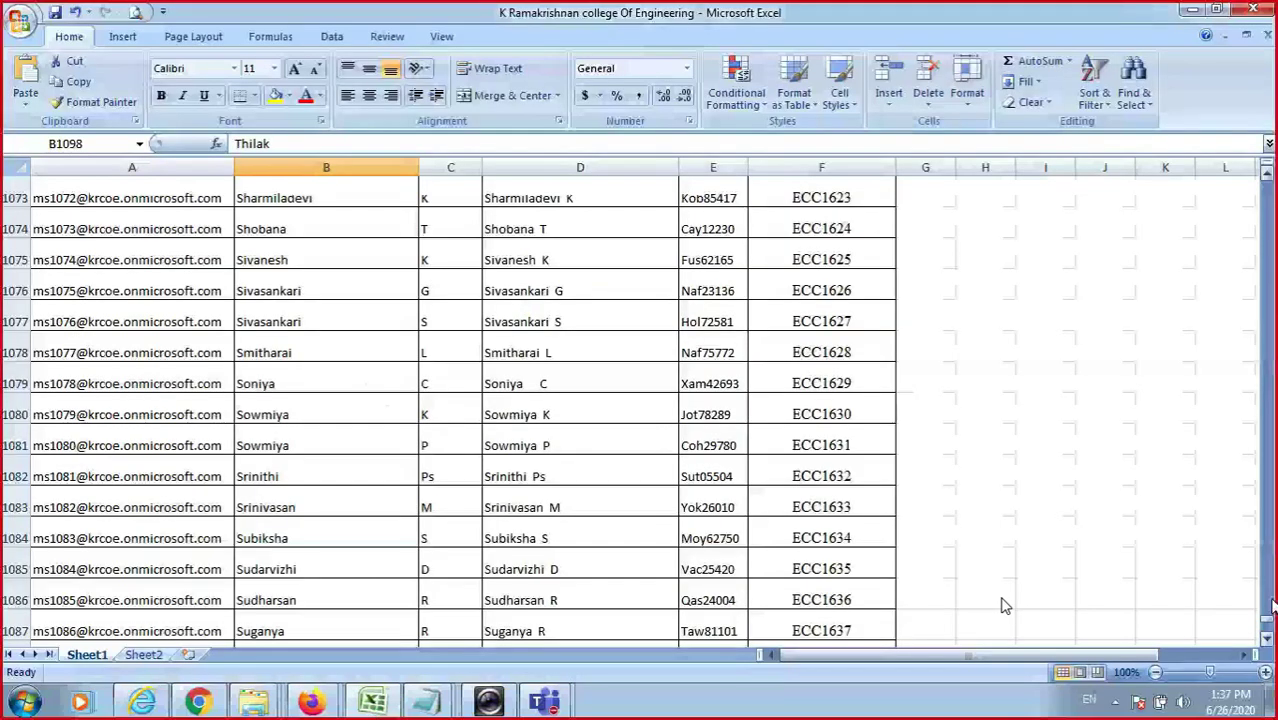
Scroll the Excel list, mute then unmute the microphone, and switch to Teams in Firefox.
{"action": "left_click_drag", "start_coordinate": [1273, 605], "coordinate": [1267, 185]}
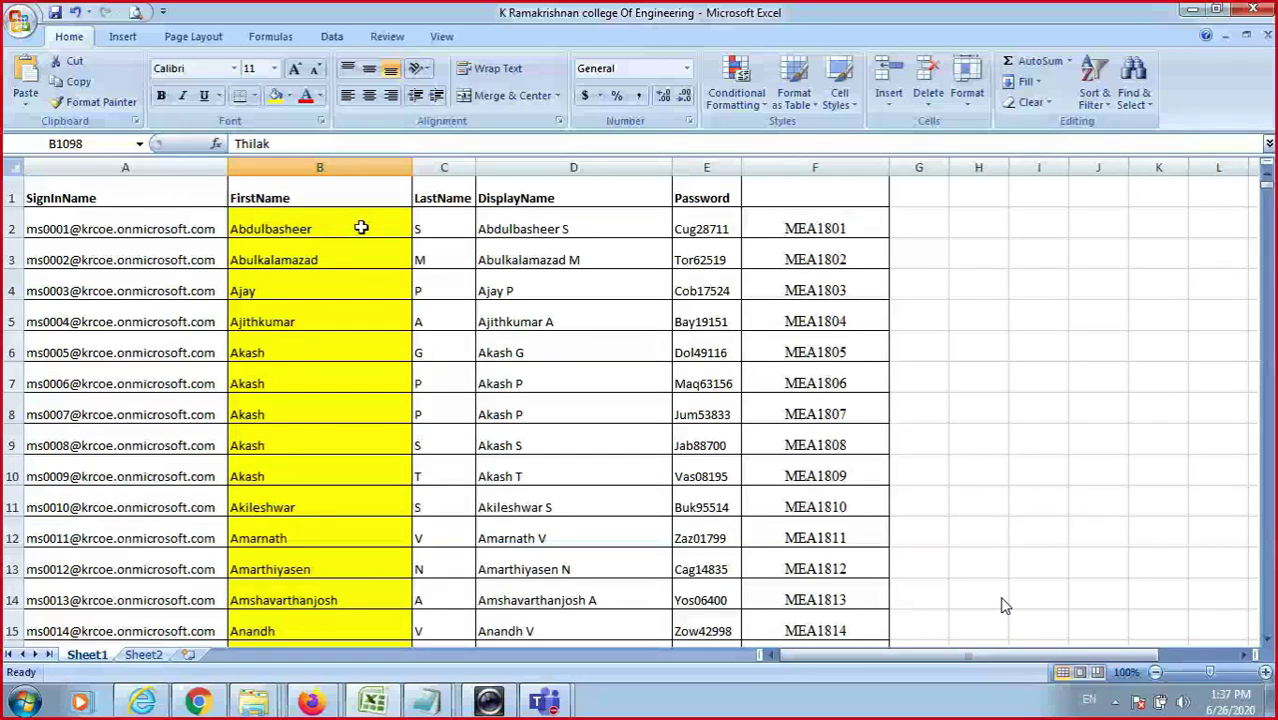
{"action": "scroll", "coordinate": [361, 228], "scroll_direction": "down", "scroll_amount": 18}
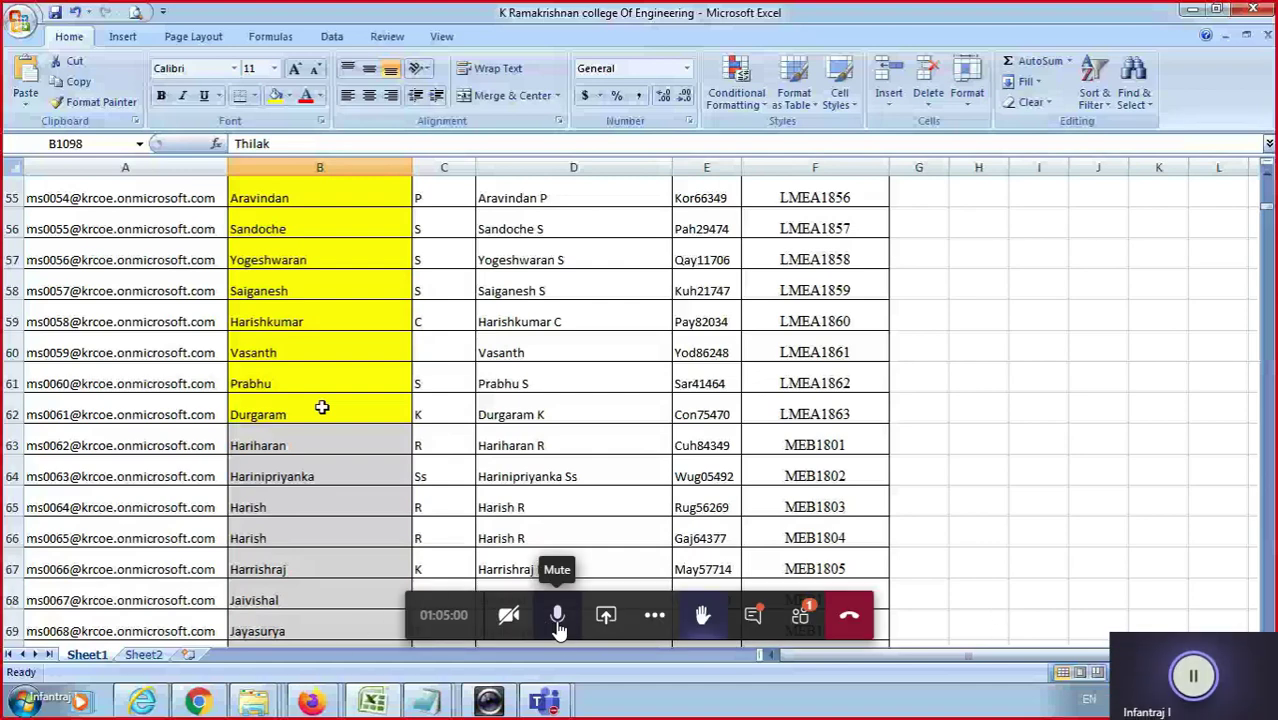
{"action": "left_click", "coordinate": [558, 622]}
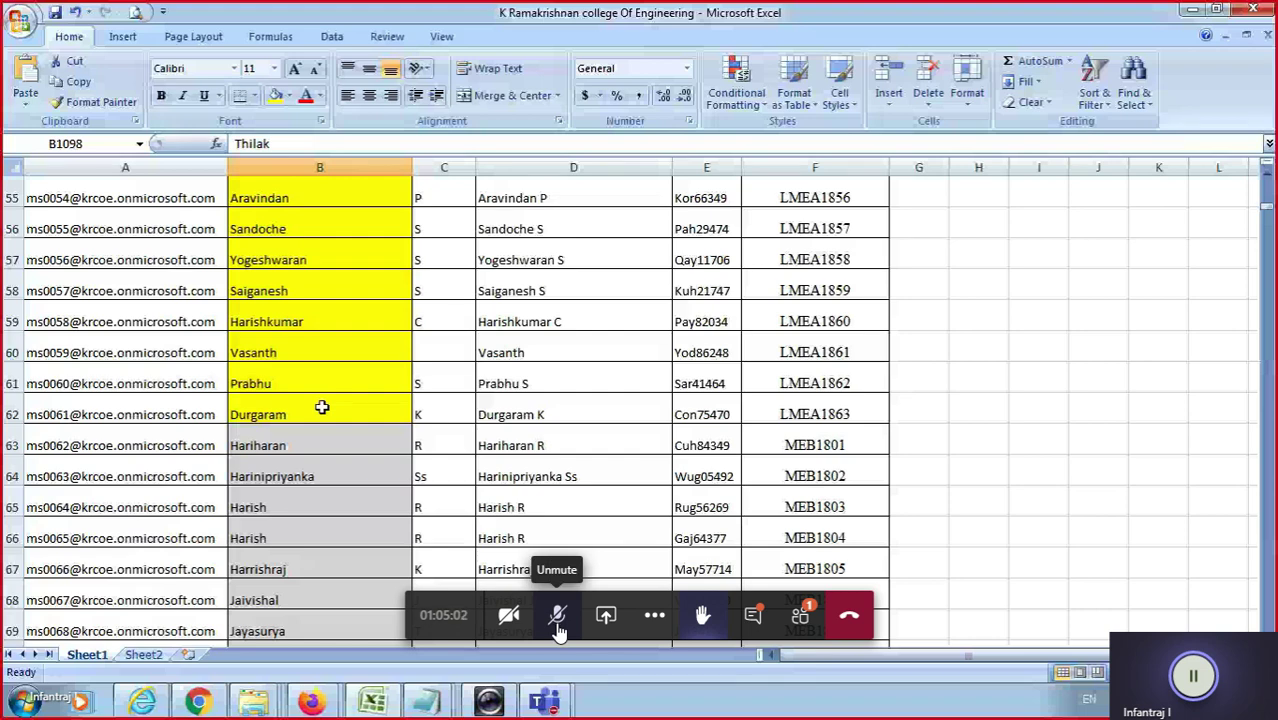
{"action": "left_click", "coordinate": [558, 620]}
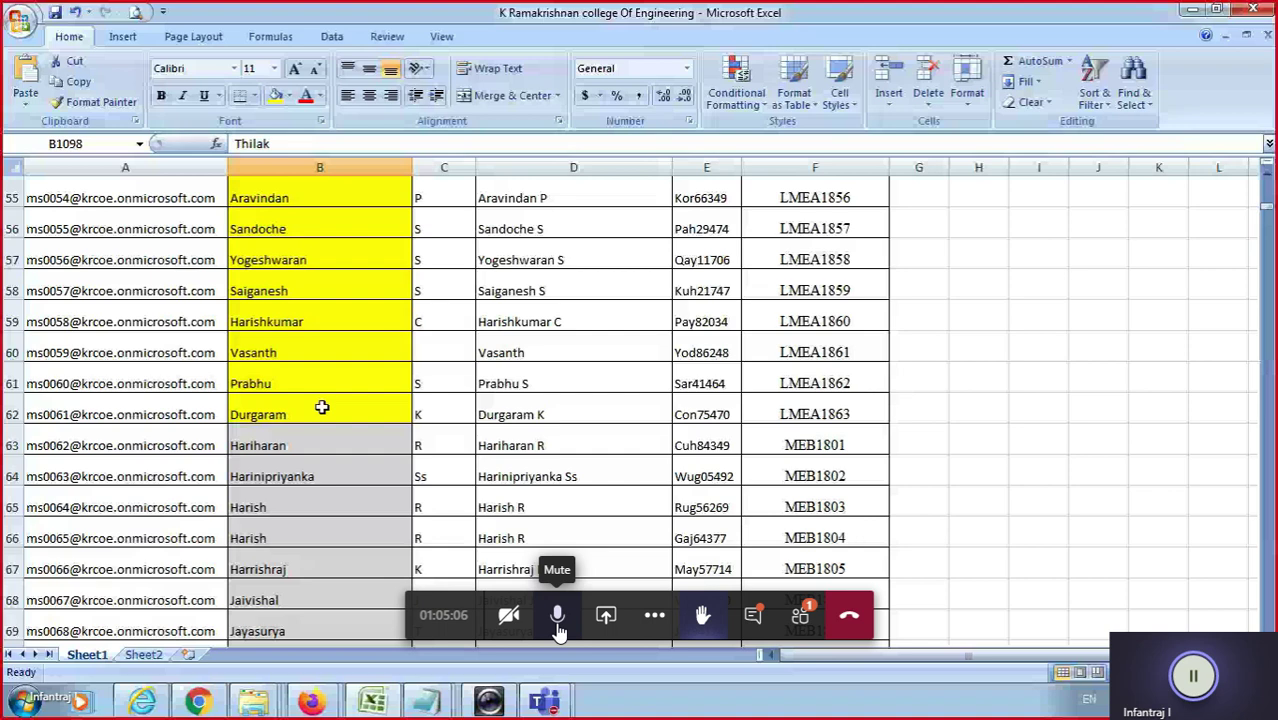
{"action": "mouse_move", "coordinate": [308, 698]}
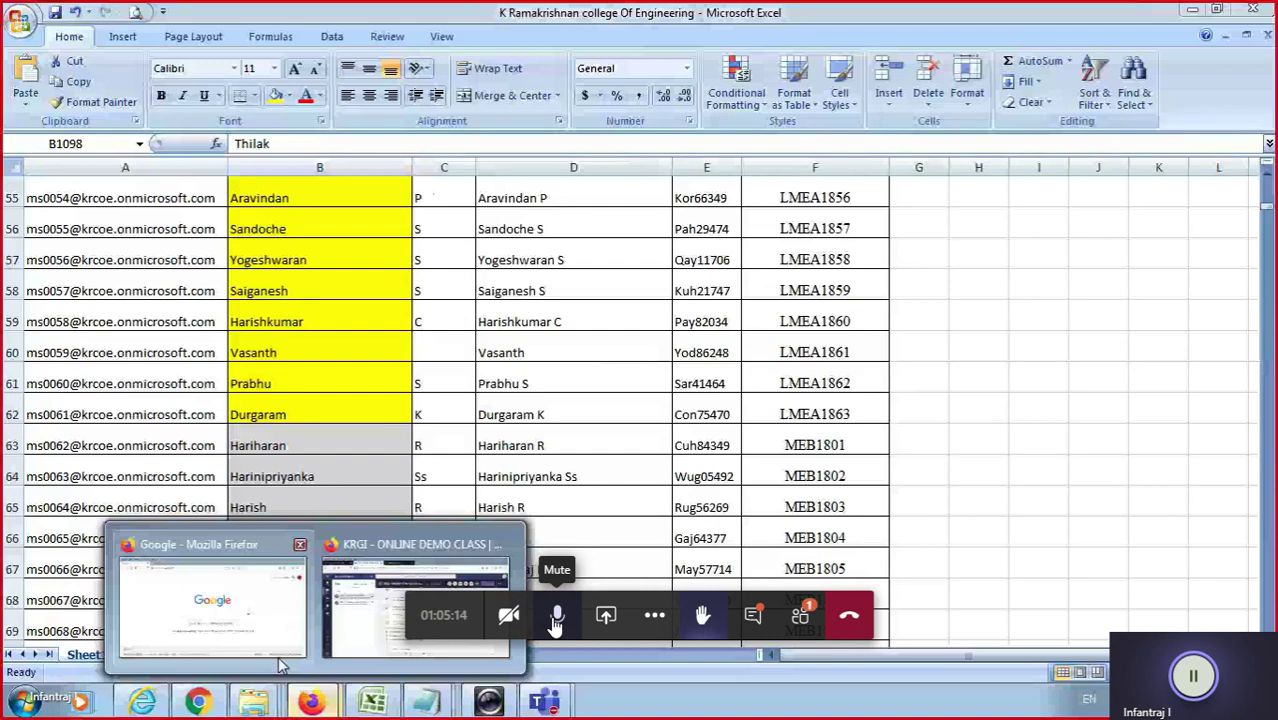
{"action": "left_click", "coordinate": [281, 650]}
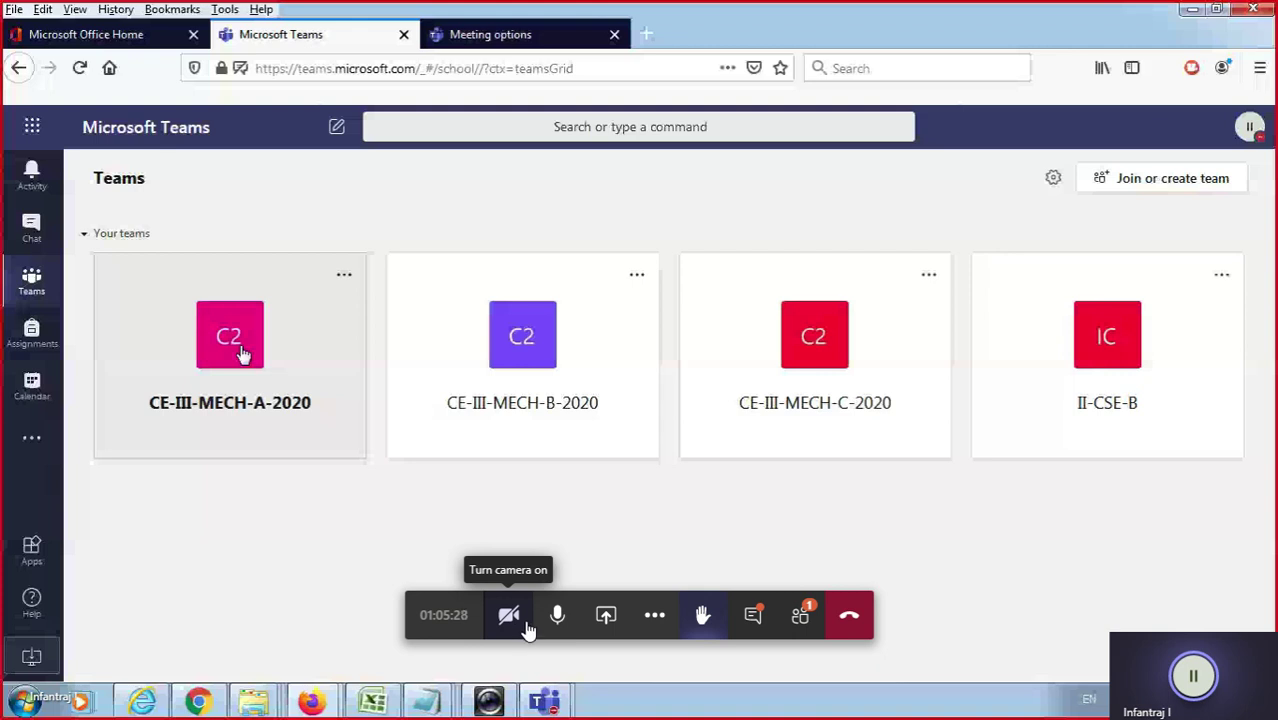
Open CE-III-MECH-A-2020, check a member's profile and the Manage team list, then rejoin the meeting.
{"action": "left_click", "coordinate": [243, 355]}
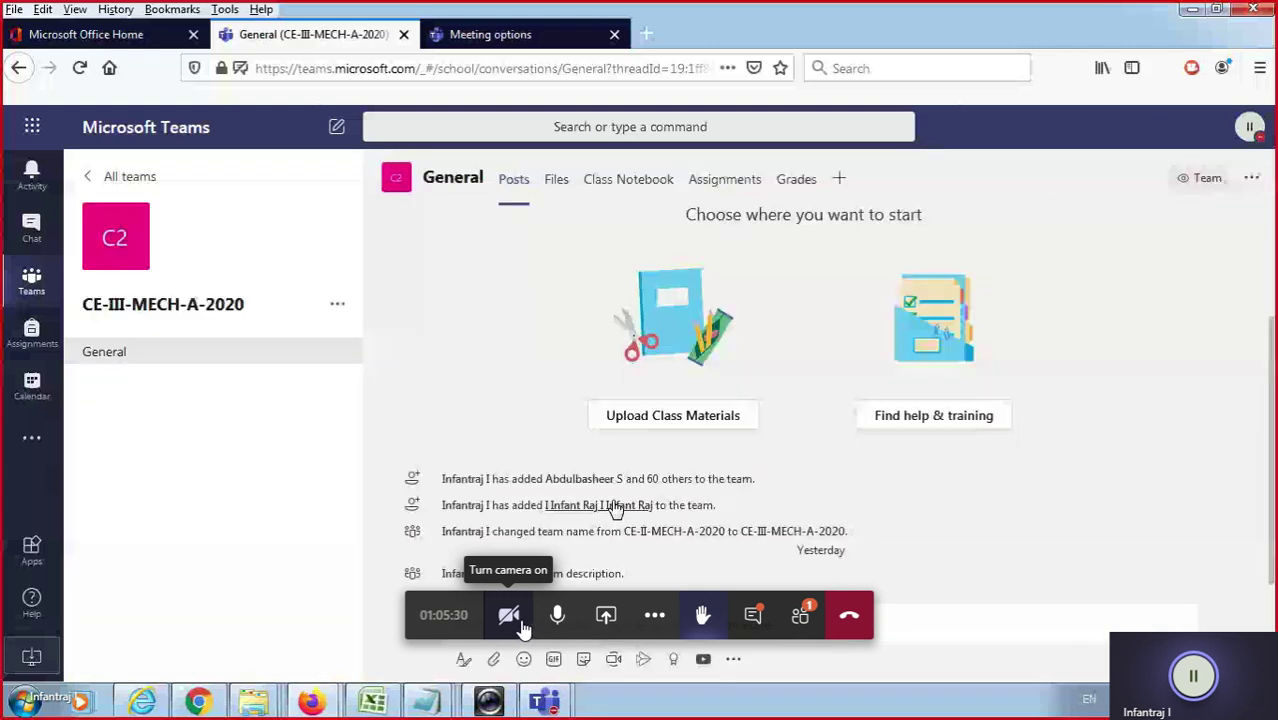
{"action": "left_click", "coordinate": [617, 506]}
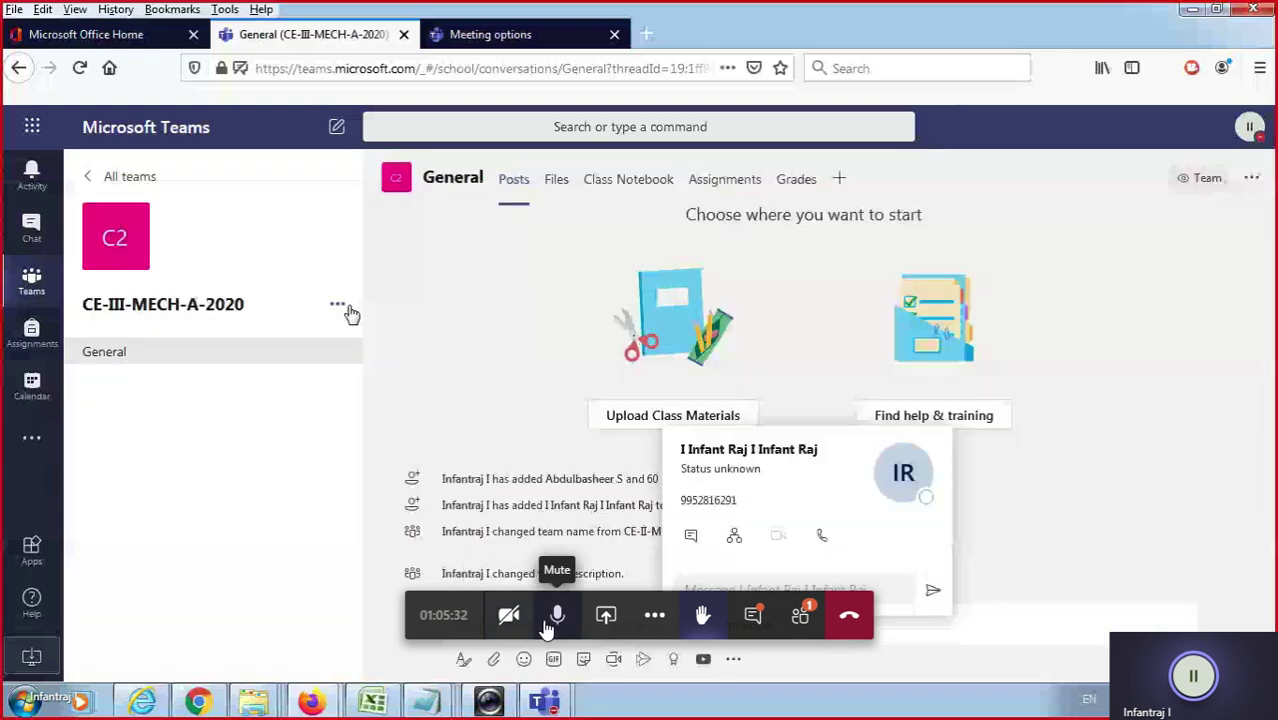
{"action": "left_click", "coordinate": [350, 312]}
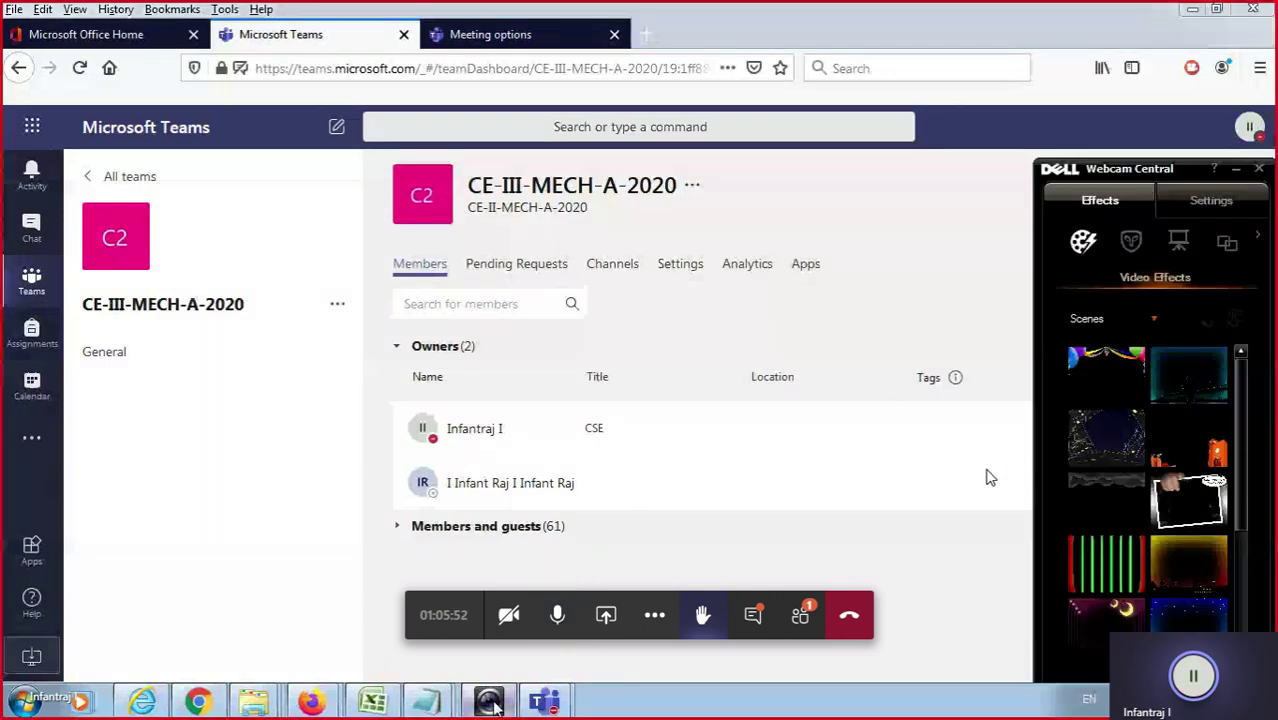
{"action": "left_click", "coordinate": [557, 688]}
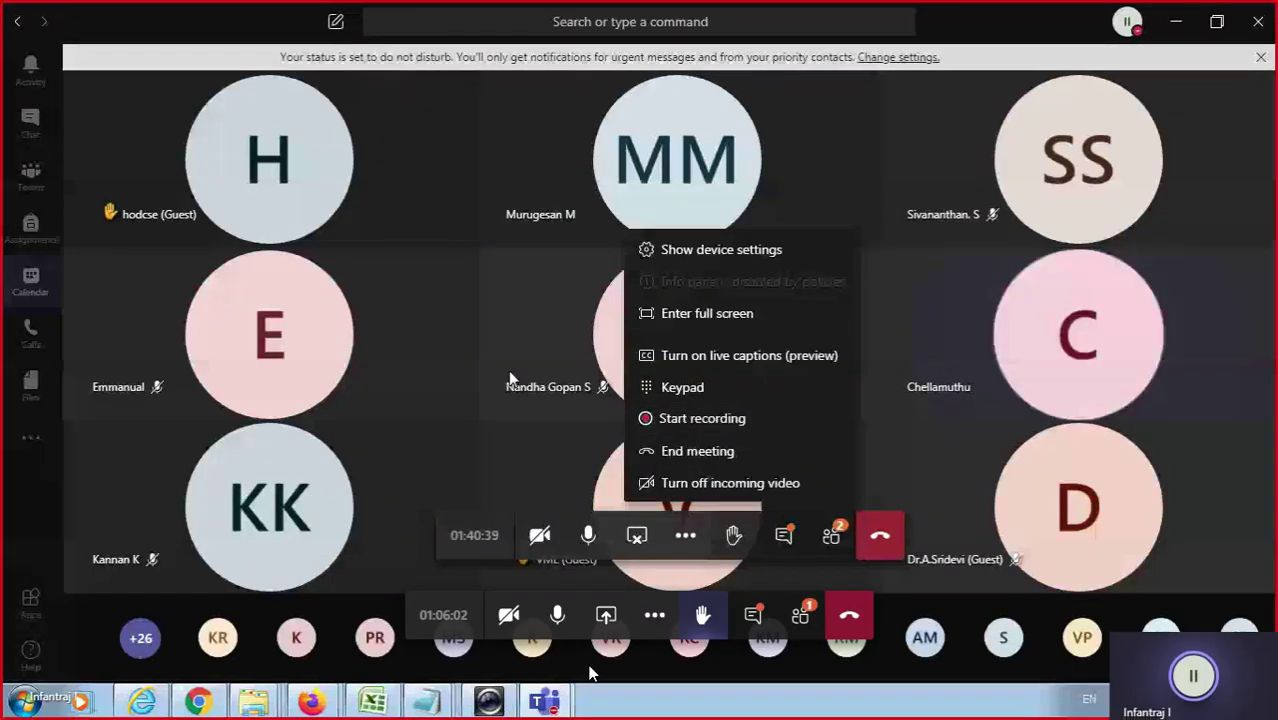
Turn off your microphone from the meeting control bar.
{"action": "left_click", "coordinate": [555, 615]}
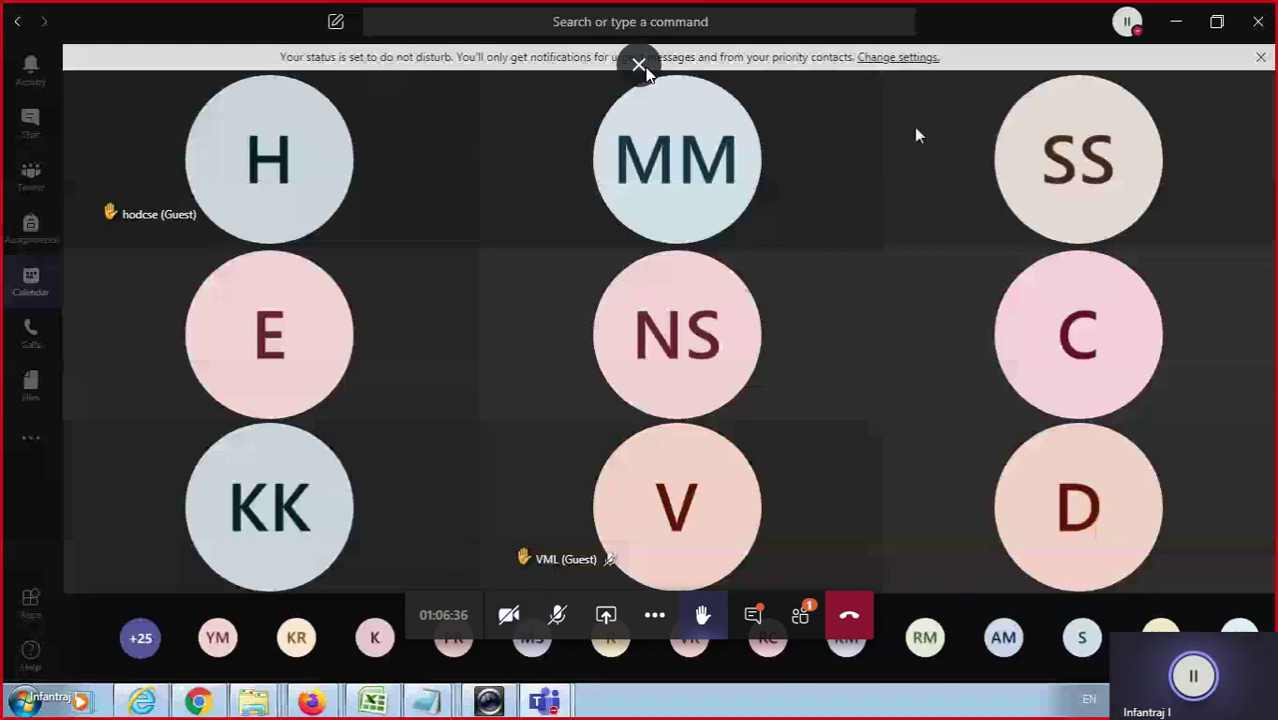
Exit browser full screen using the button at the top centre.
{"action": "left_click", "coordinate": [643, 72]}
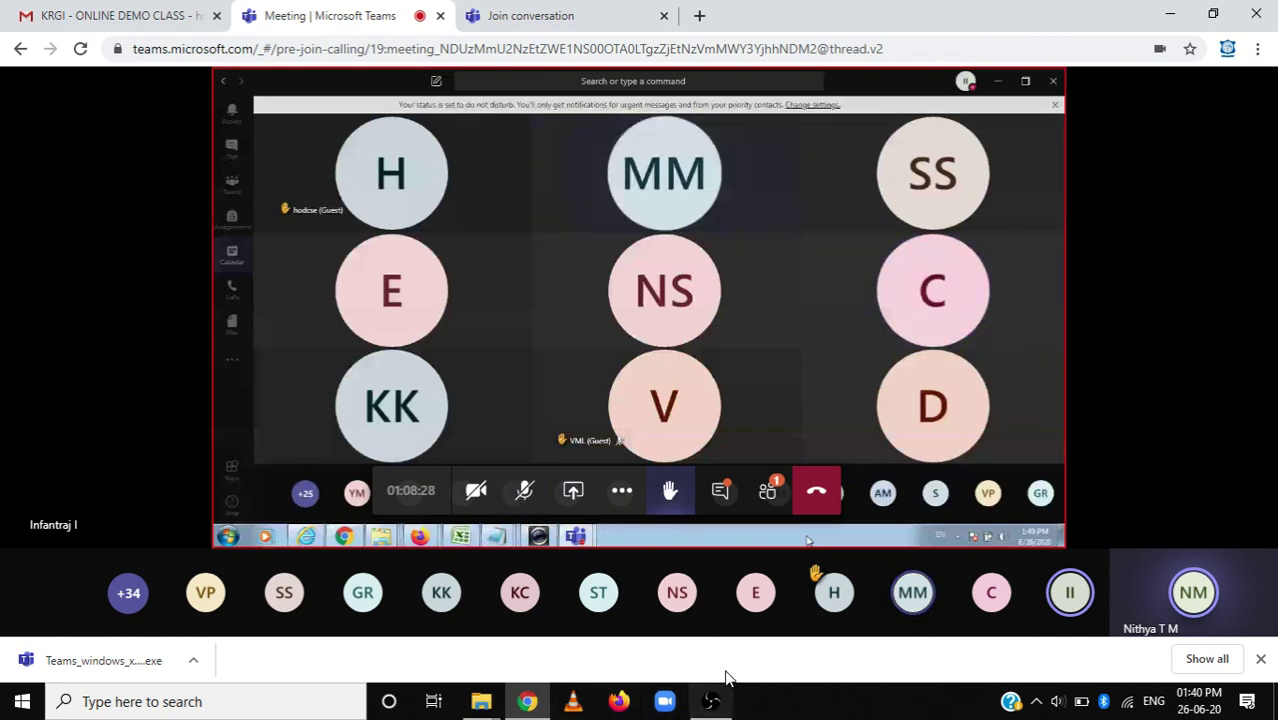
Restore and re-maximize the browser, then set the meeting to full screen via More actions.
{"action": "left_click", "coordinate": [1212, 14]}
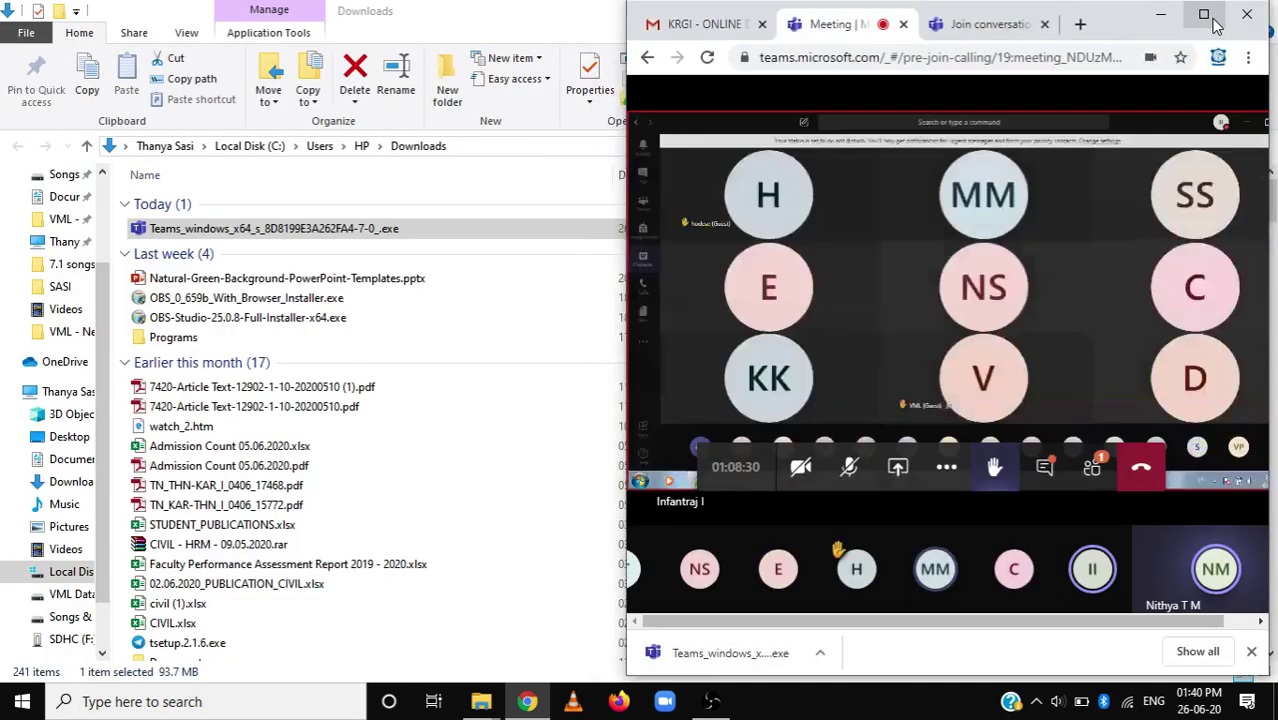
{"action": "left_click", "coordinate": [1208, 18]}
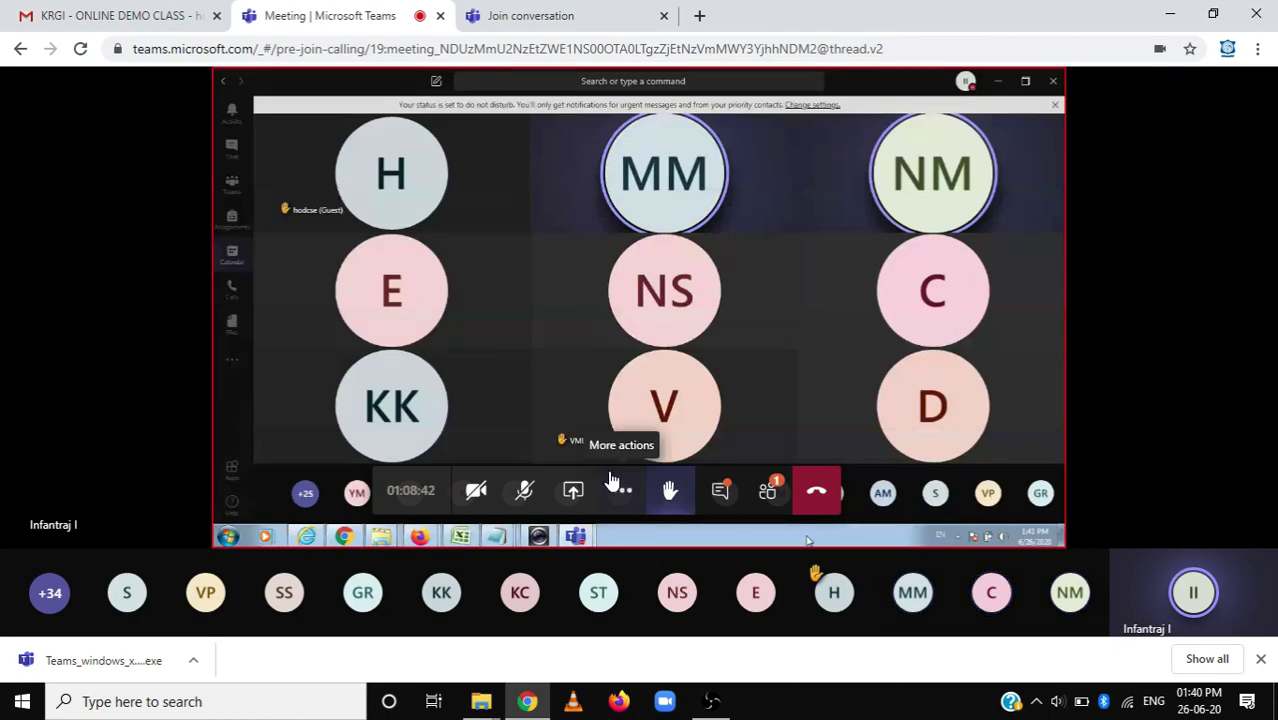
{"action": "left_click", "coordinate": [712, 702]}
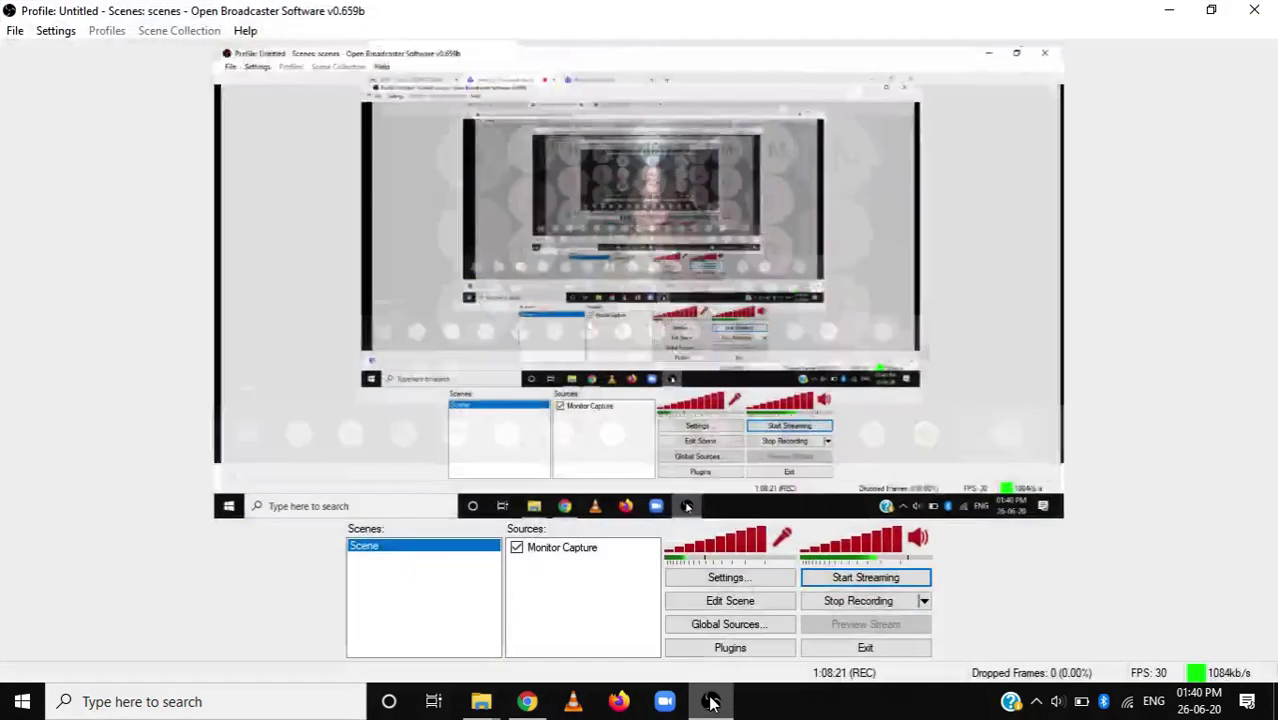
{"action": "left_click", "coordinate": [712, 702]}
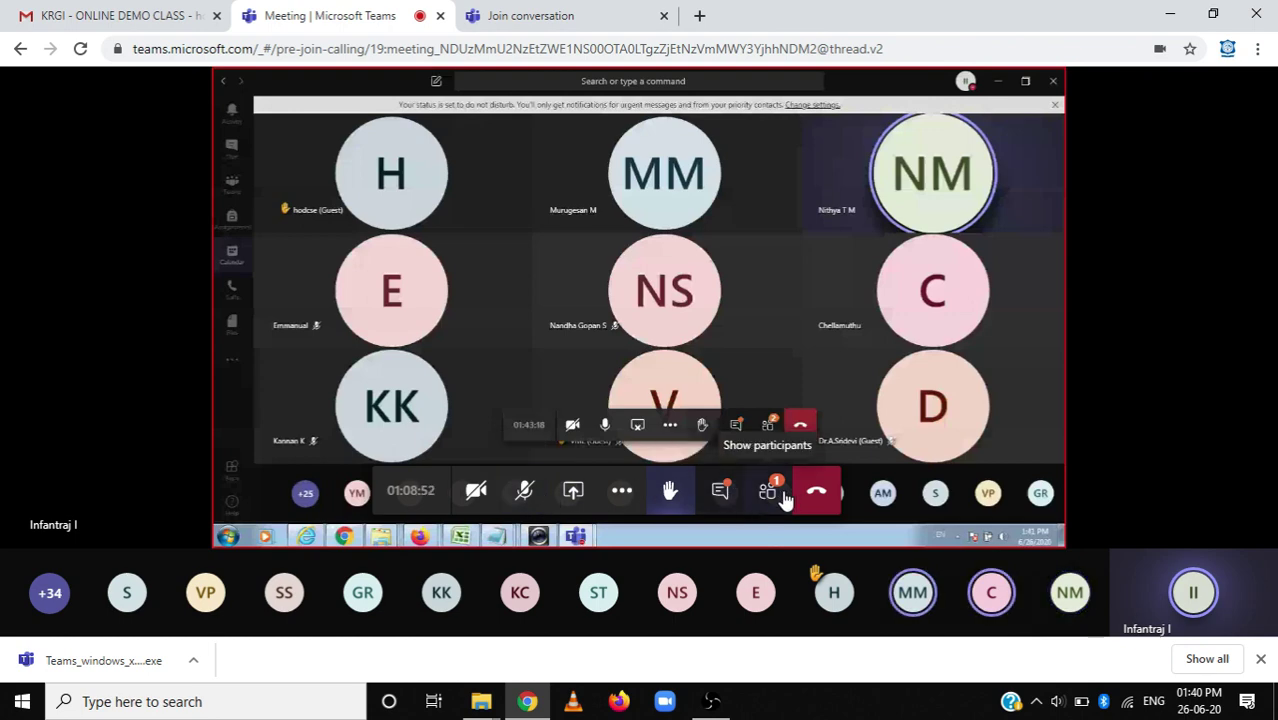
{"action": "left_click", "coordinate": [621, 493]}
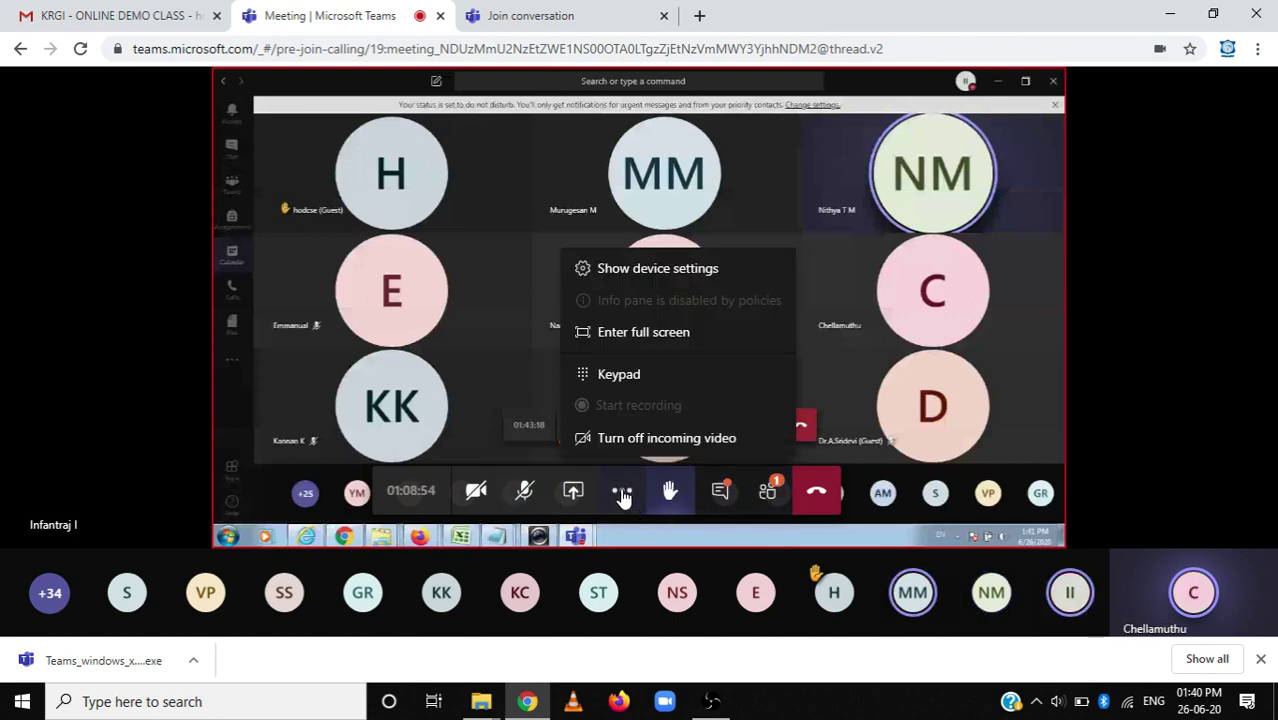
{"action": "left_click", "coordinate": [643, 333]}
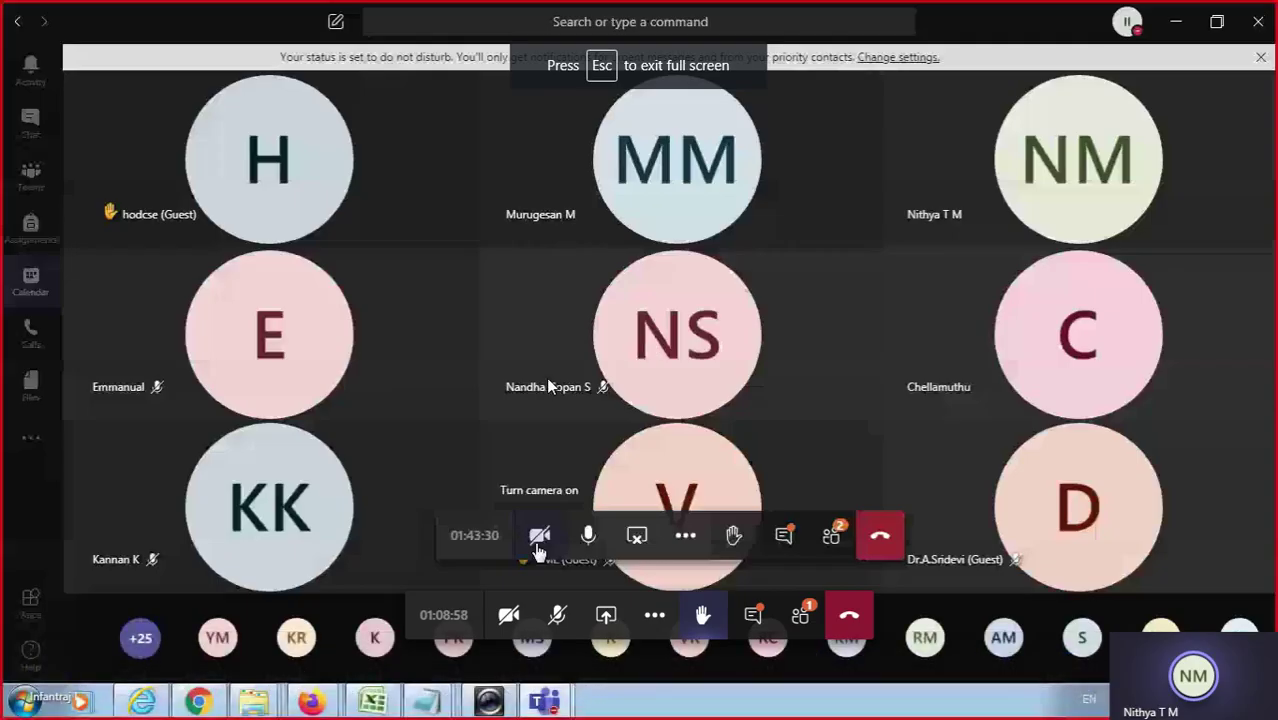
{"action": "left_click", "coordinate": [685, 536]}
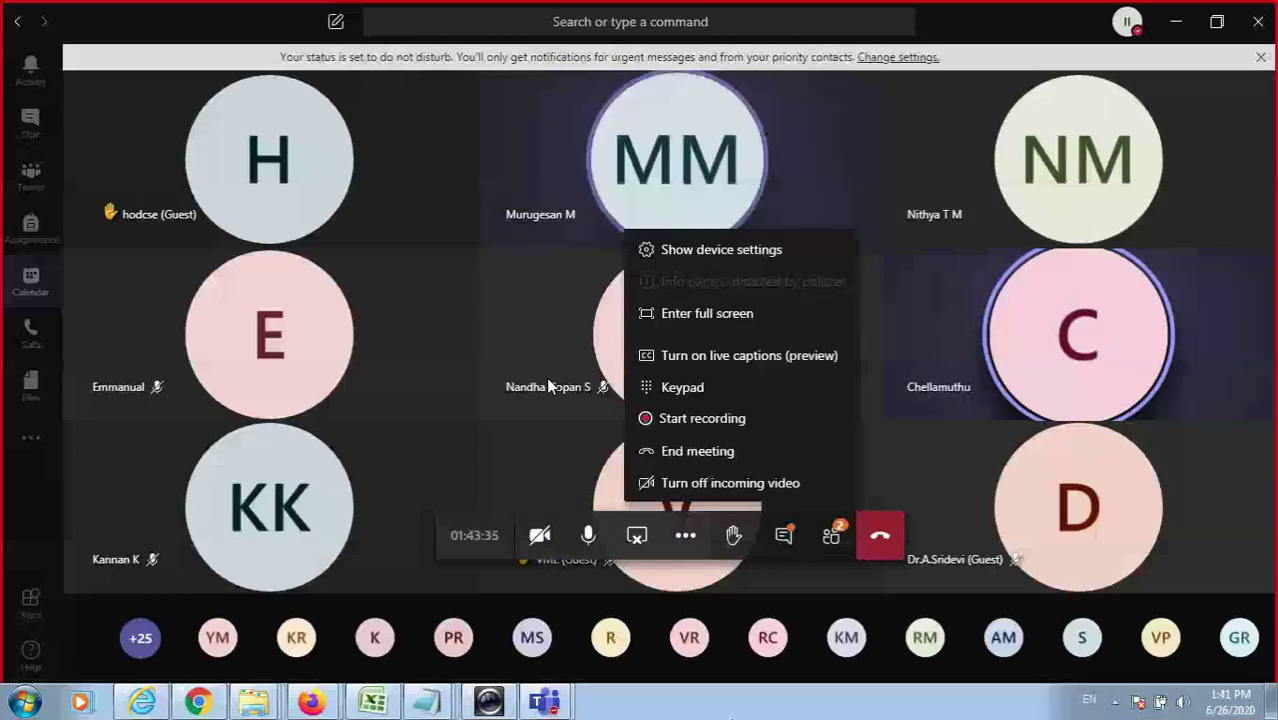
{"action": "left_click", "coordinate": [952, 479]}
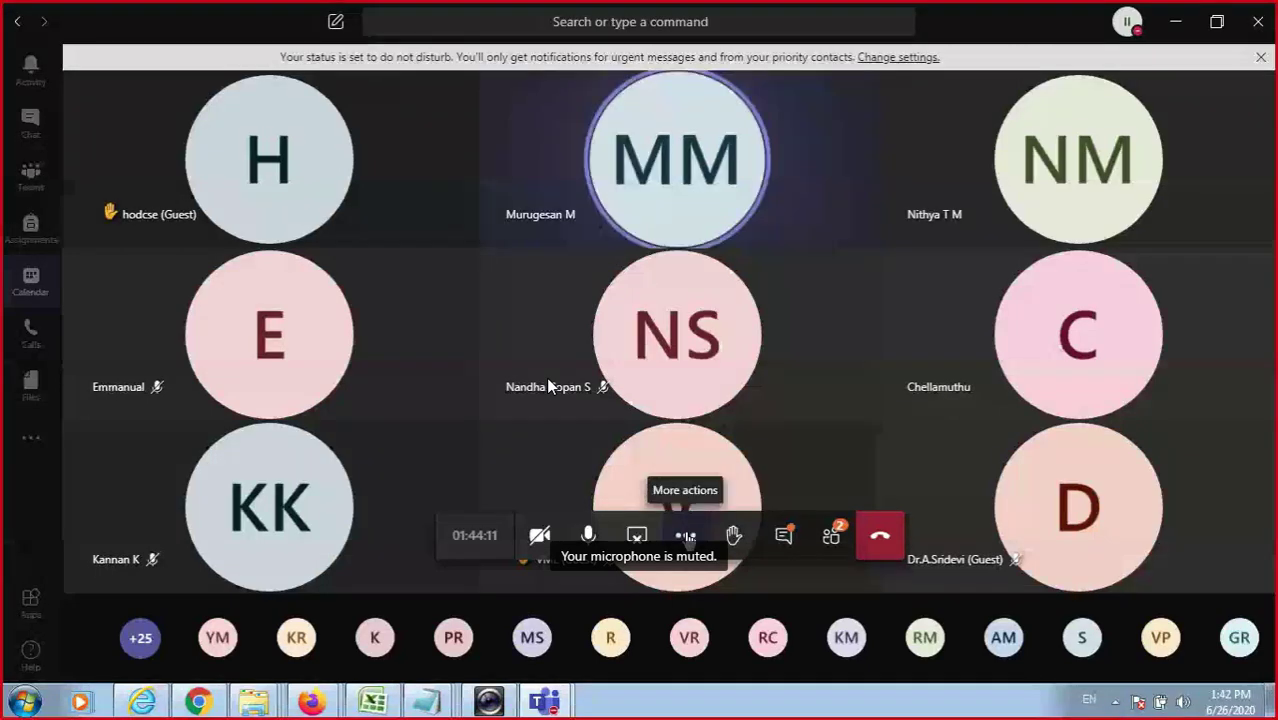
{"action": "left_click", "coordinate": [686, 537]}
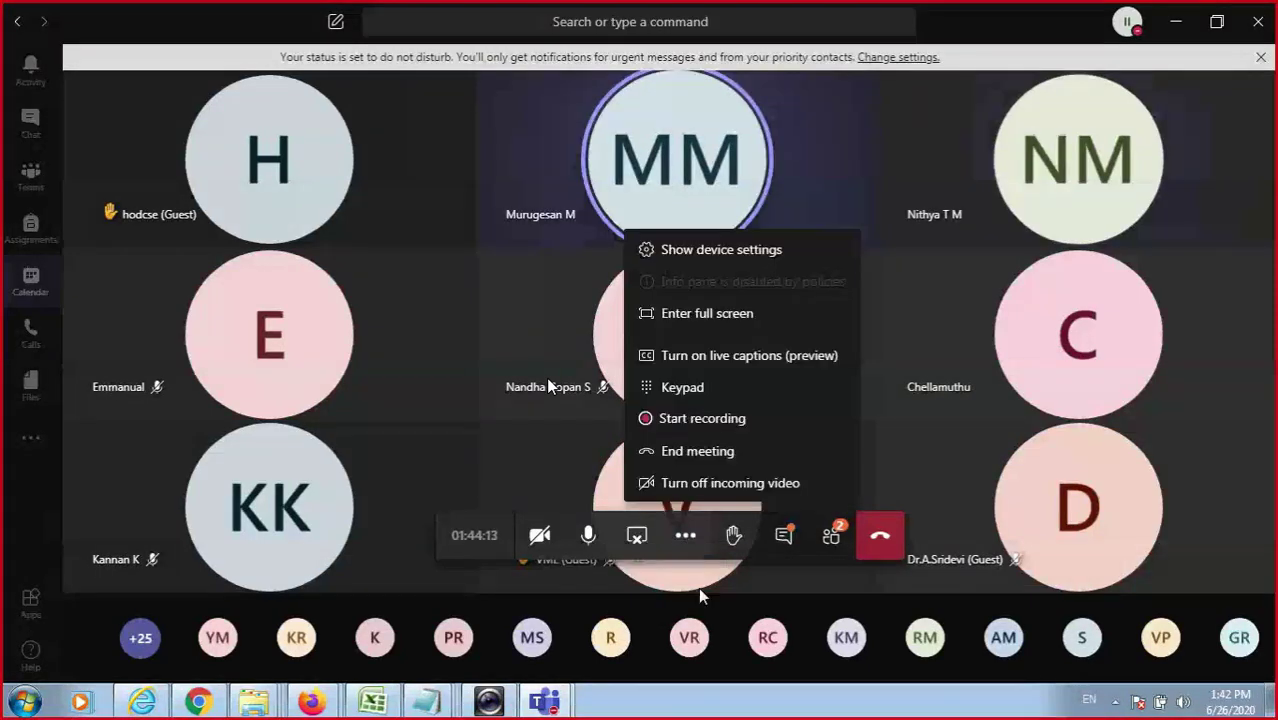
{"action": "left_click", "coordinate": [700, 594]}
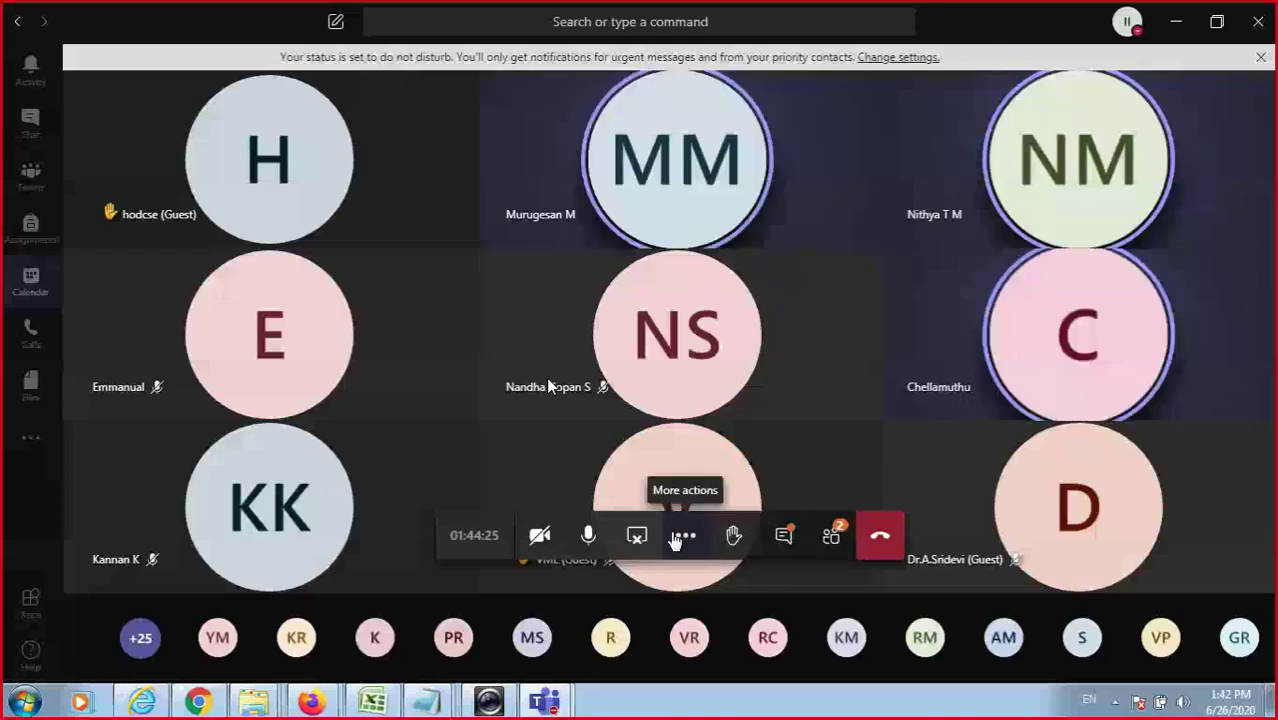
Open the People list, then toggle the microphone on and off, ending muted.
{"action": "left_click", "coordinate": [815, 562]}
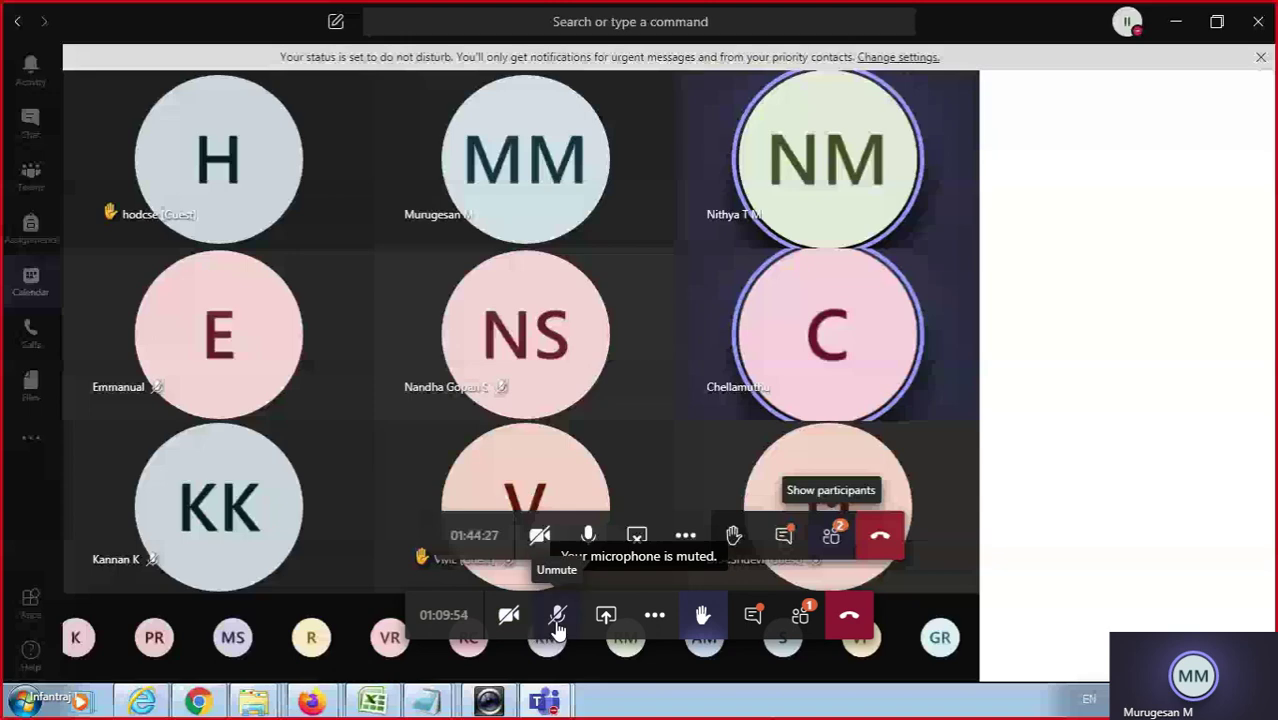
{"action": "left_click", "coordinate": [557, 626]}
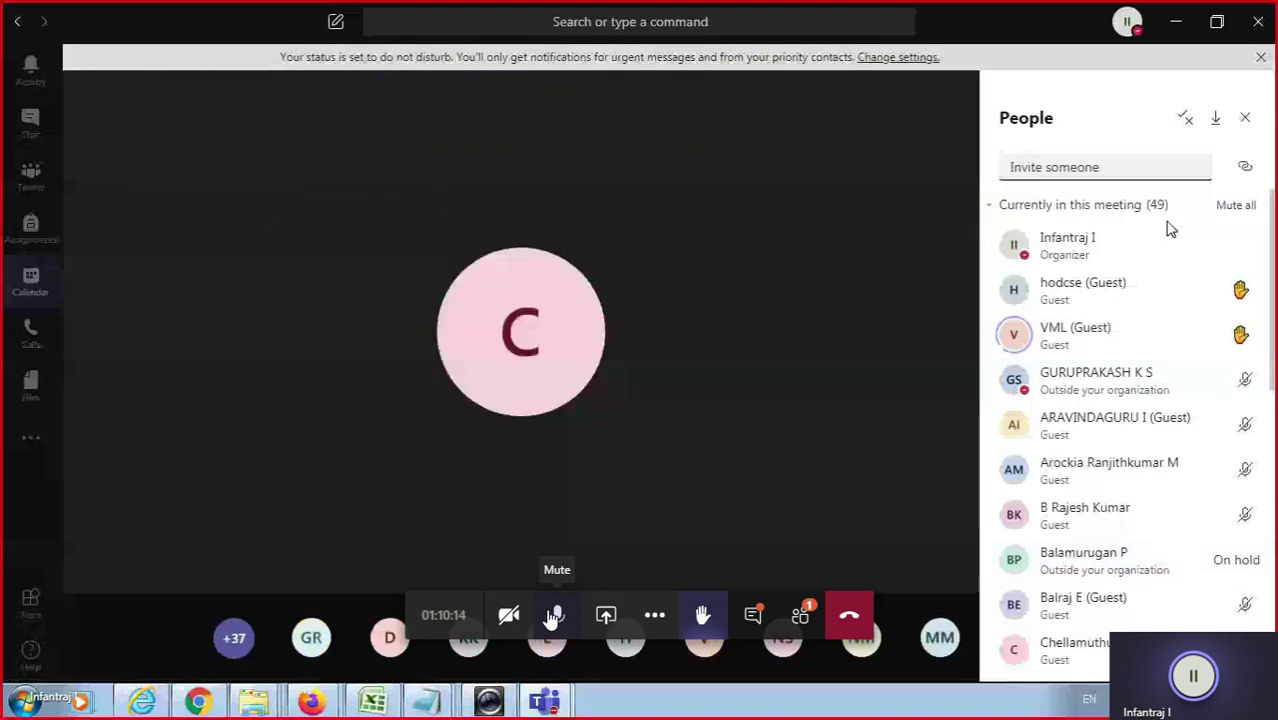
{"action": "left_click", "coordinate": [553, 618]}
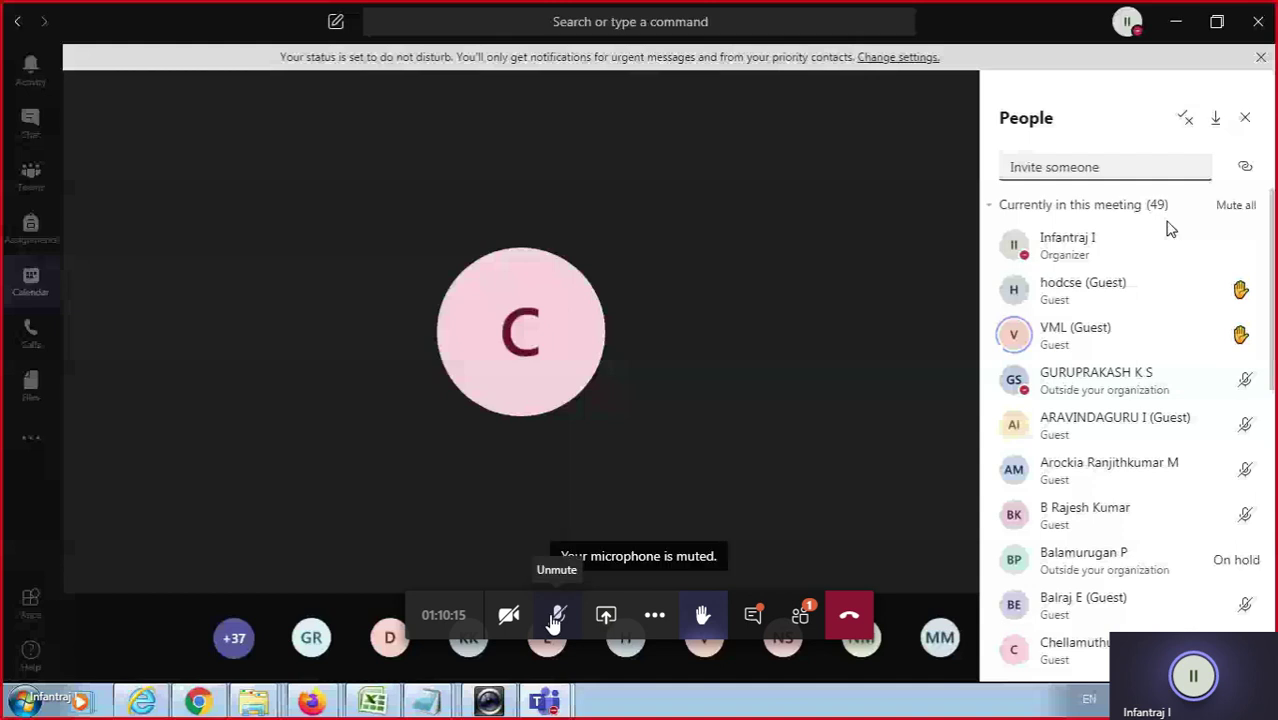
{"action": "left_click", "coordinate": [556, 620]}
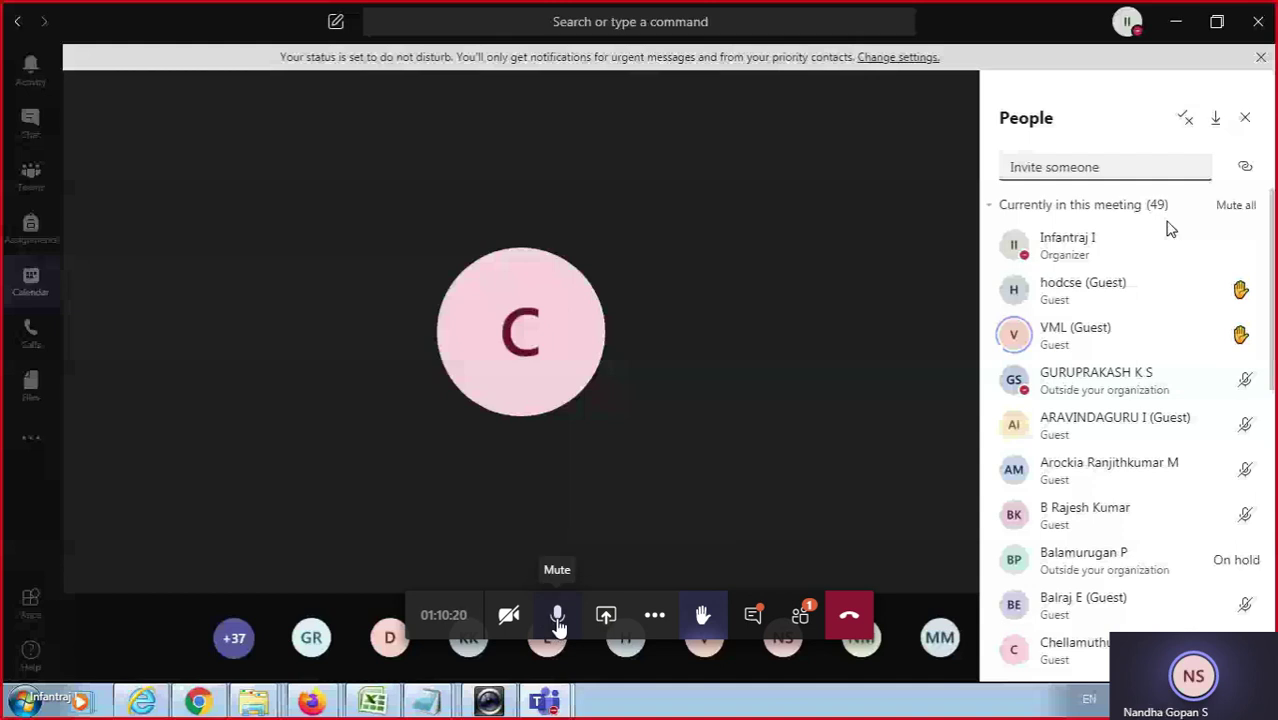
{"action": "left_click", "coordinate": [557, 620]}
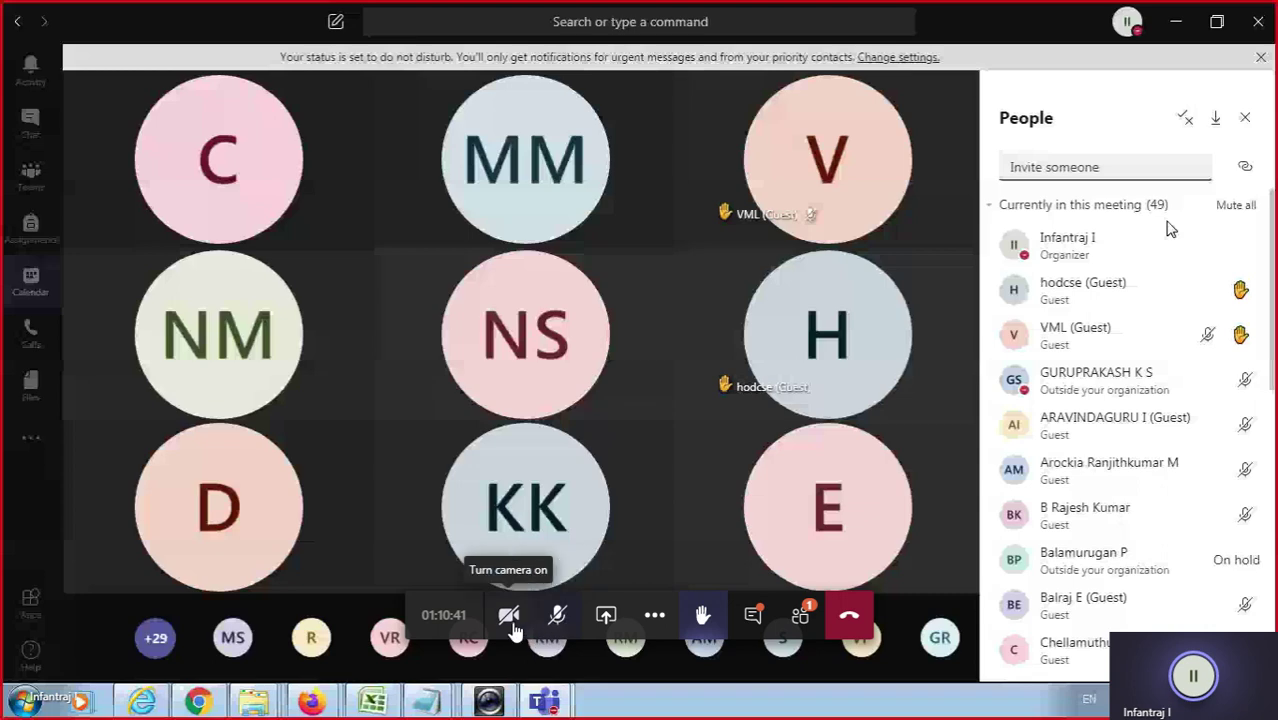
{"action": "left_click", "coordinate": [510, 616]}
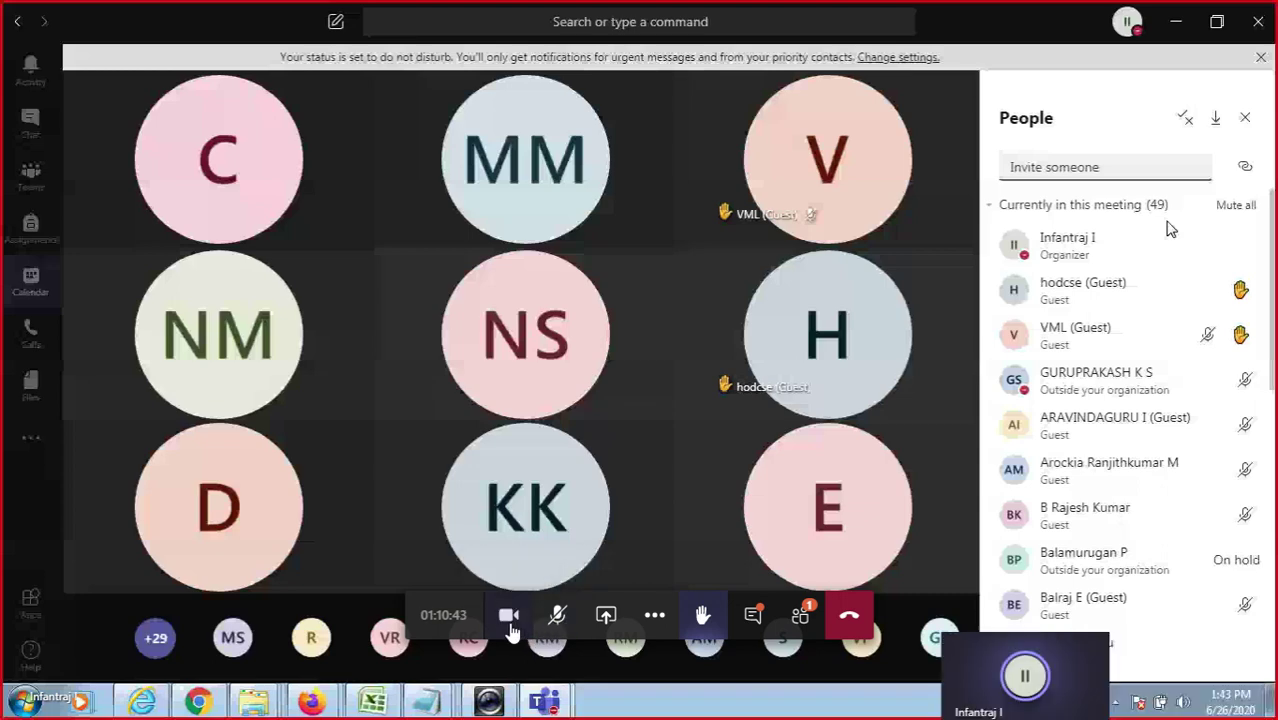
{"action": "left_click", "coordinate": [508, 616]}
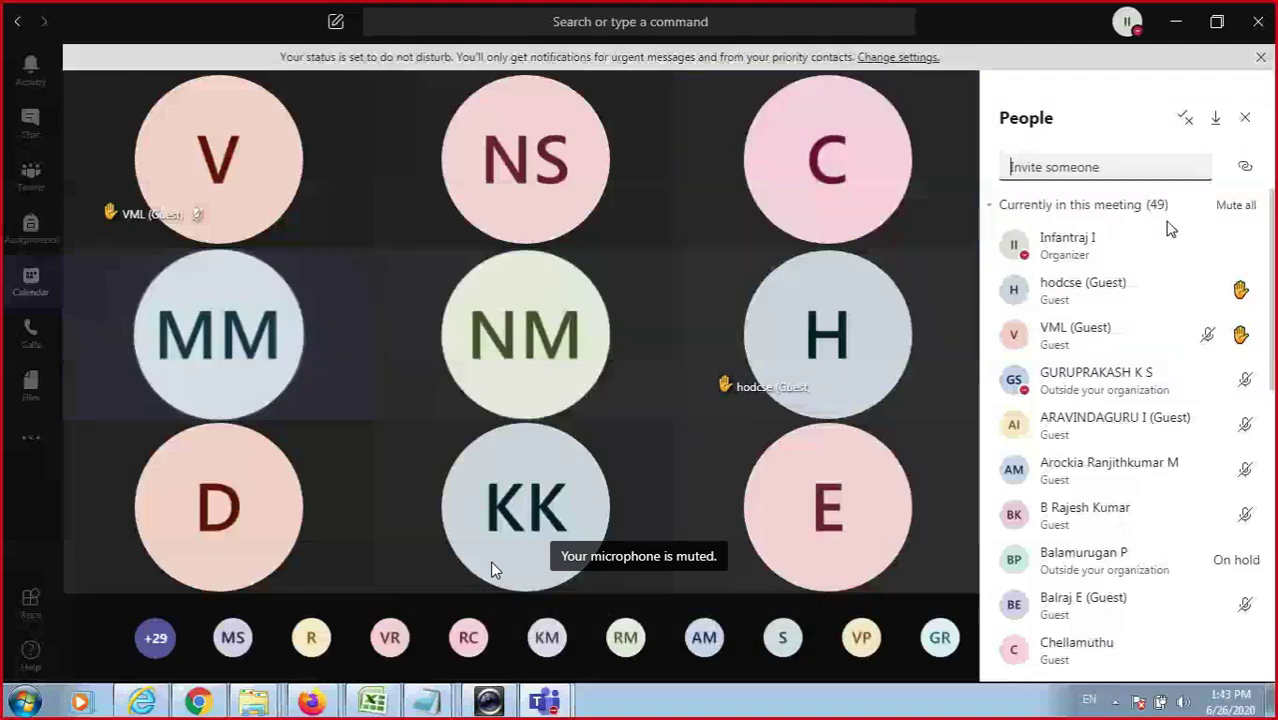
{"action": "mouse_move", "coordinate": [500, 518]}
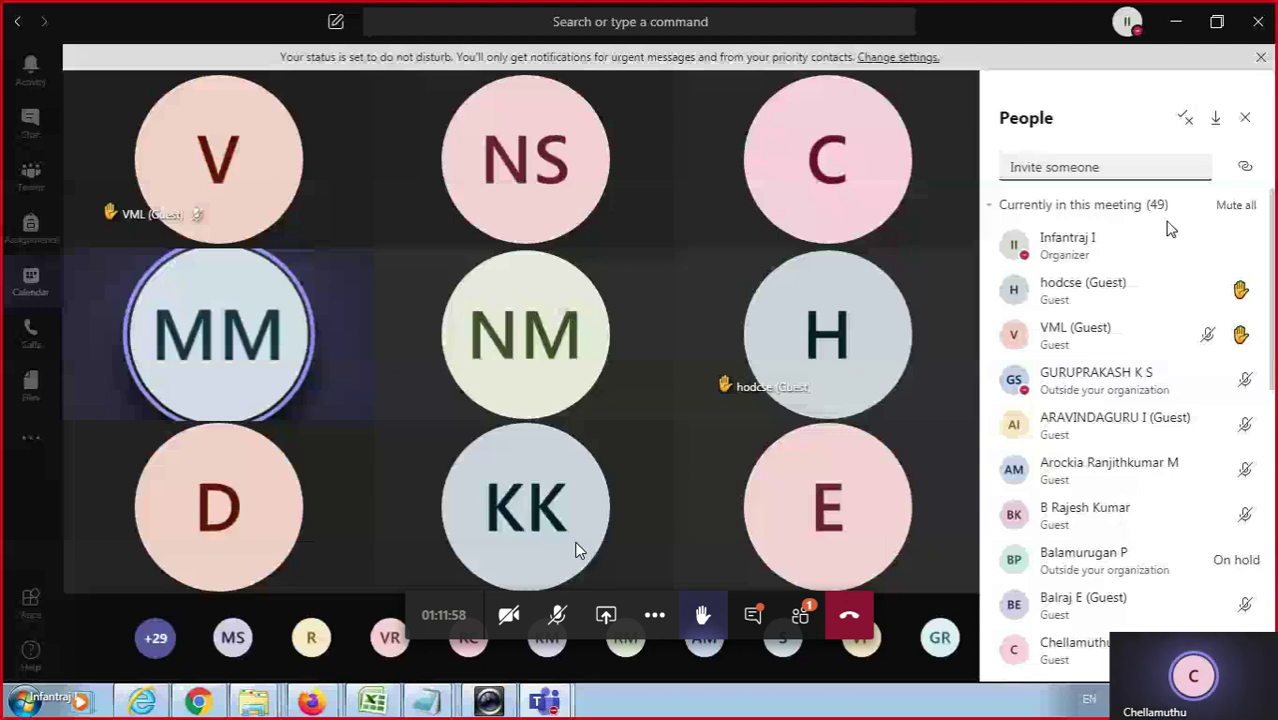
Unmute your microphone to speak in the class meeting.
{"action": "left_click", "coordinate": [557, 614]}
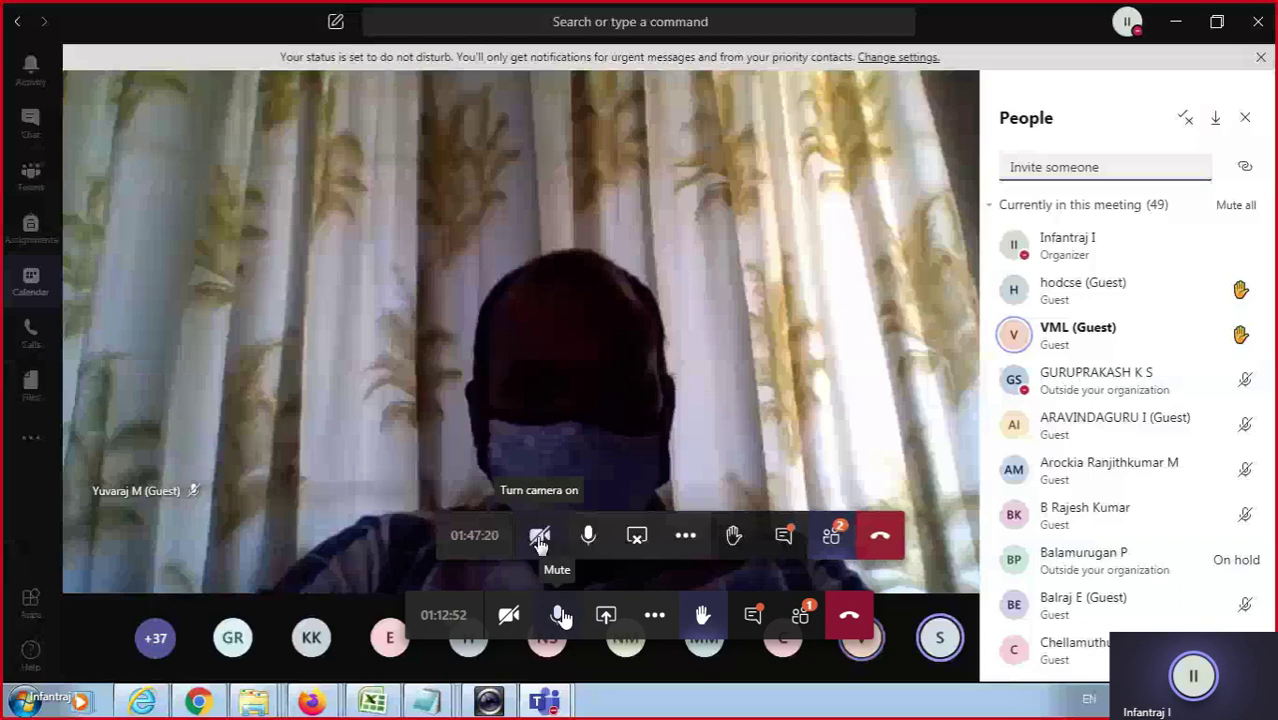
Mute your microphone again from the meeting control bar.
{"action": "left_click", "coordinate": [561, 616]}
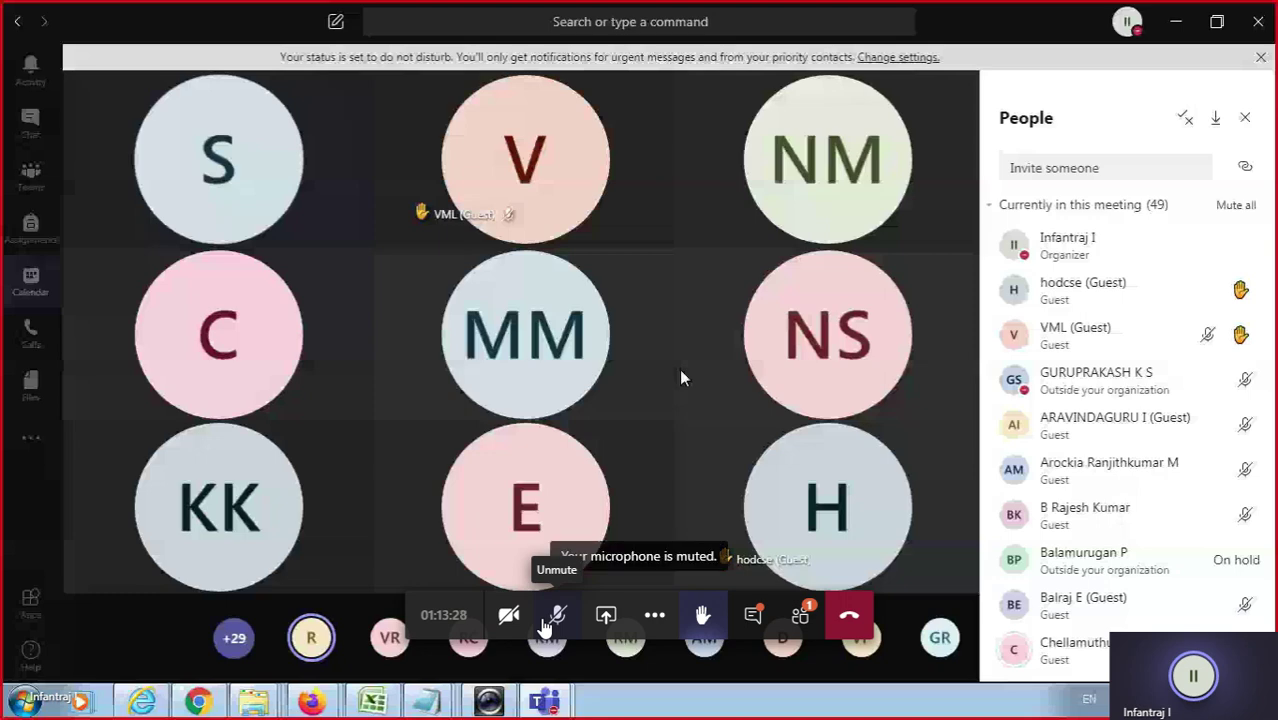
{"action": "left_click", "coordinate": [547, 620]}
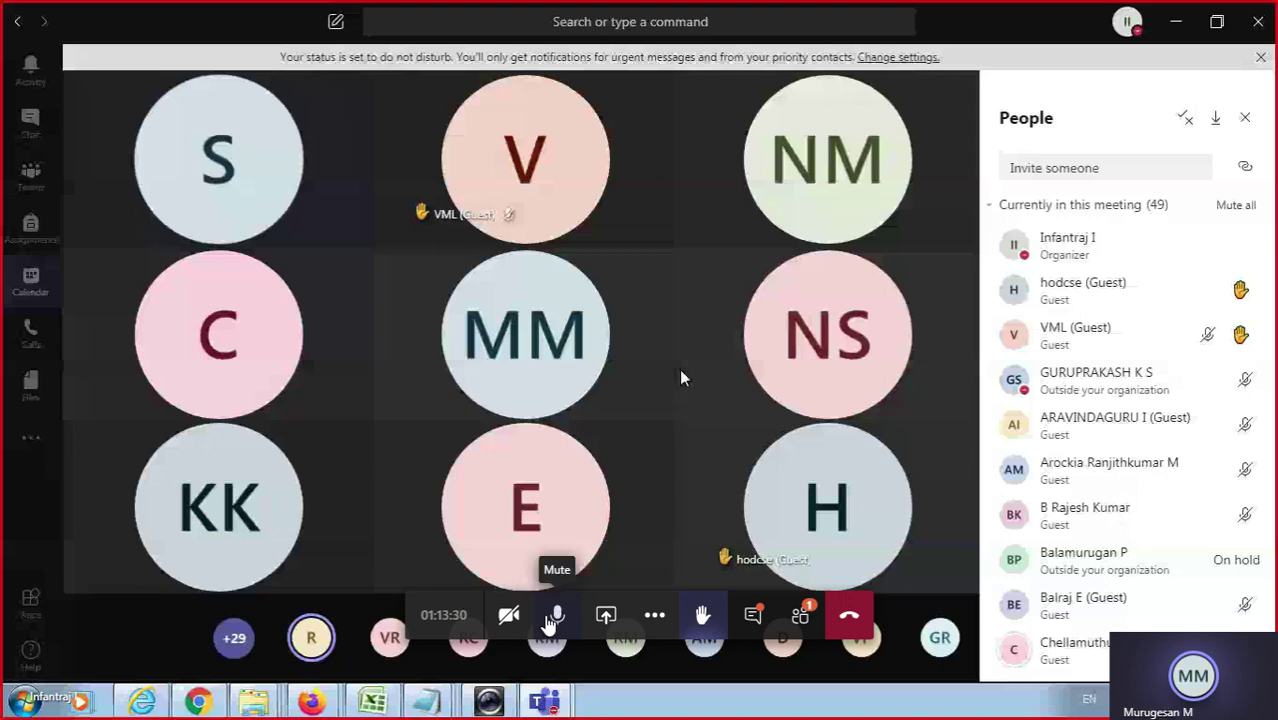
{"action": "left_click", "coordinate": [549, 618]}
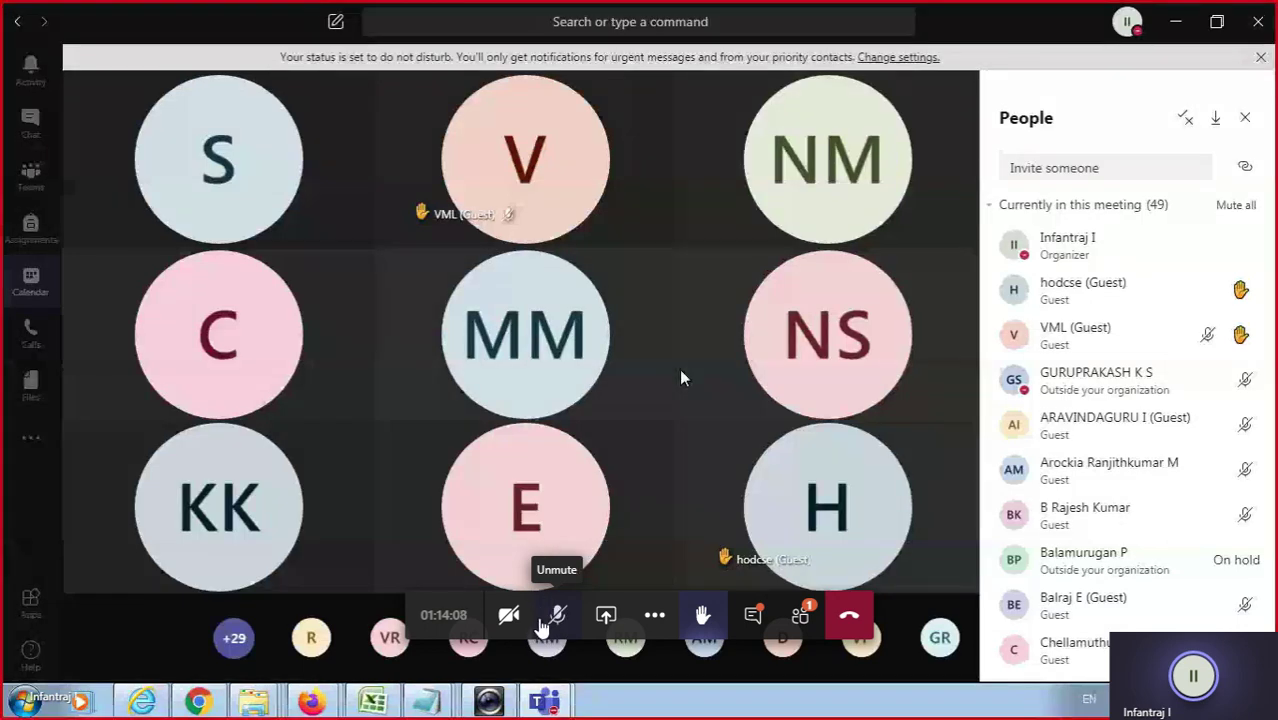
{"action": "left_click", "coordinate": [550, 622]}
{"action": "left_click", "coordinate": [550, 620]}
{"action": "left_click", "coordinate": [550, 620]}
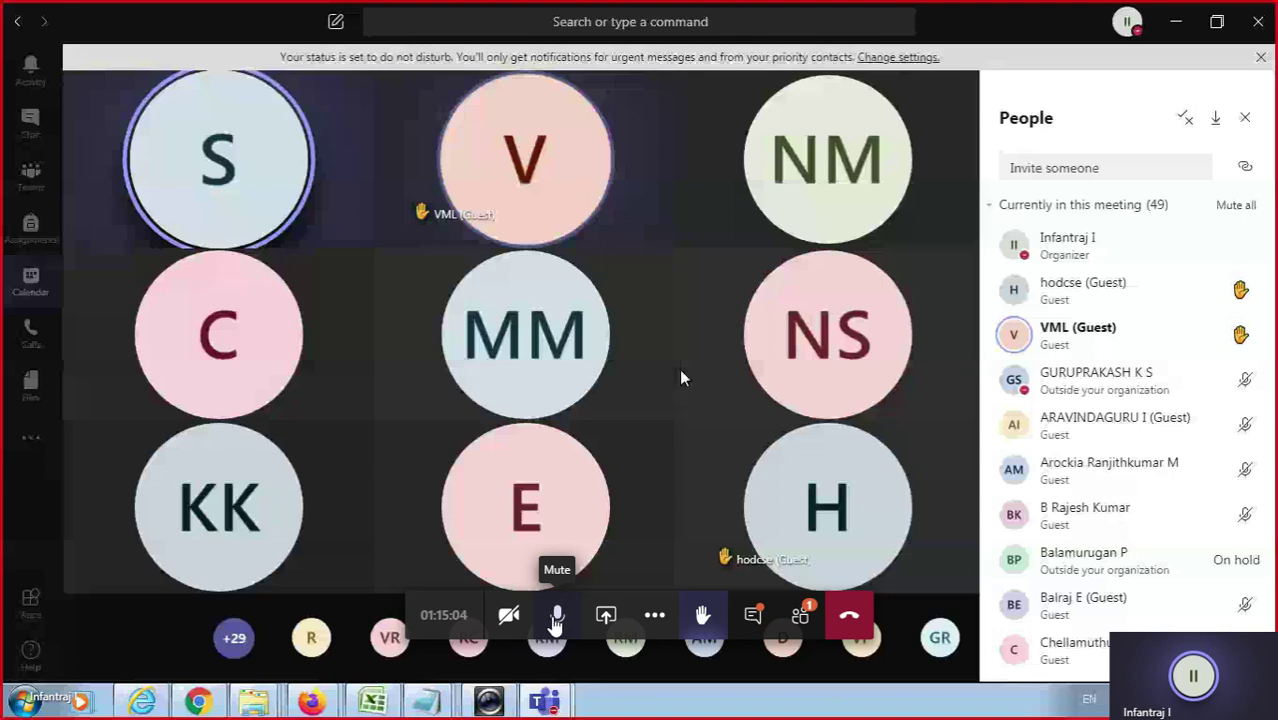
{"action": "left_click", "coordinate": [555, 616]}
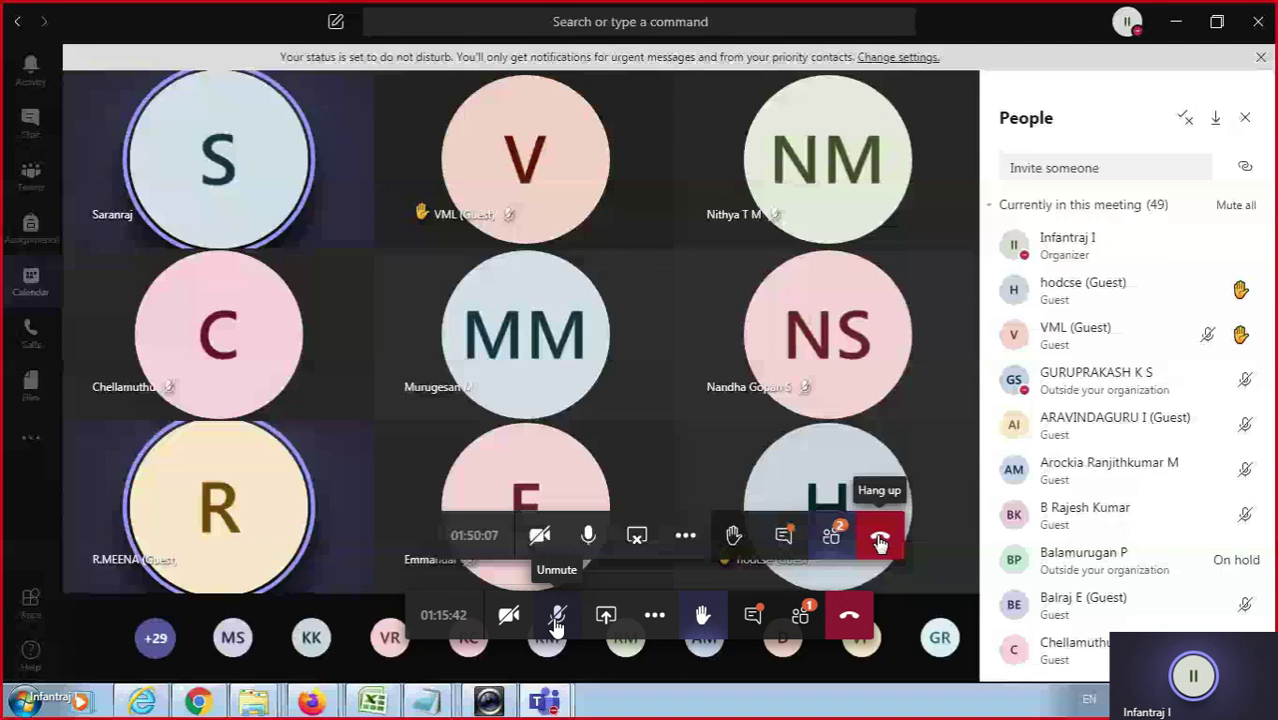
Switch to Calendar so the meeting shrinks into the floating call window.
{"action": "left_click", "coordinate": [879, 541]}
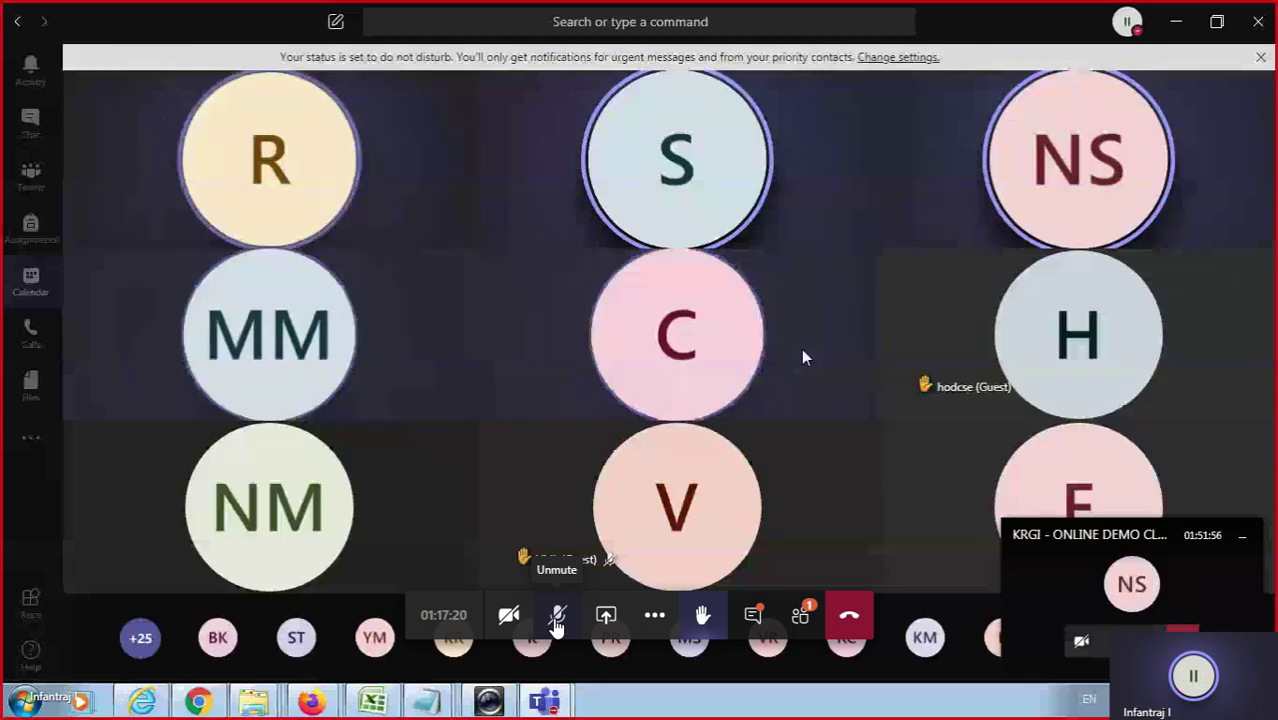
{"action": "mouse_move", "coordinate": [881, 541]}
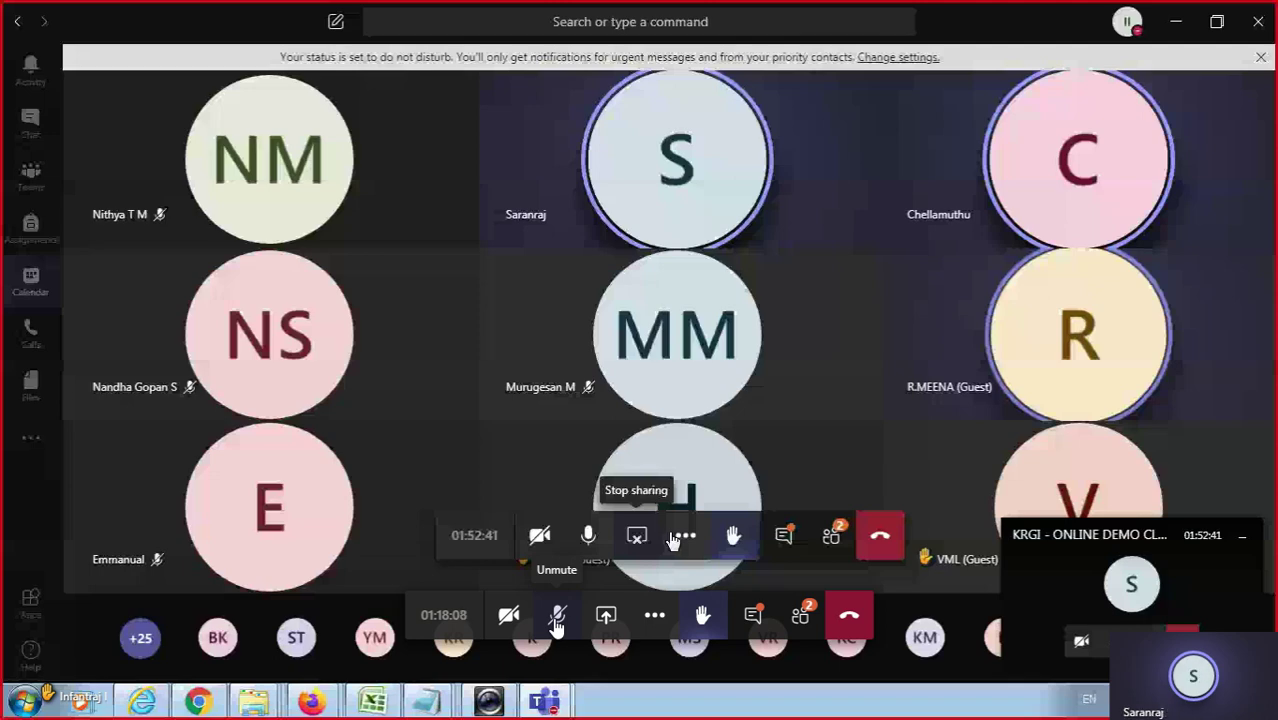
Open the People panel listing the 17 participants in the class meeting.
{"action": "left_click", "coordinate": [831, 535]}
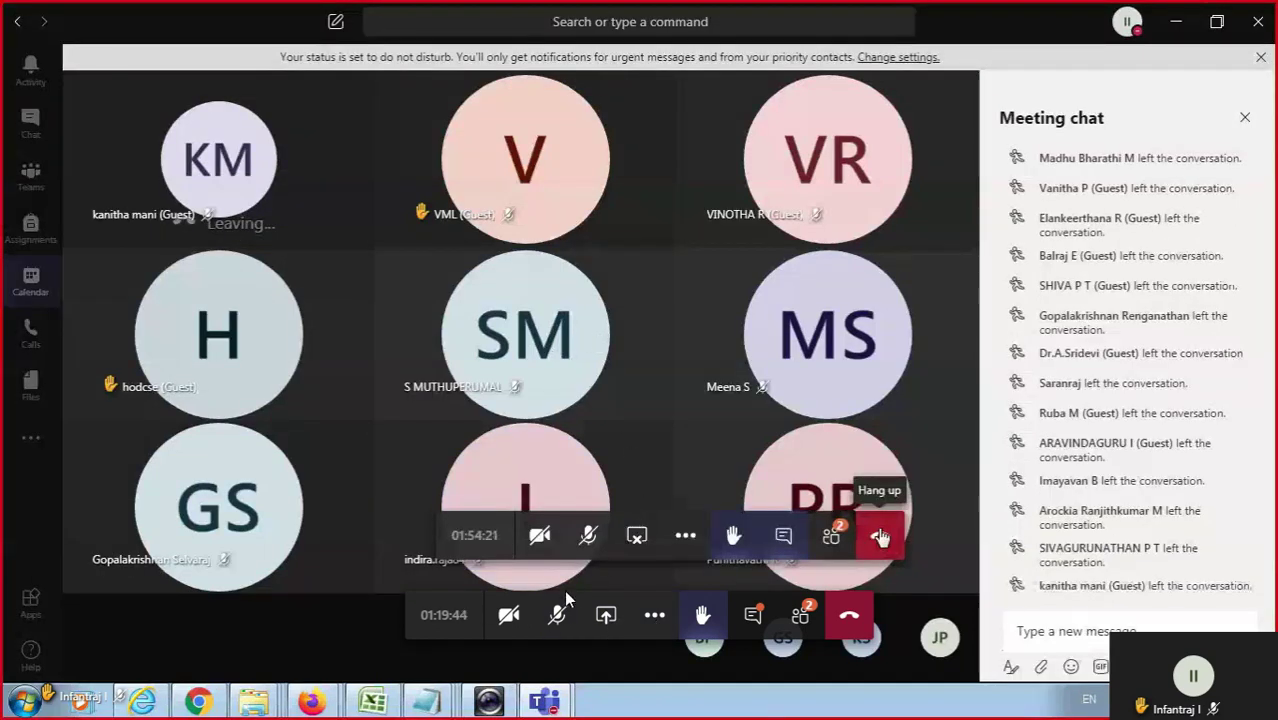
Hang up the class call from the shared call window and the main meeting toolbar.
{"action": "left_click", "coordinate": [879, 537]}
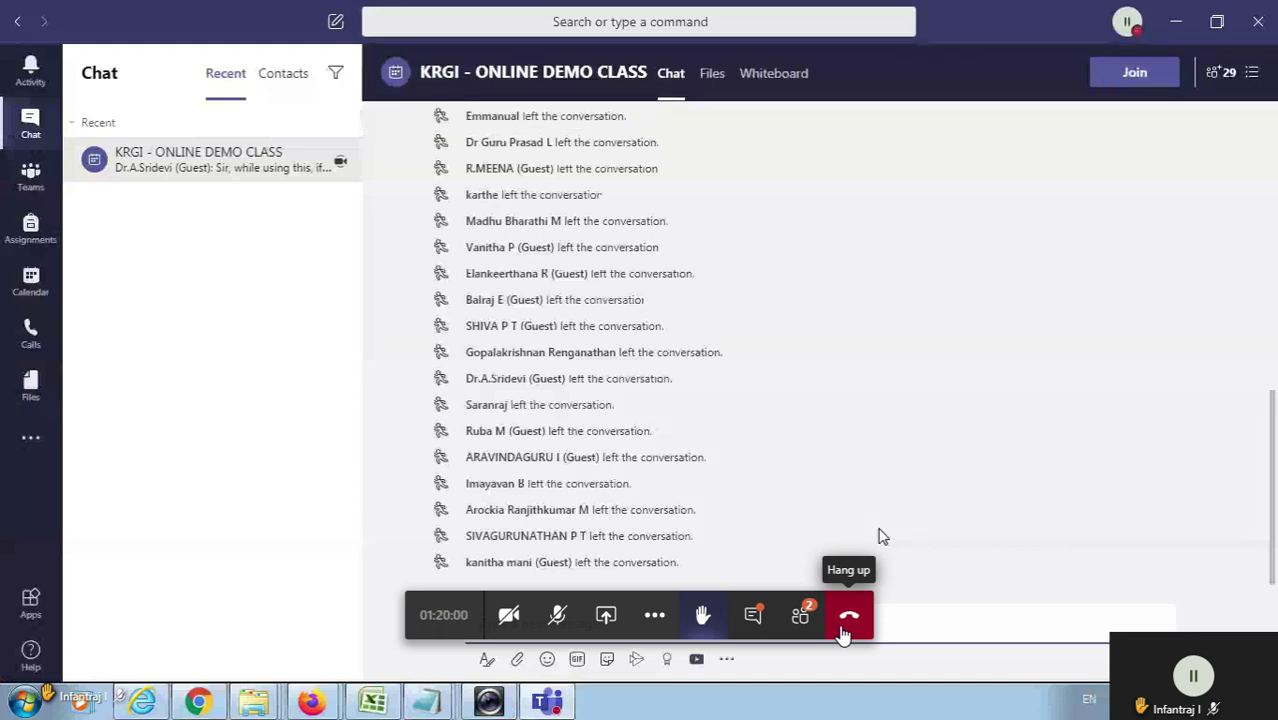
{"action": "left_click", "coordinate": [843, 628]}
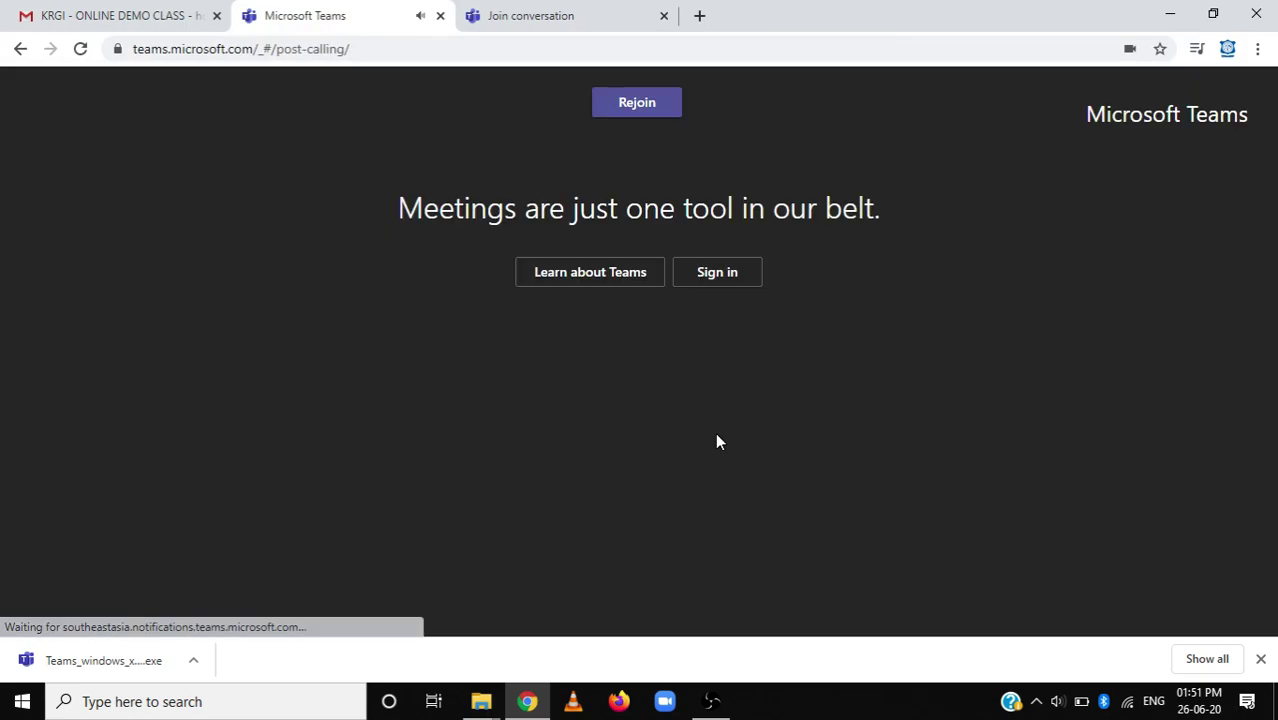